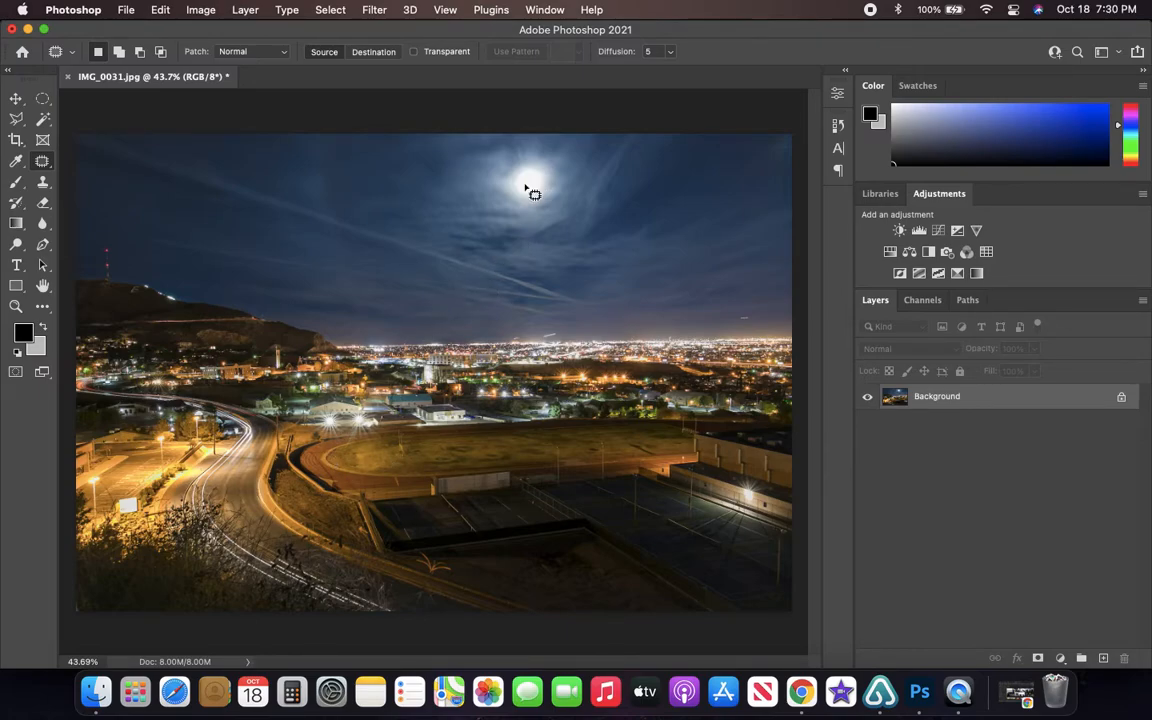
- Examine the bright moon in the night sky up close and within the whole cityscape photo
scroll(526, 188, up, 5)
drag(567, 203, 569, 313)
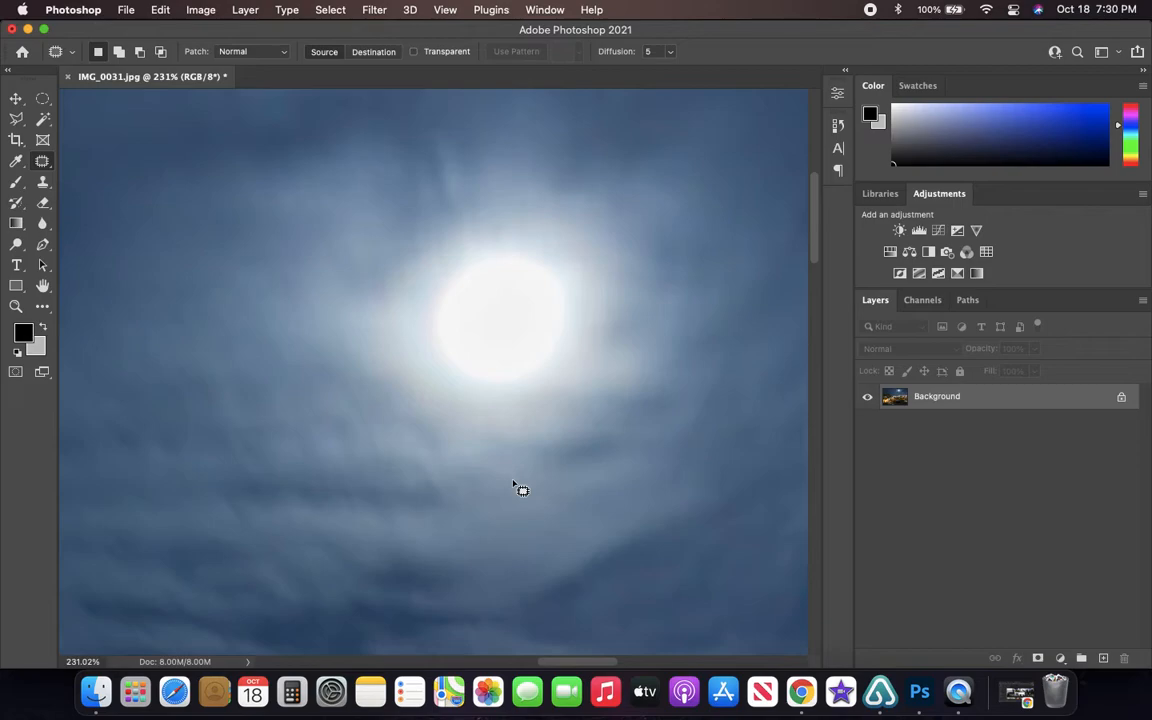
scroll(490, 483, right, 1)
scroll(498, 465, down, 2)
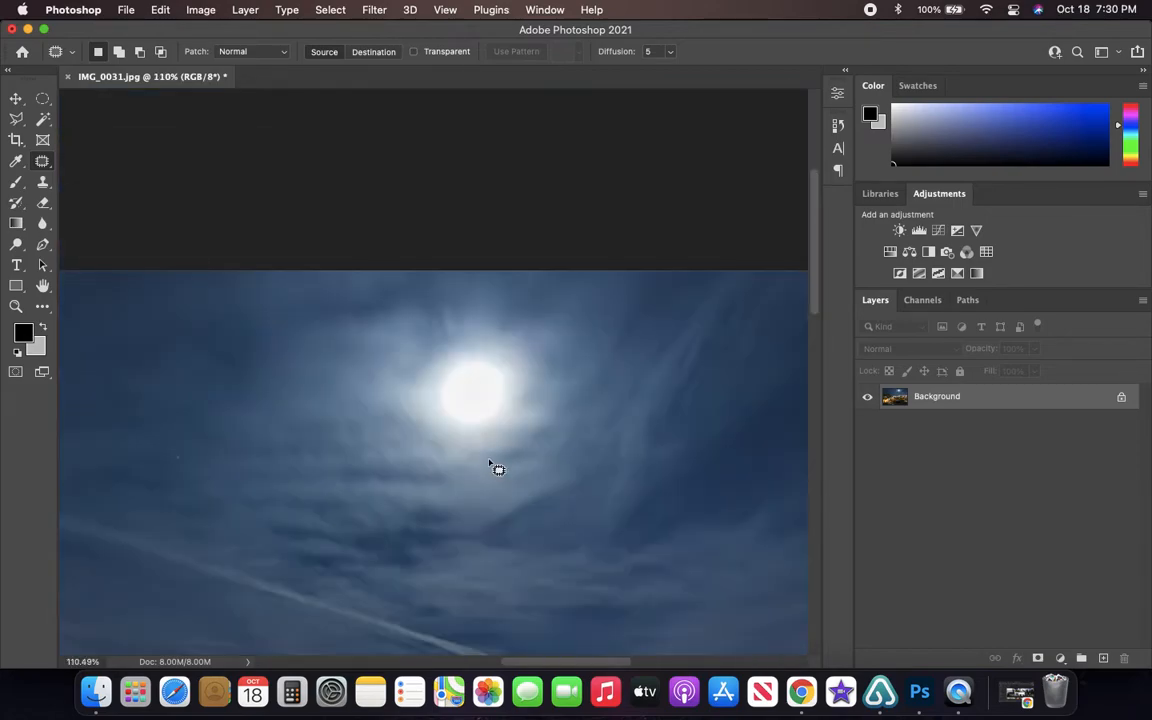
scroll(484, 411, up, 2)
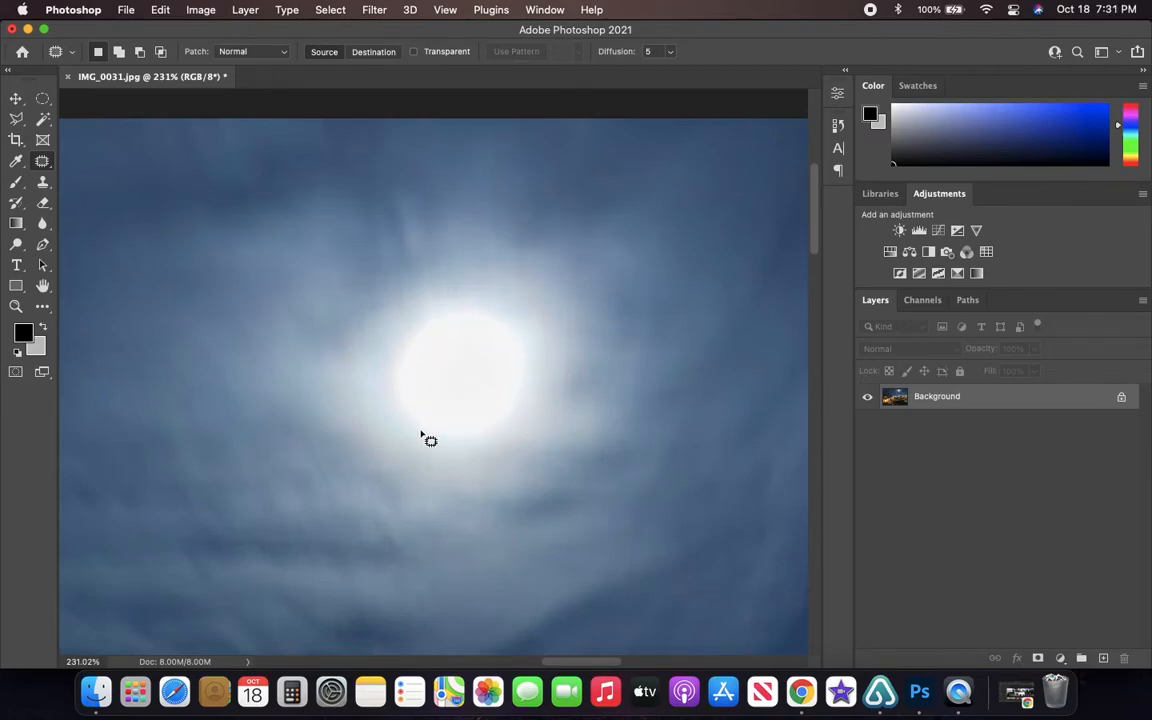
scroll(425, 438, down, 5)
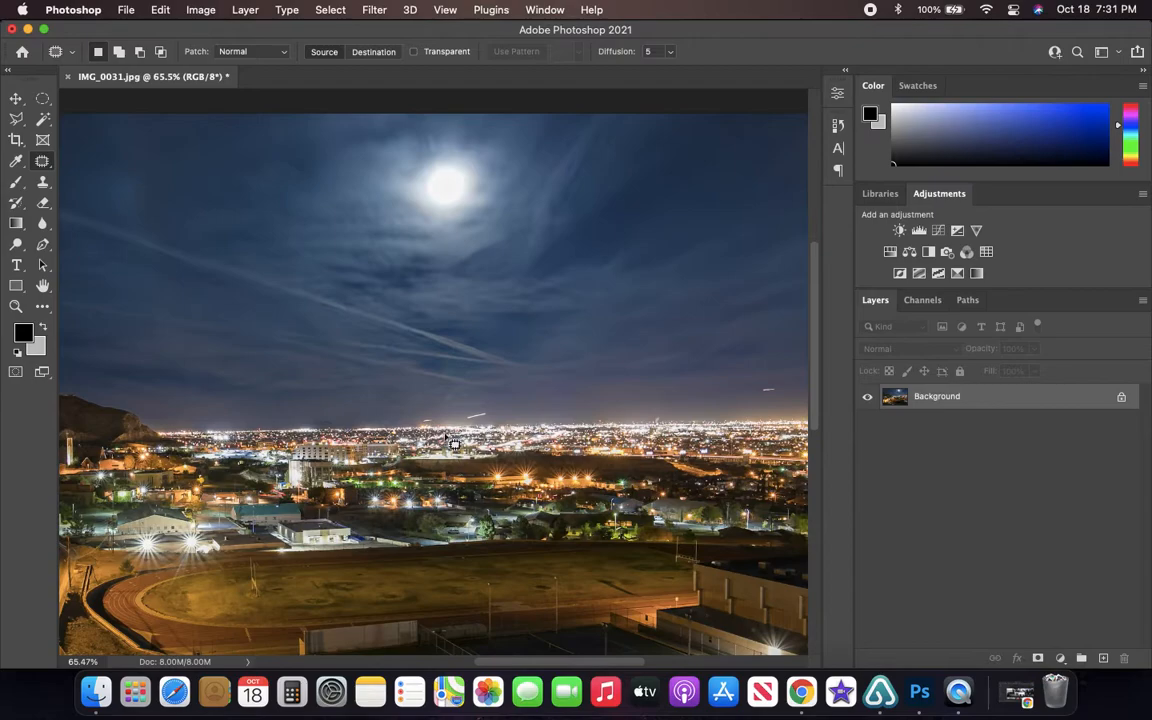
scroll(447, 430, down, 3)
scroll(447, 430, up, 3)
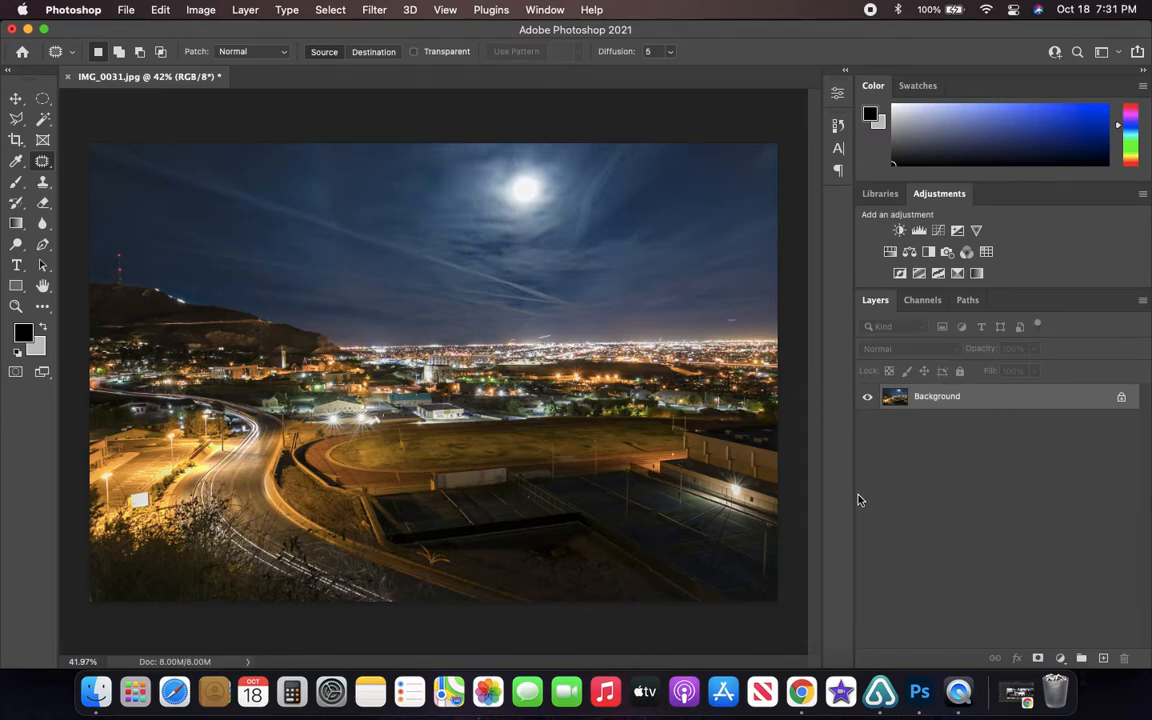
- Duplicate the Background layer of IMG_0031.jpg, hide the original, and make the duplicate the active layer
key(super+j)
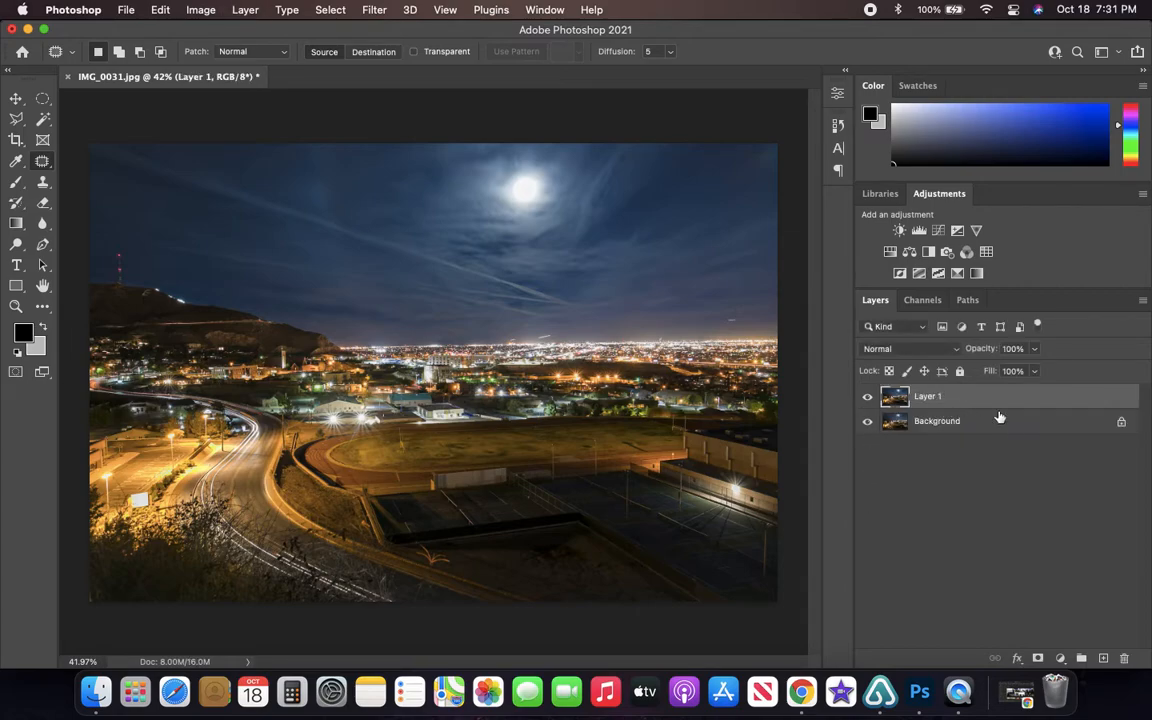
click(936, 422)
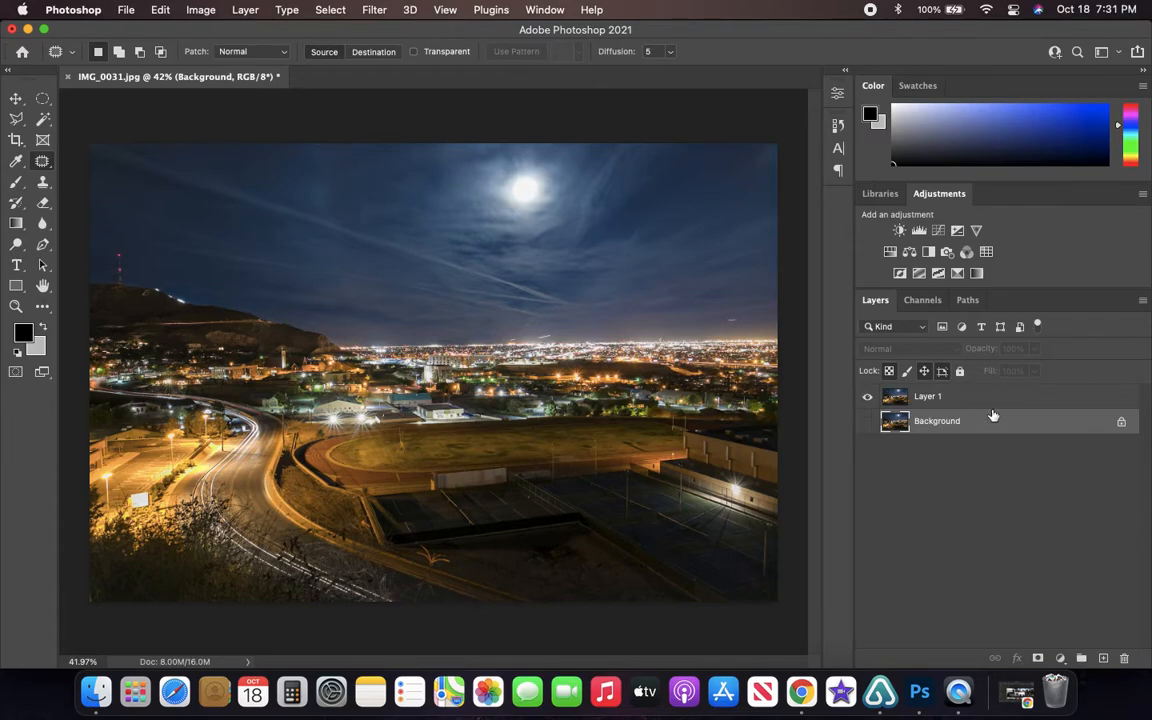
click(960, 399)
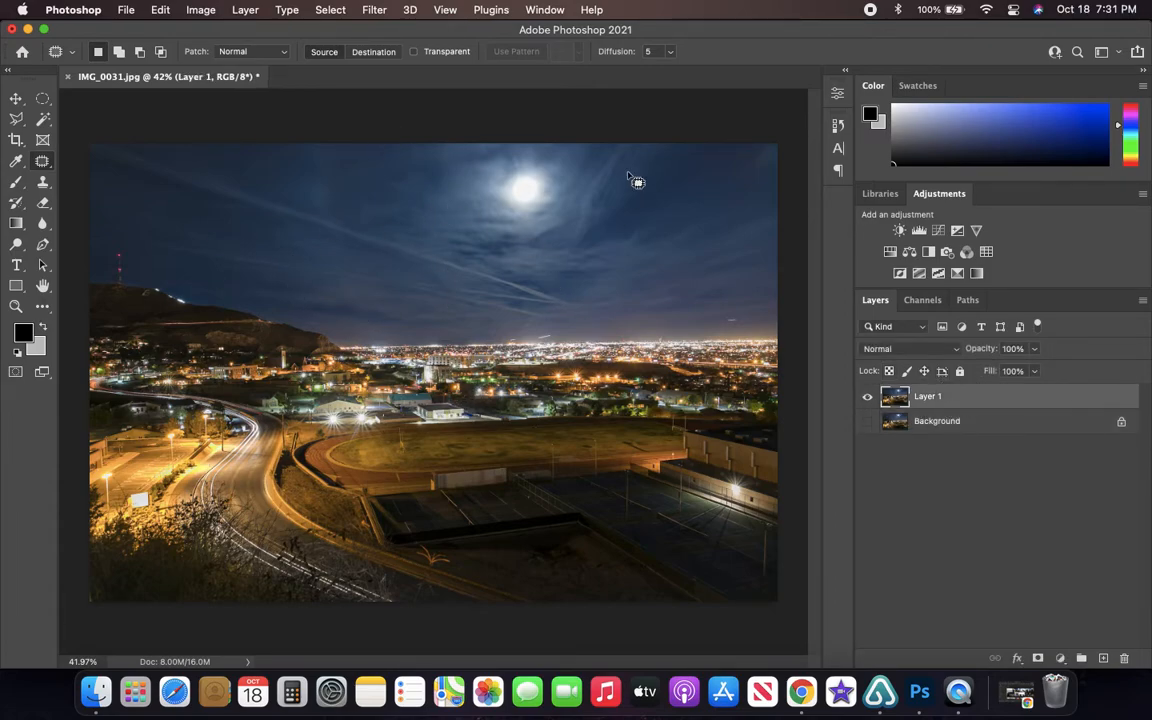
- Preview moon1.png from the desktop in an enlarged window and close the preview
drag(220, 33, 426, 33)
click(140, 303)
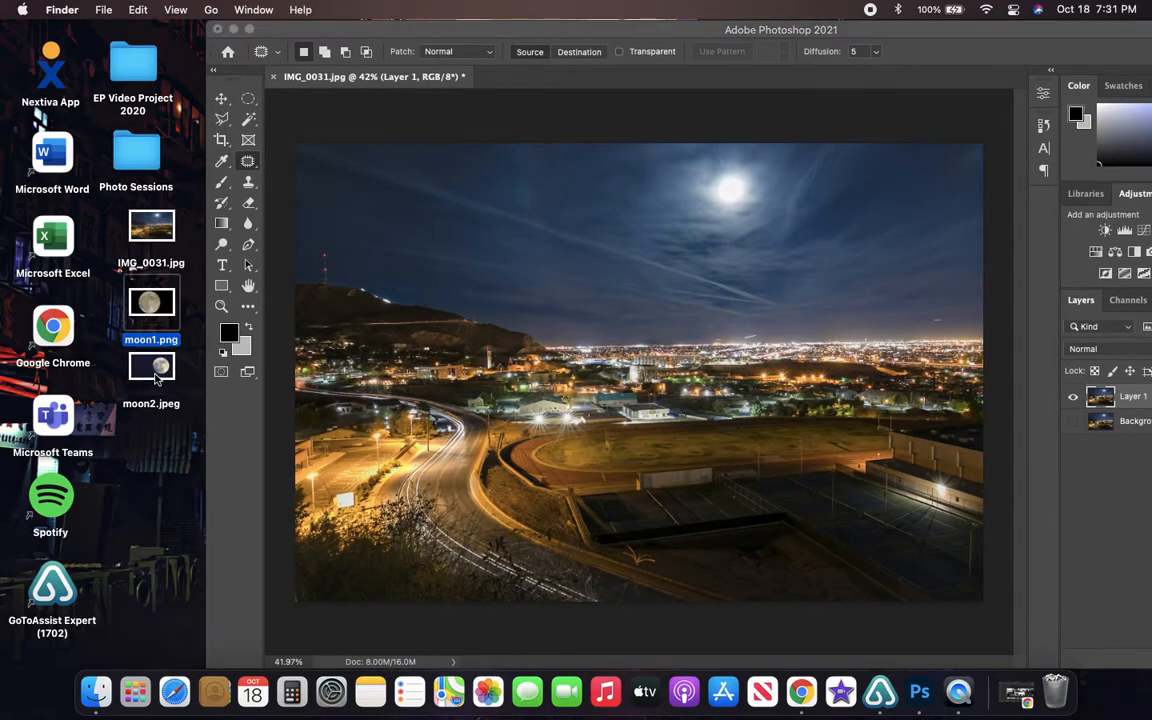
double_click(158, 309)
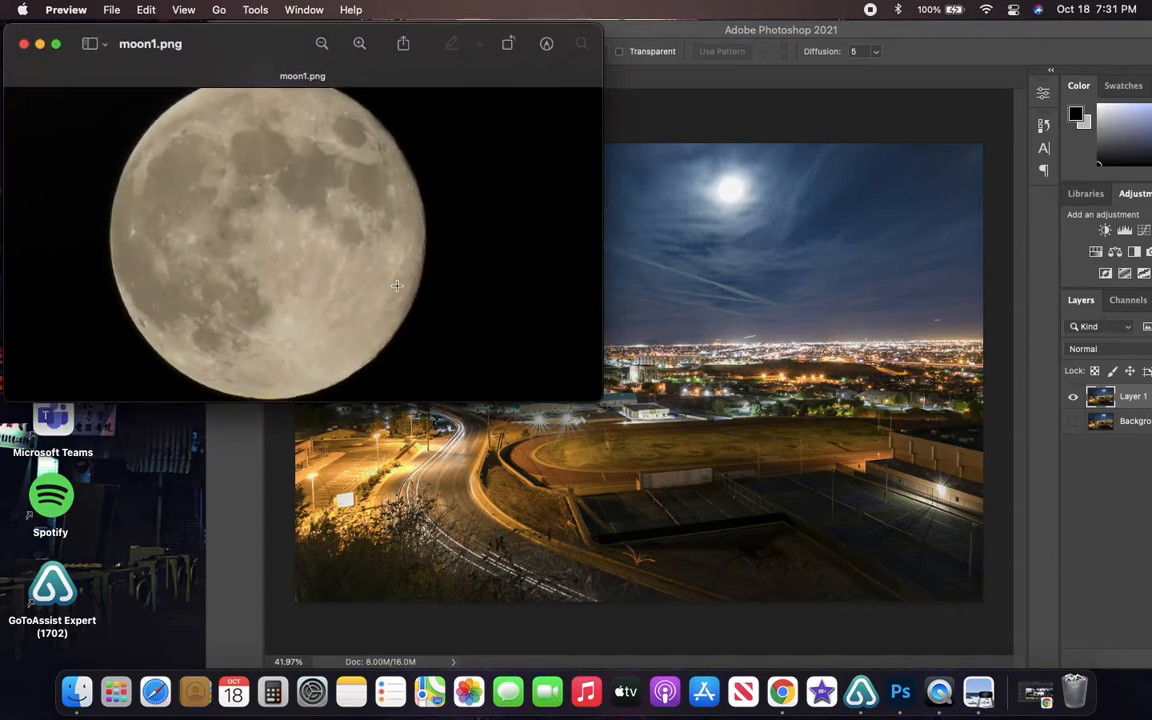
scroll(310, 220, up, 2)
drag(598, 399, 698, 556)
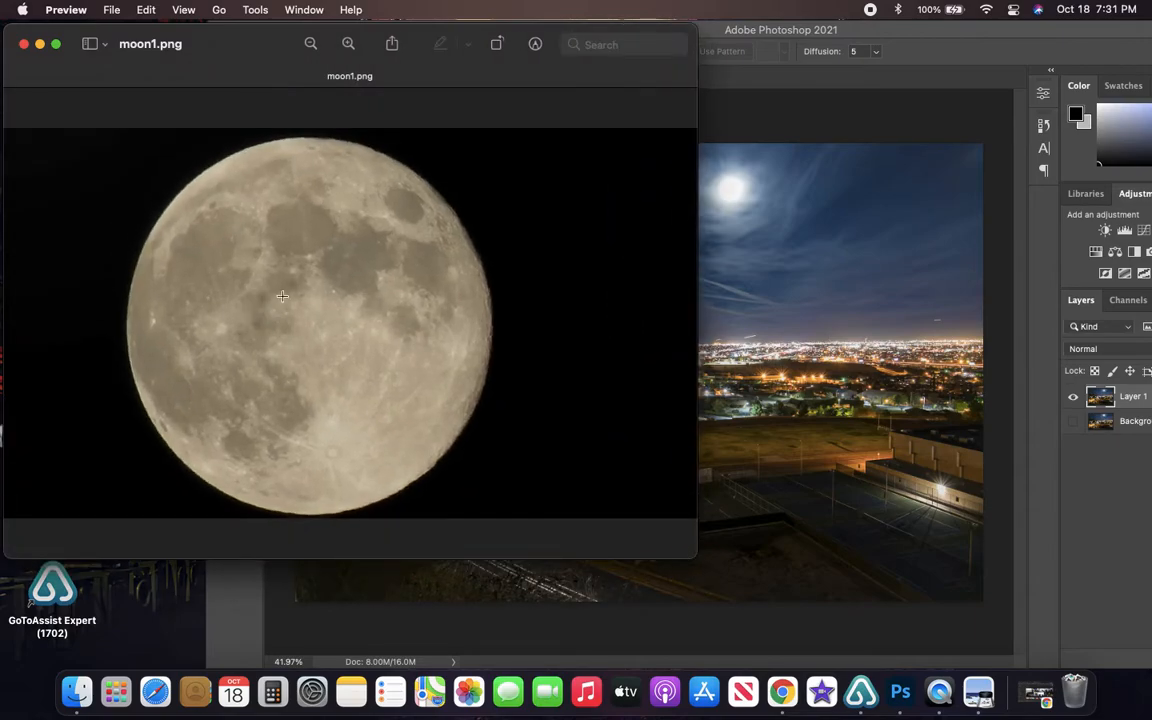
click(24, 44)
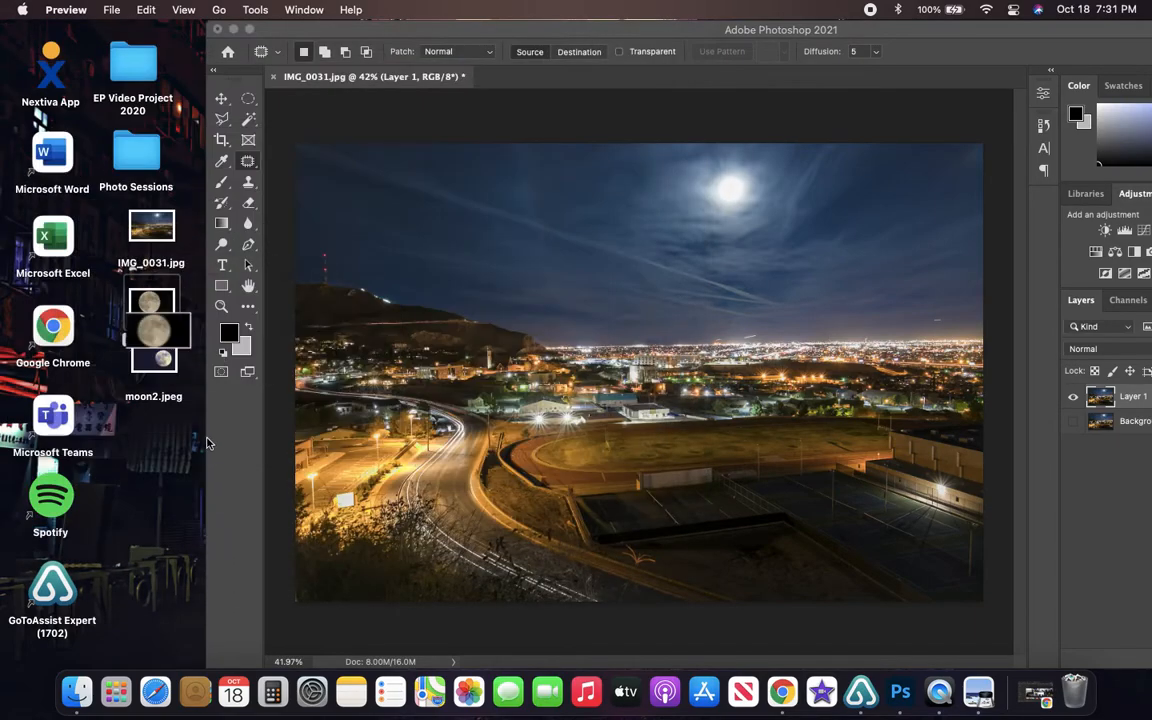
- Preview moon2.jpeg from the desktop and close the preview
click(152, 302)
click(150, 360)
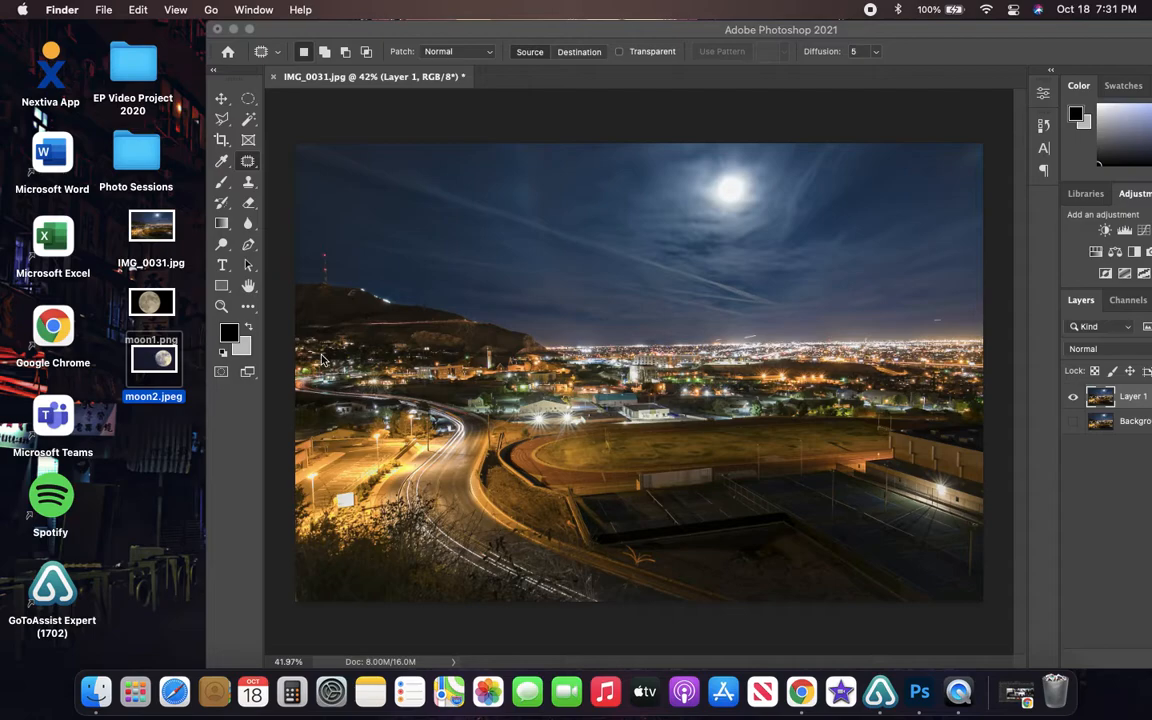
double_click(155, 366)
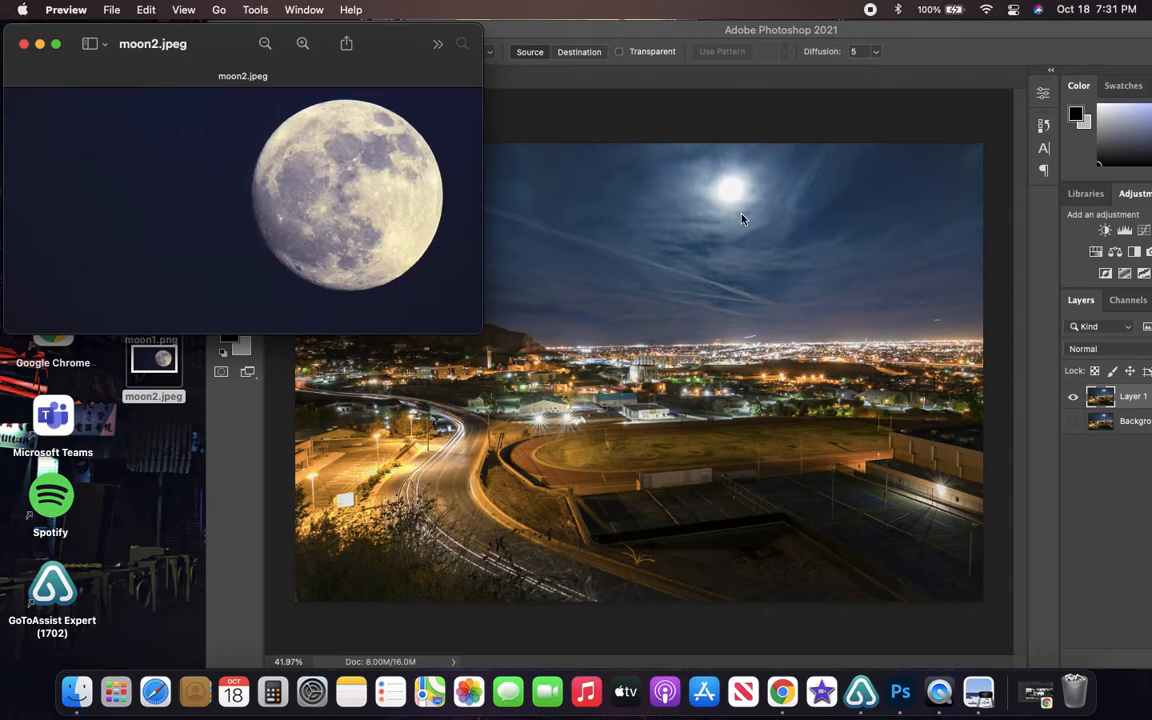
click(21, 47)
- Open moon1.png and moon2.jpeg from the desktop as separate Photoshop documents and restore the Photoshop window's position
drag(152, 300, 514, 97)
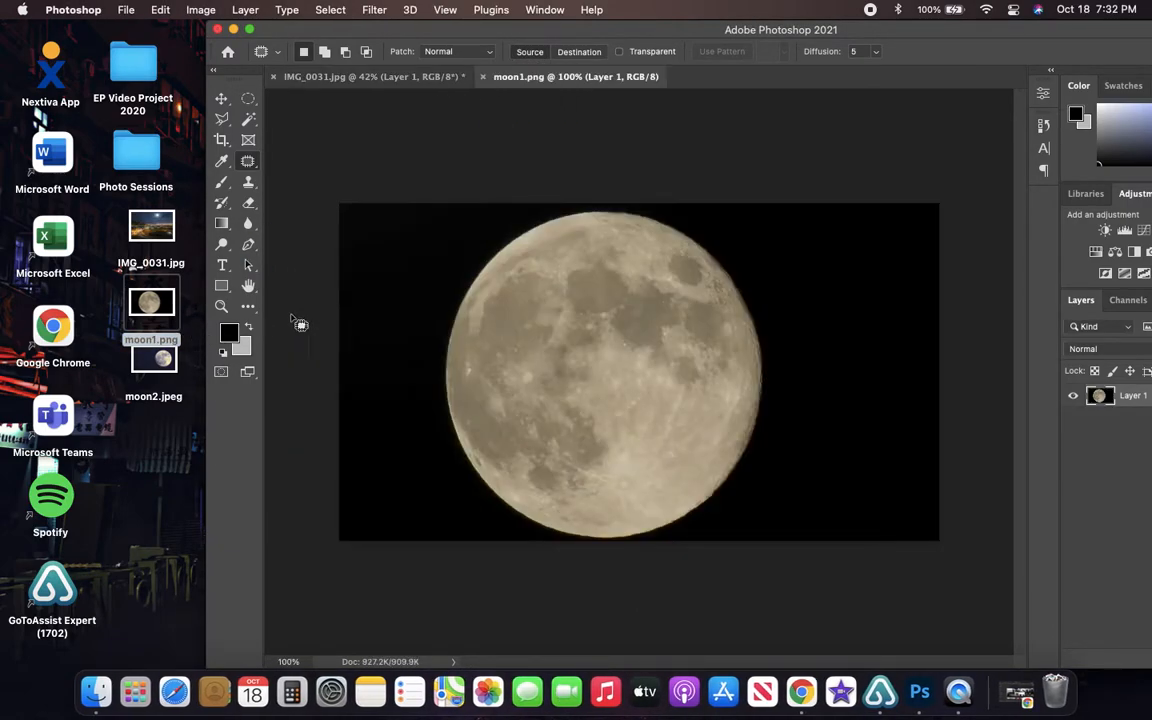
drag(140, 348, 640, 80)
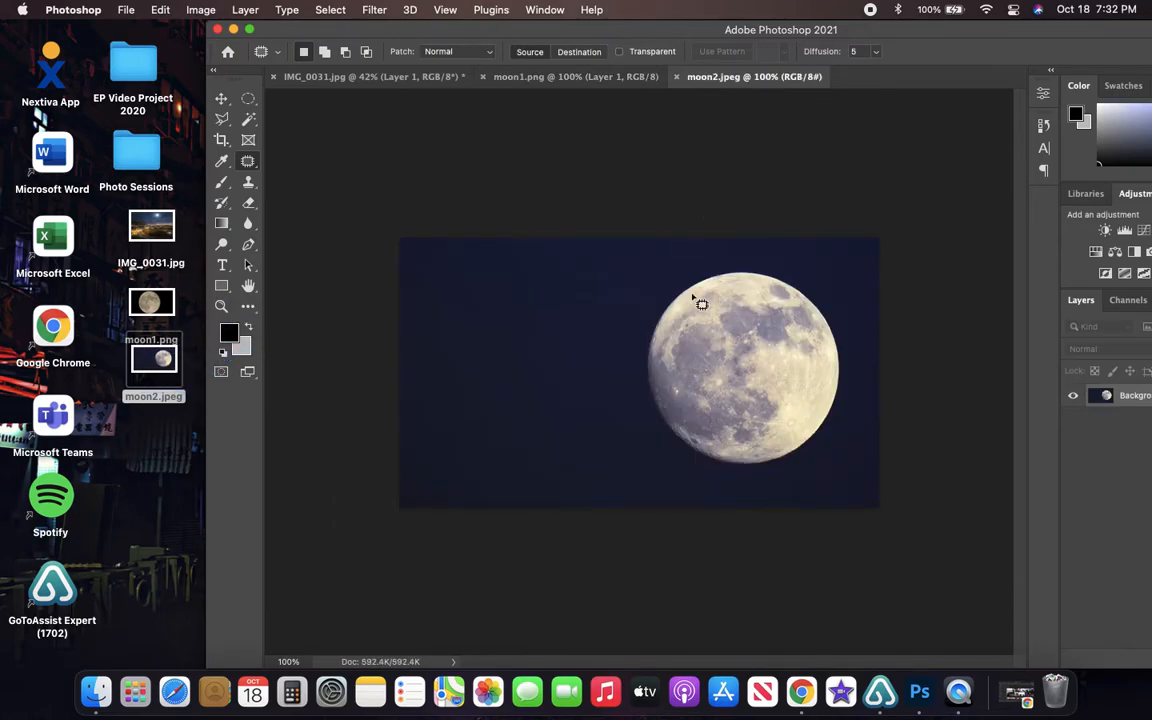
drag(640, 29, 470, 17)
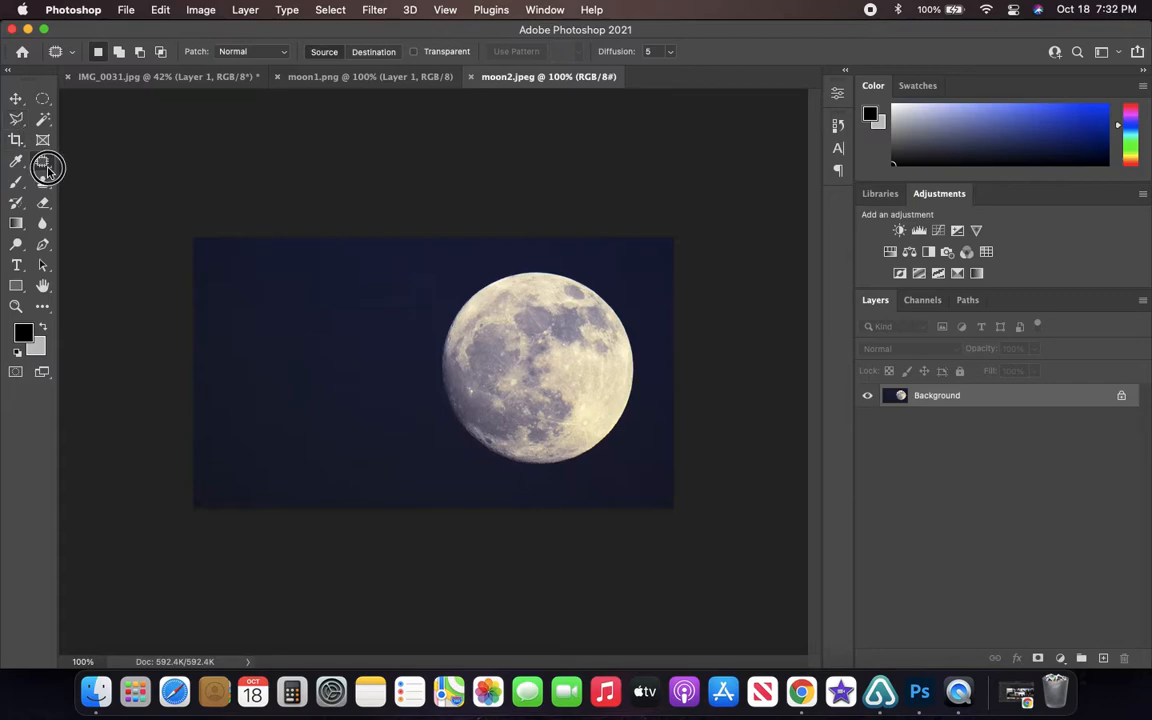
- Select the moon in moon2.jpeg by tracing around its edge with the Polygonal Lasso tool
click(16, 118)
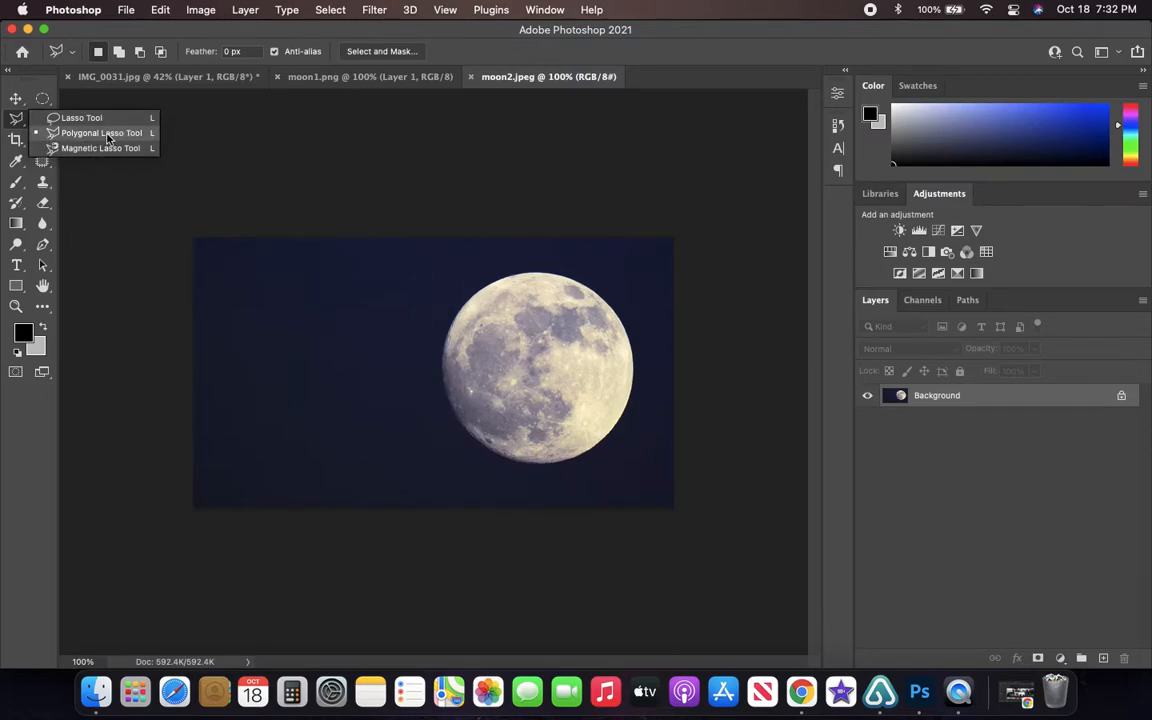
click(105, 133)
click(476, 289)
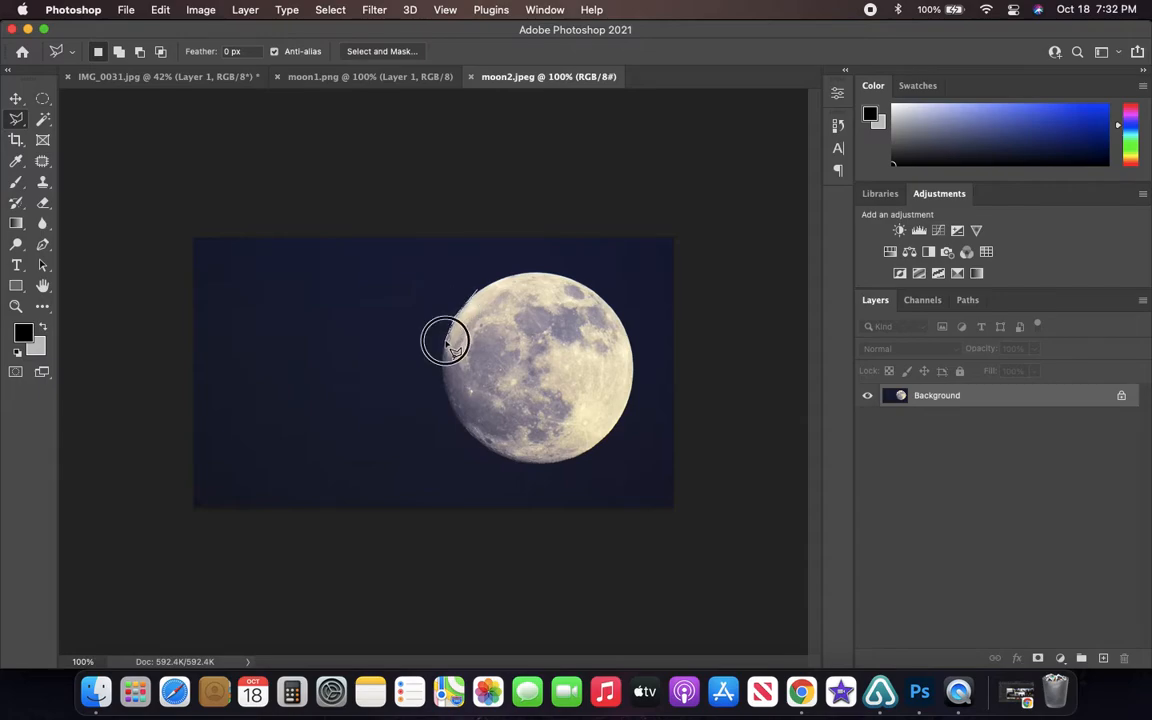
click(444, 385)
click(460, 427)
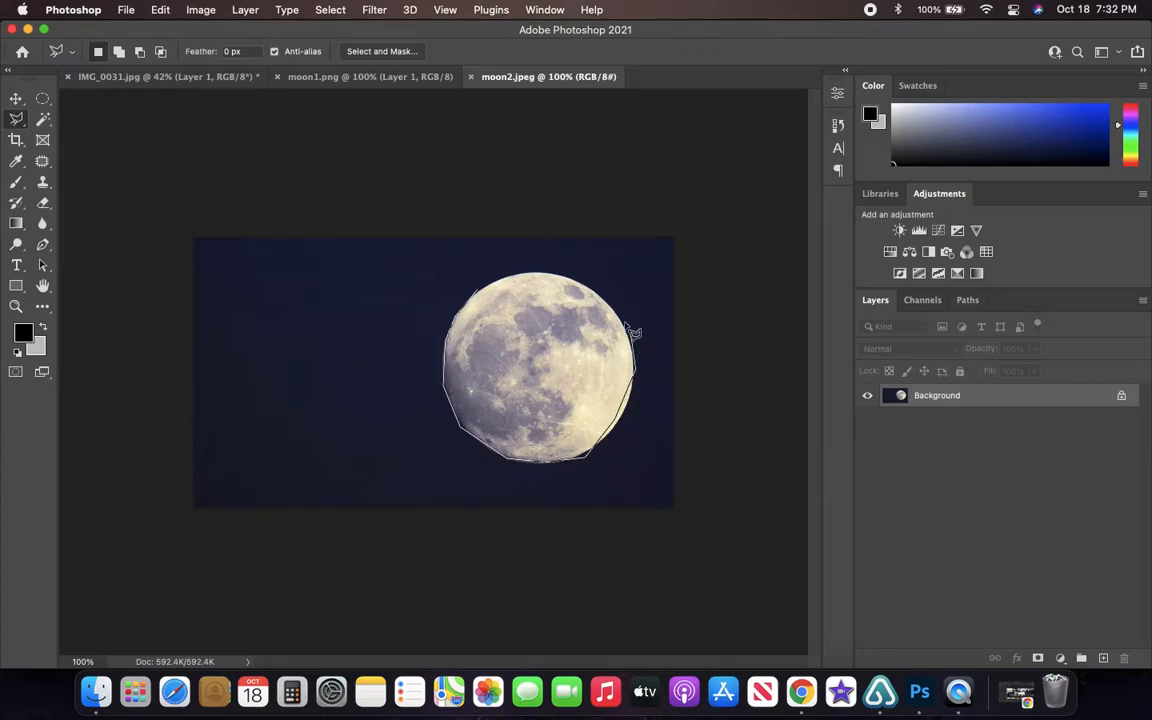
click(480, 298)
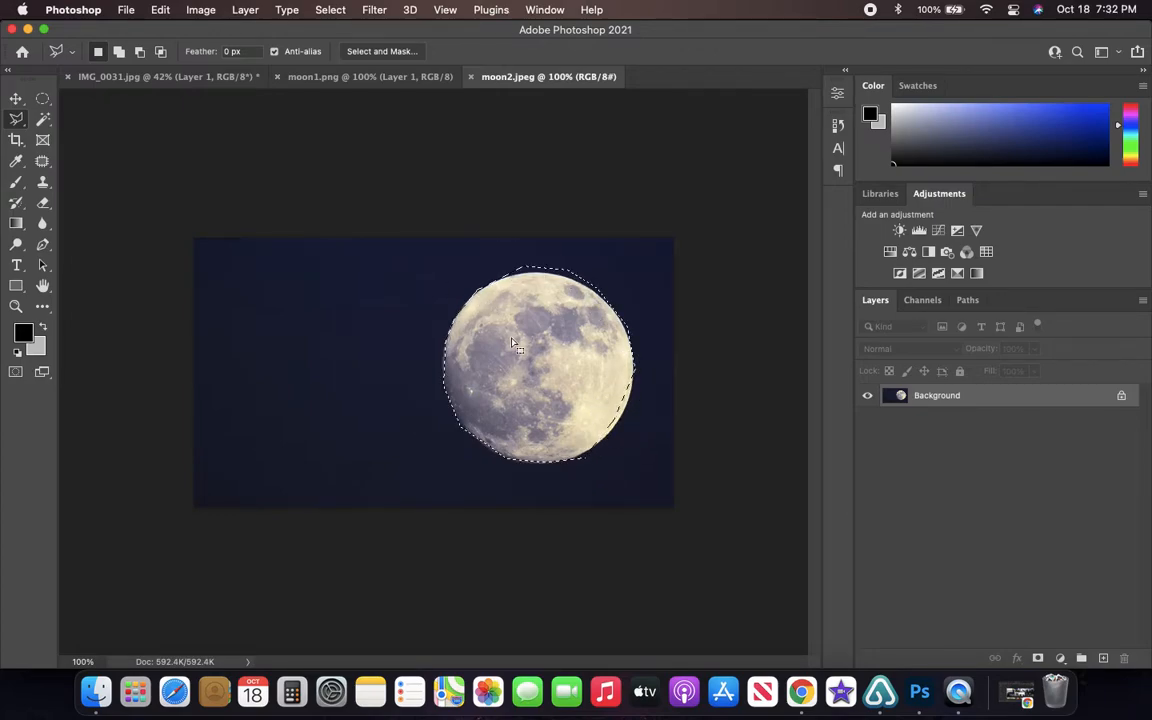
- Copy the selected moon to a new layer and hide the Background layer
right_click(515, 342)
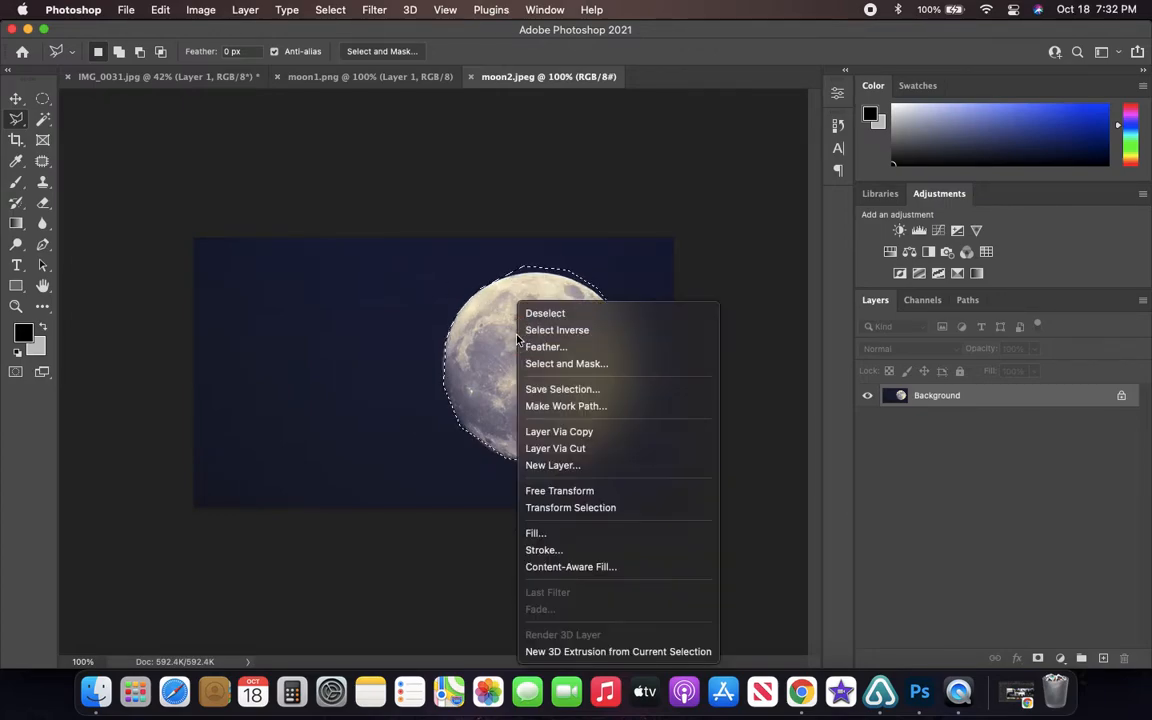
click(570, 431)
click(868, 417)
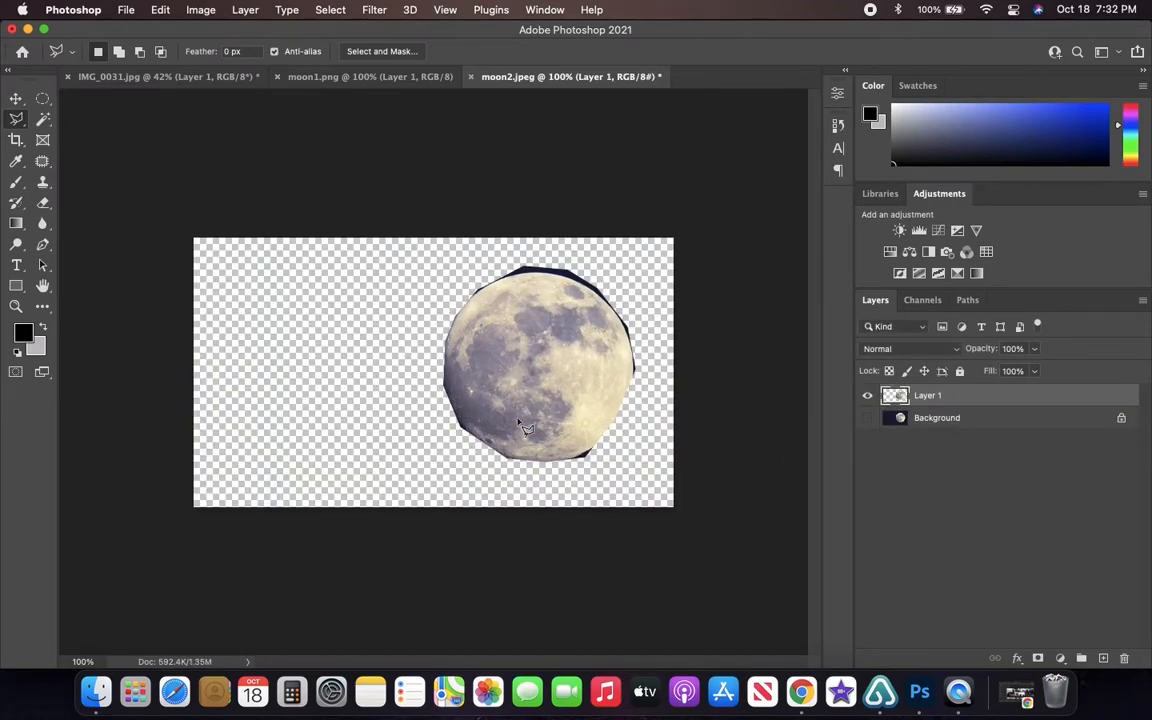
- Hide the lassoed moon layer and make the Background layer visible and active
click(868, 396)
click(915, 425)
click(867, 418)
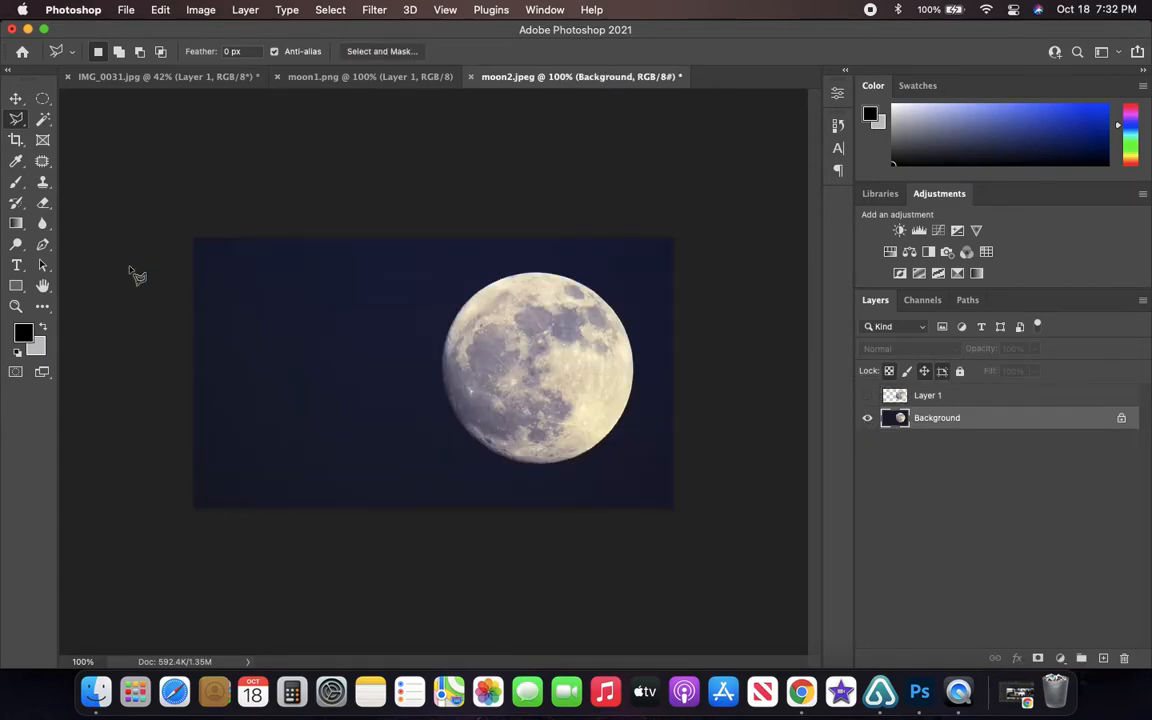
- Try the Magic Wand at tolerance 10 on several light and dark areas of the moon's surface
click(44, 120)
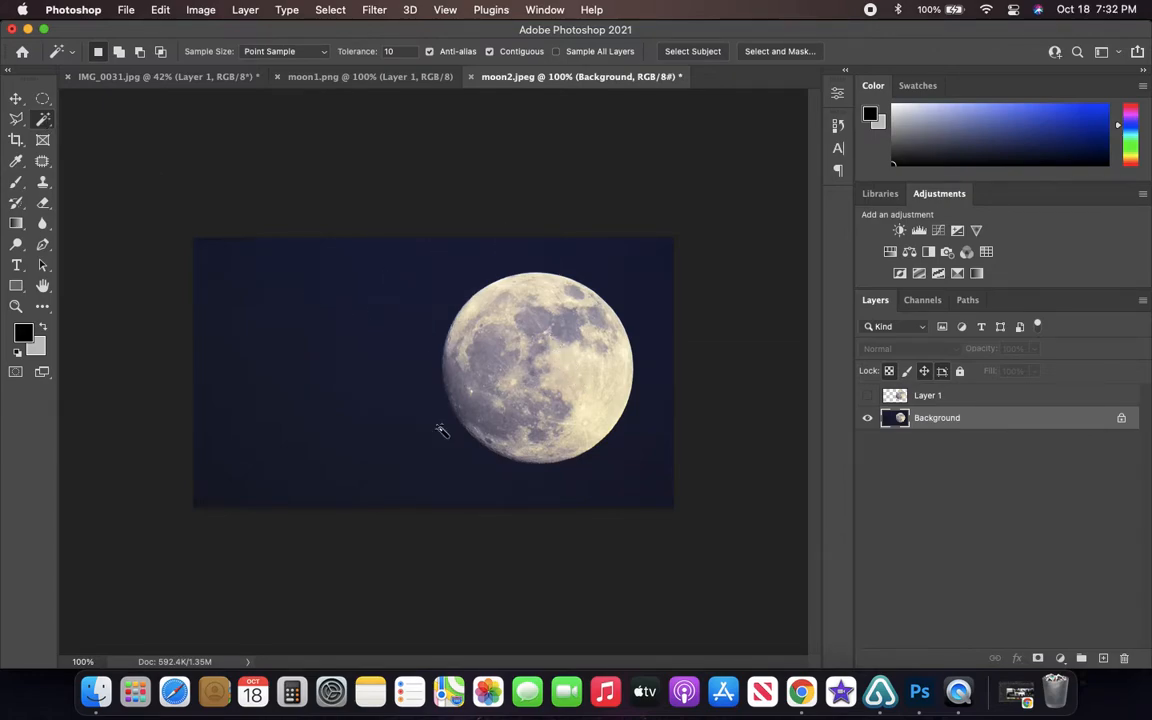
click(576, 370)
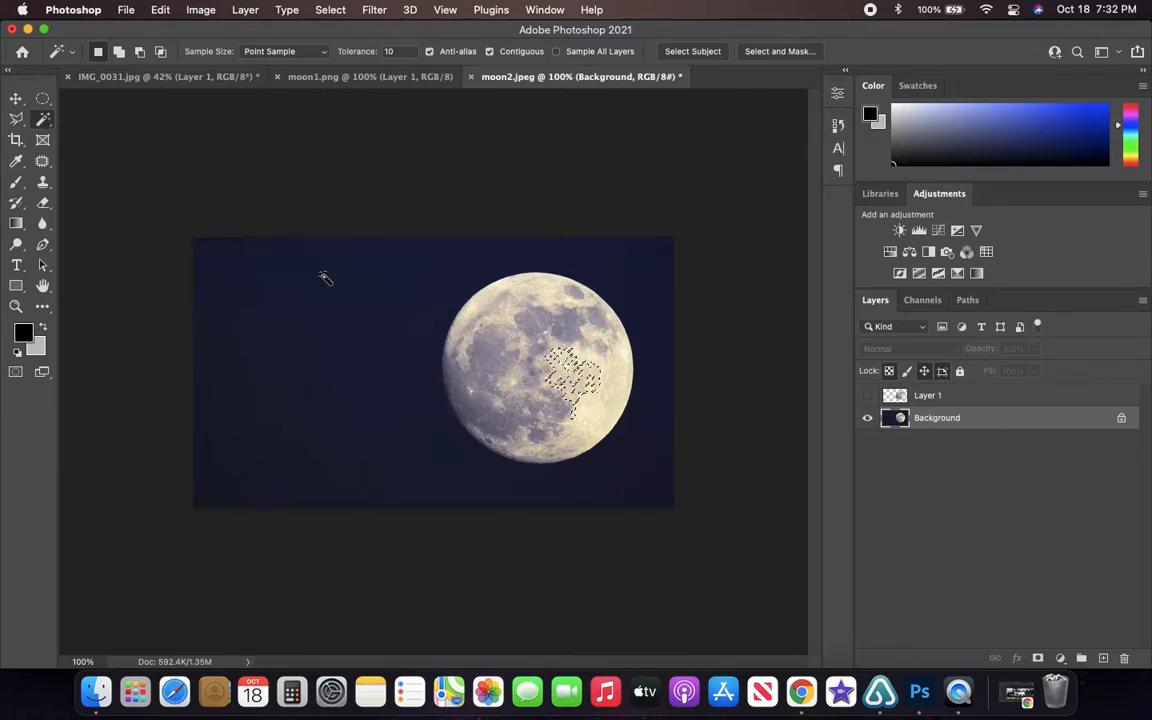
click(532, 331)
click(549, 324)
click(552, 304)
click(483, 368)
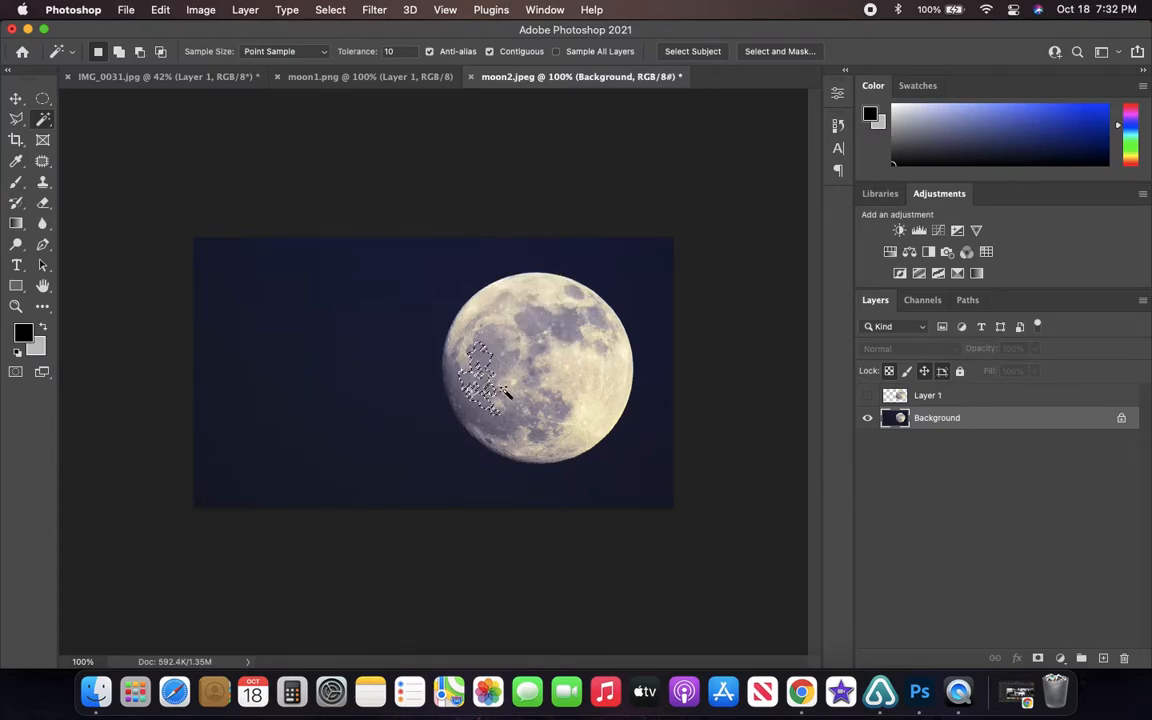
click(557, 343)
click(499, 350)
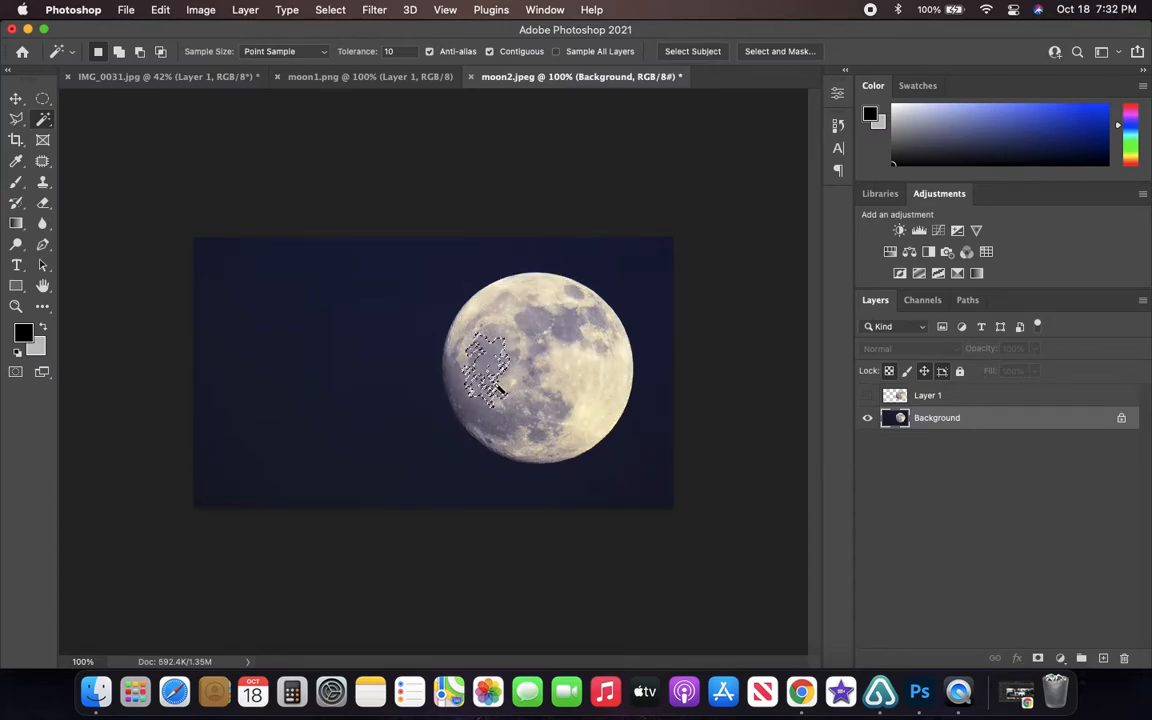
- Try a Content-Aware fill on the Magic Wand-selected dark sky around the moon, undo it, and clear the selection
click(399, 275)
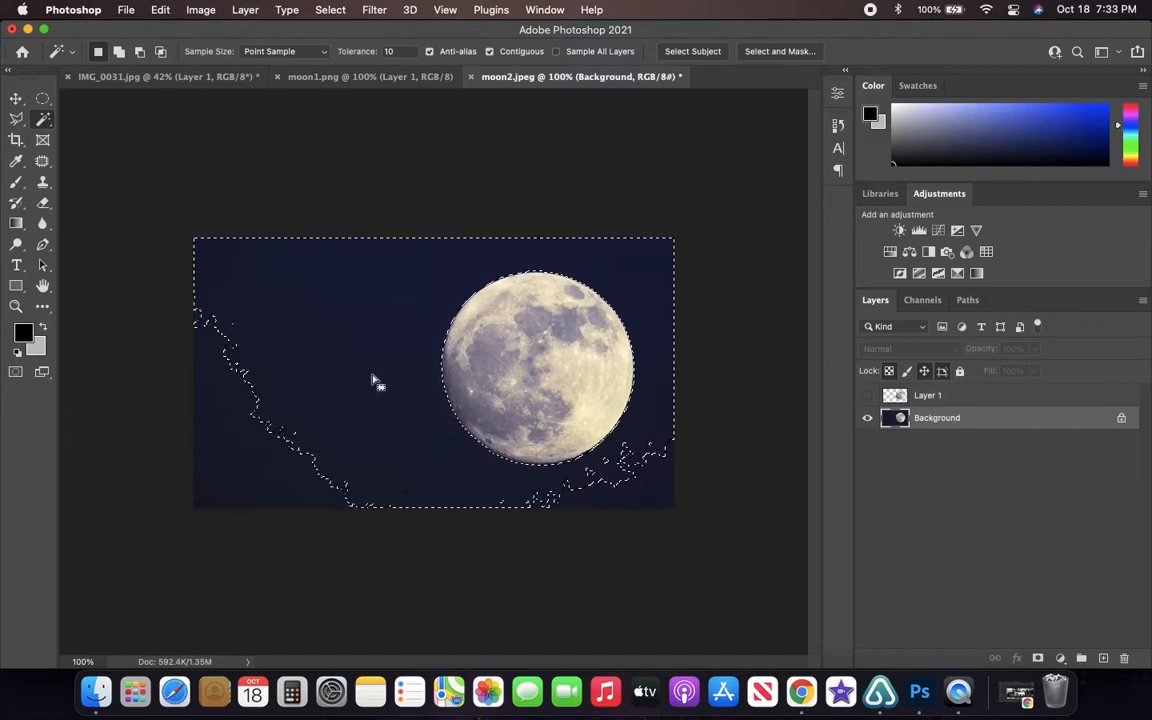
key(BackSpace)
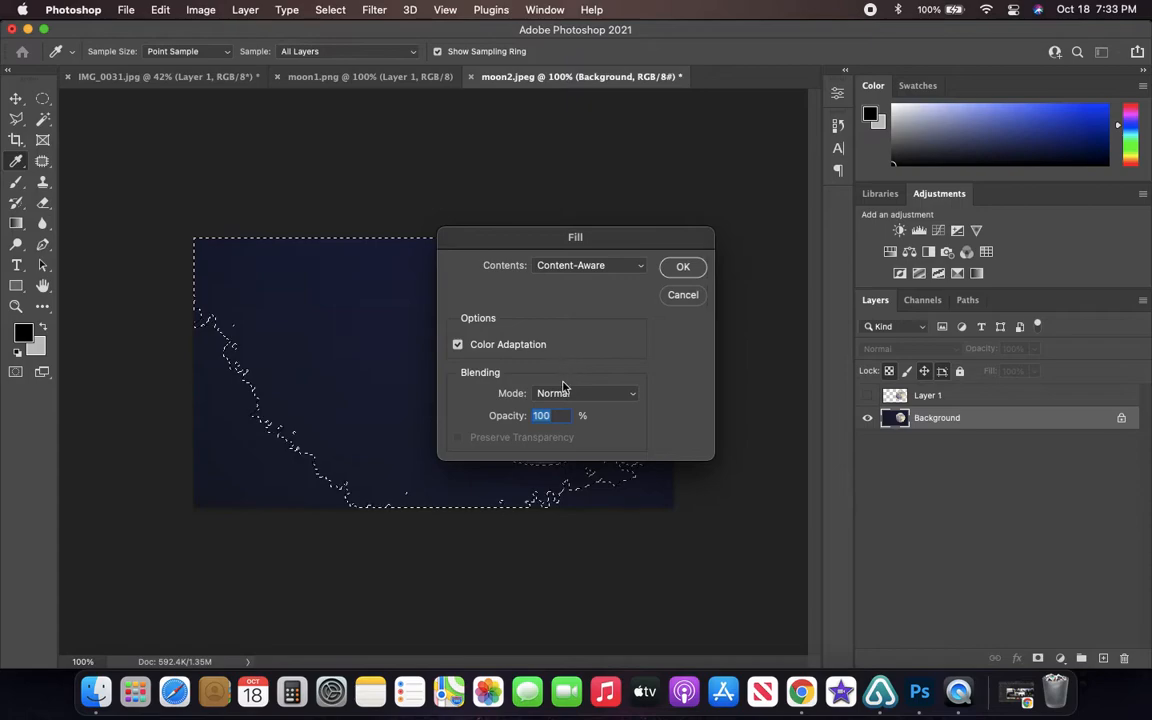
click(682, 272)
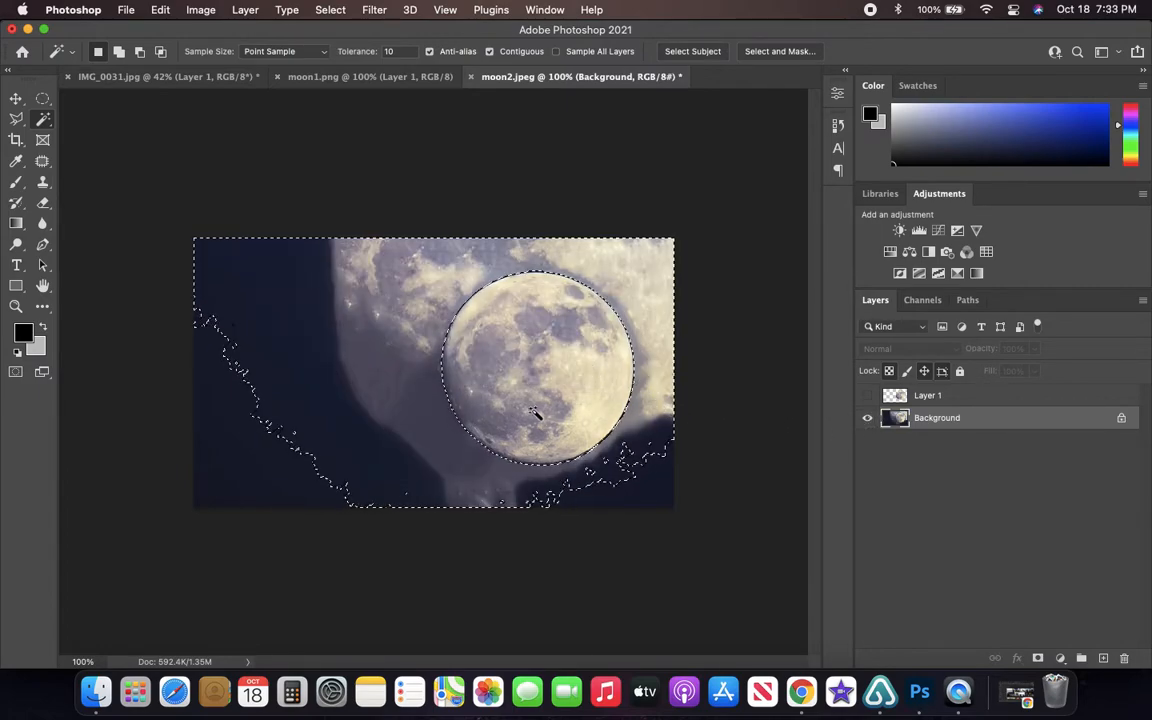
key(super+z)
key(super+d)
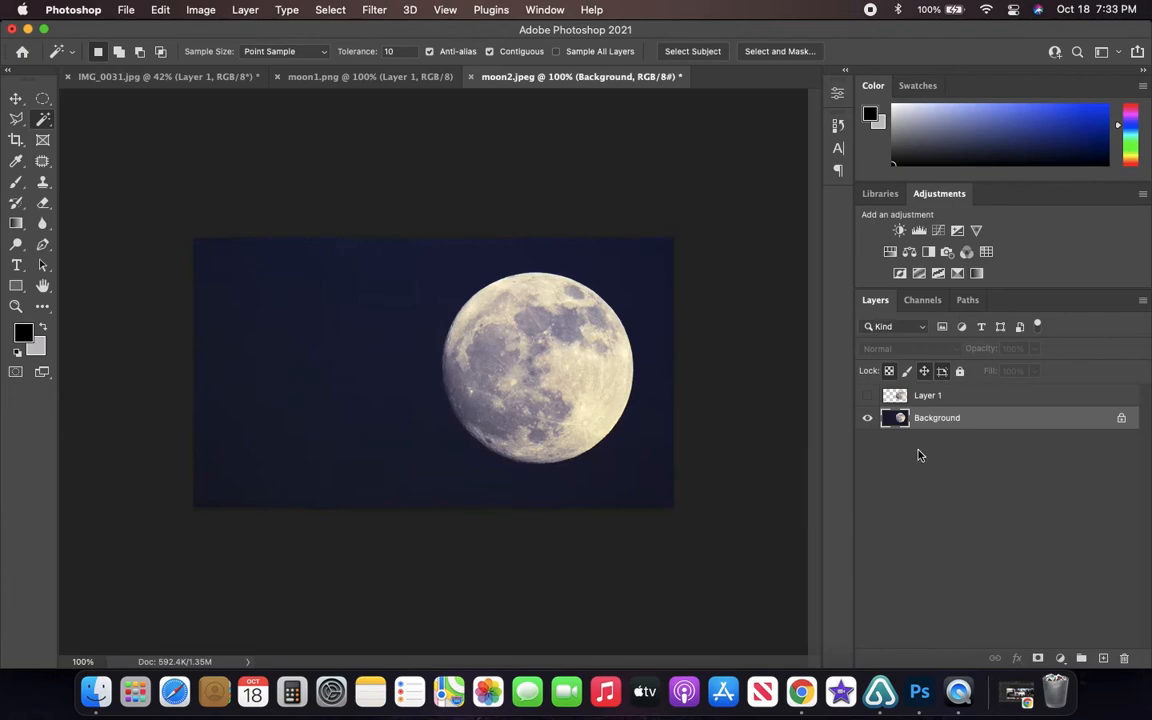
- On a duplicate of moon2.jpeg's Background layer, with the original hidden, delete the Magic Wand-selected sky around the moon and deselect
key(super+j)
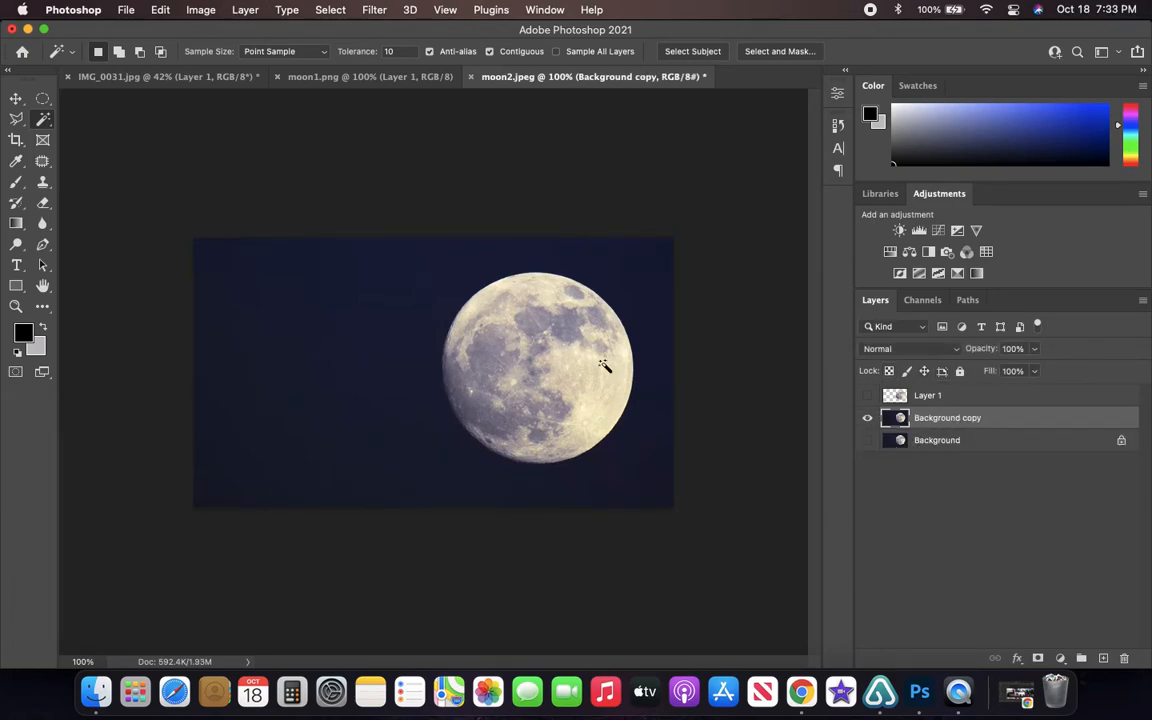
click(403, 273)
key(Delete)
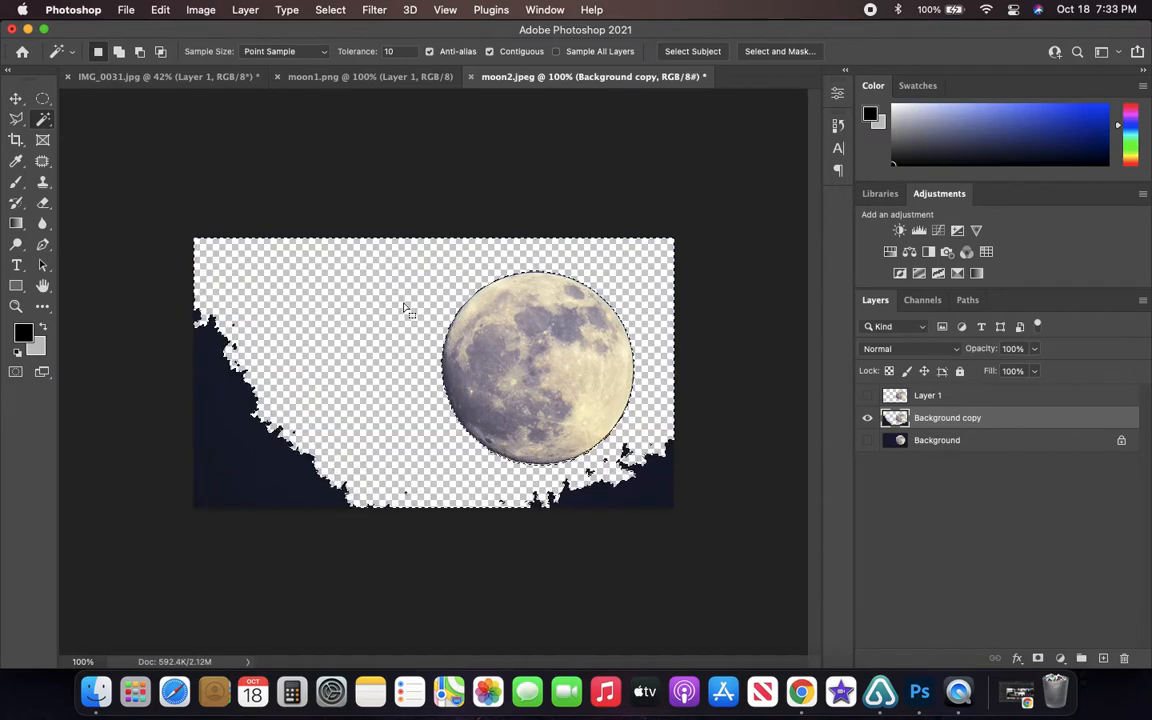
key(super+d)
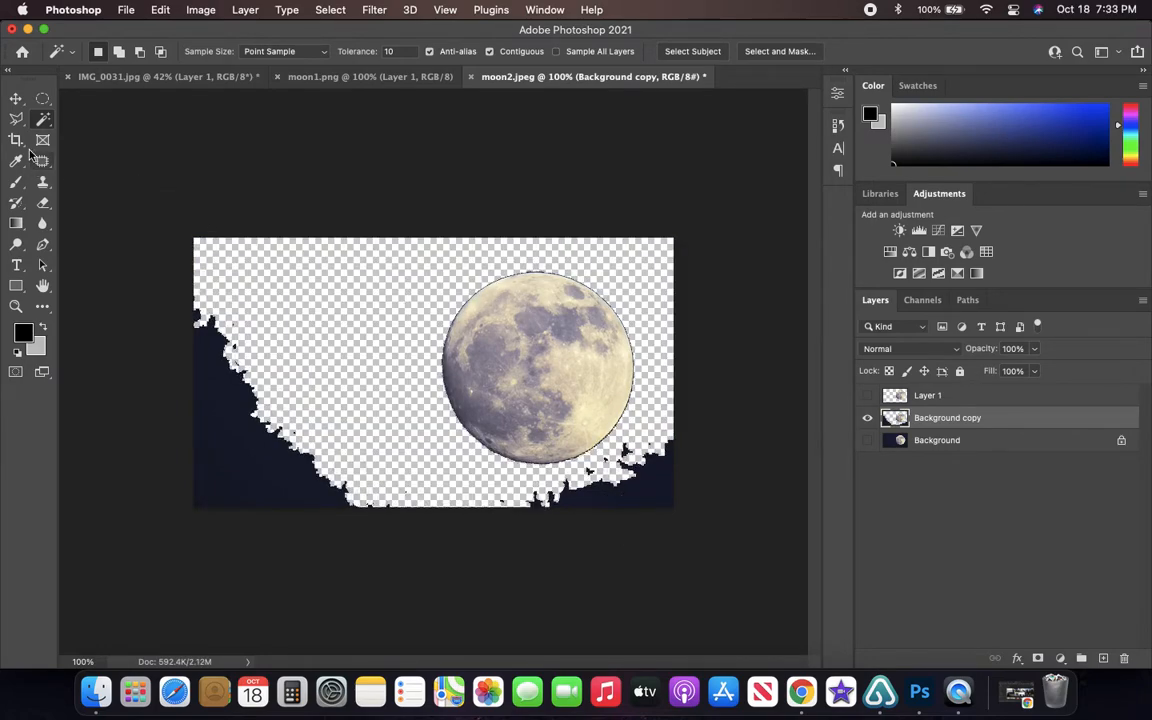
- Try outlining the moon on the Background copy with the Polygonal Lasso, then drop the selection
click(16, 118)
click(420, 290)
click(455, 450)
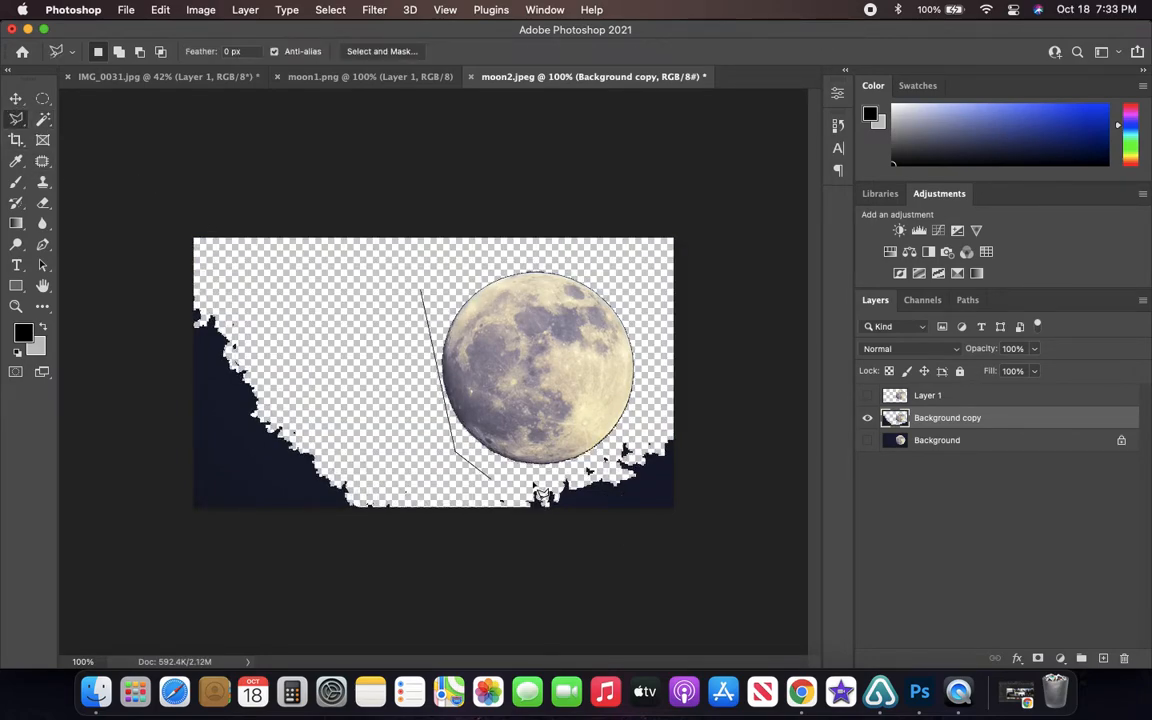
click(588, 468)
click(655, 372)
click(636, 300)
click(601, 279)
click(460, 256)
click(420, 290)
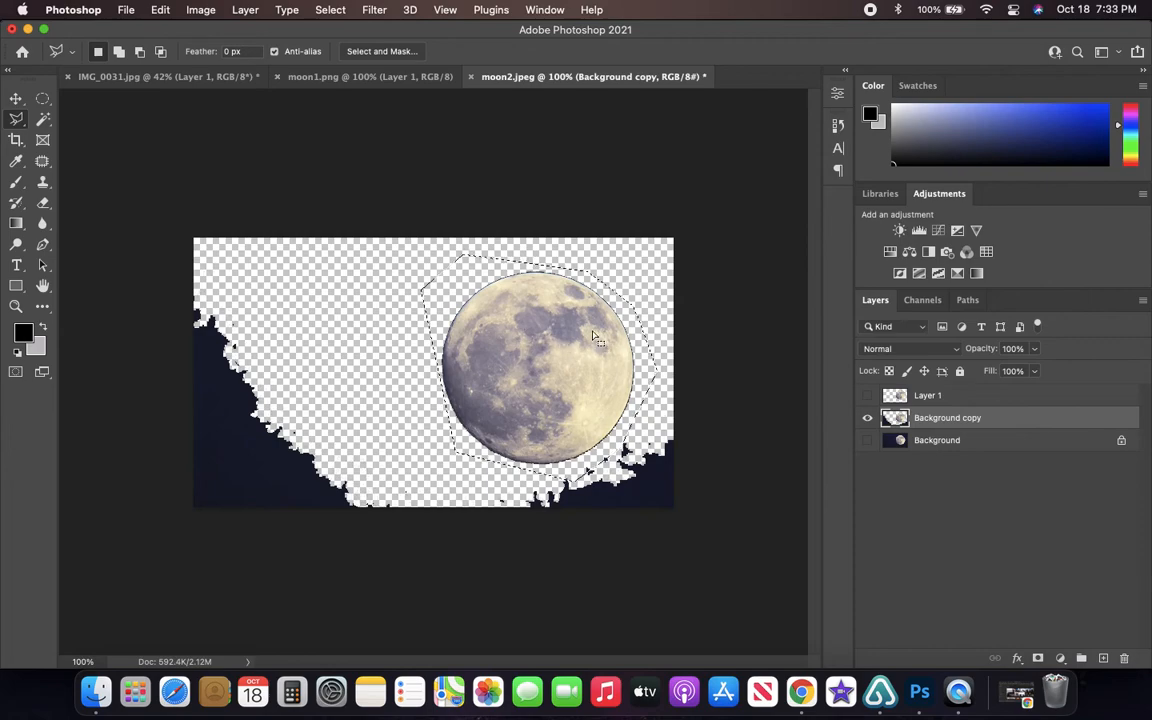
click(662, 231)
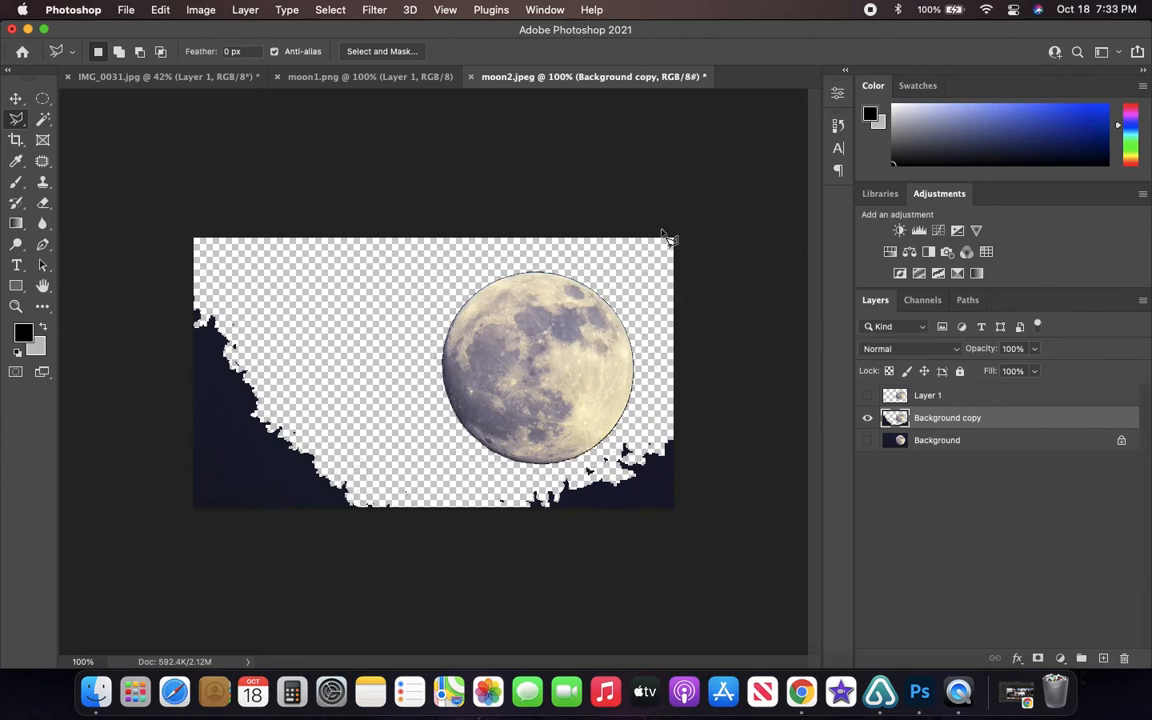
- Undo the recent edits on moon2.jpeg back to before the sky around the moon was deleted
key(Escape)
key(super+z)
key(super+z)
key(super+z)
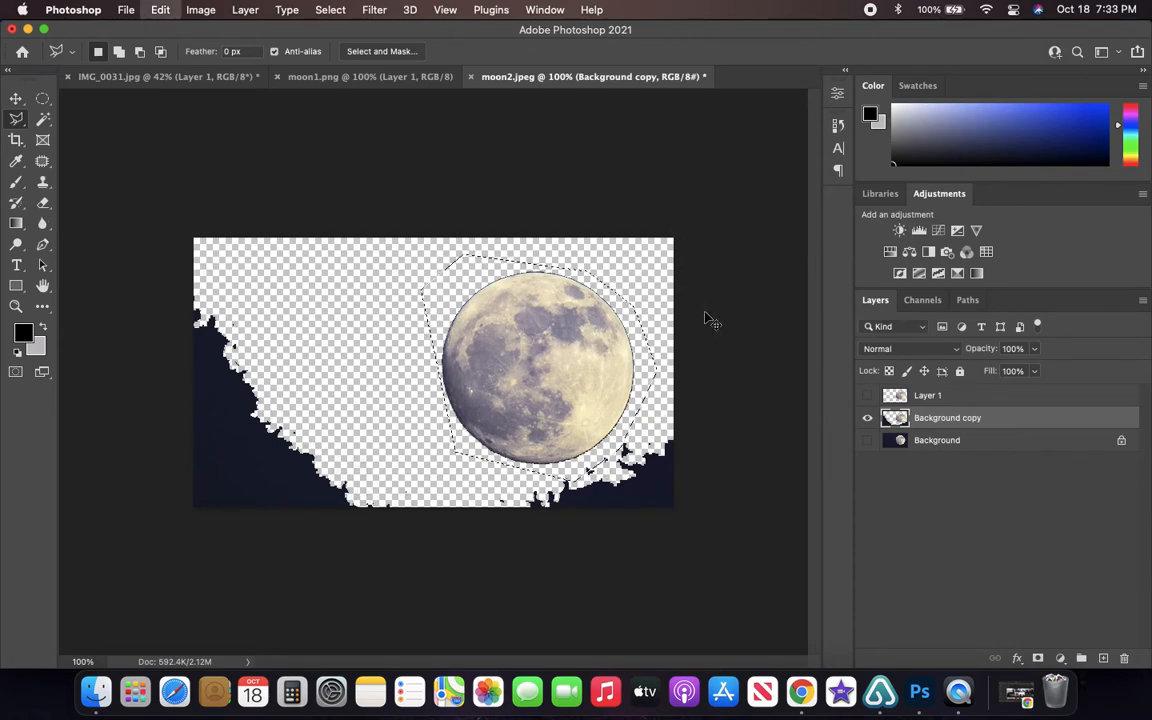
- Compare moon1.png and moon2.jpeg as replacement moons and examine the night cityscape in IMG_0031.jpg up close
click(388, 77)
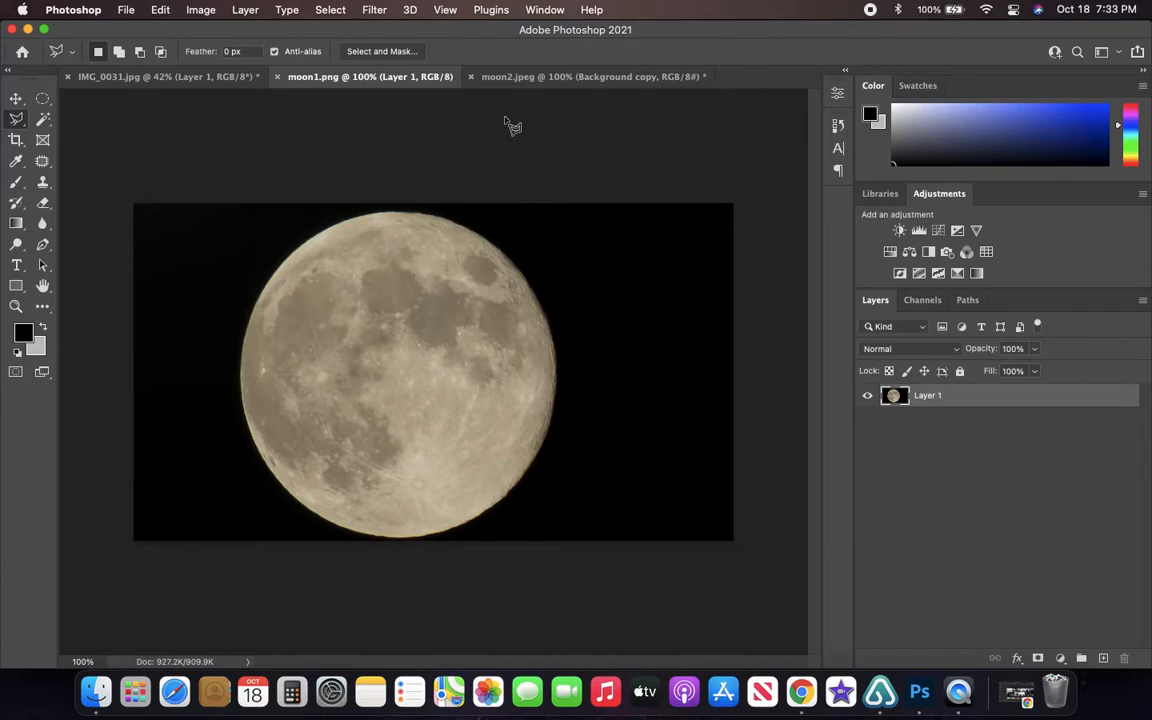
click(510, 78)
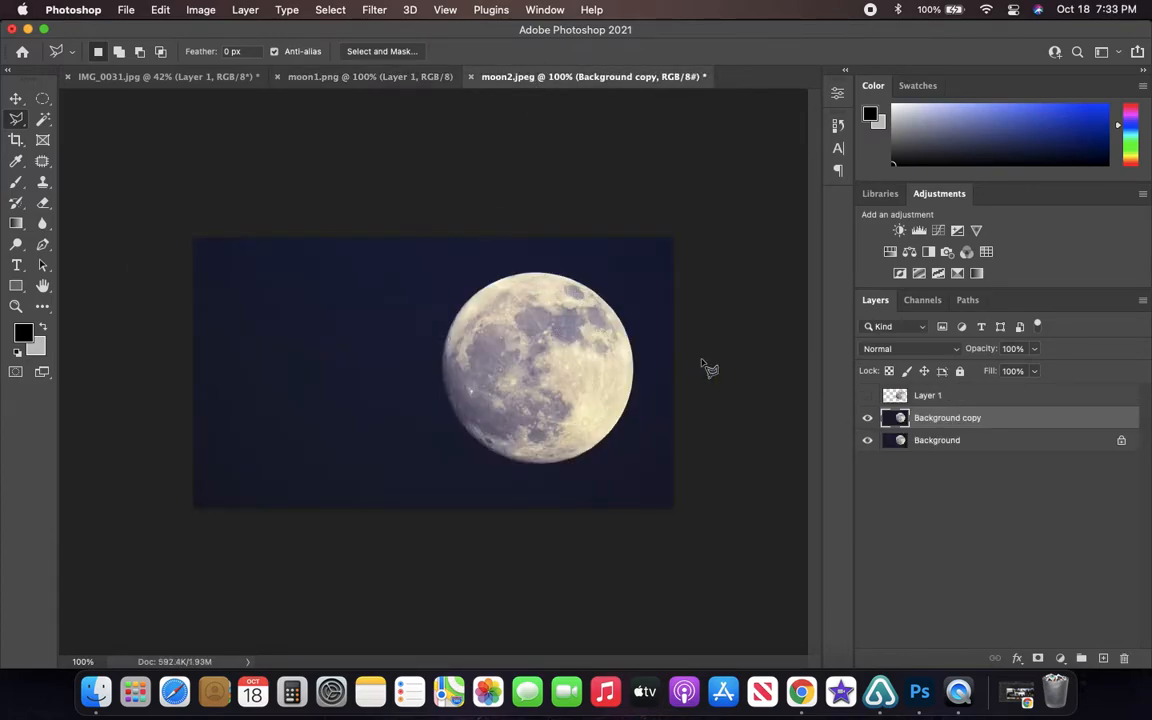
click(335, 77)
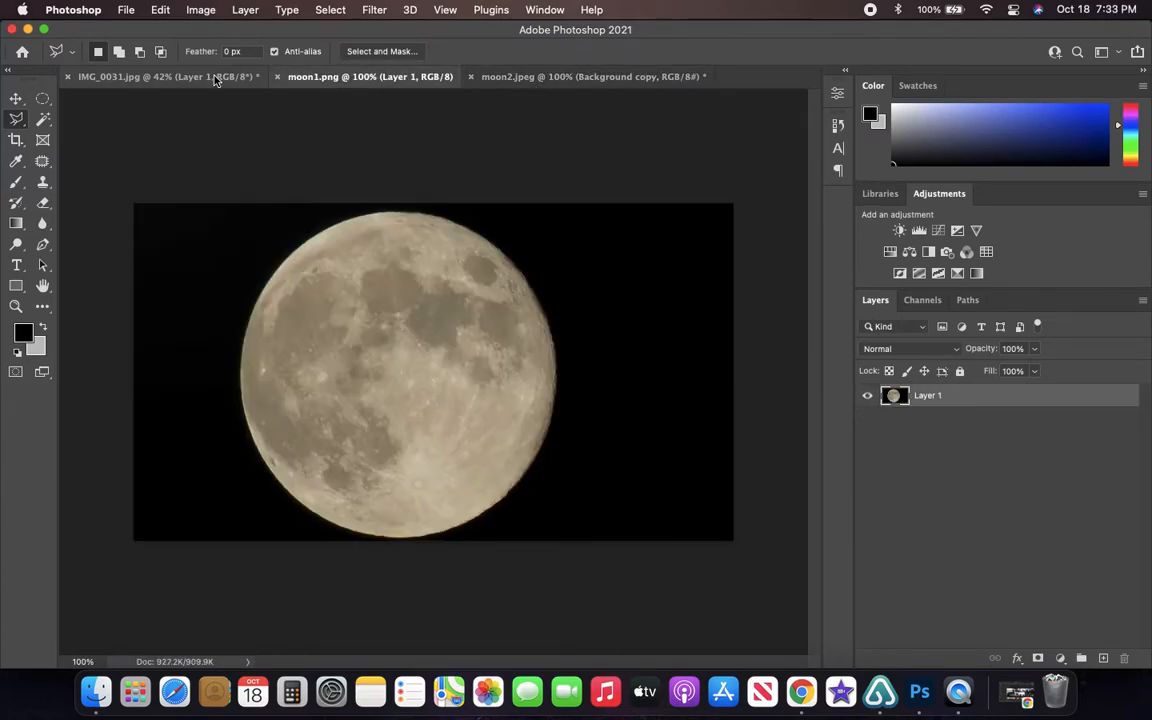
click(215, 77)
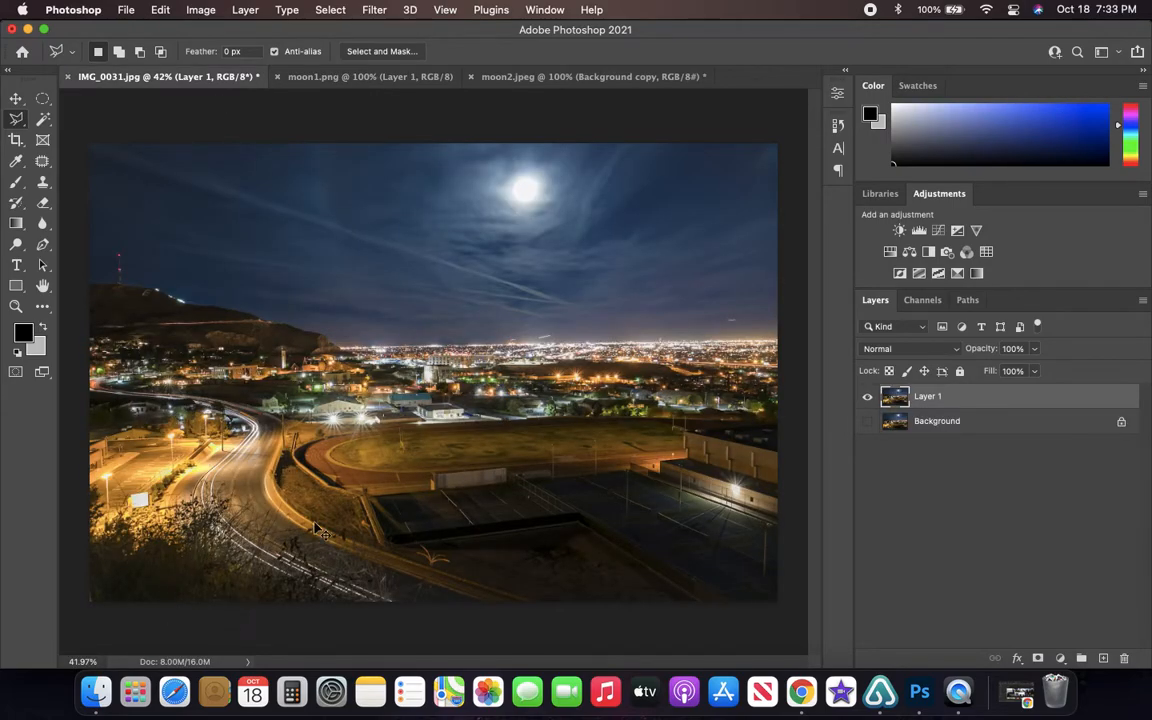
scroll(320, 525, up, 6)
scroll(314, 522, down, 6)
scroll(113, 617, up, 3)
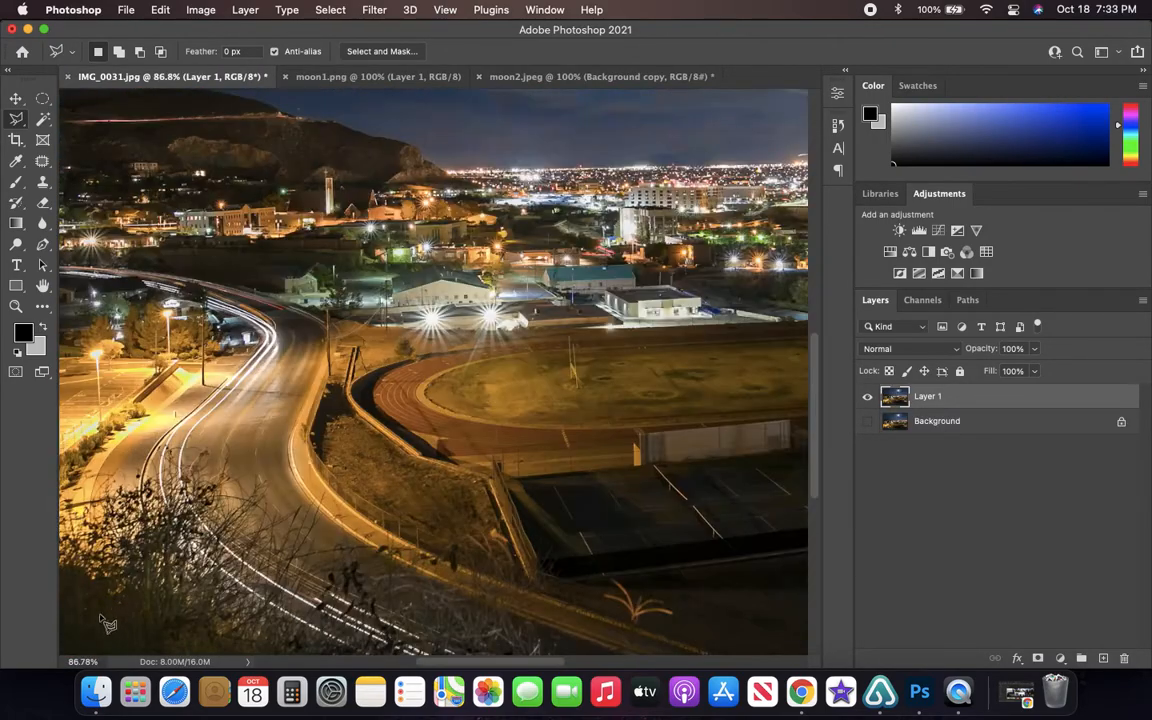
scroll(113, 617, up, 2)
scroll(120, 645, down, 6)
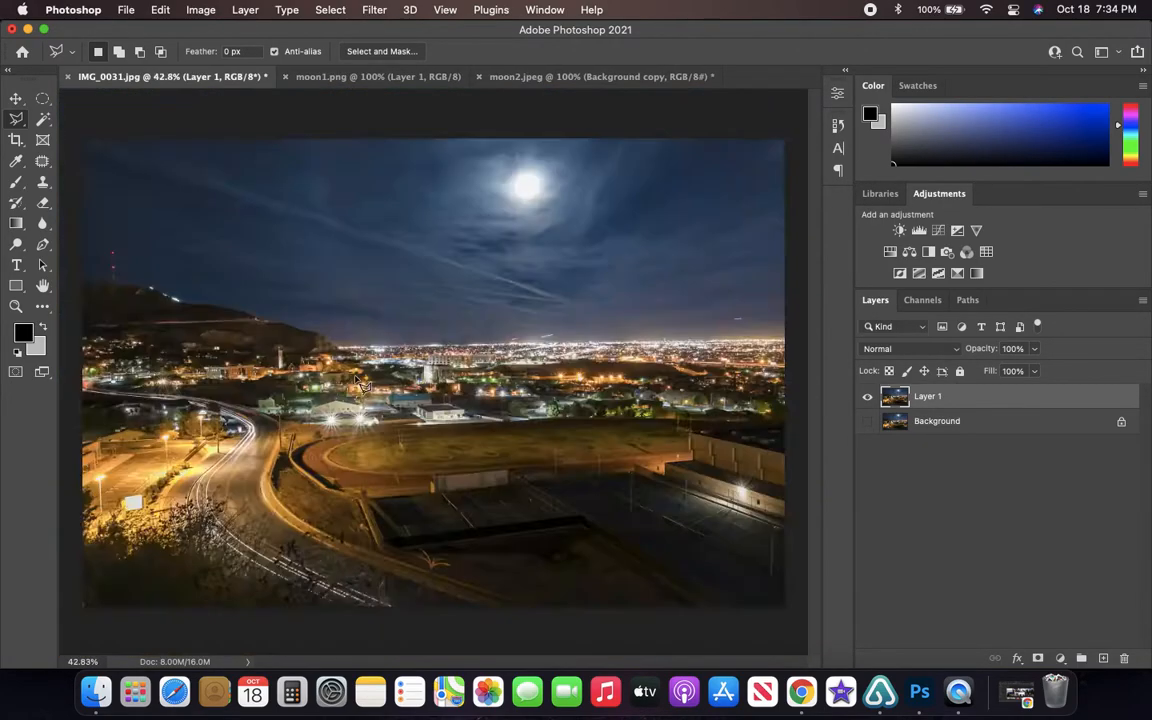
scroll(360, 385, down, 5)
scroll(360, 385, up, 4)
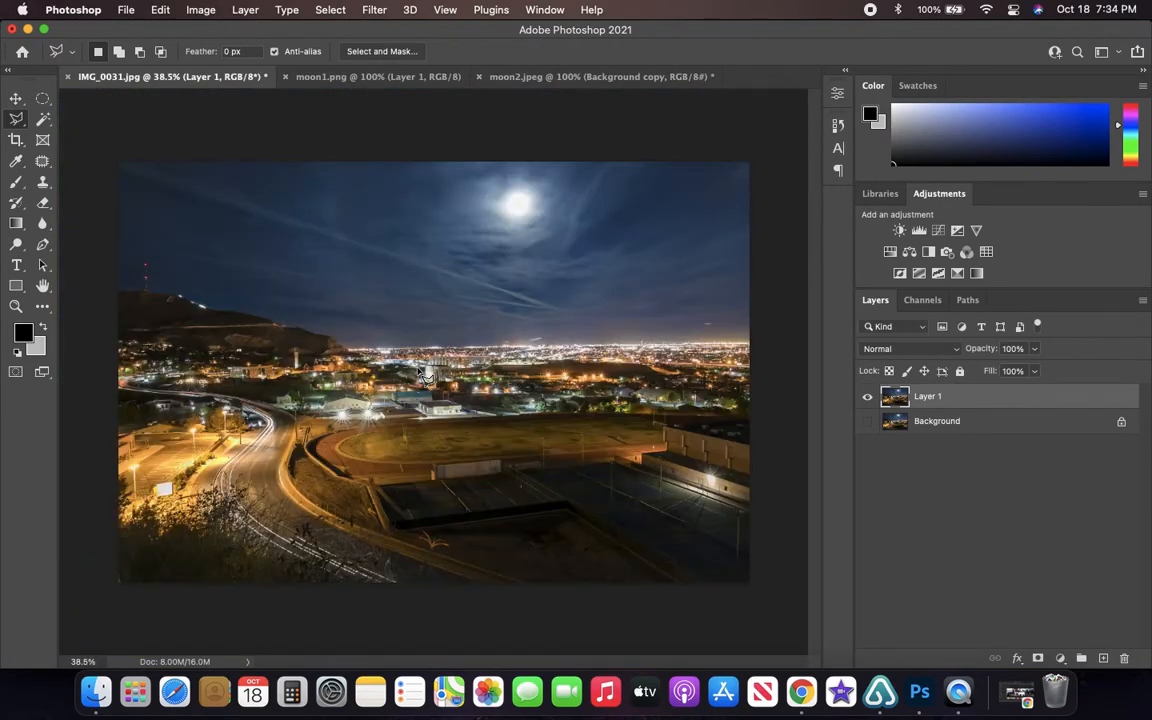
- In moon1.png, try a rough rectangular Polygonal Lasso selection around the moon and look through the selection's options
click(391, 79)
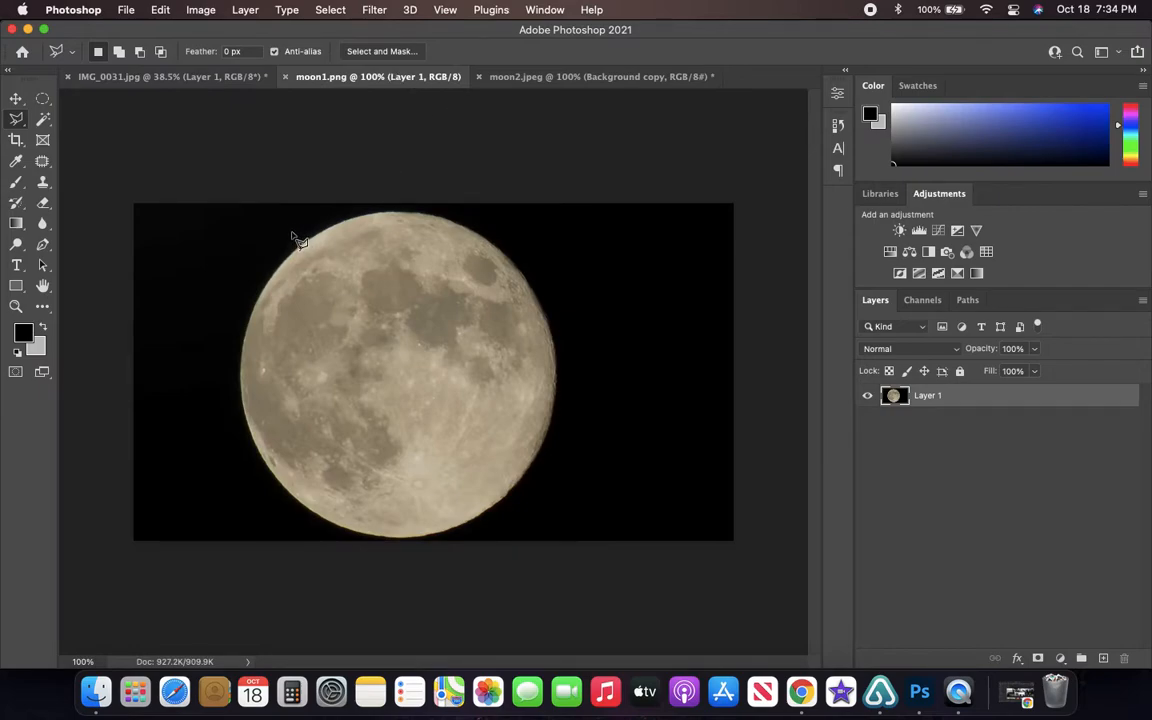
click(17, 136)
click(17, 120)
click(220, 194)
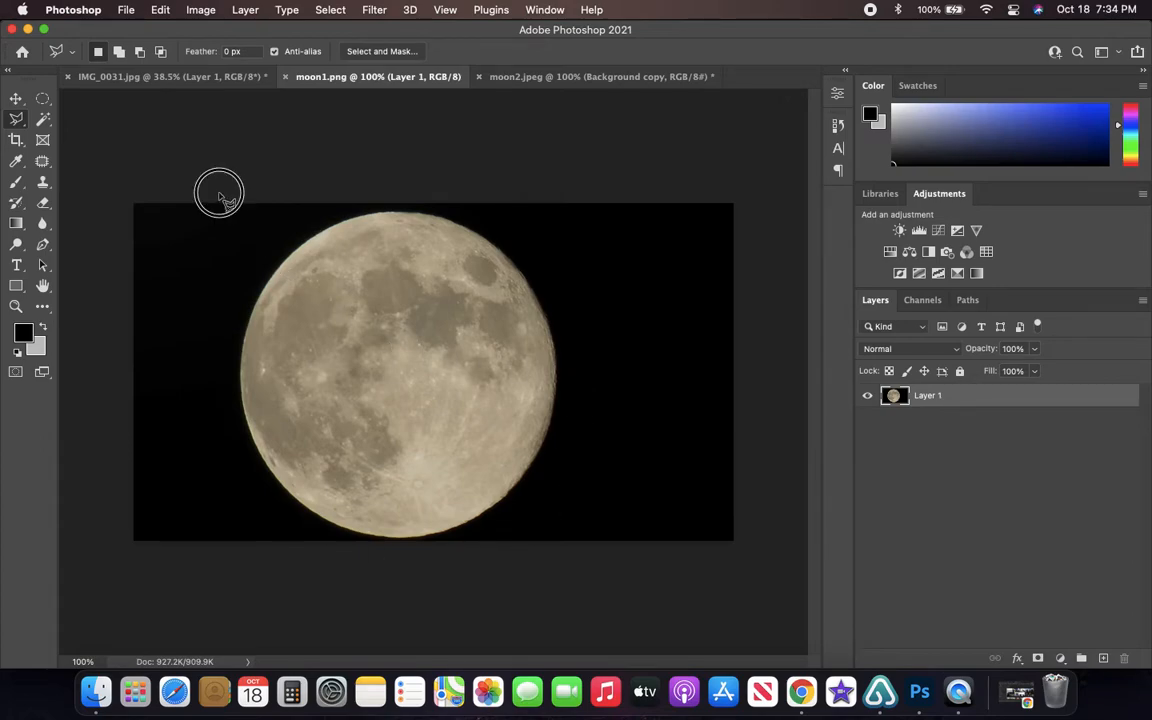
click(221, 545)
click(585, 546)
click(581, 201)
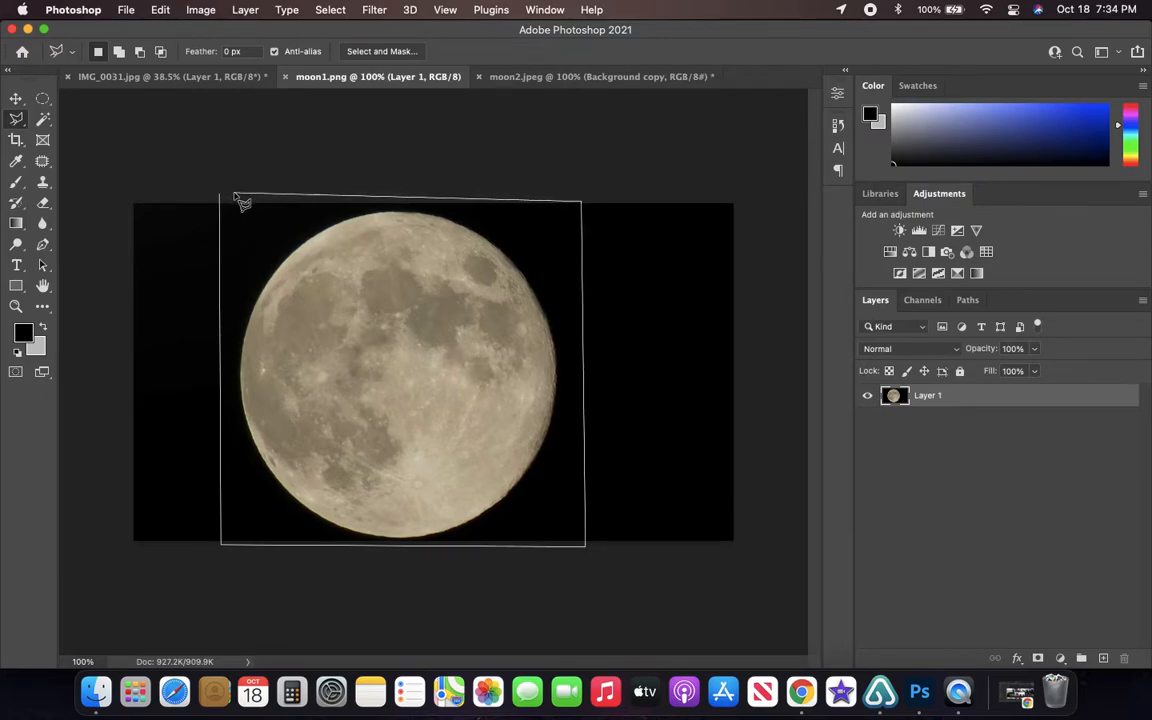
click(222, 196)
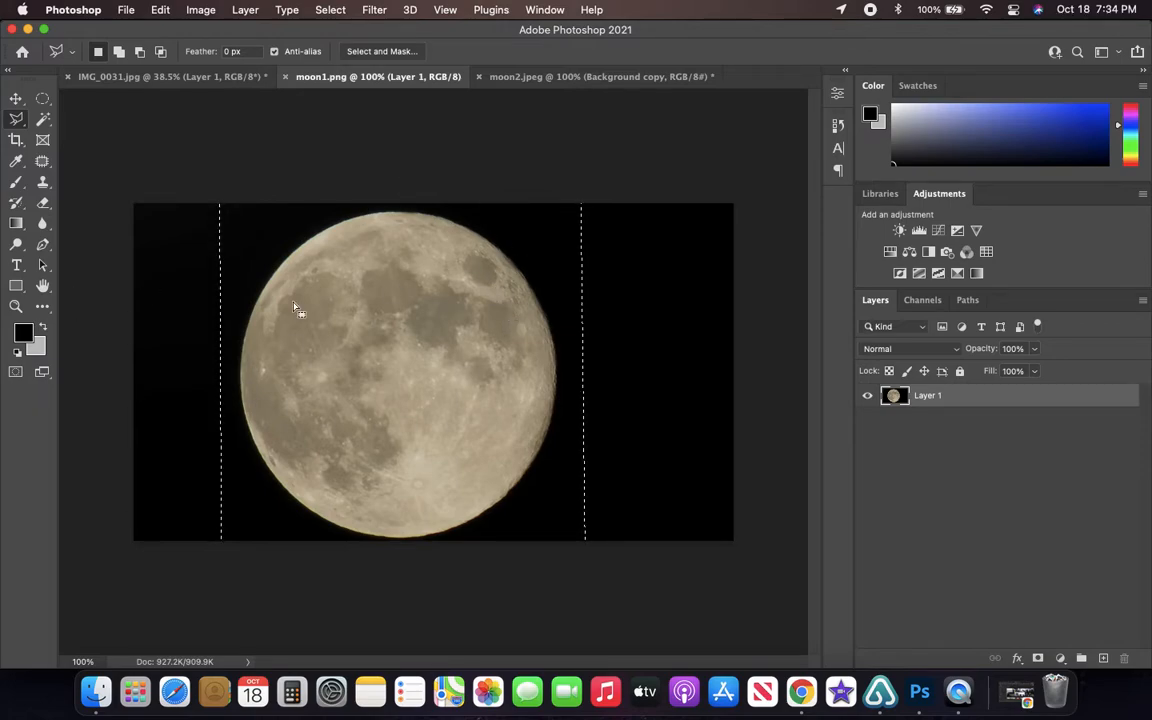
right_click(405, 330)
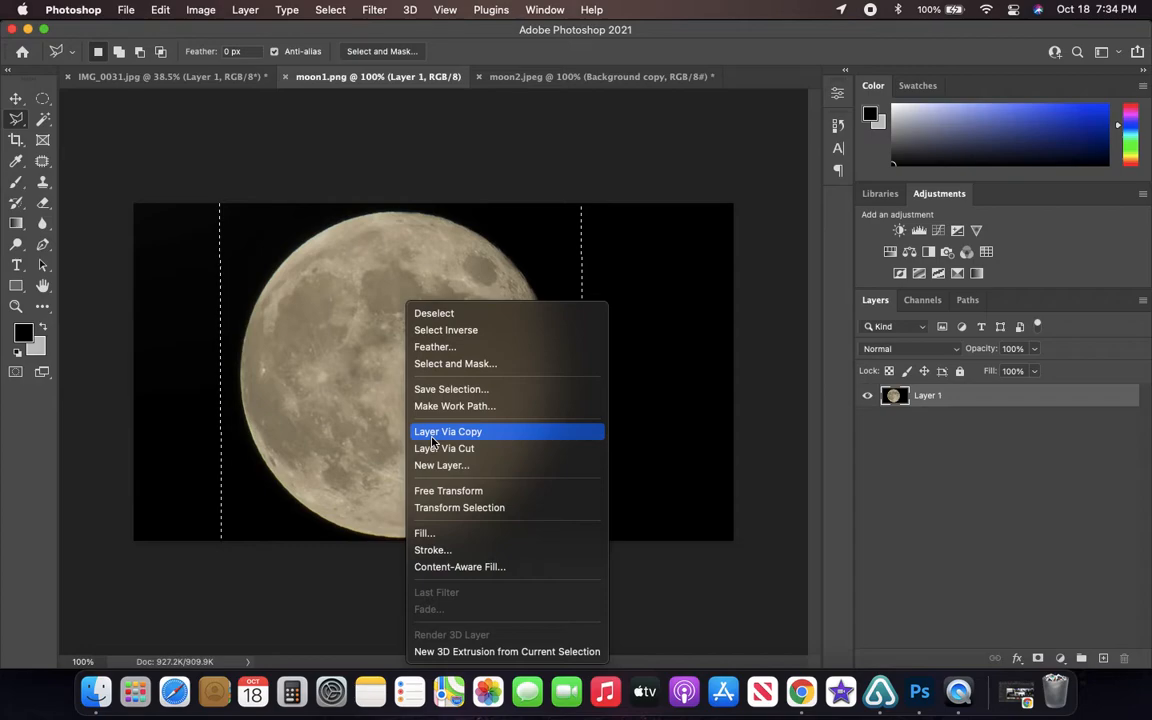
click(262, 140)
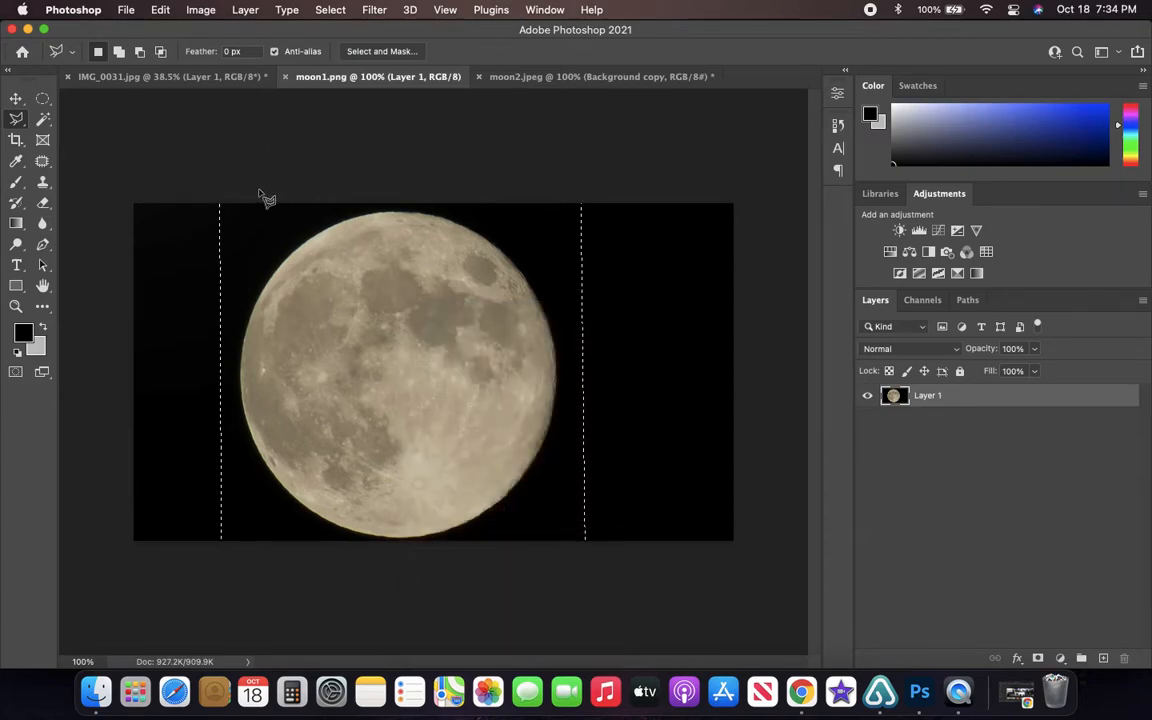
- Select the moon in moon1.png with a roughly rectangular Polygonal Lasso outline, slightly wider than the moon
click(14, 119)
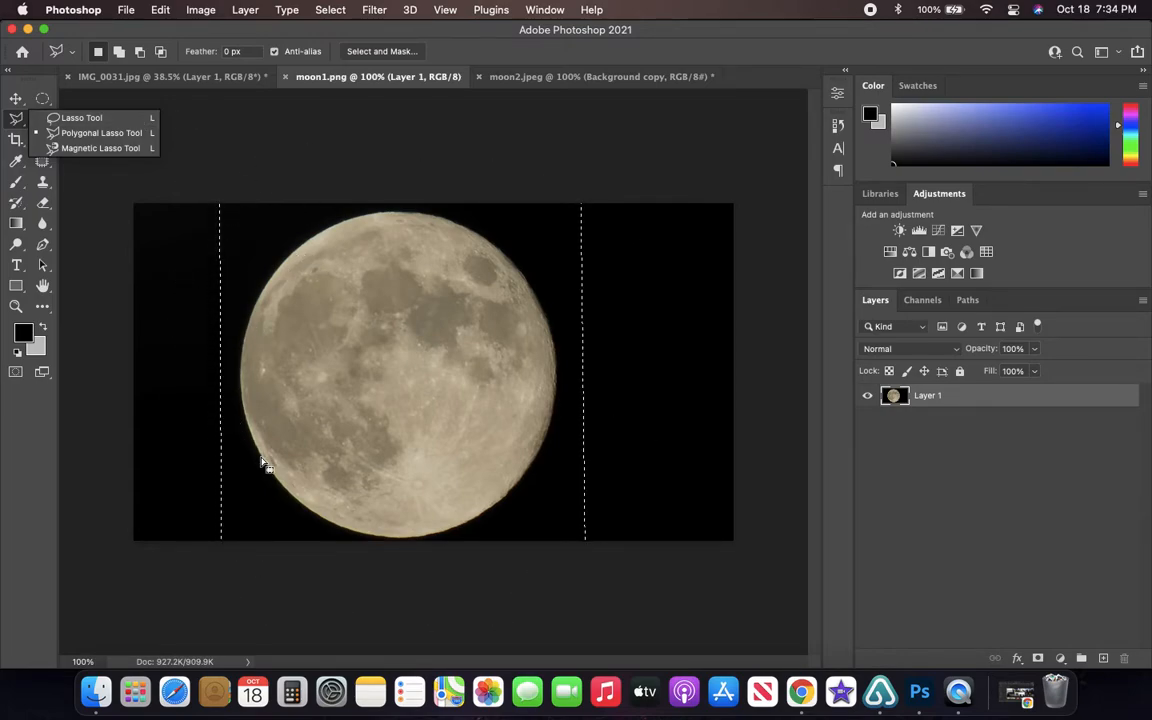
click(263, 140)
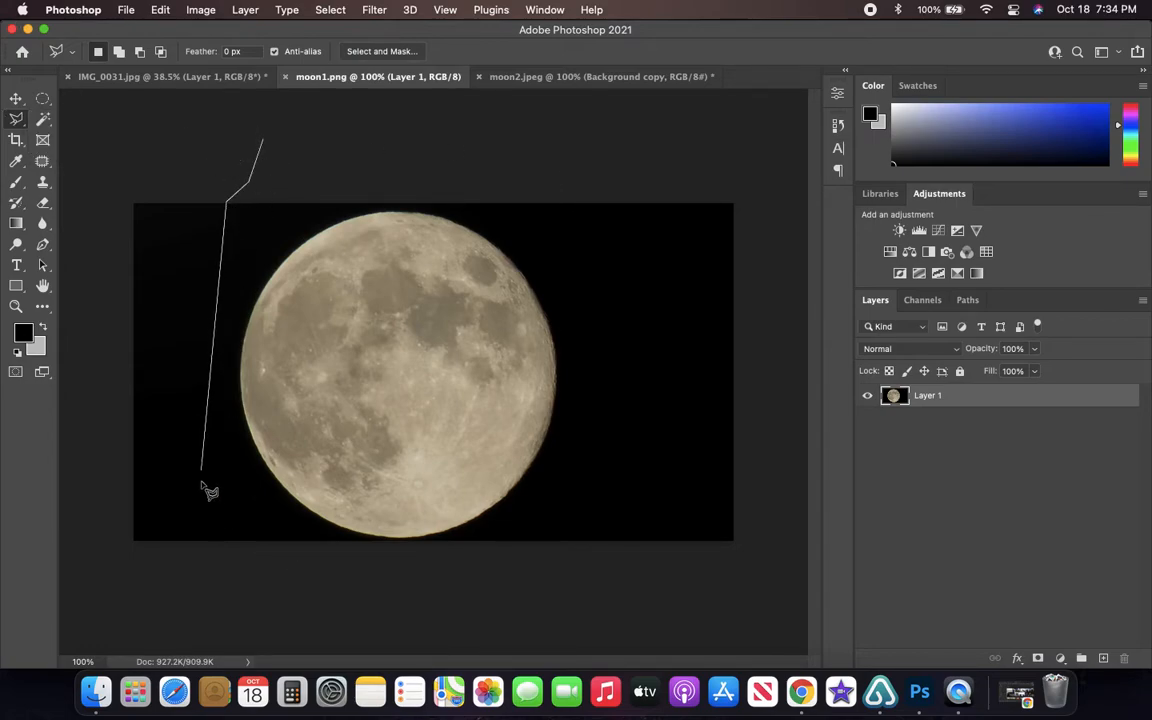
click(229, 545)
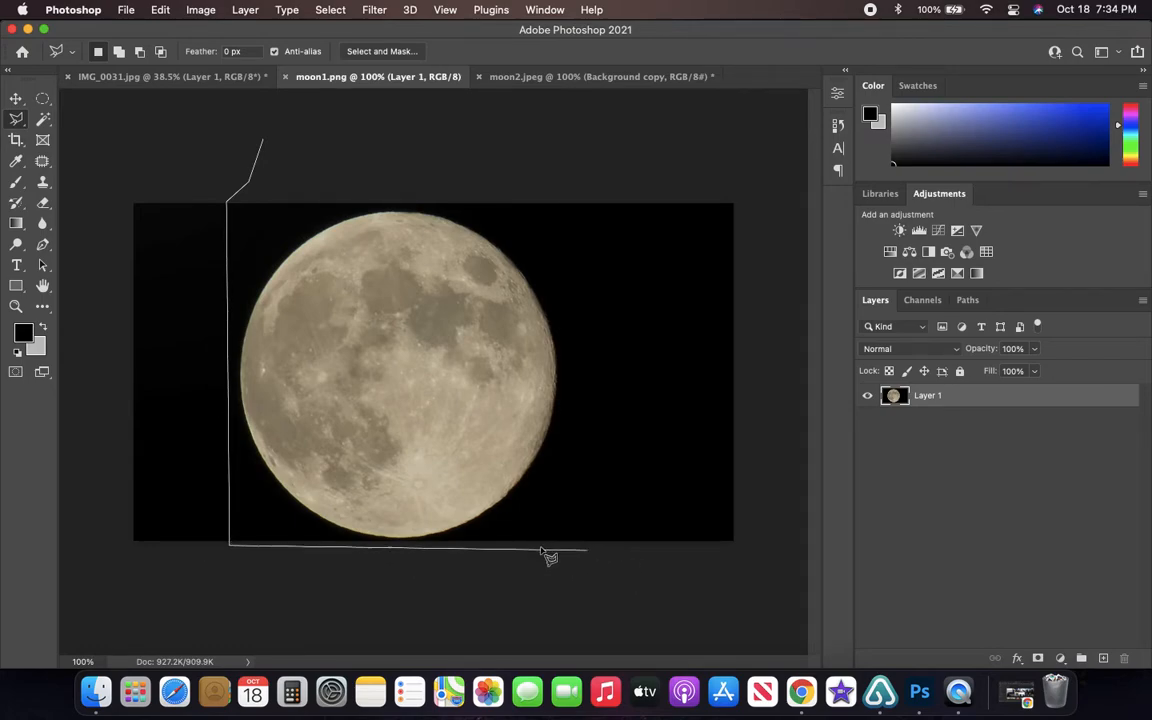
click(575, 545)
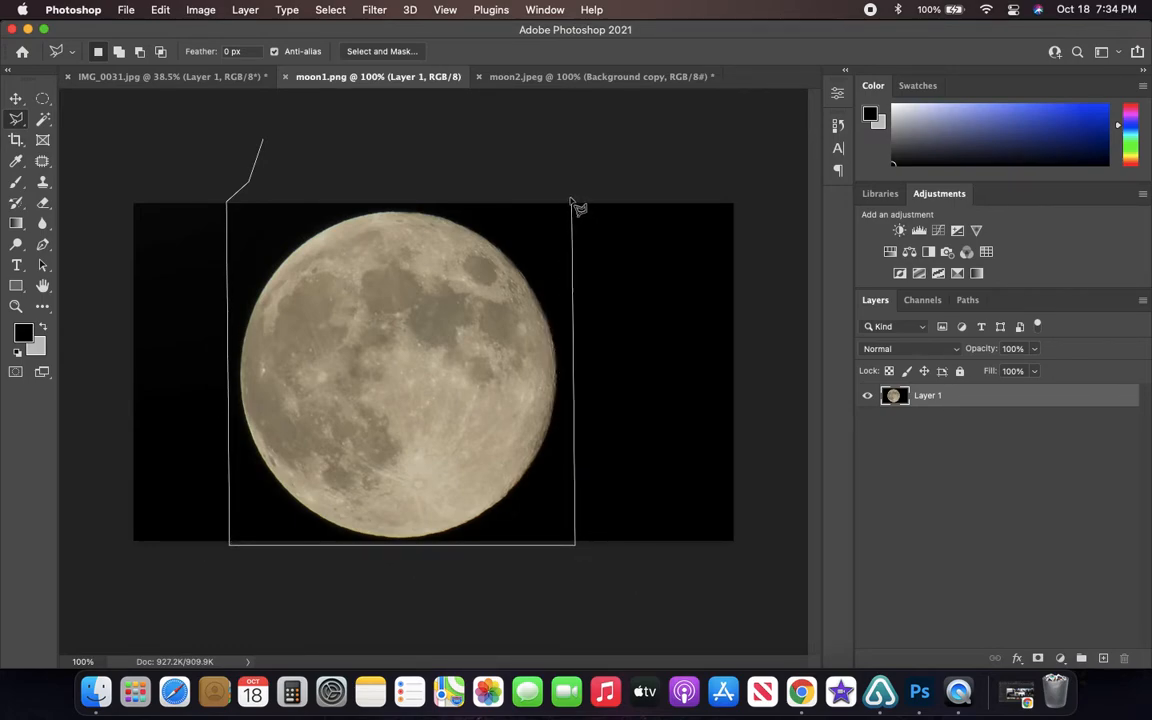
click(570, 199)
click(230, 202)
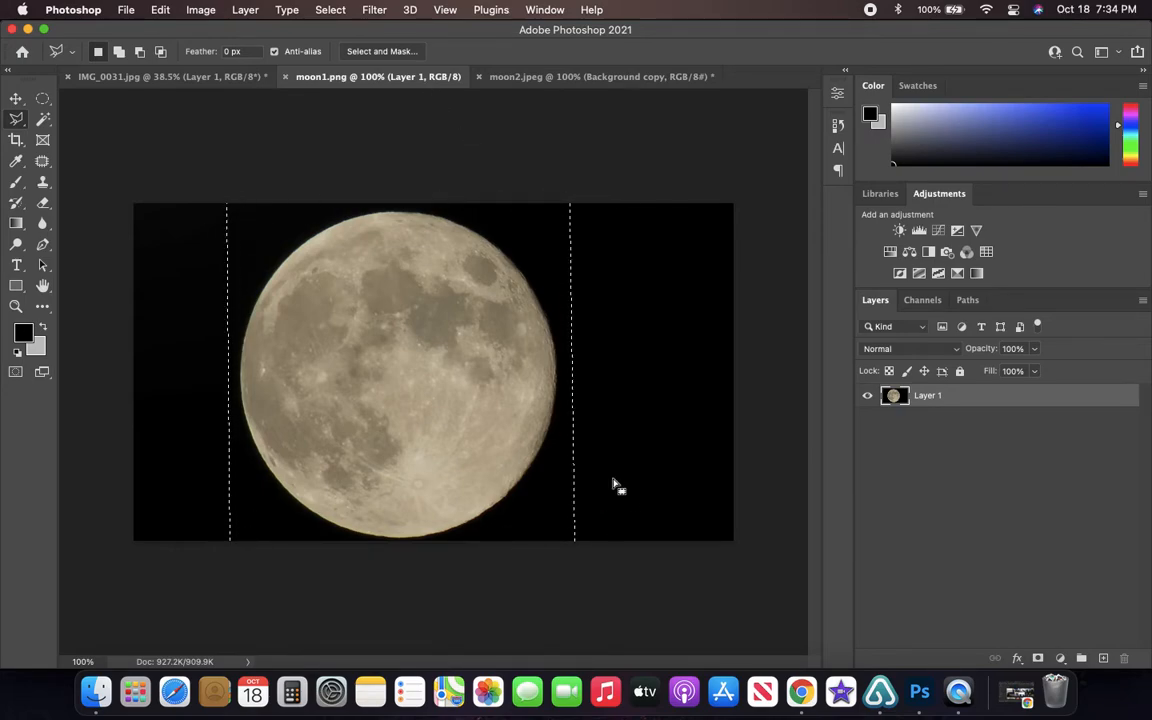
- Copy the selected moon area to a new layer and hide the original Layer 1
right_click(401, 339)
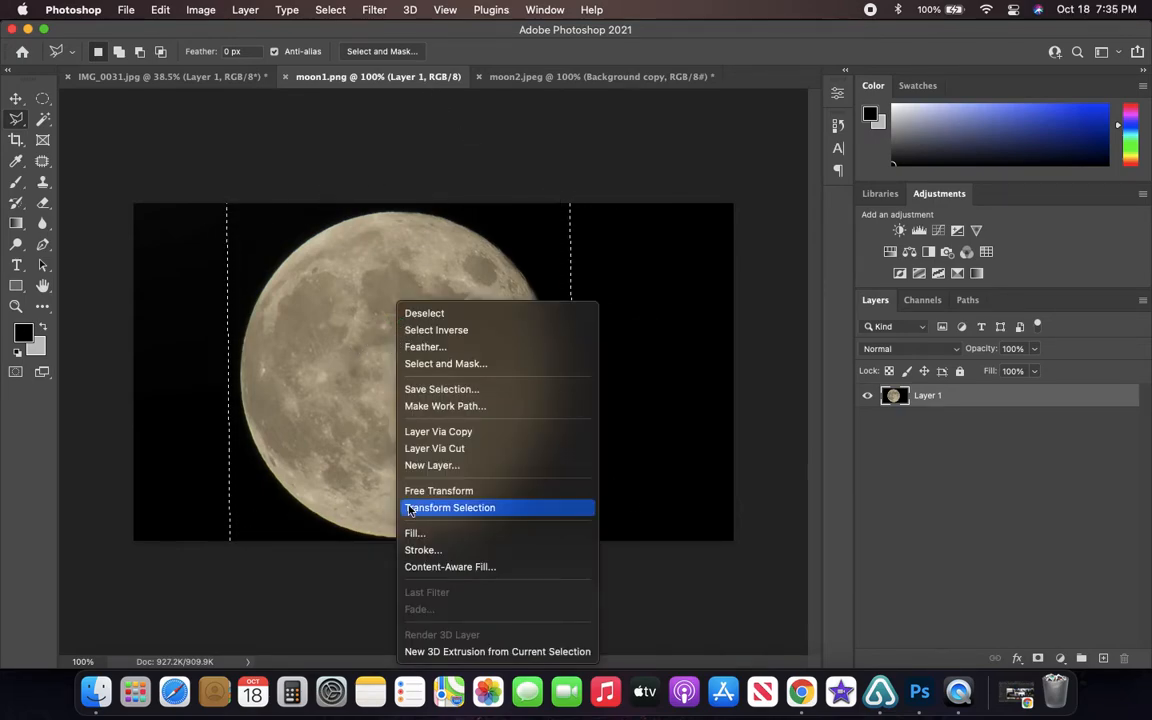
click(440, 431)
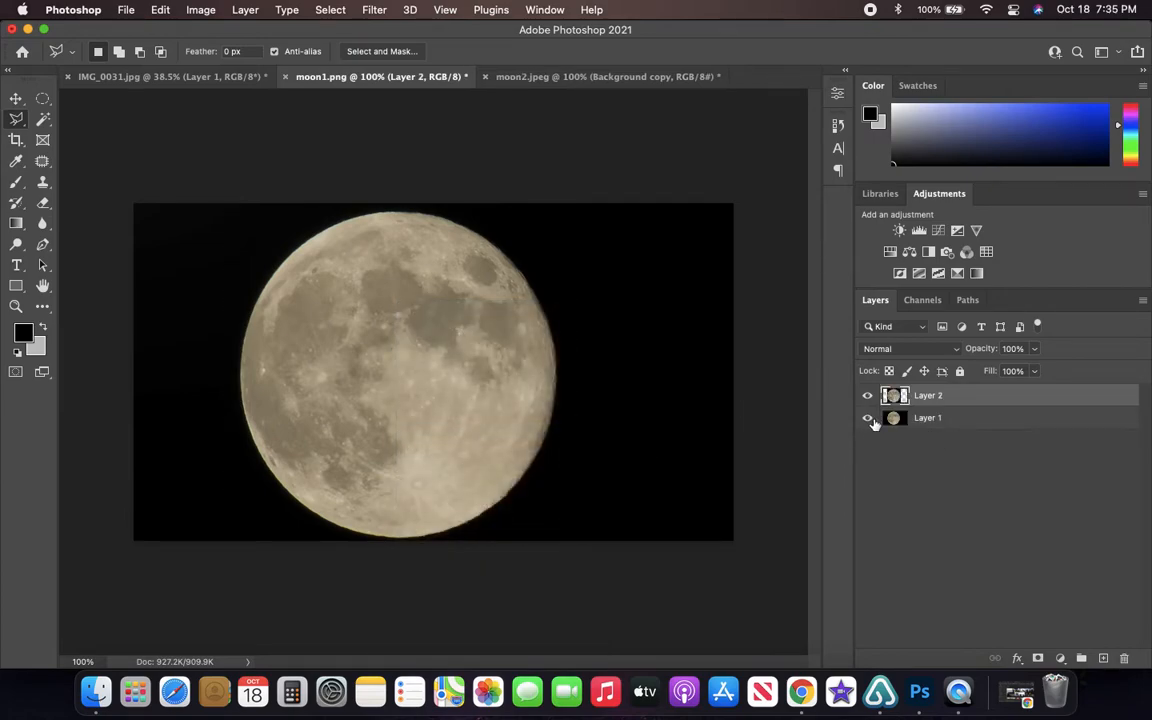
click(867, 418)
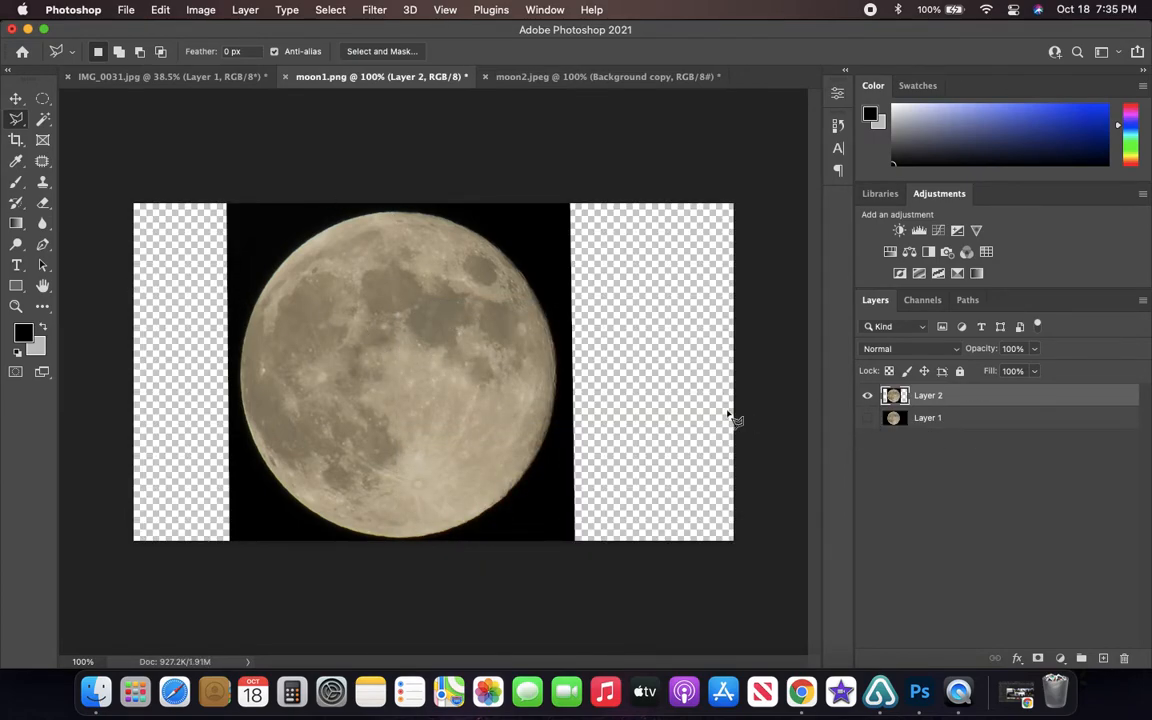
- Copy the whole moon layer from moon1.png and paste it into IMG_0031.jpg, accepting the color profile conversion
key(super+a)
click(172, 78)
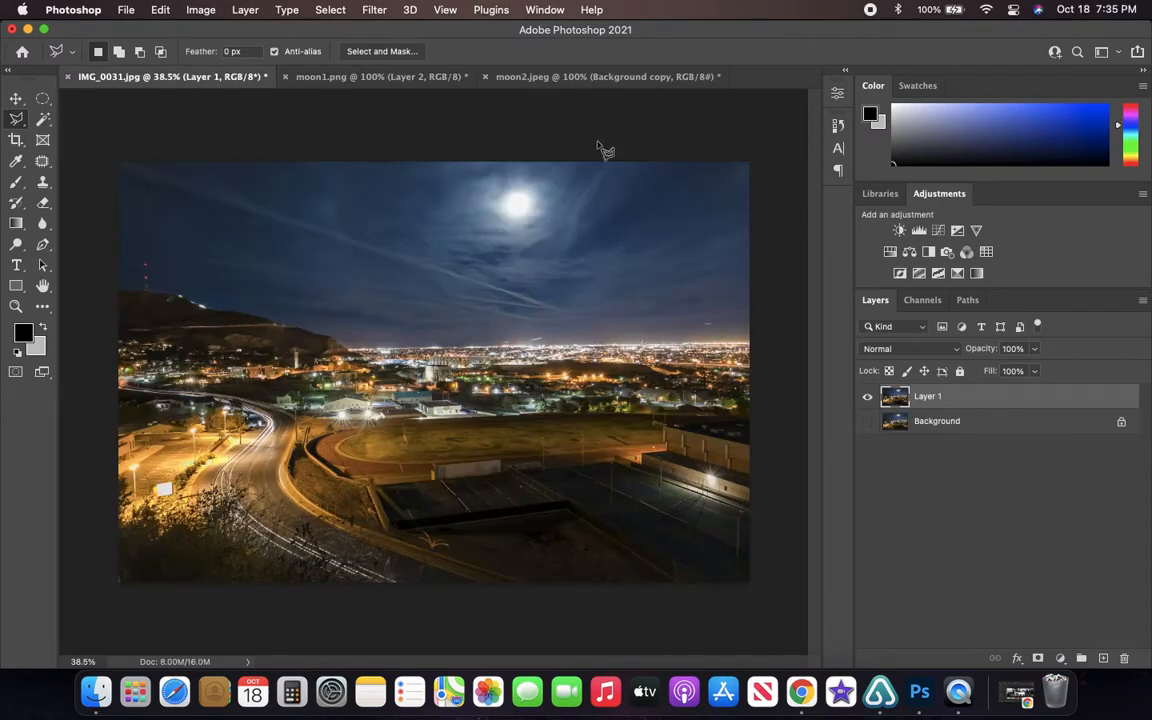
key(super+v)
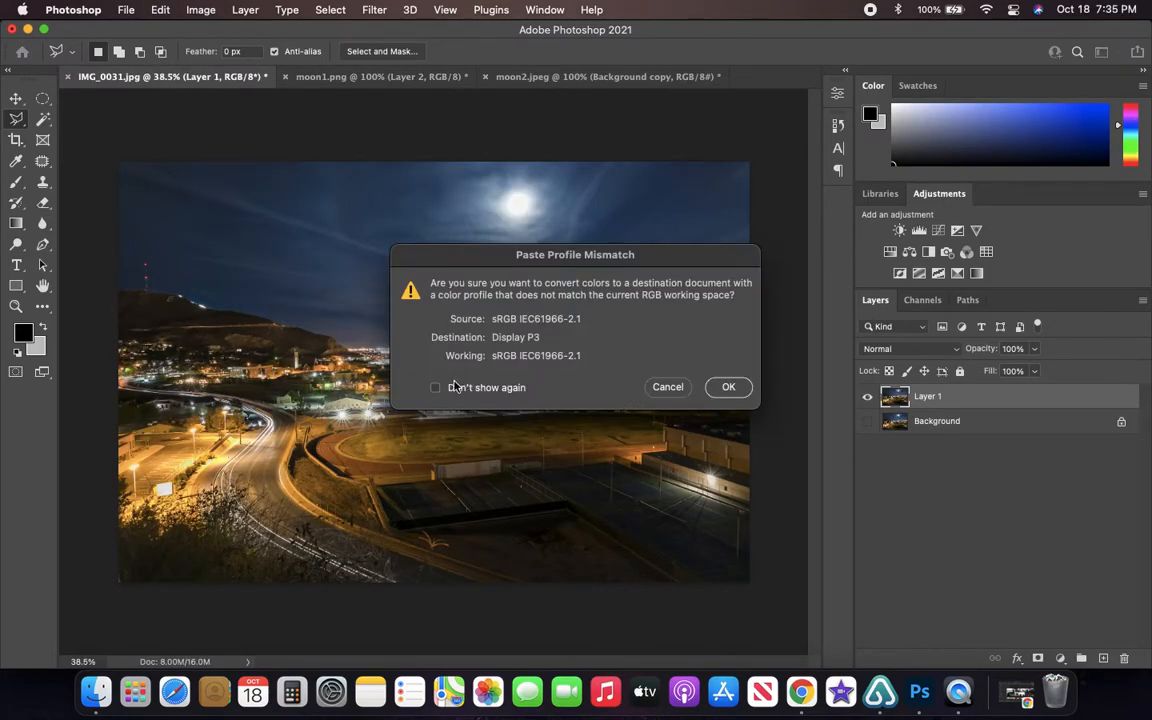
click(734, 393)
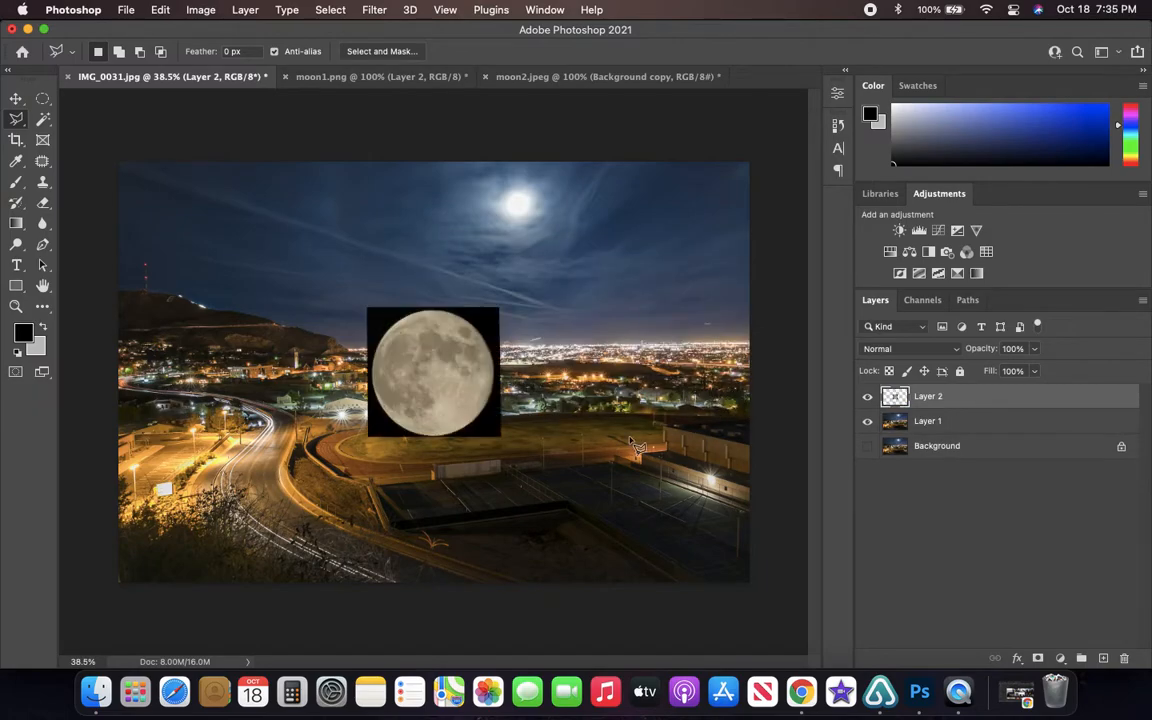
- Move the pasted moon up into the sky so it covers the overexposed moon
click(16, 100)
drag(440, 386, 525, 239)
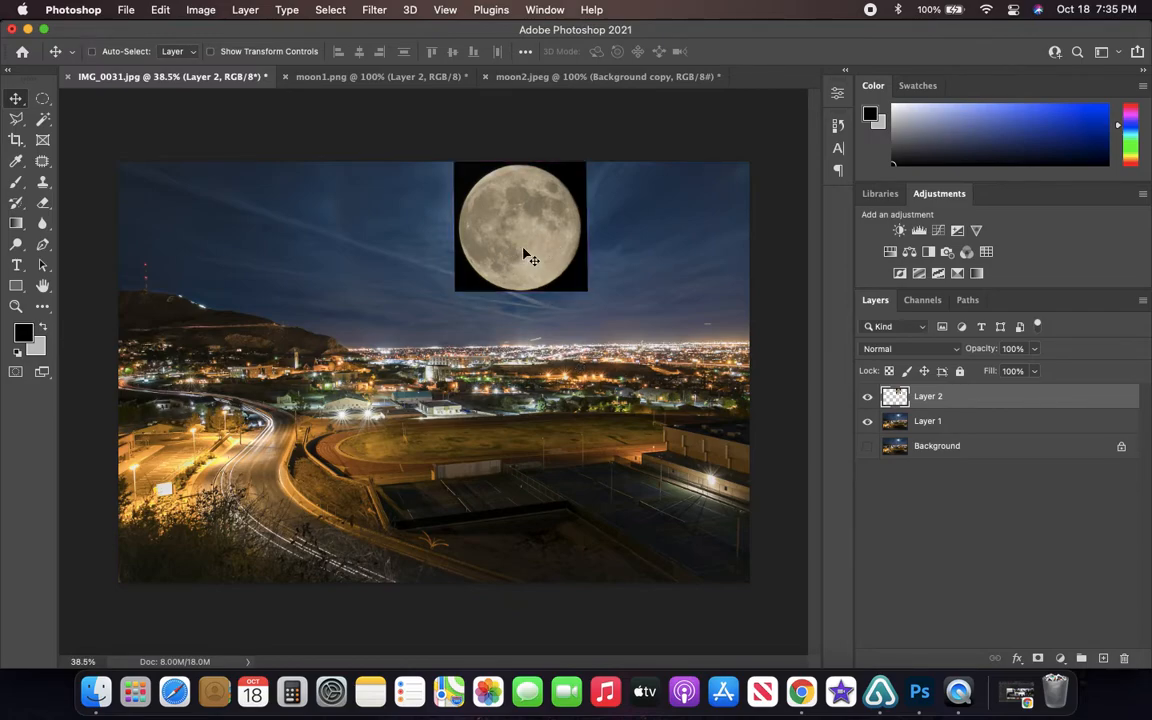
scroll(524, 254, up, 5)
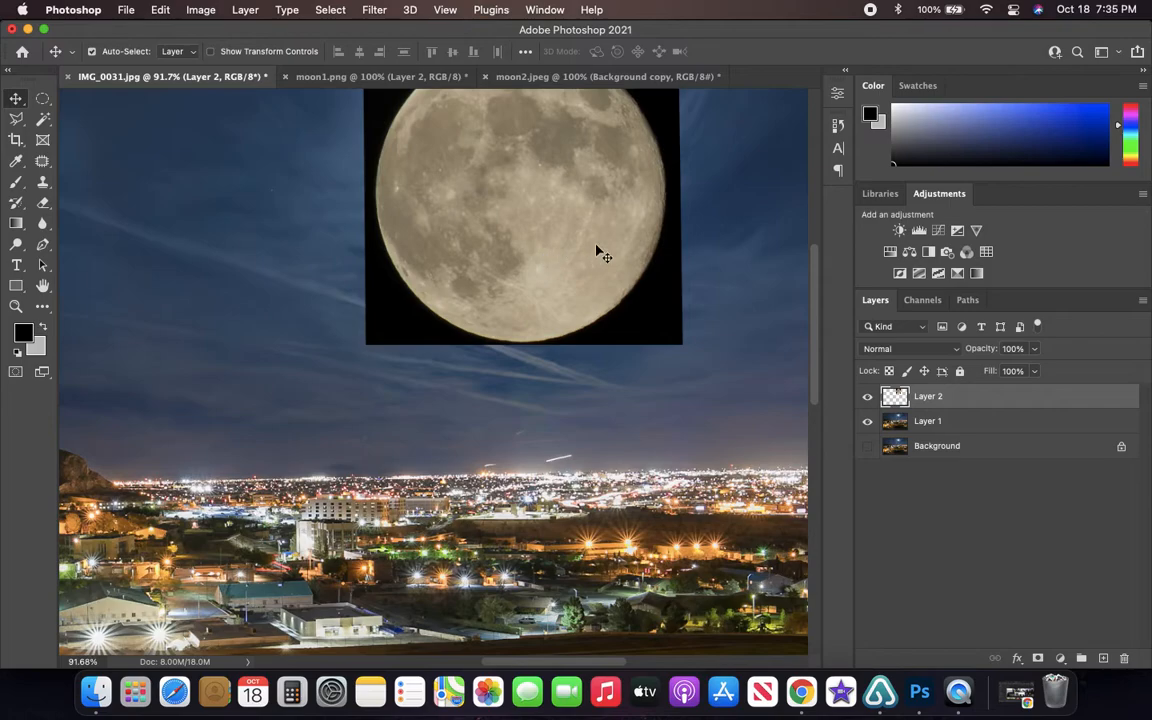
scroll(597, 249, up, 3)
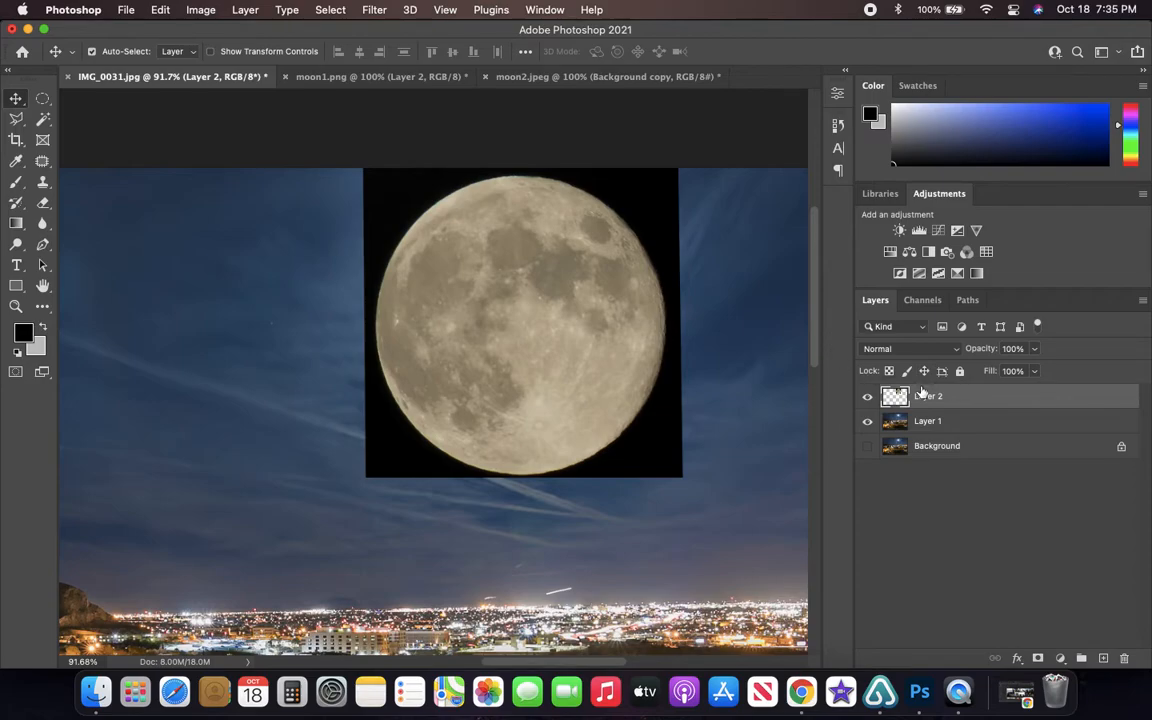
- Try adjusting Layer 2's opacity and leave it at 100%
click(1035, 349)
mouse_move(1030, 370)
mouse_down()
mouse_move(968, 373)
mouse_move(1036, 370)
mouse_up()
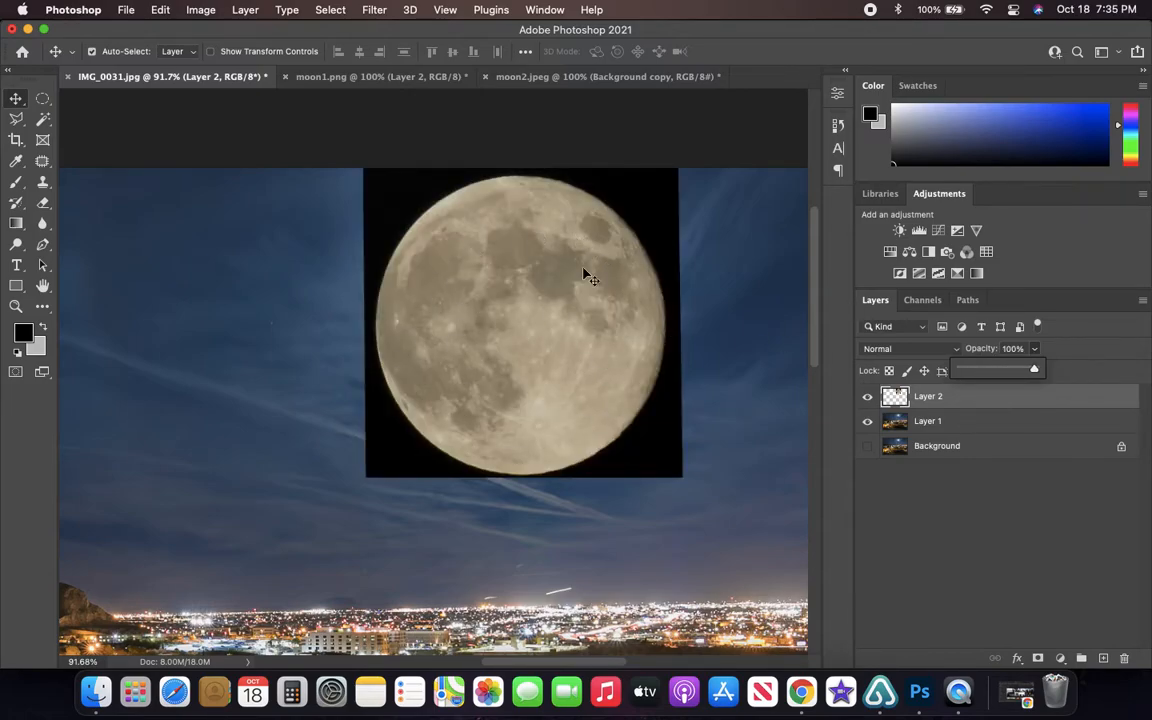
click(940, 398)
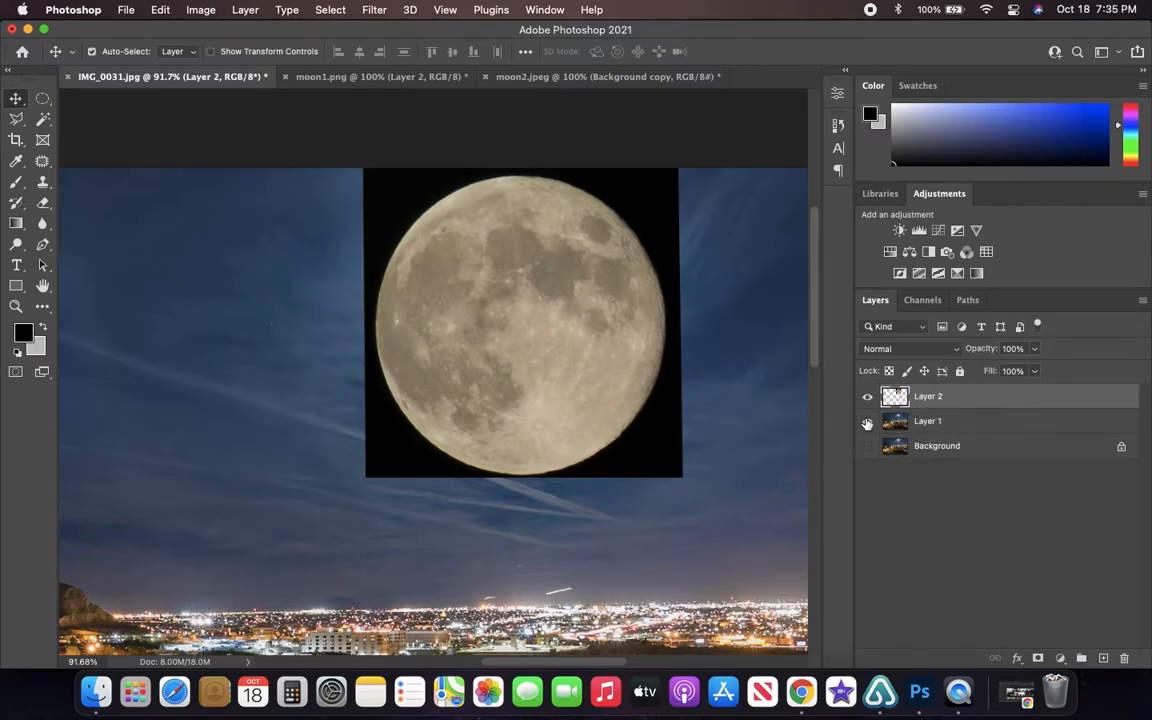
- Toggle the cityscape Layer 1 on and off, leave it hidden, and make the moon's Layer 2 active
click(867, 421)
click(993, 423)
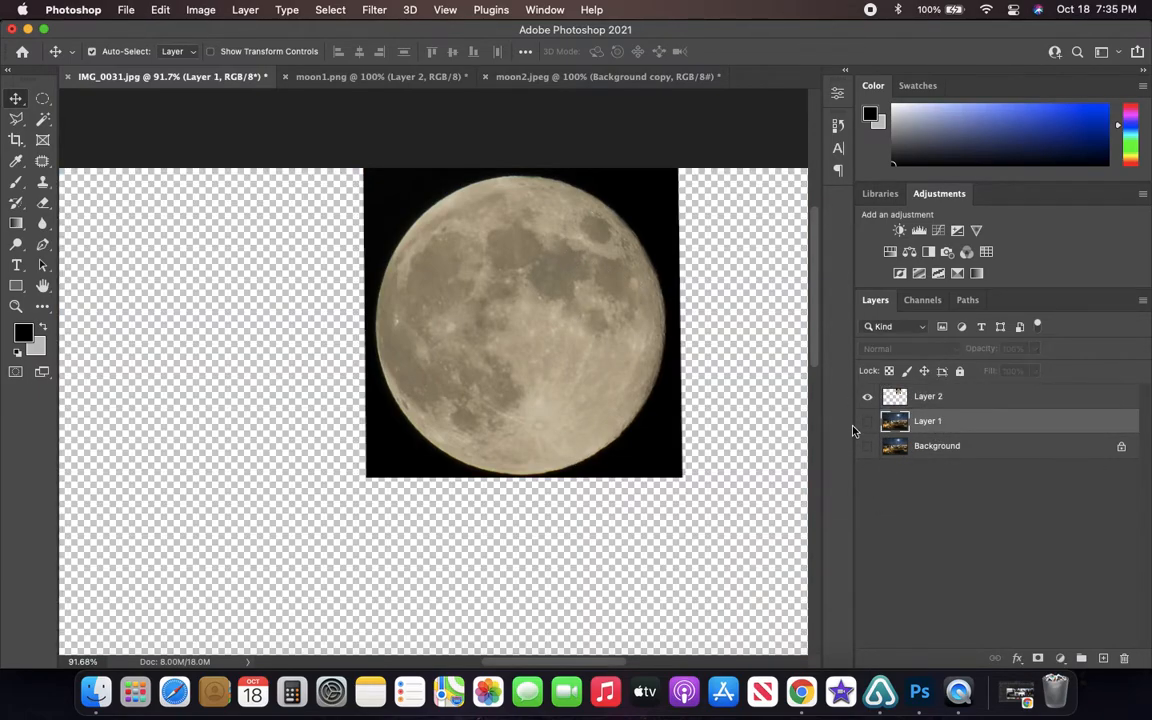
click(867, 421)
click(867, 421)
click(867, 421)
click(867, 421)
click(943, 400)
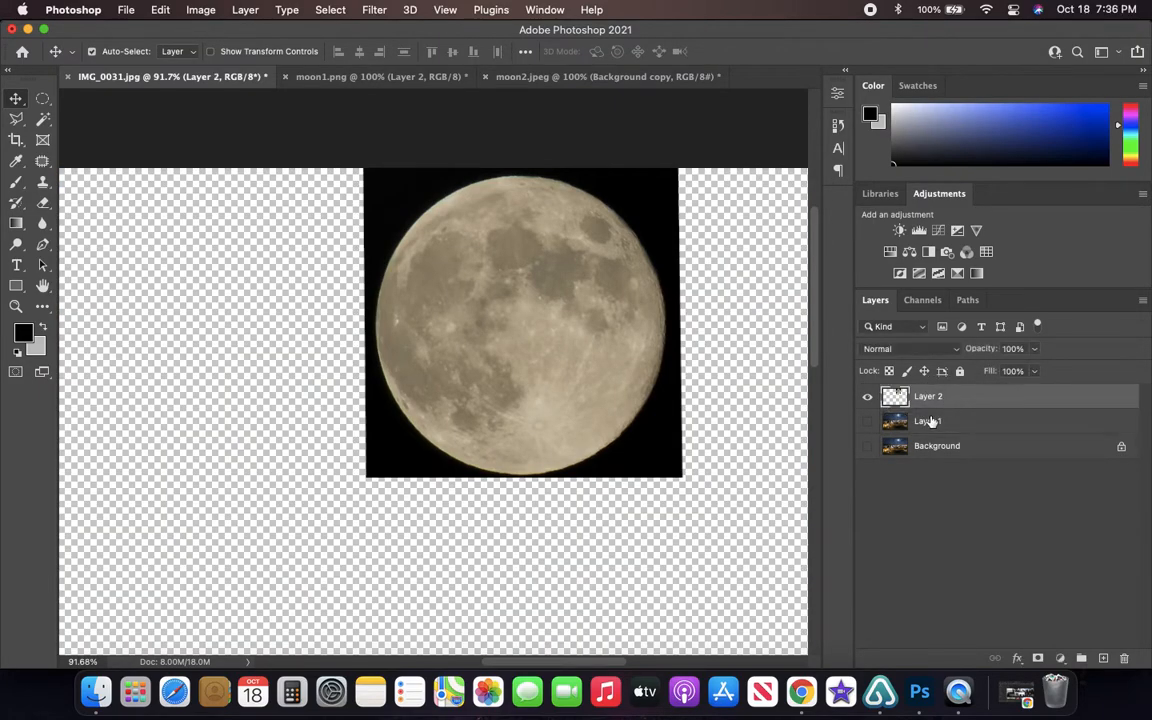
- Show the cityscape Layer 1 again and set the moon layer's blend mode to Screen
click(867, 421)
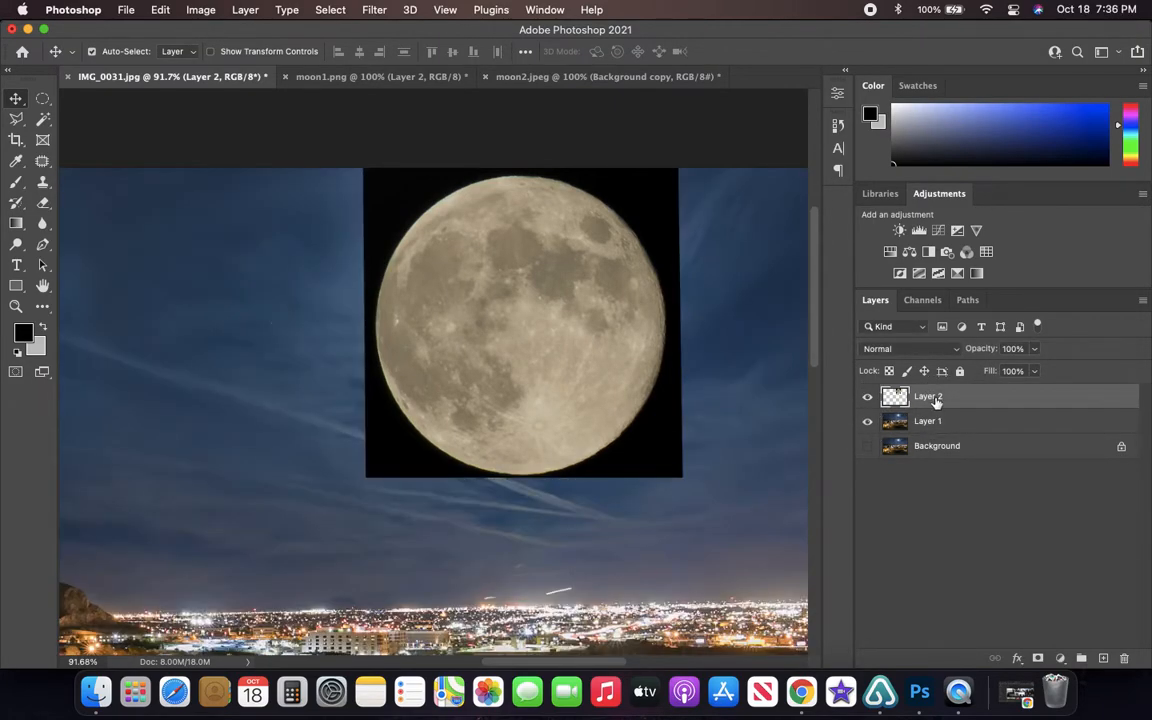
click(955, 349)
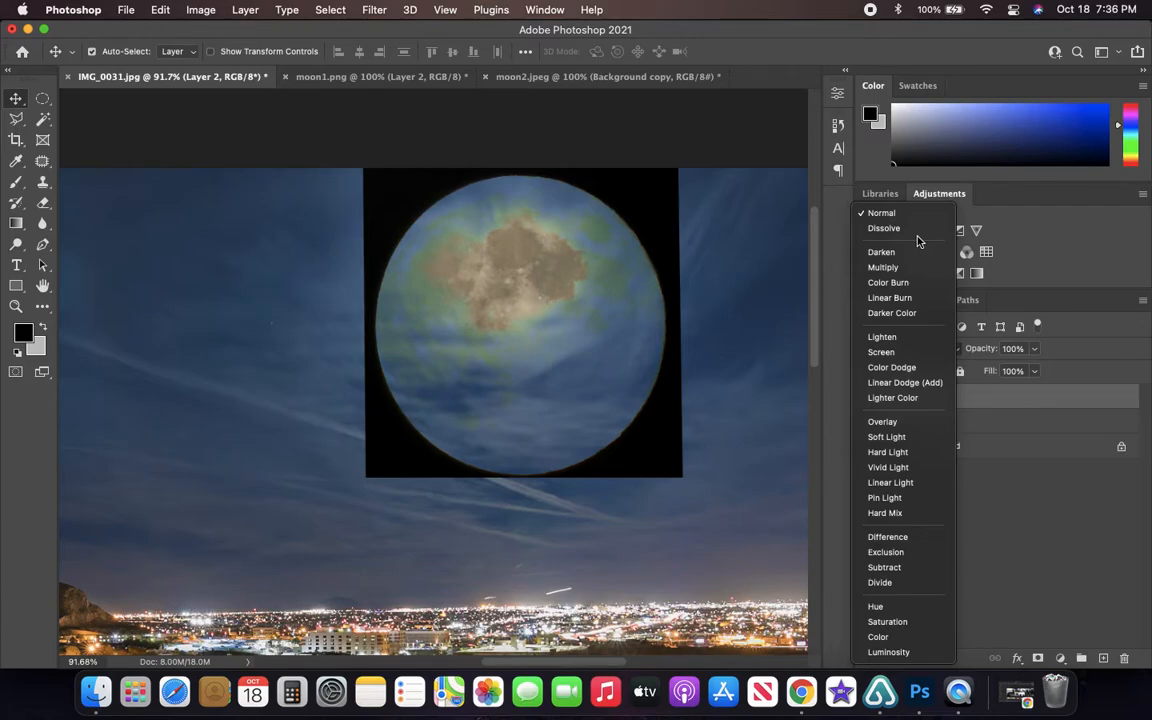
click(897, 356)
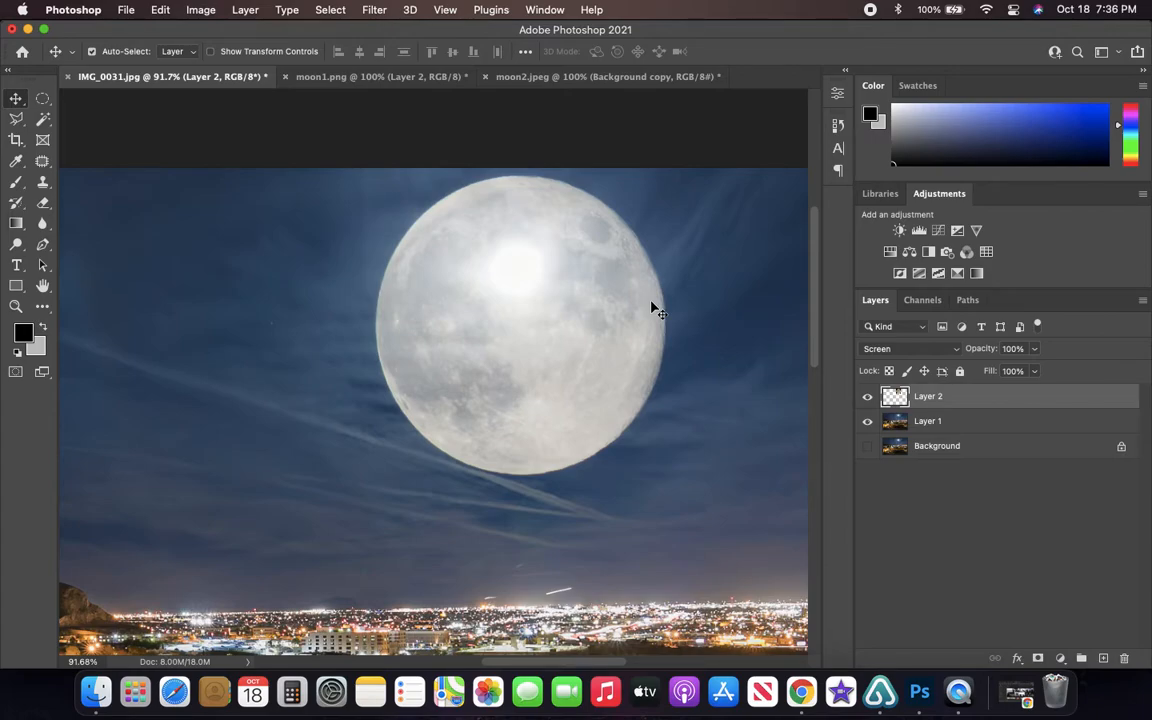
- Try Color Dodge on Layer 2, preview the other blend modes, and return the layer to Screen
click(916, 349)
click(890, 364)
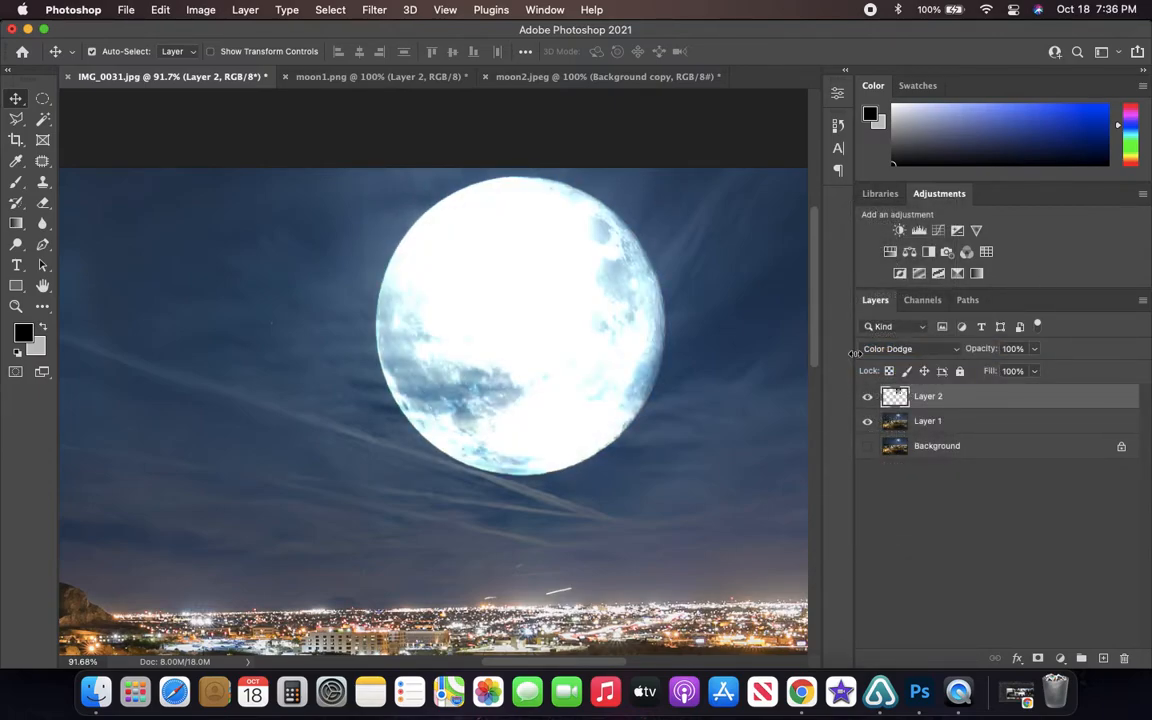
click(893, 349)
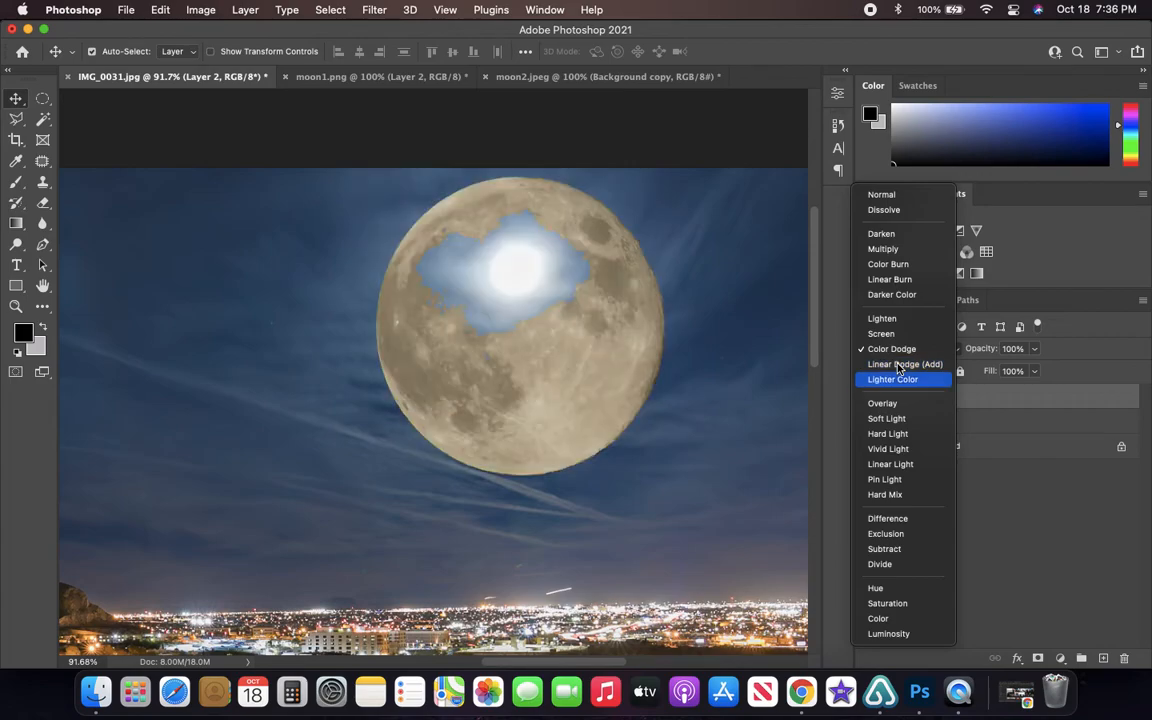
key(Down)
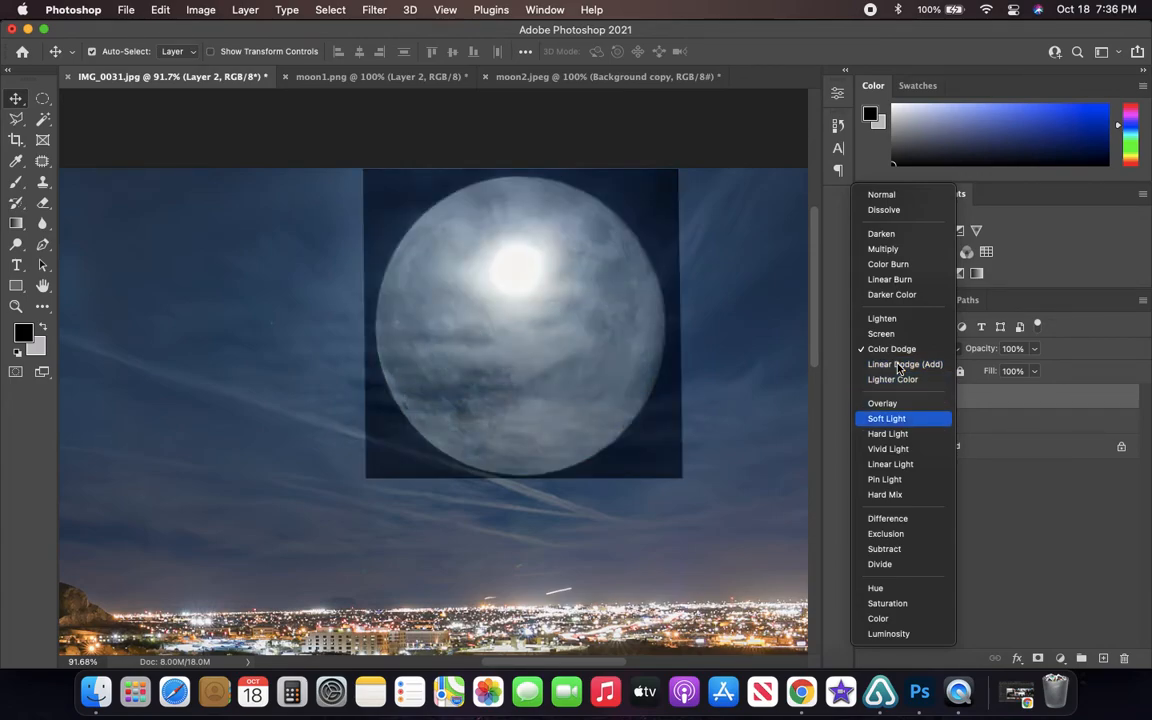
key(Down)
key(Down)
key(Down)
key(Down)
key(Down)
key(Down)
key(Down)
key(Down)
key(Down)
key(Down)
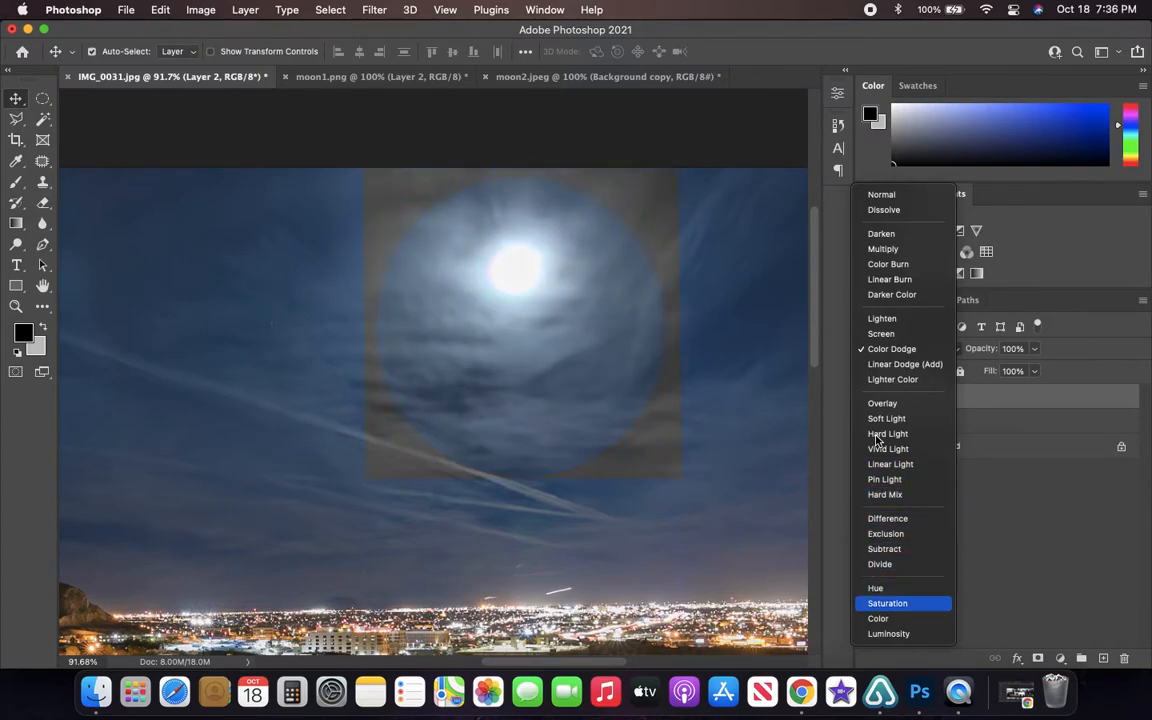
click(880, 335)
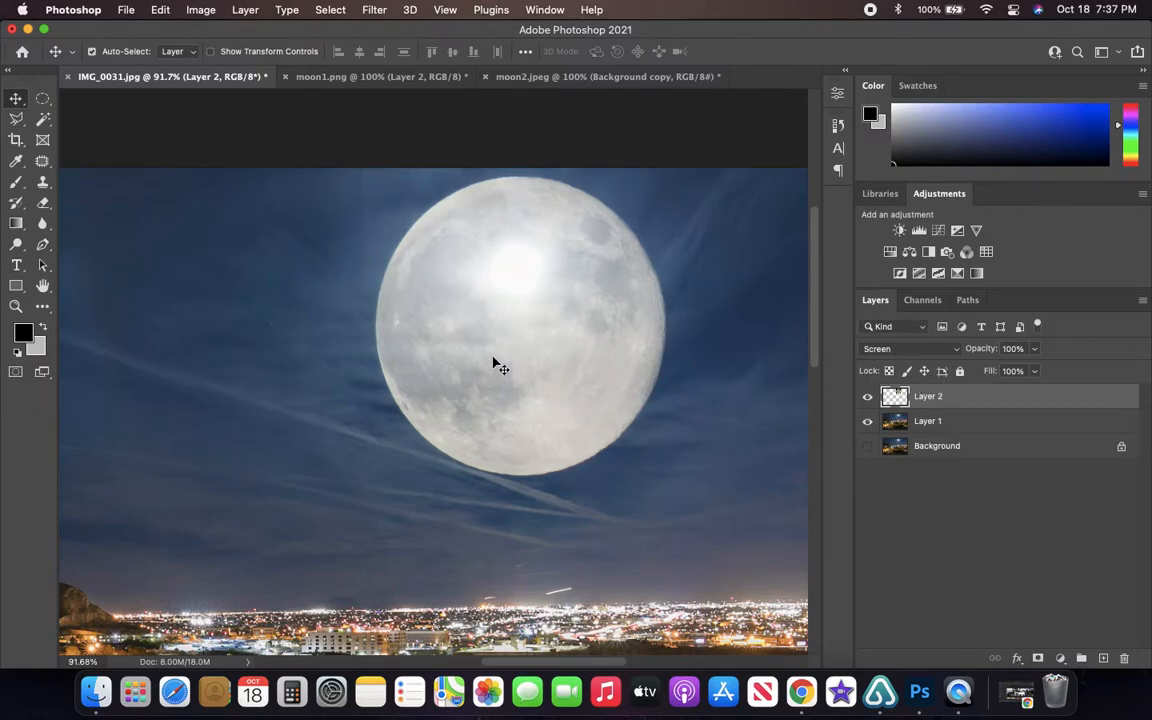
- Duplicate the moon's Layer 2 and hide the original, keeping the copy active
key(super)
key(super+j)
click(867, 422)
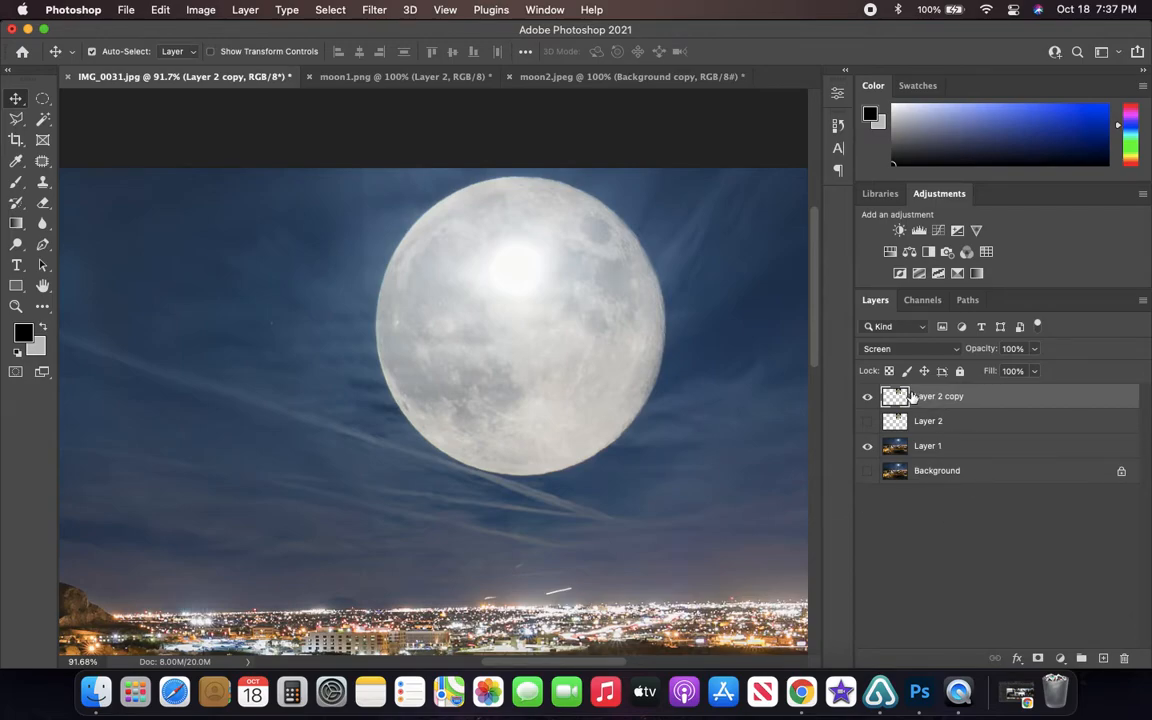
- Scale the duplicated moon to 50% in width and height with Free Transform and apply it
key(super+t)
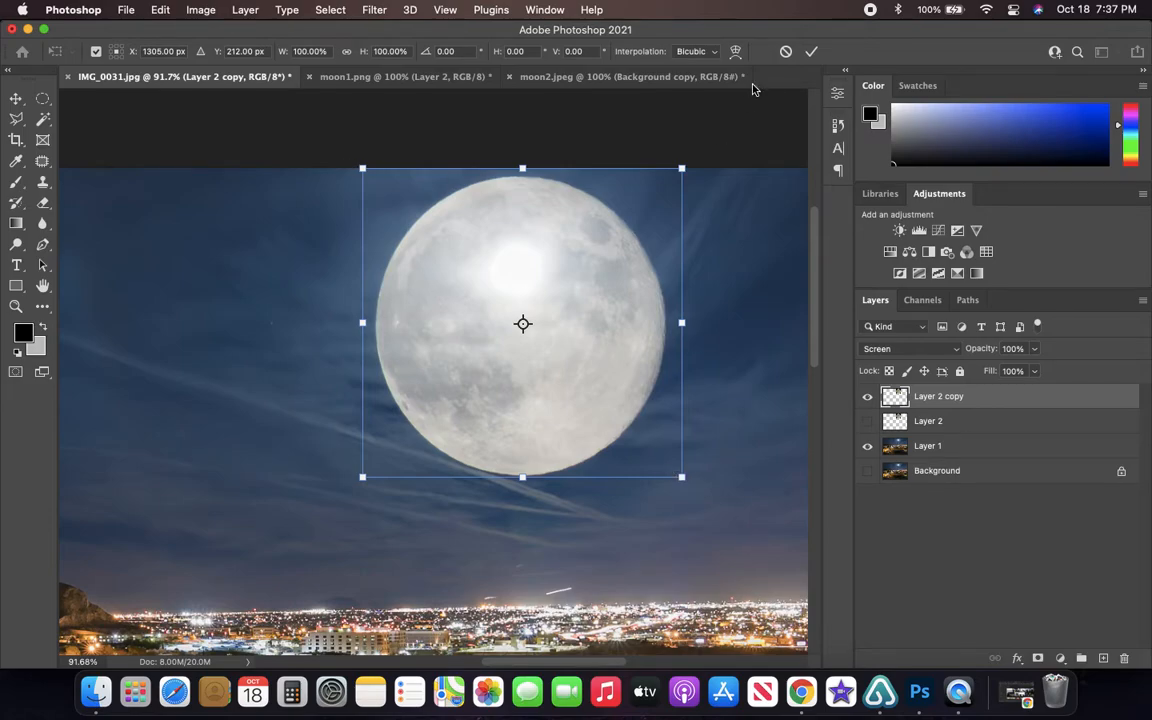
click(306, 51)
text(50)
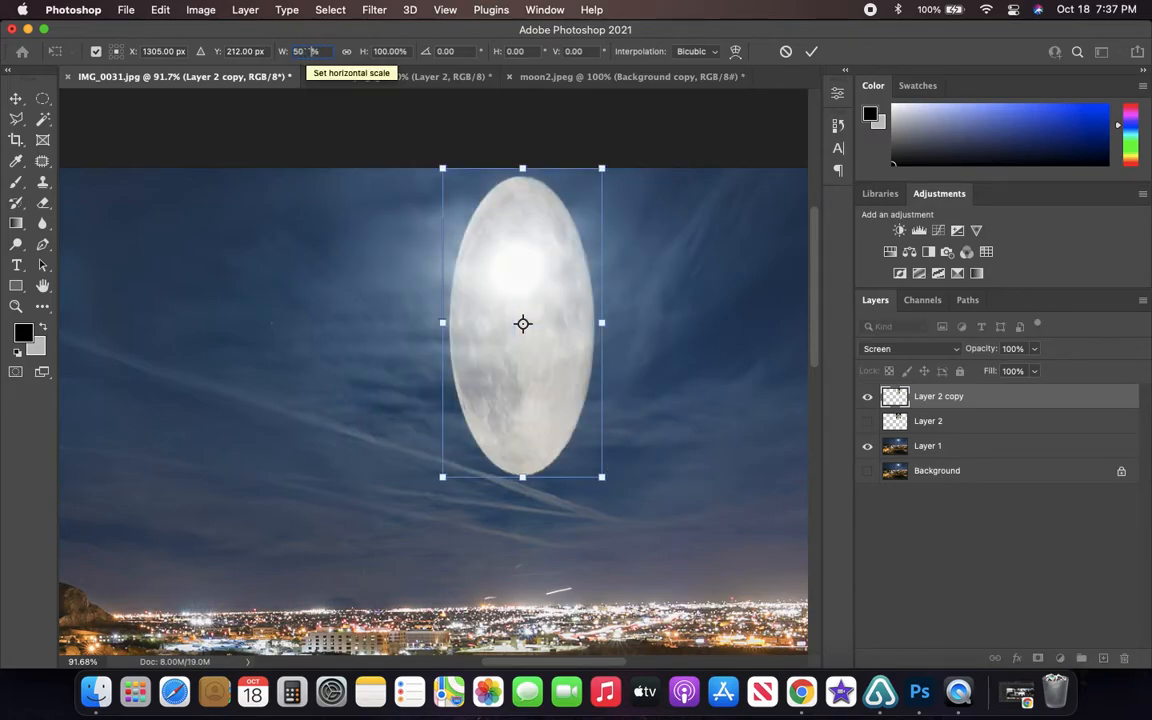
key(Tab)
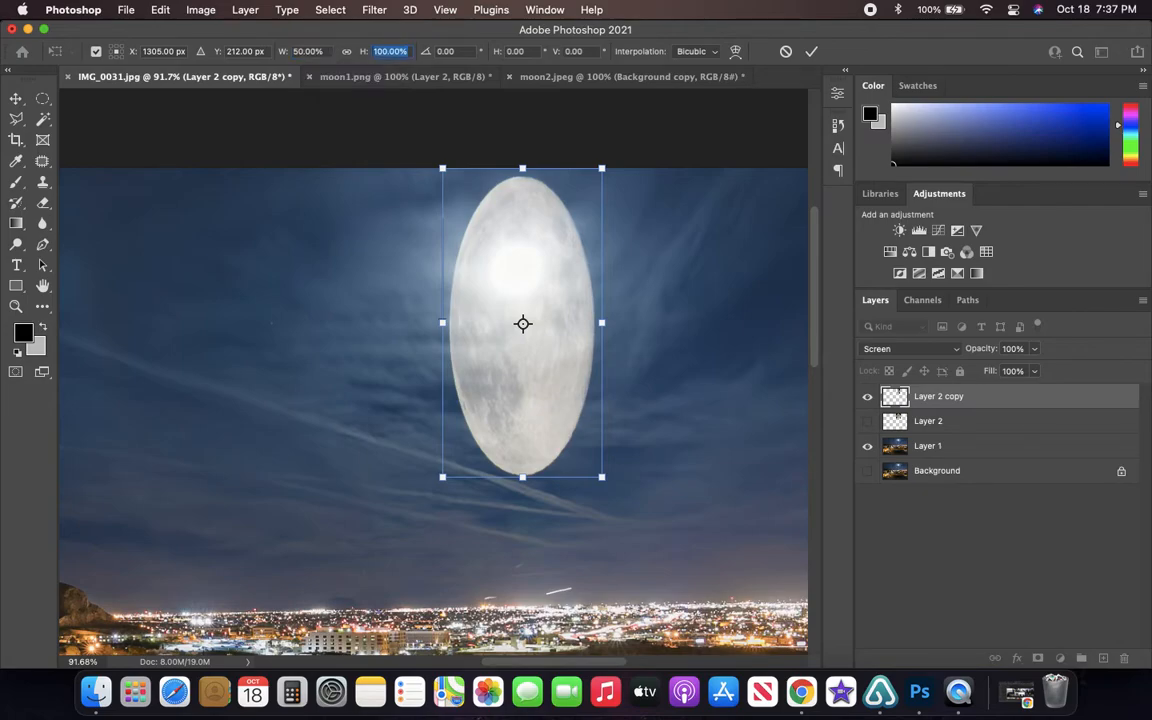
text(50)
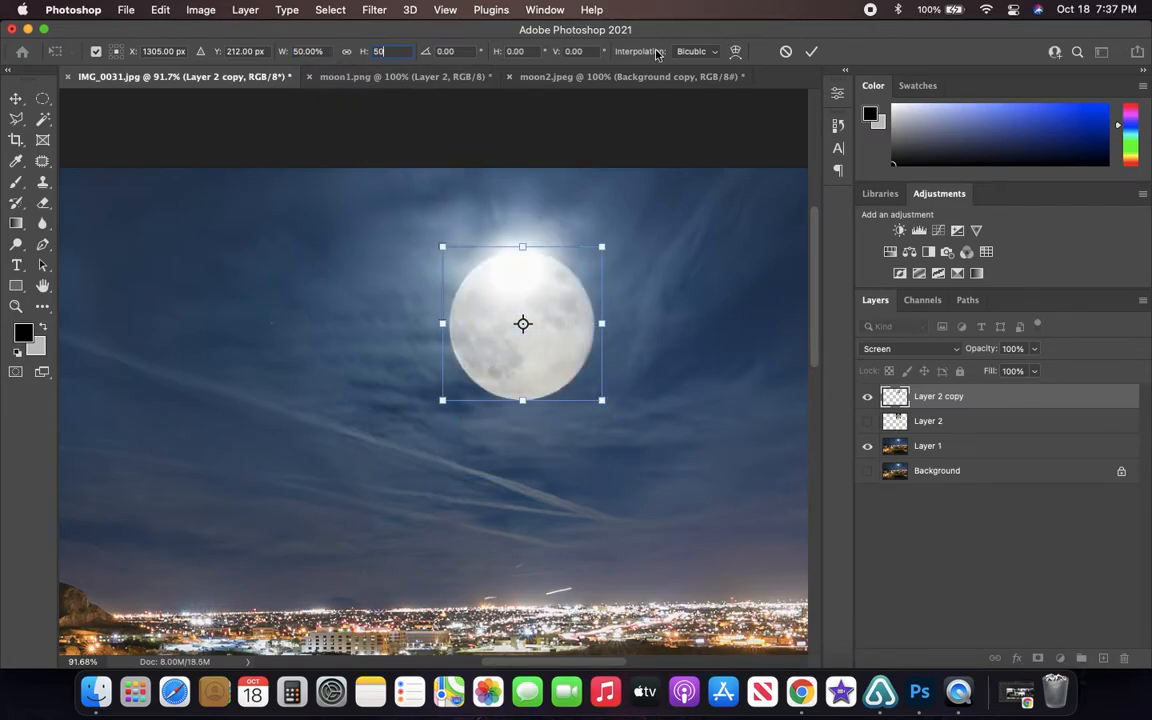
click(811, 51)
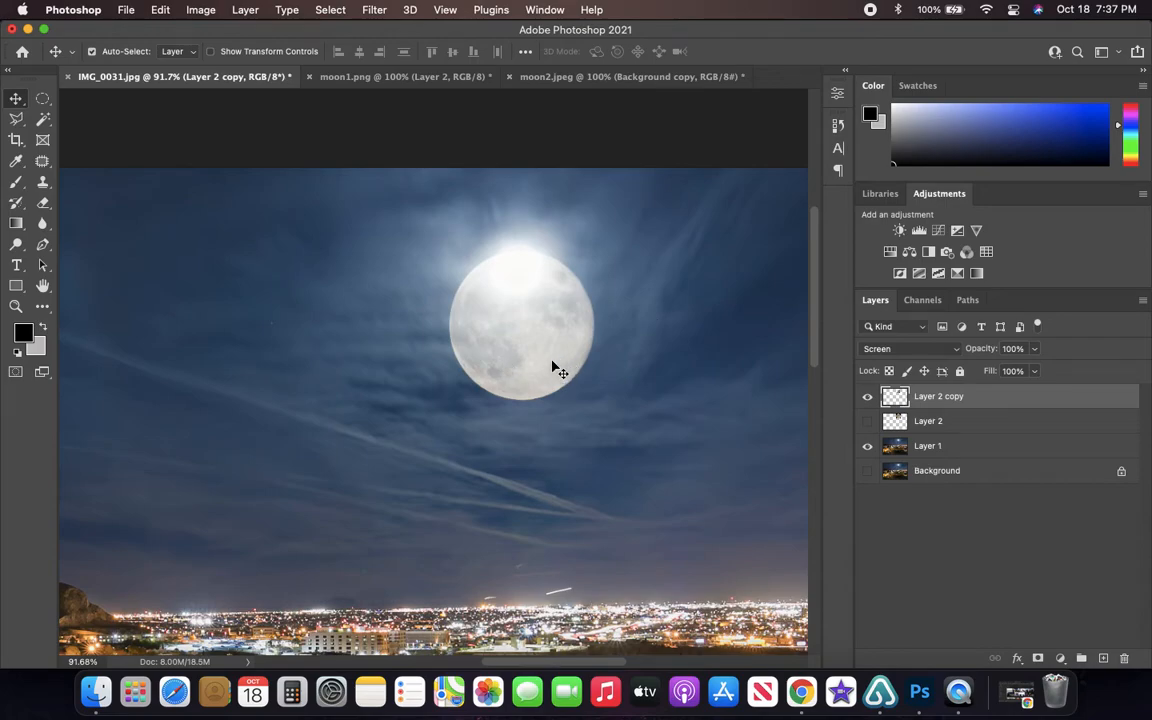
- Move the reduced moon up so it covers the overexposed moon in the sky
drag(520, 355, 535, 312)
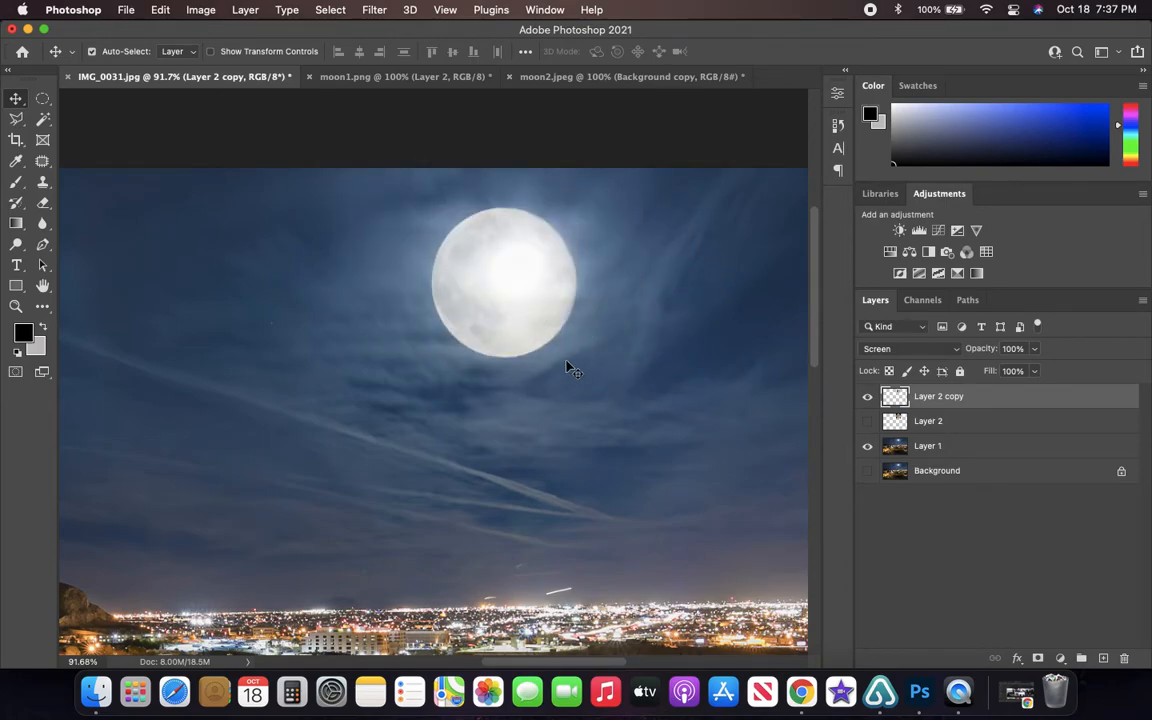
scroll(532, 325, up, 2)
scroll(532, 320, left, 3)
scroll(601, 341, left, 2)
scroll(590, 338, right, 6)
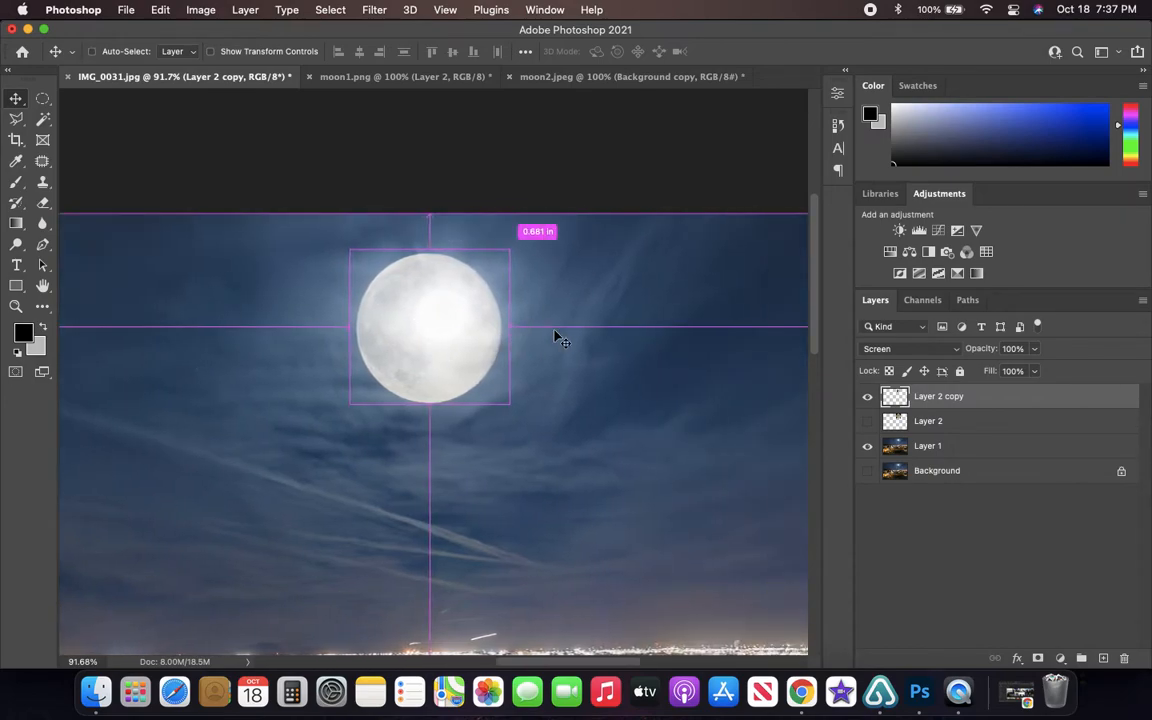
scroll(458, 319, up, 5)
scroll(445, 332, down, 5)
scroll(435, 332, up, 2)
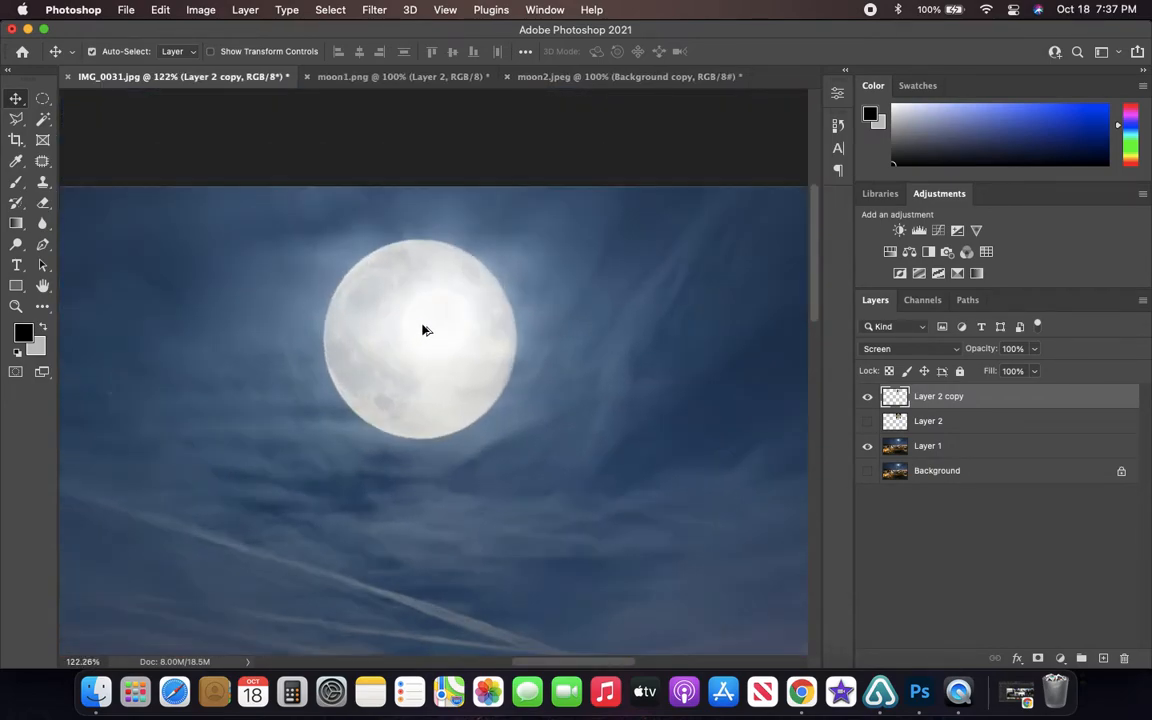
scroll(424, 330, up, 2)
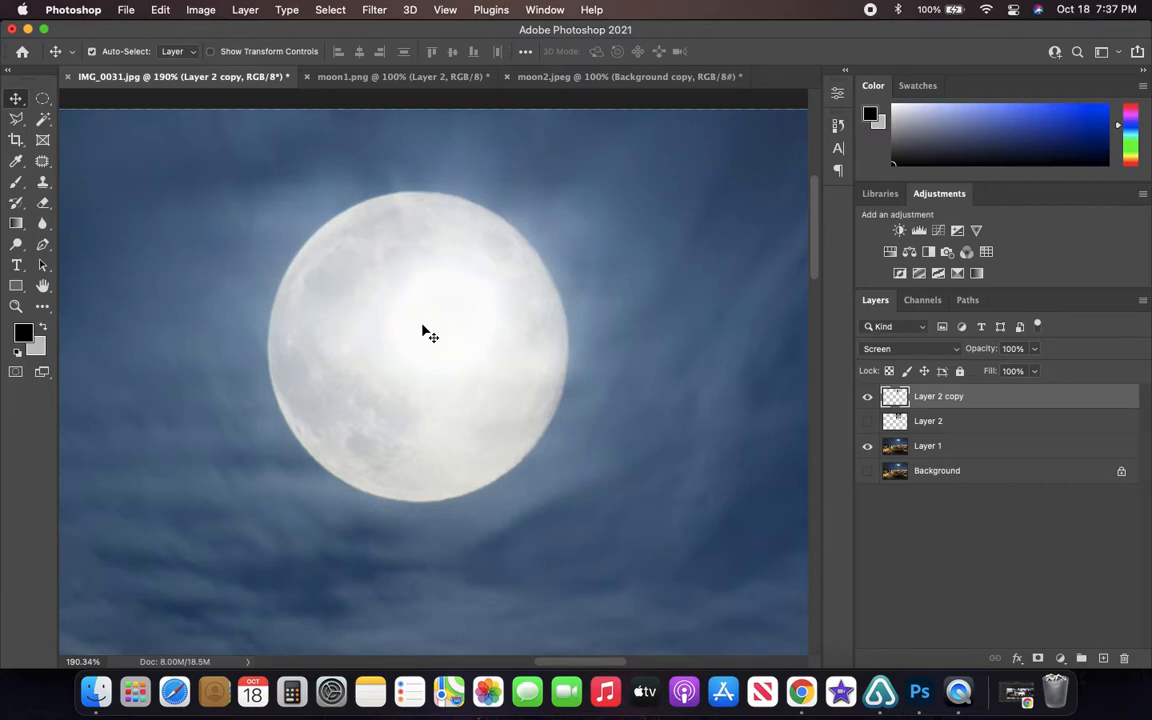
- Shrink the moon copy with Free Transform to about 34.5% to match the overexposed moon's size and place it directly over it
key(cmd+t)
drag(587, 505, 556, 444)
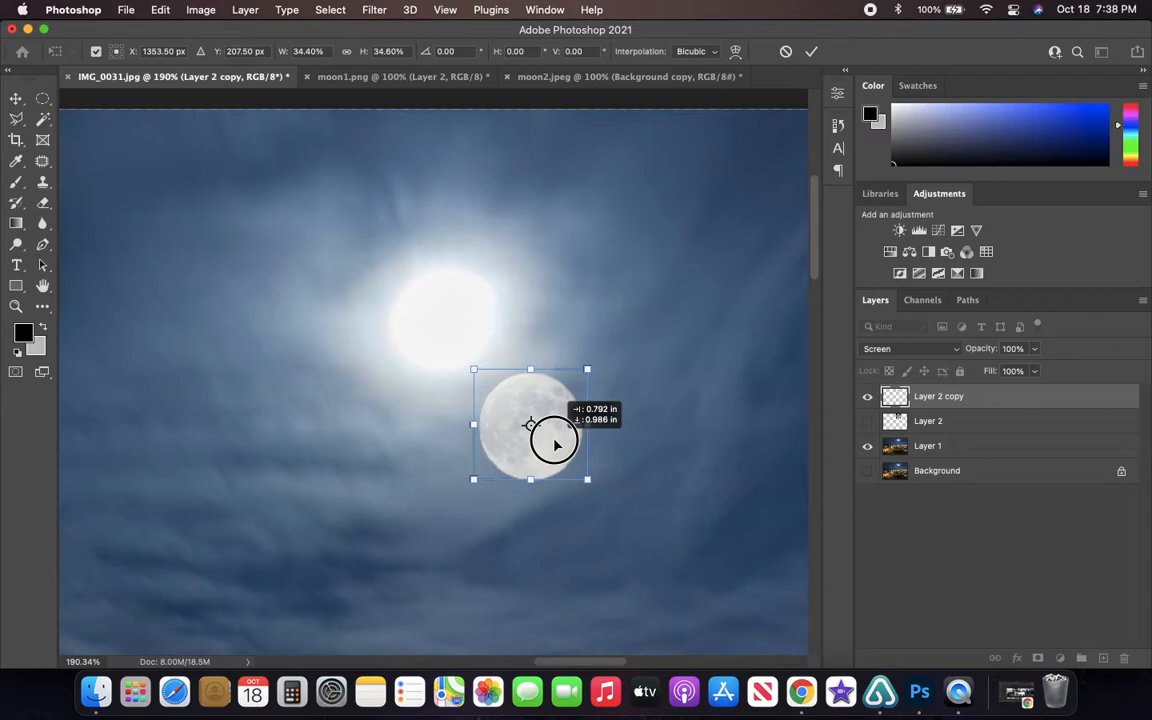
drag(556, 444, 469, 323)
scroll(460, 327, left, 2)
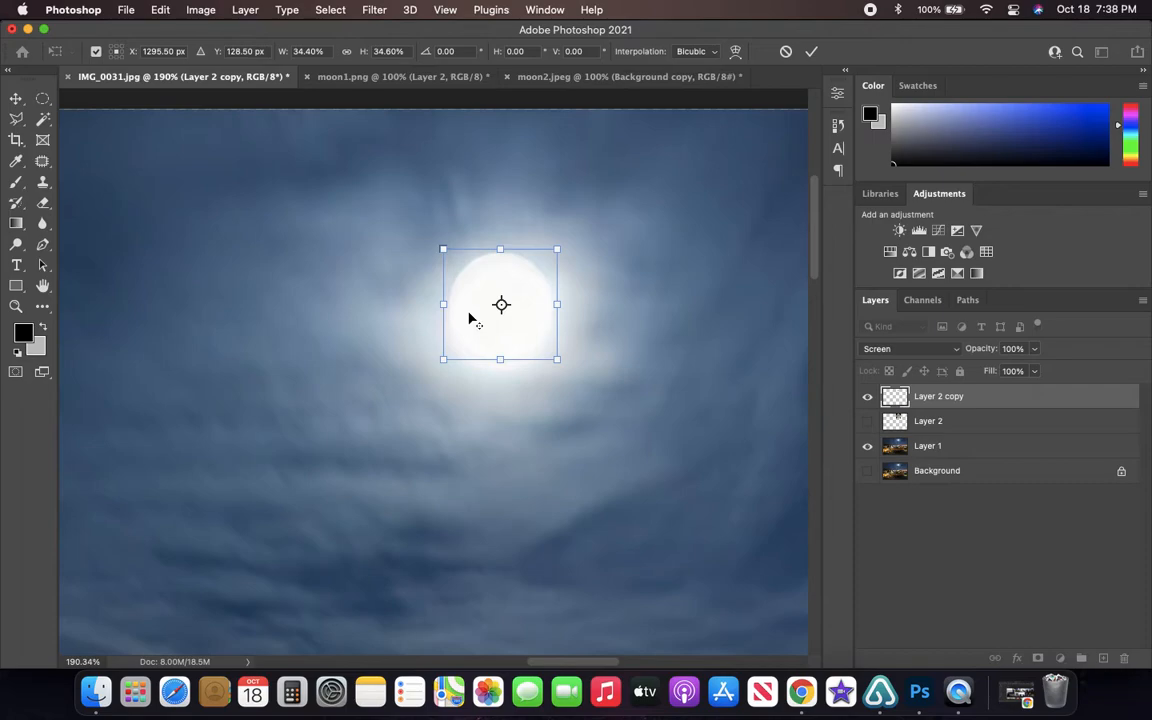
scroll(527, 316, up, 5)
scroll(527, 316, down, 2)
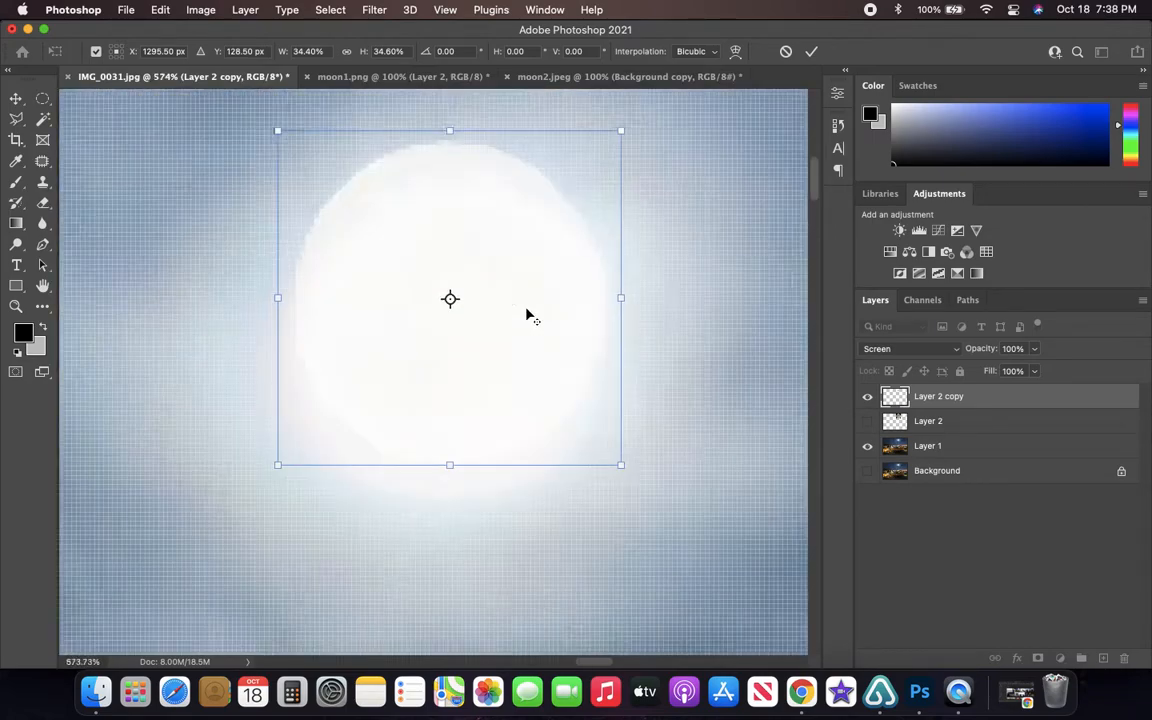
scroll(527, 316, down, 3)
drag(524, 311, 257, 231)
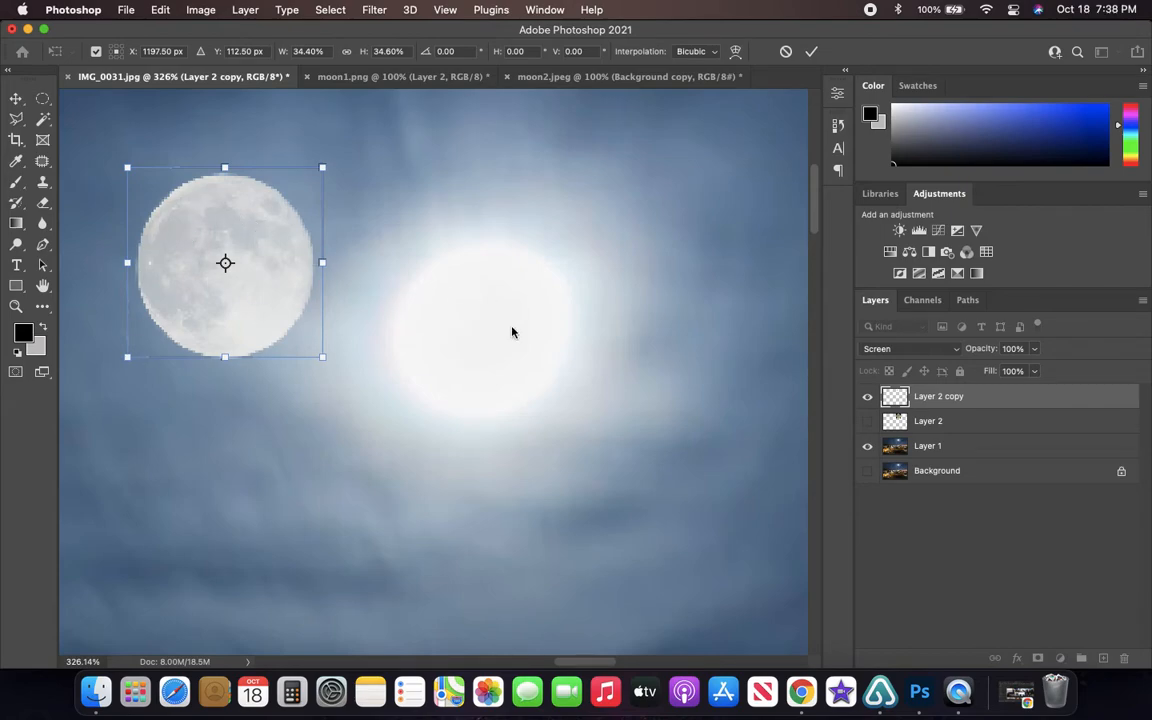
drag(276, 277, 509, 346)
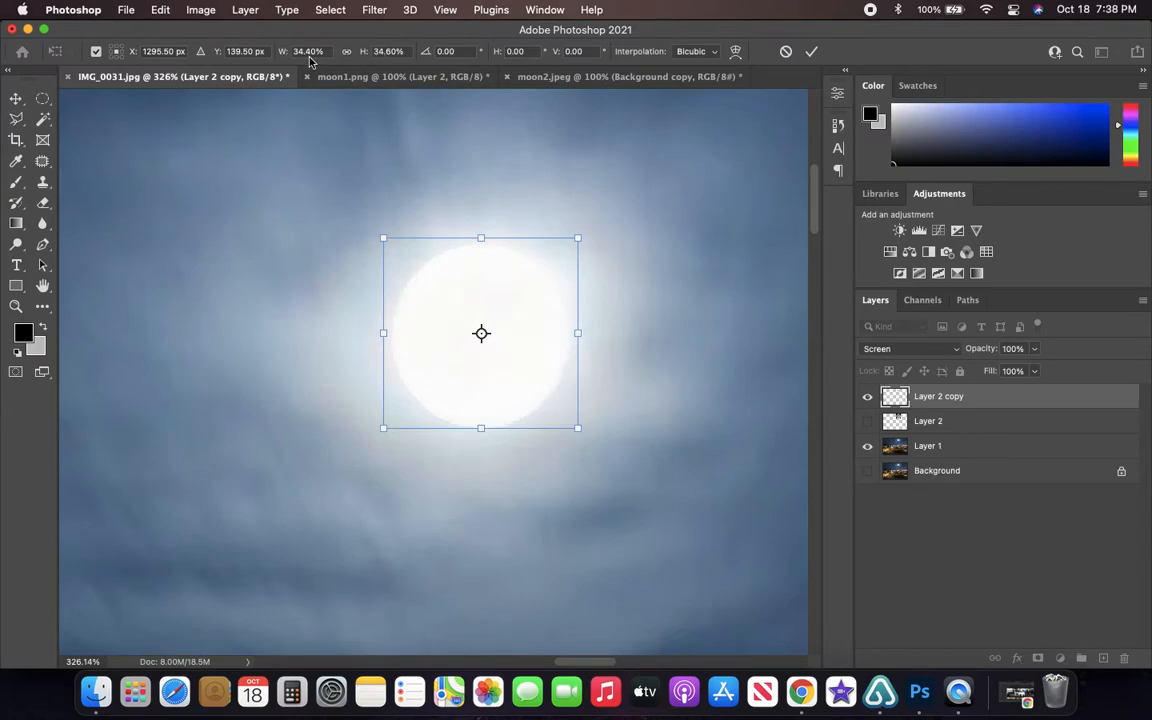
- Set the moon copy's width and height scale to 35% and apply the transform
click(330, 55)
text(35)
key(Tab)
text(35)
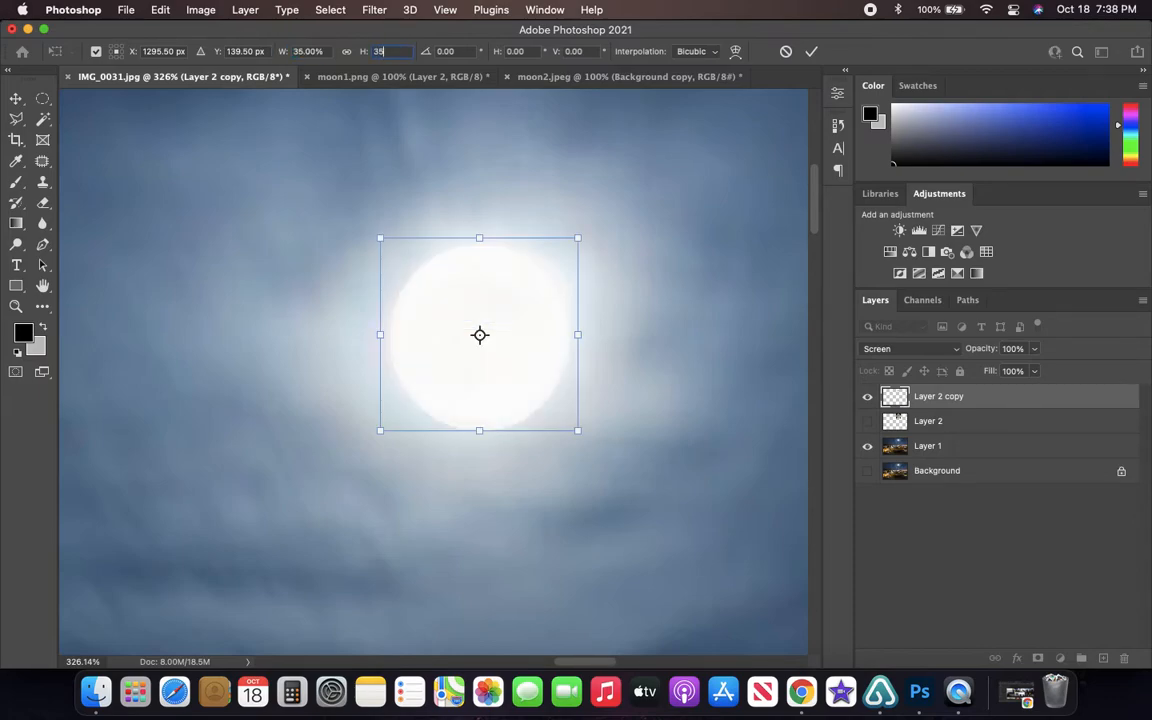
key(Return)
key(Return)
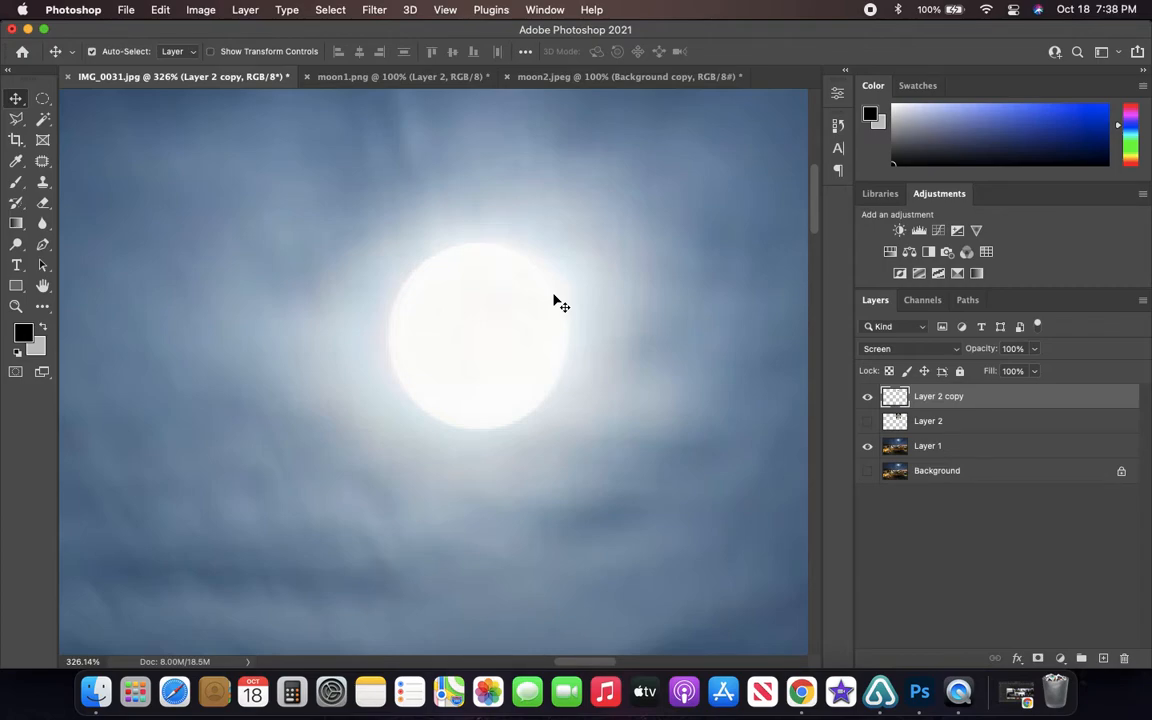
- Move the detailed moon off the overexposed one and place it beside it, to the right in the sky
drag(491, 337, 700, 540)
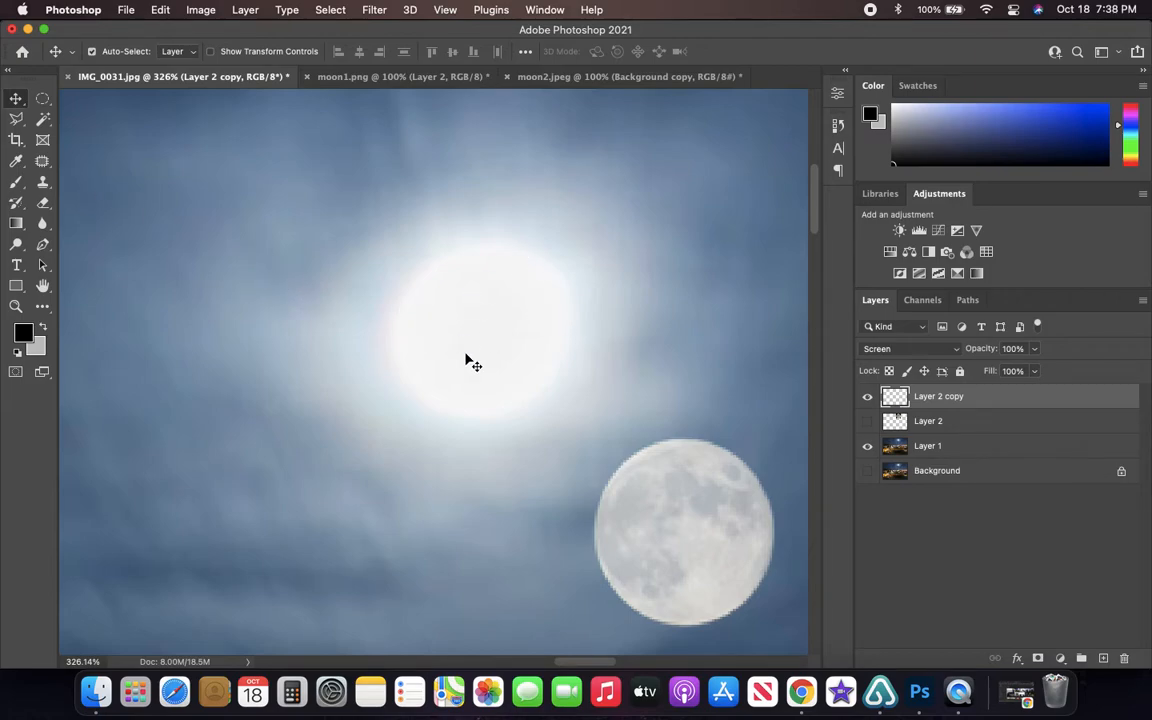
drag(679, 537, 757, 574)
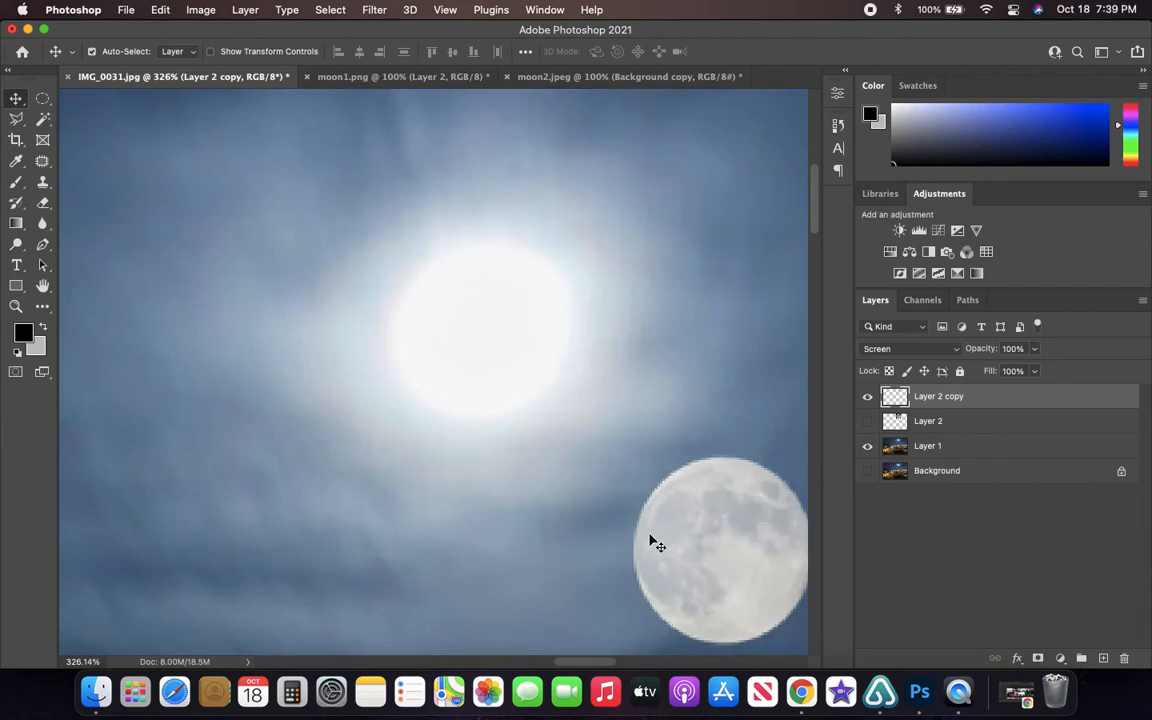
scroll(561, 456, right, 1)
scroll(501, 450, down, 4)
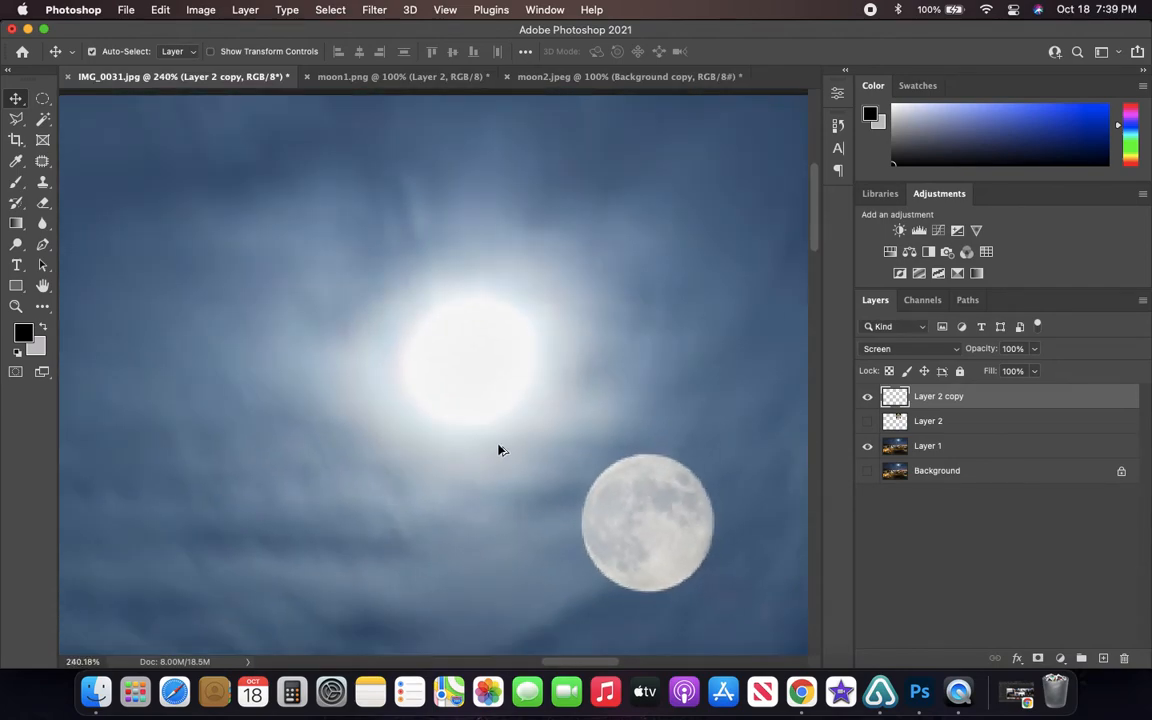
drag(640, 475, 720, 314)
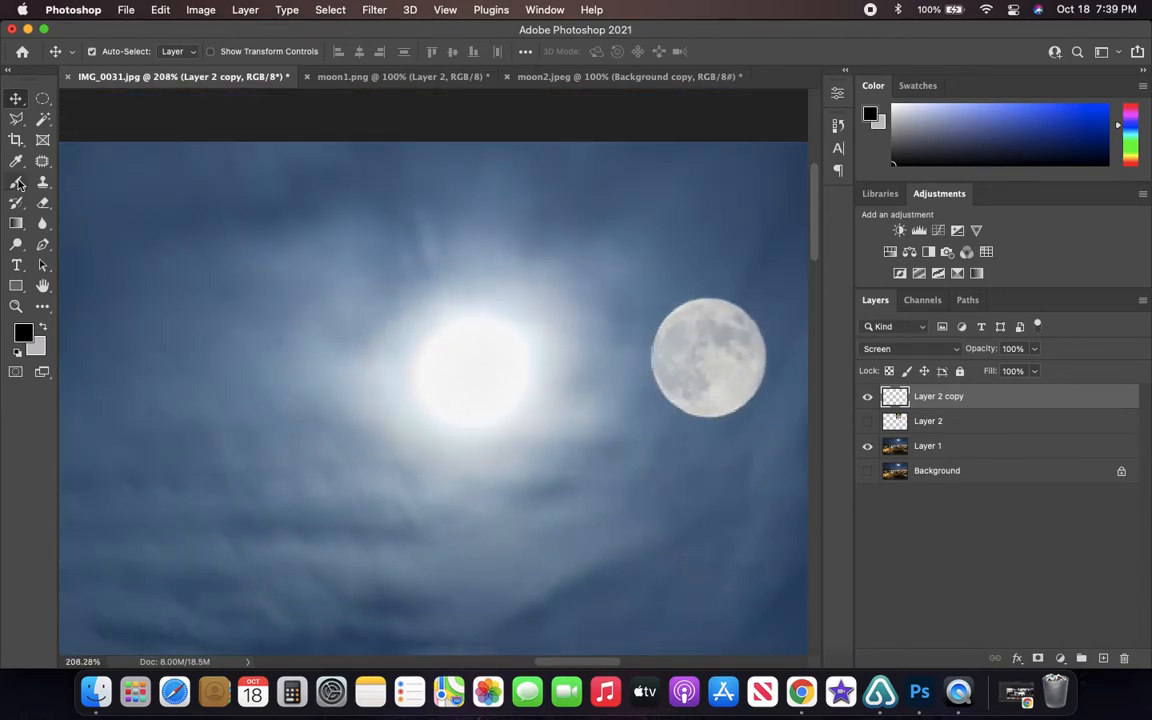
- Outline the goalpost on the sports field with the Patch Tool and try to patch it while the moon copy's layer is active
click(42, 162)
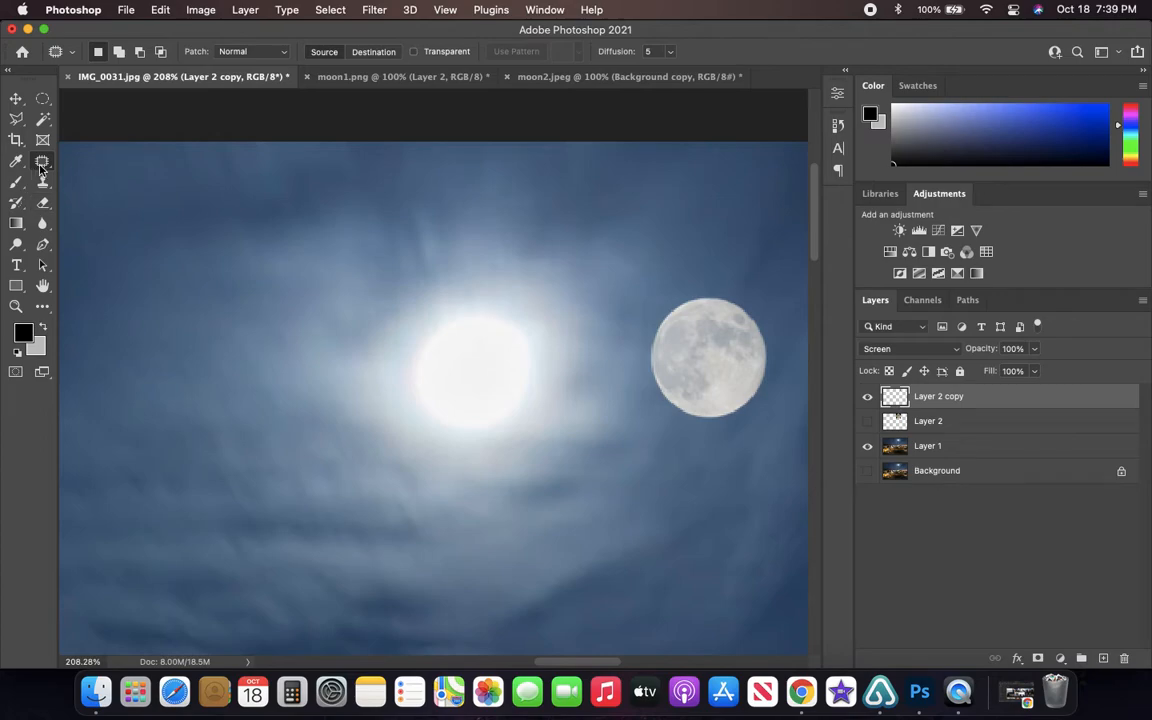
right_click(43, 163)
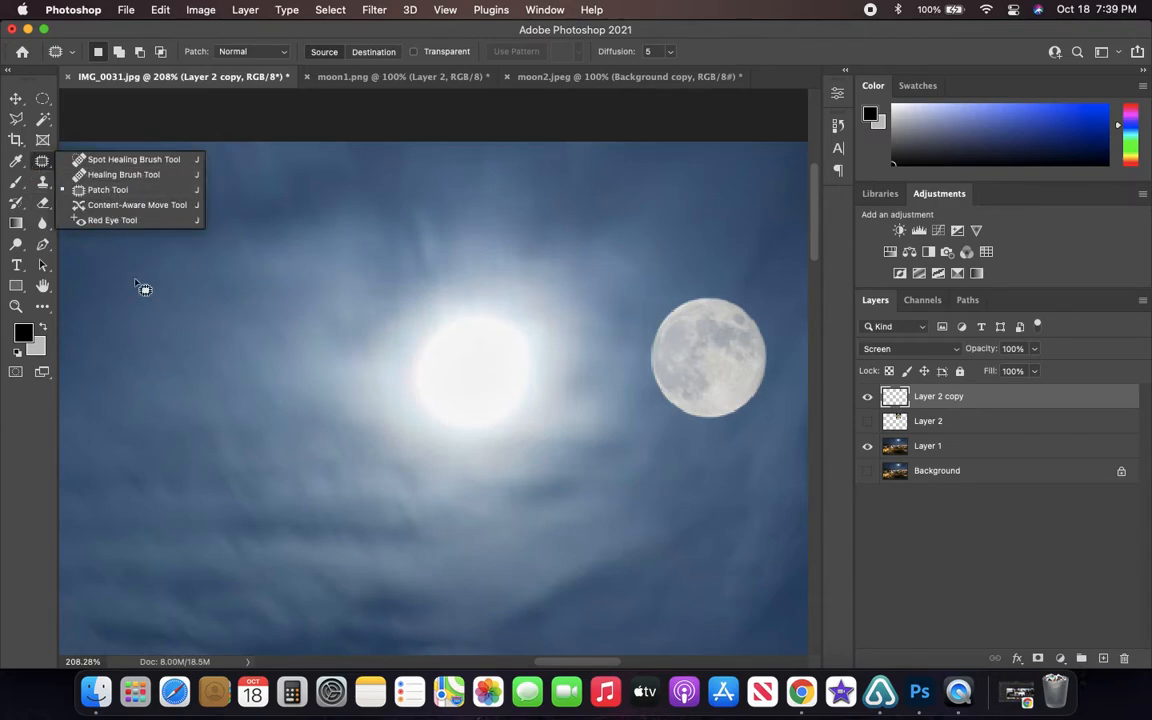
click(117, 192)
scroll(193, 419, down, 5)
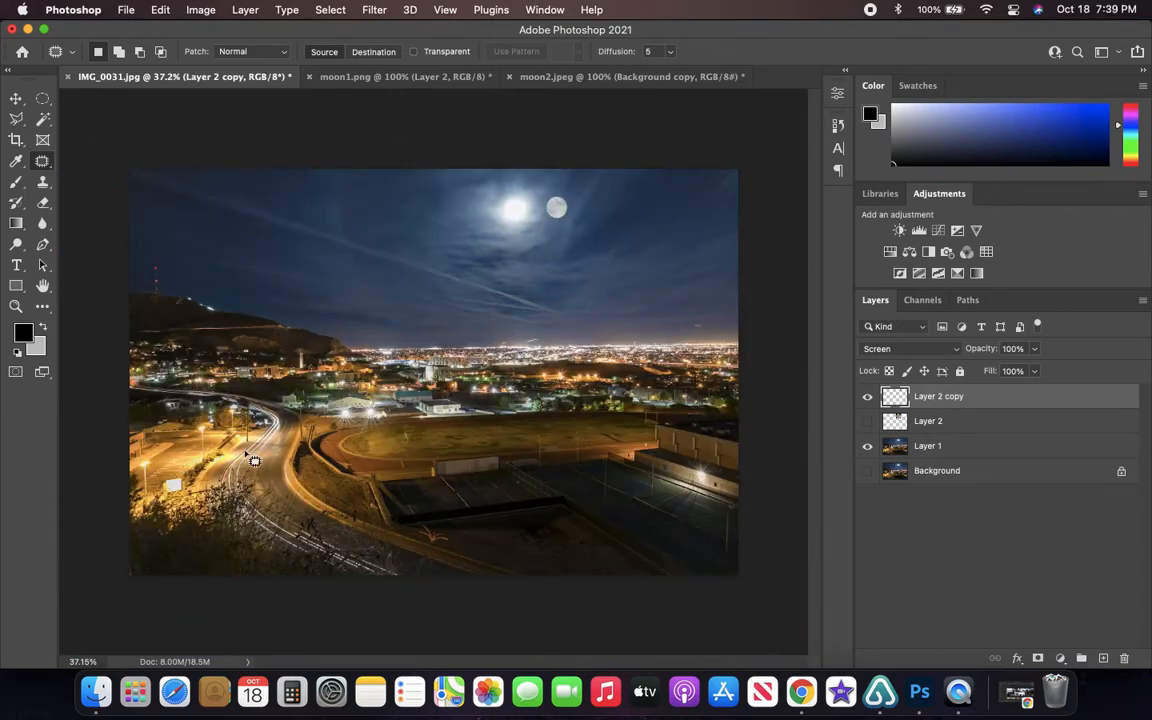
scroll(358, 455, up, 6)
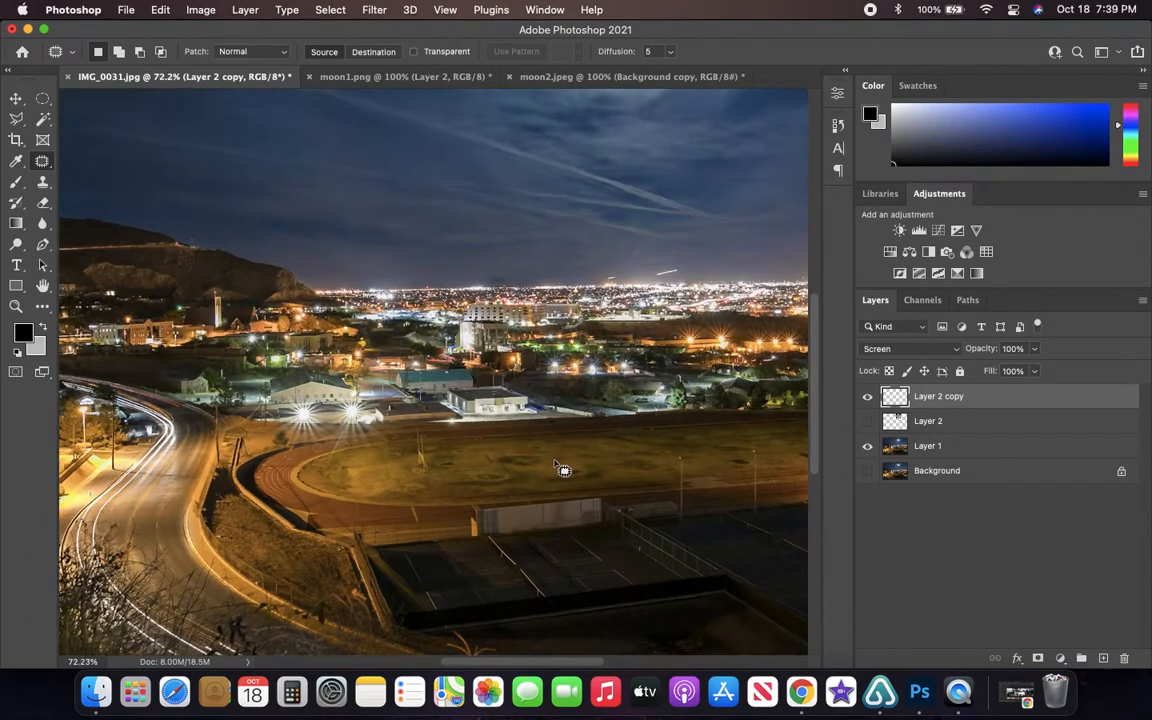
scroll(308, 447, down, 1)
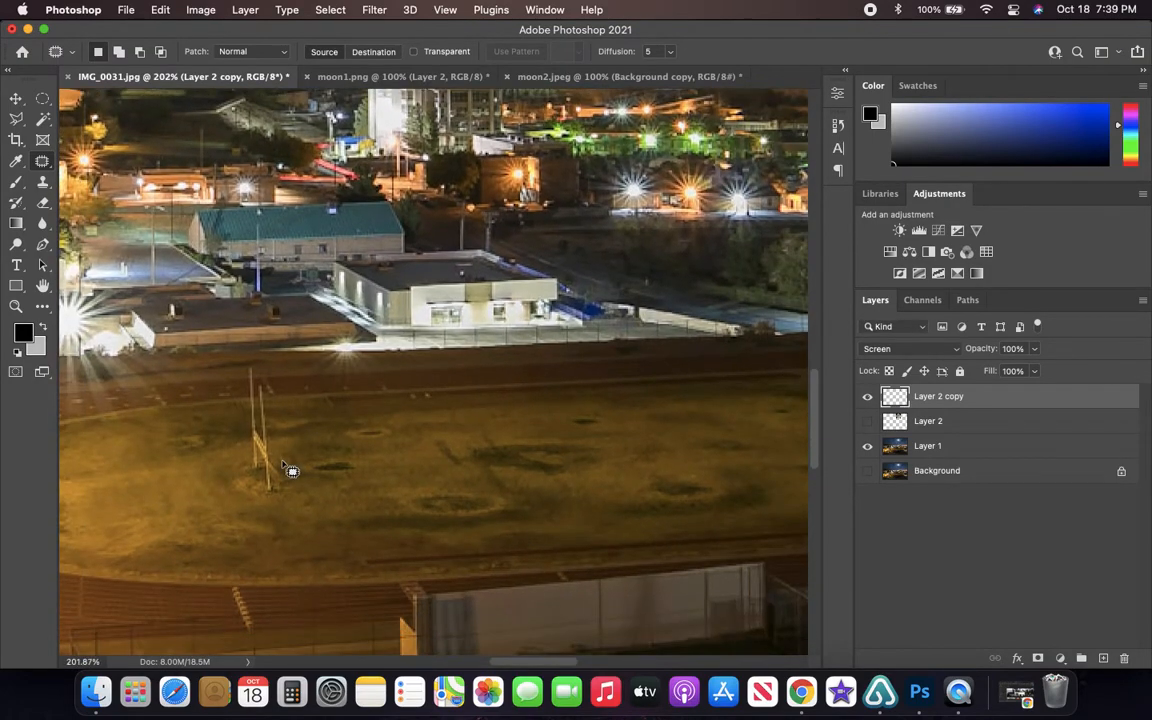
mouse_move(290, 470)
mouse_down()
mouse_move(292, 418)
mouse_move(247, 358)
mouse_move(224, 416)
mouse_move(236, 472)
mouse_move(272, 508)
mouse_move(290, 470)
mouse_move(298, 476)
mouse_up()
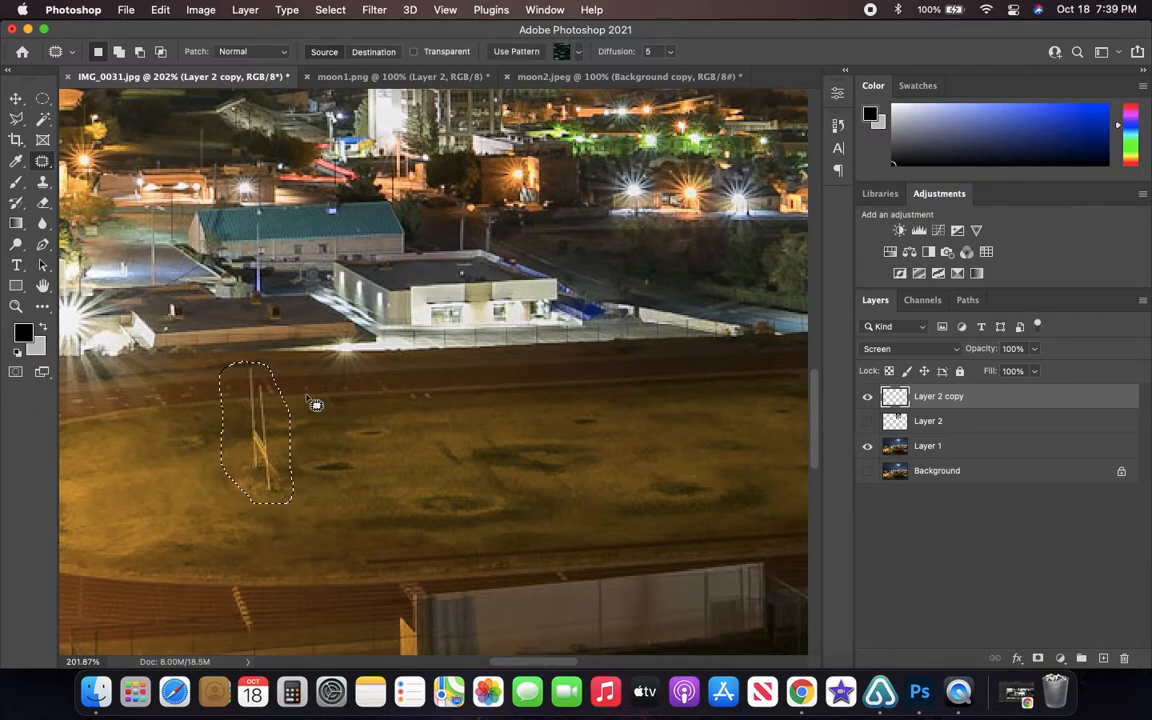
click(266, 441)
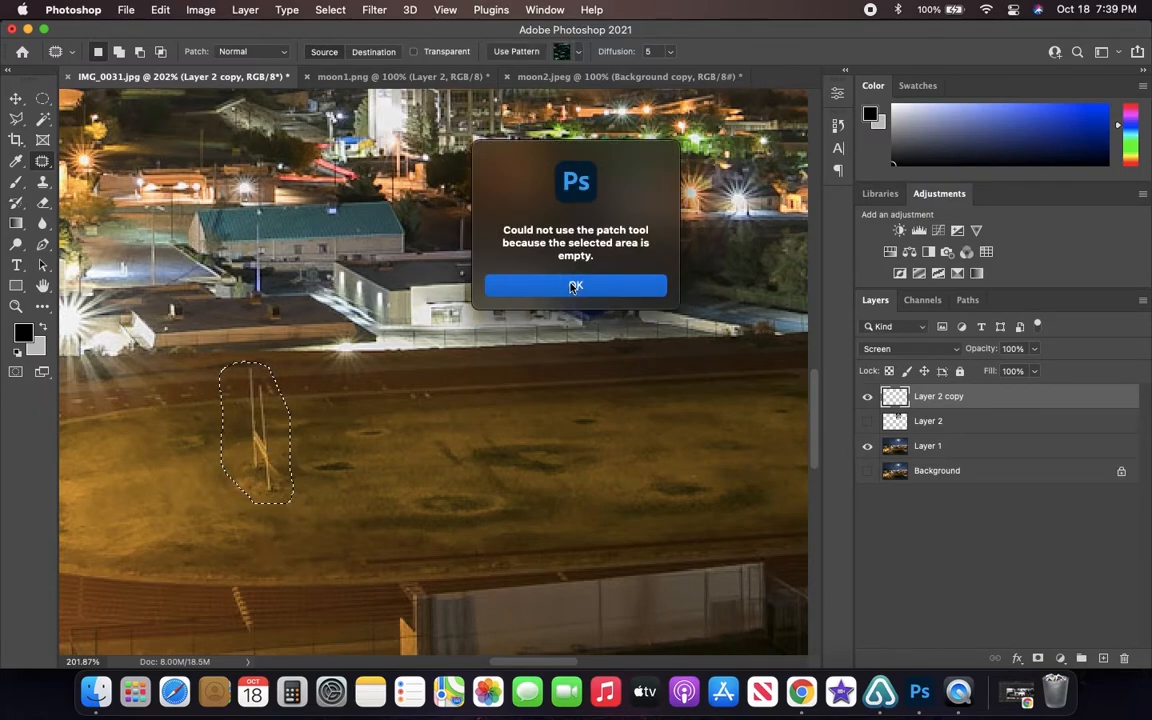
click(518, 288)
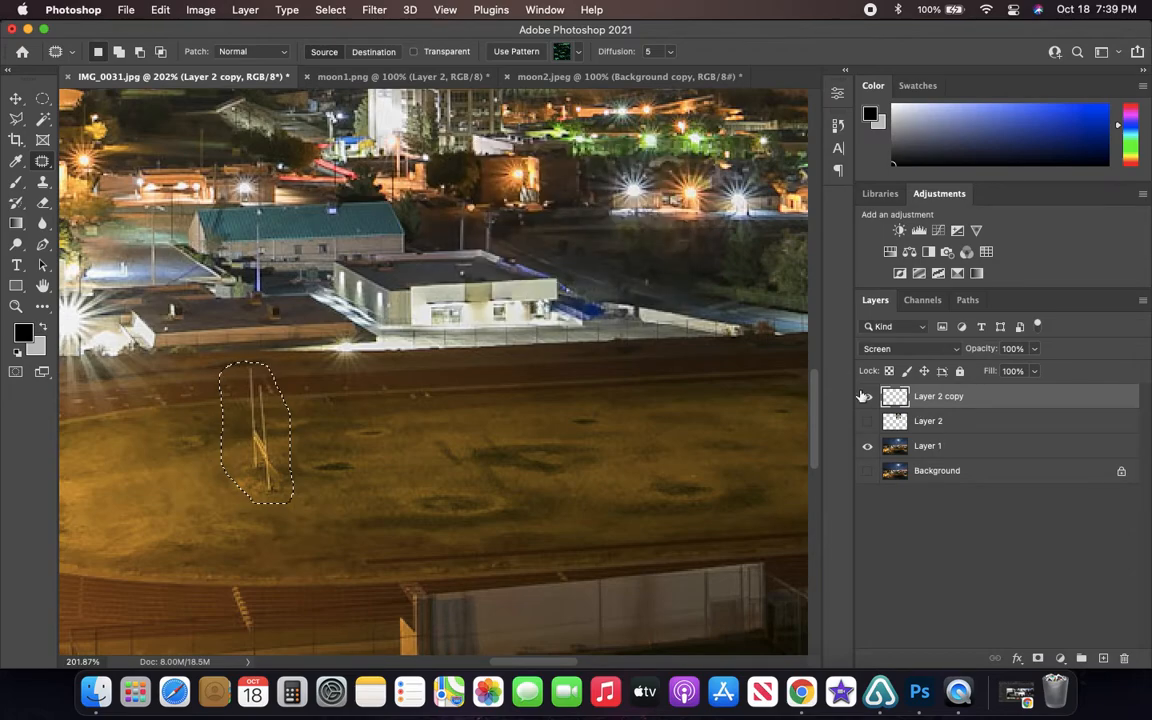
- Patch the outlined goalpost on Layer 1 with the grass beside it, undo the patch and clear the selection
click(939, 449)
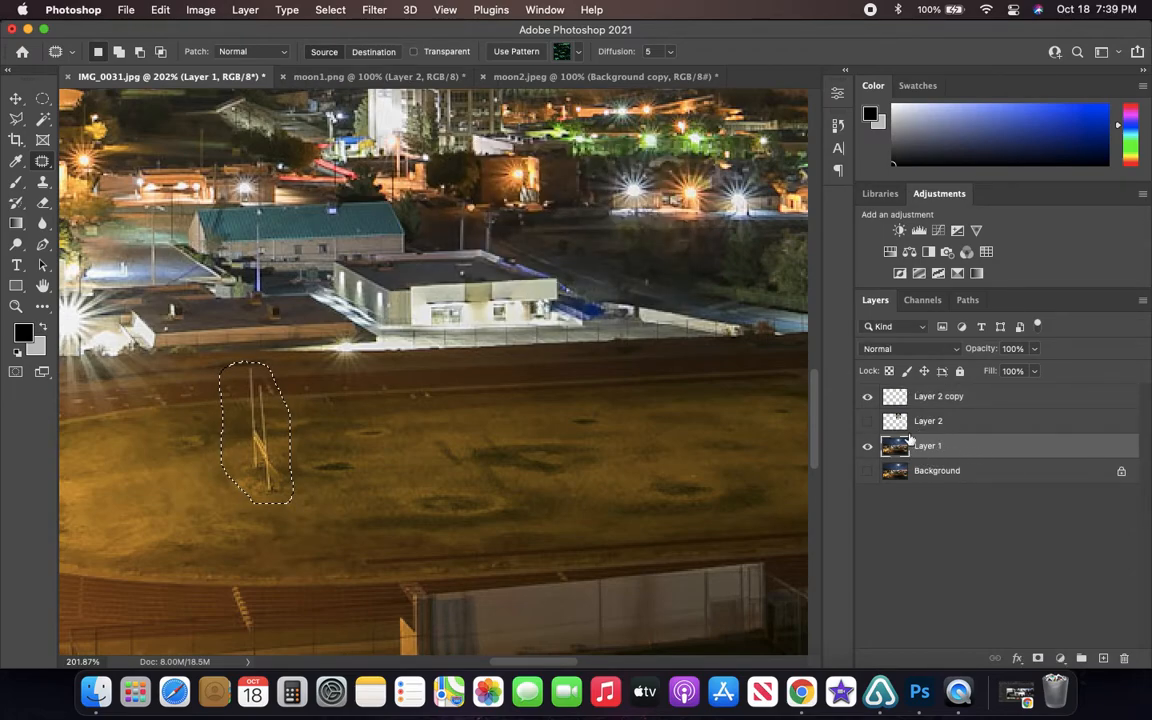
drag(273, 456, 338, 447)
click(355, 463)
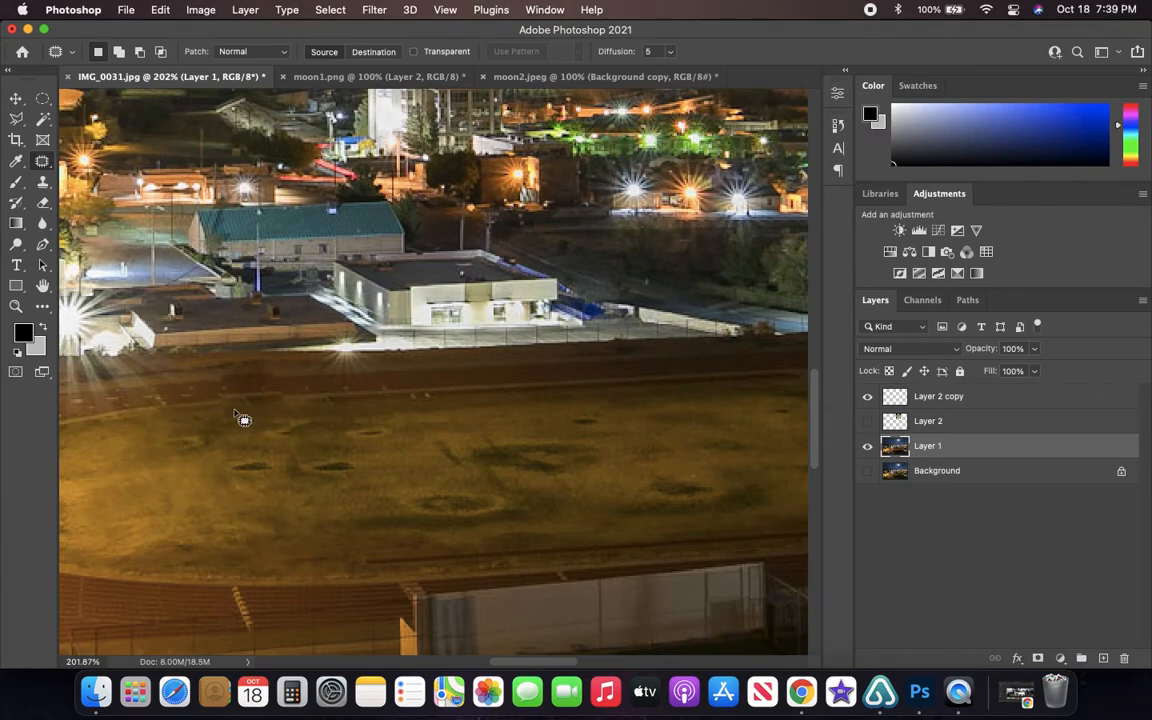
key(super+z)
key(super+z)
click(350, 424)
- Try patching the street and trees beside the white building with the area to their left, undo it and deselect
scroll(355, 352, up, 5)
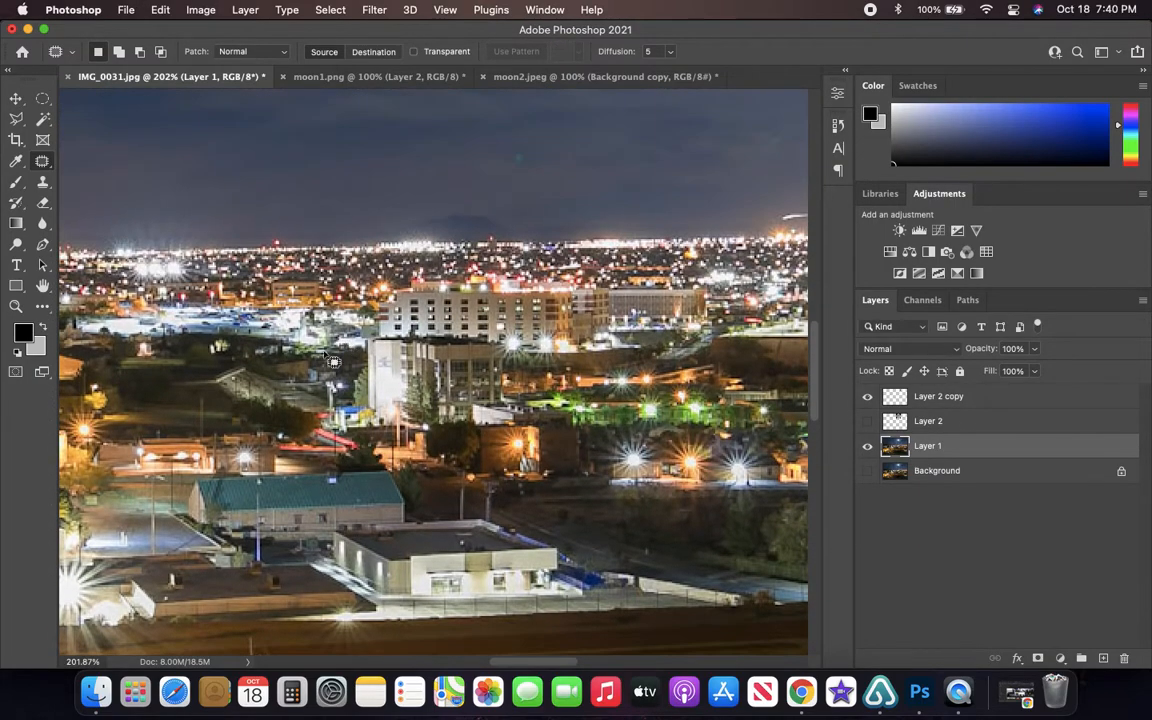
mouse_move(291, 367)
mouse_down()
mouse_move(346, 479)
mouse_move(354, 374)
mouse_move(262, 344)
mouse_up()
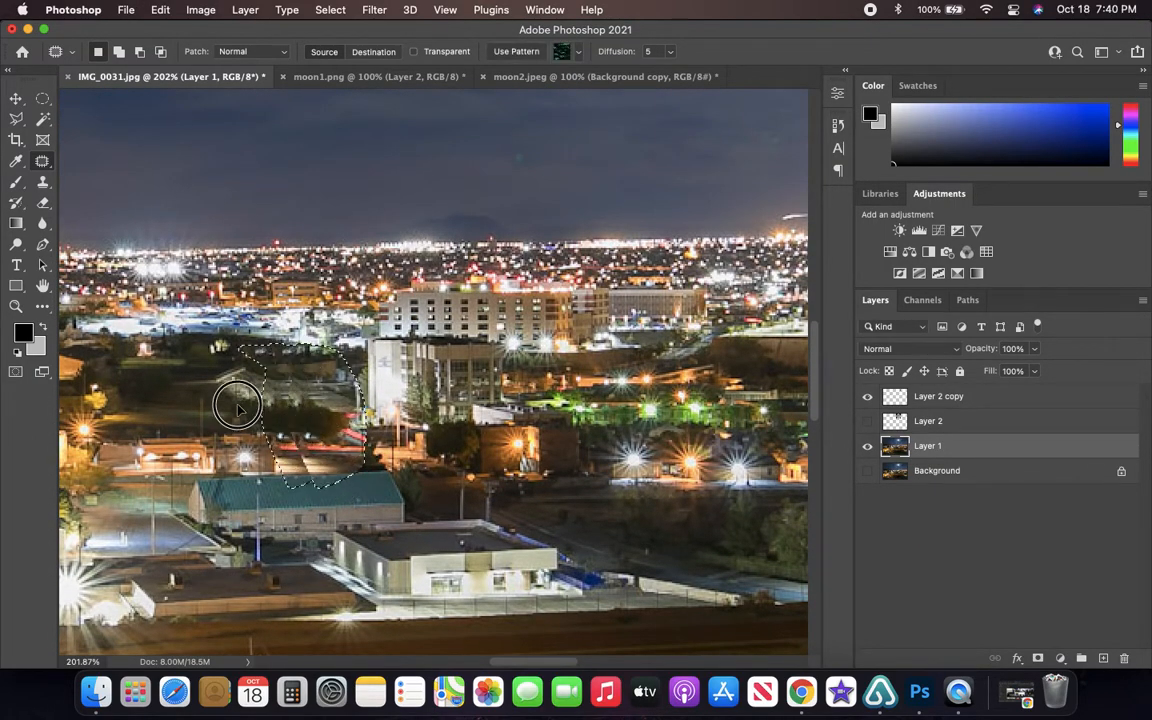
click(358, 493)
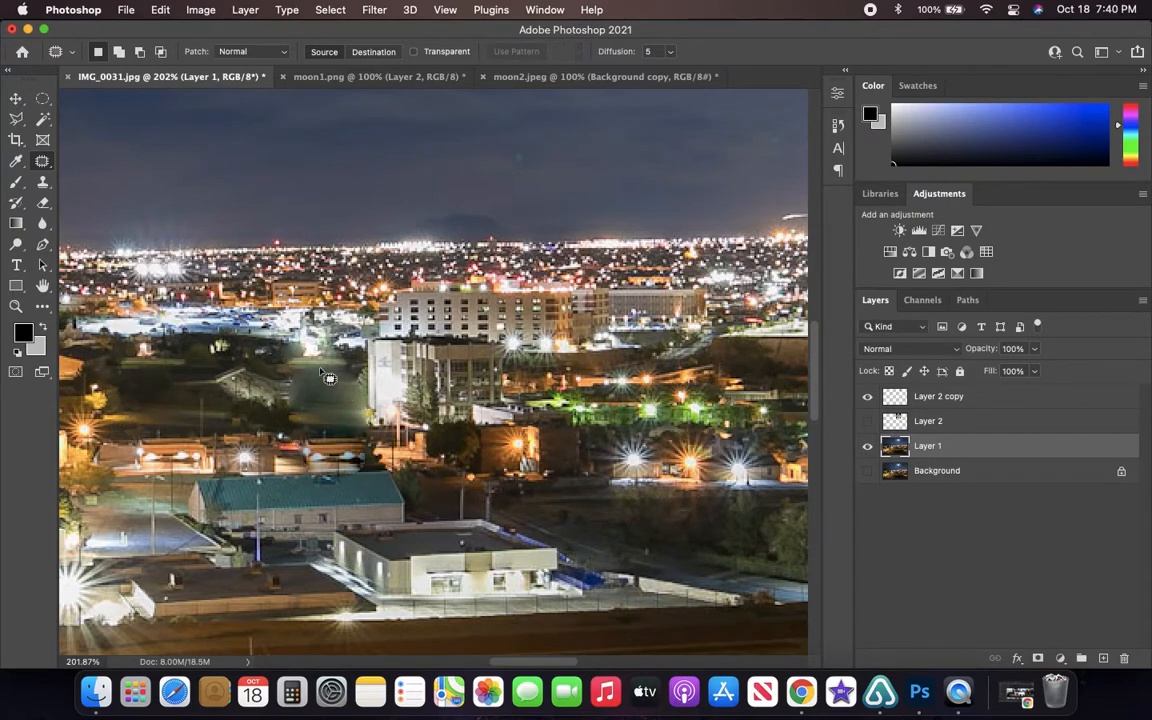
key(super+z)
key(super+z)
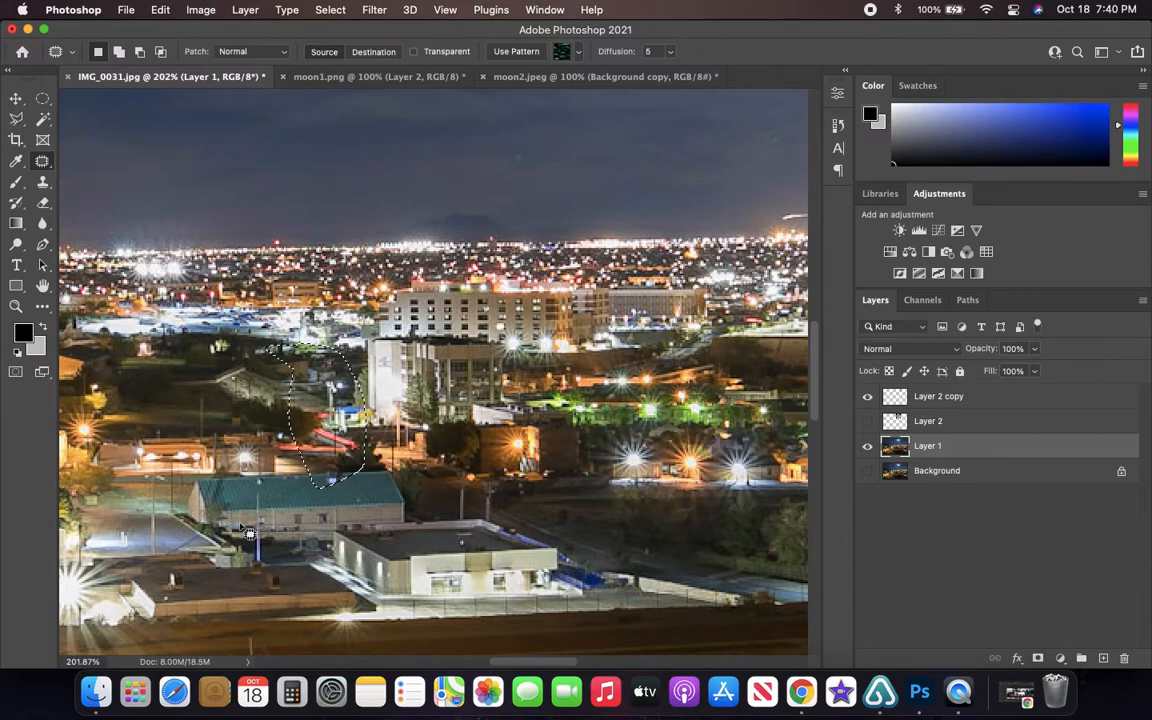
click(552, 298)
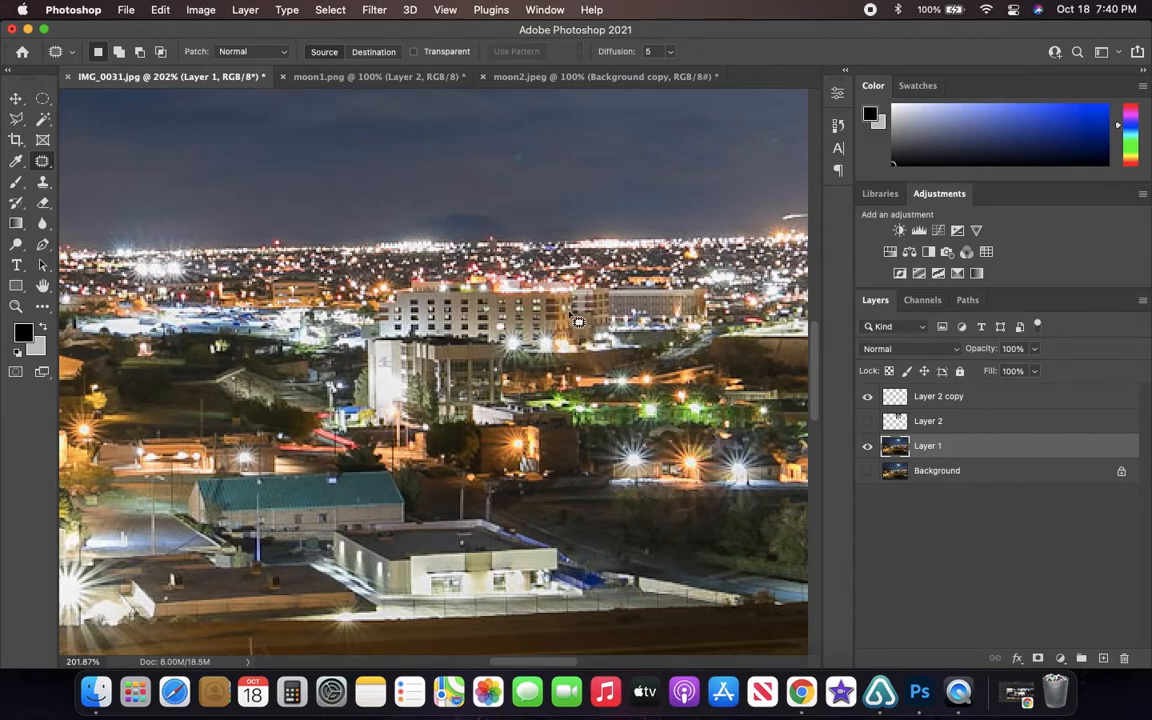
- Outline the overexposed moon in the sky, patch it with the darker clouds to its lower left and deselect
scroll(552, 300, up, 10)
scroll(555, 300, up, 5)
scroll(555, 300, right, 5)
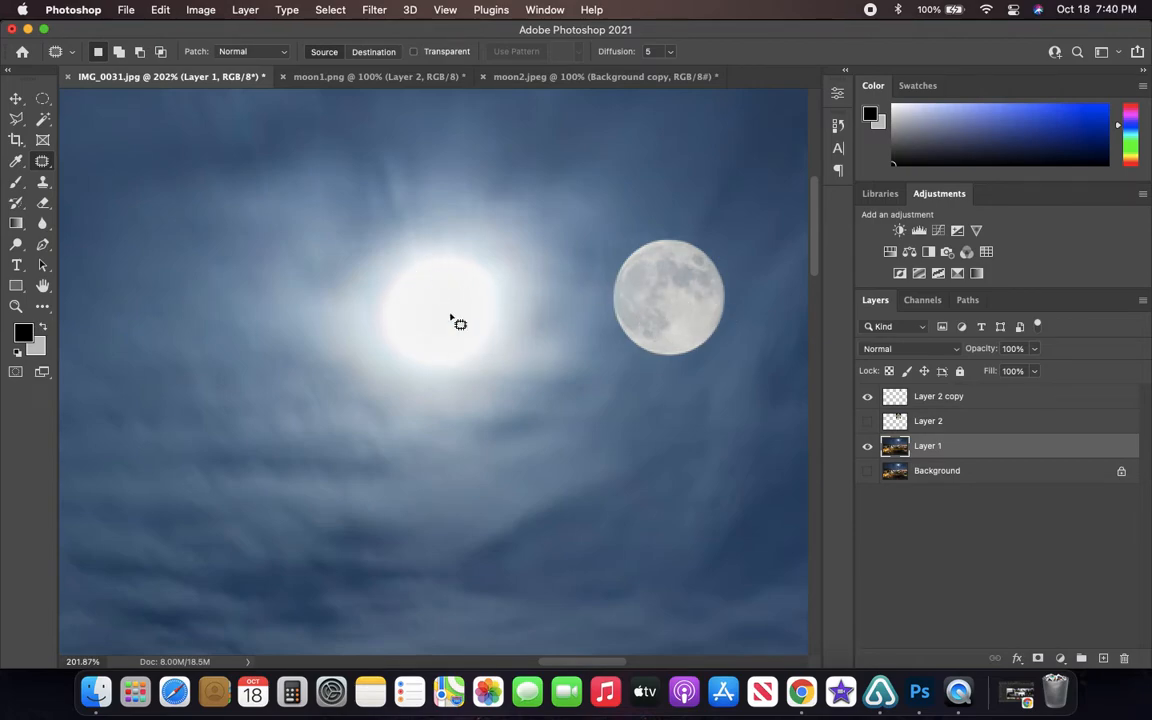
mouse_move(403, 248)
mouse_down()
mouse_move(364, 282)
mouse_move(354, 329)
mouse_move(387, 374)
mouse_move(483, 378)
mouse_move(507, 263)
mouse_up()
drag(421, 239, 386, 244)
mouse_move(433, 316)
mouse_down()
mouse_move(648, 476)
mouse_move(270, 478)
mouse_move(628, 535)
mouse_move(229, 491)
mouse_move(447, 535)
mouse_move(247, 527)
mouse_move(177, 538)
mouse_move(185, 543)
mouse_up()
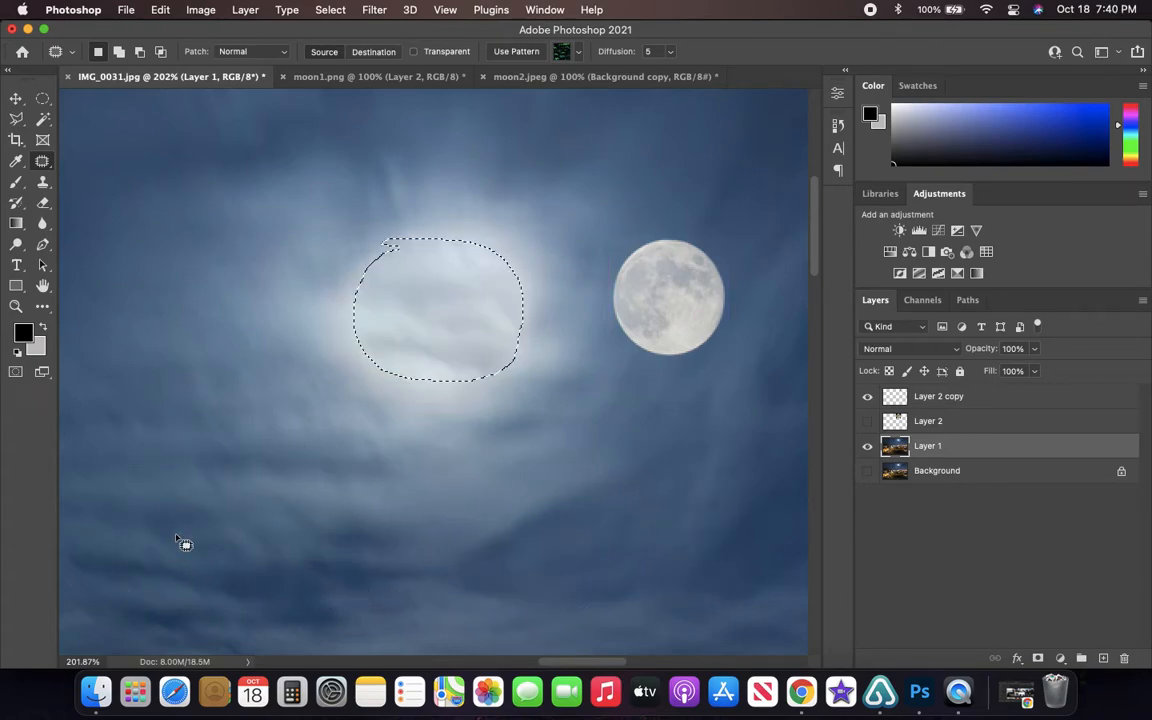
key(super+d)
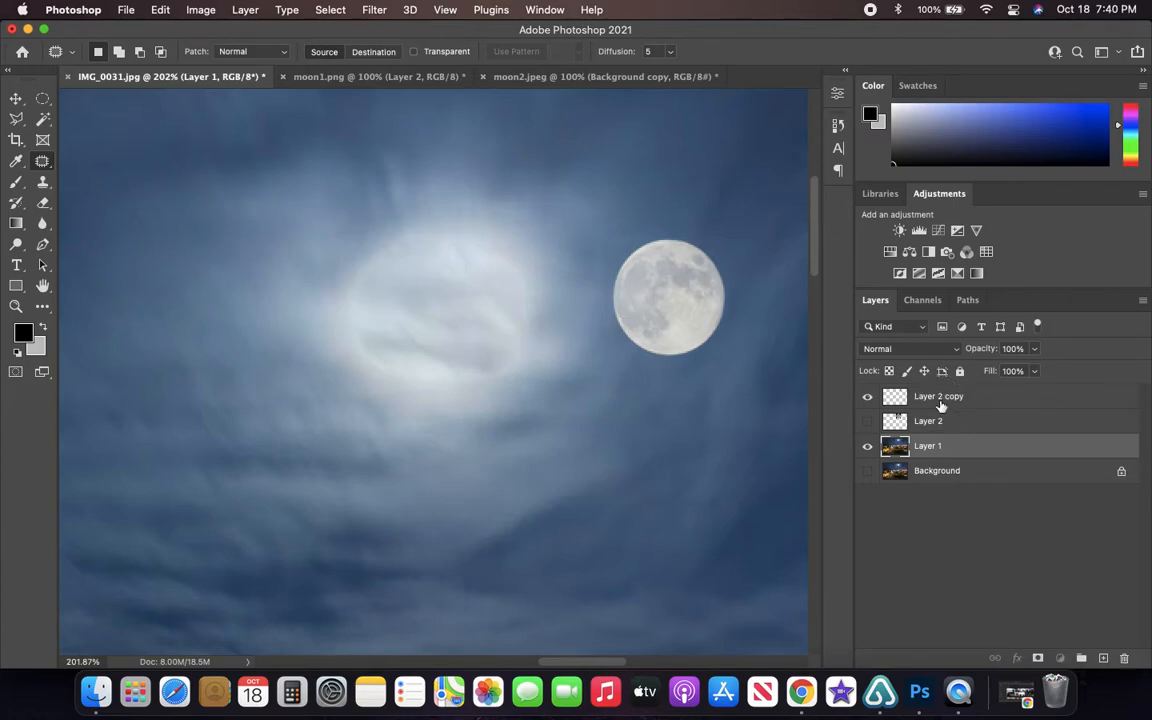
- Move the detailed moon on Layer 2 copy slightly farther right and down, away from the patched glow
click(940, 398)
key(v)
drag(690, 302, 708, 322)
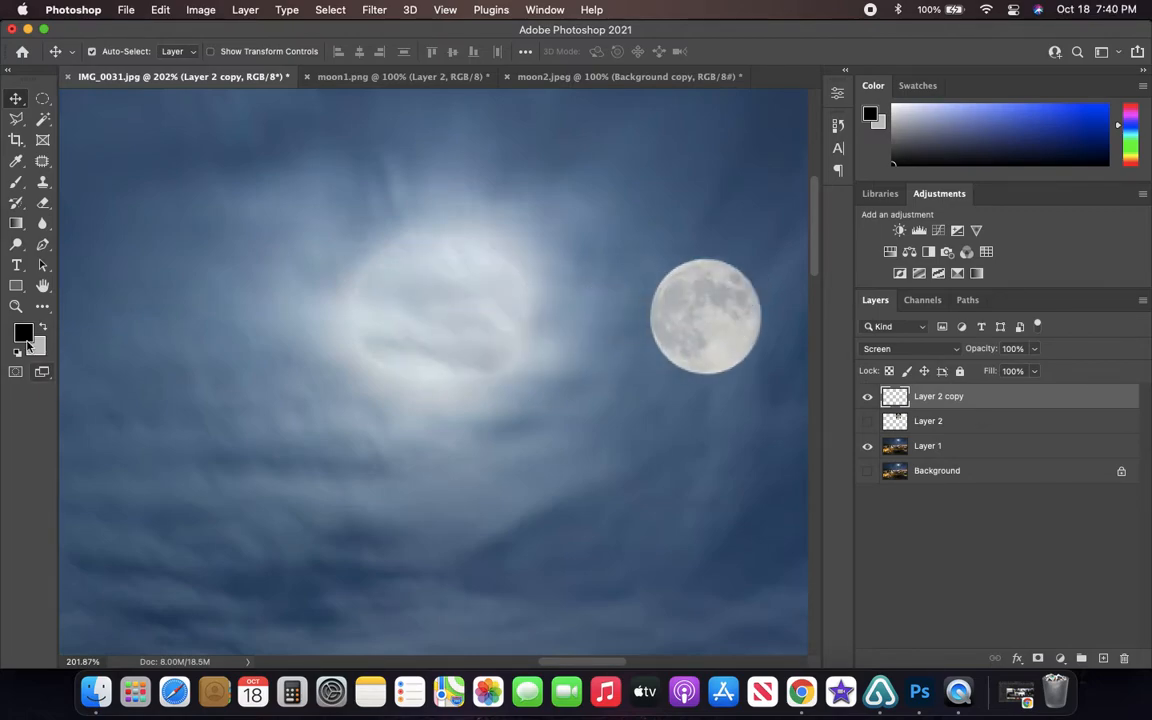
- Outline the whole remaining glow with the Patch Tool, patch it on Layer 1 with the clouds directly below and deselect
click(42, 163)
mouse_move(466, 220)
mouse_down()
mouse_move(354, 228)
mouse_move(295, 324)
mouse_move(458, 410)
mouse_move(583, 357)
mouse_move(542, 231)
mouse_move(470, 214)
mouse_up()
drag(481, 335, 638, 535)
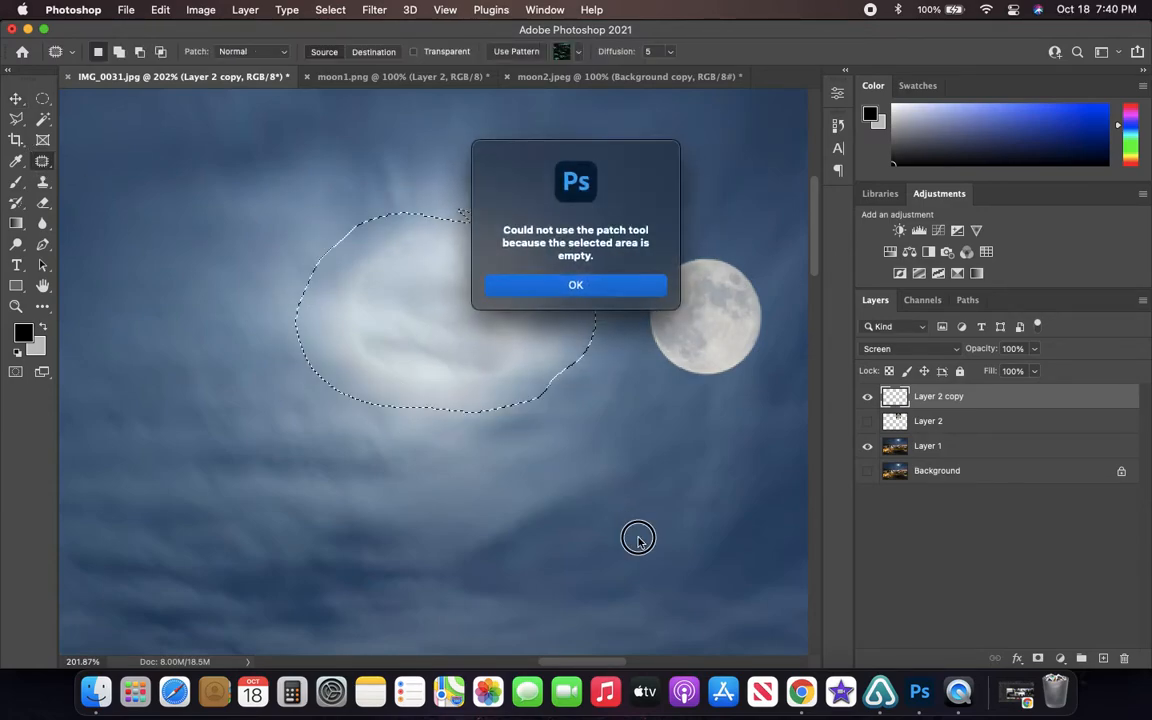
click(545, 284)
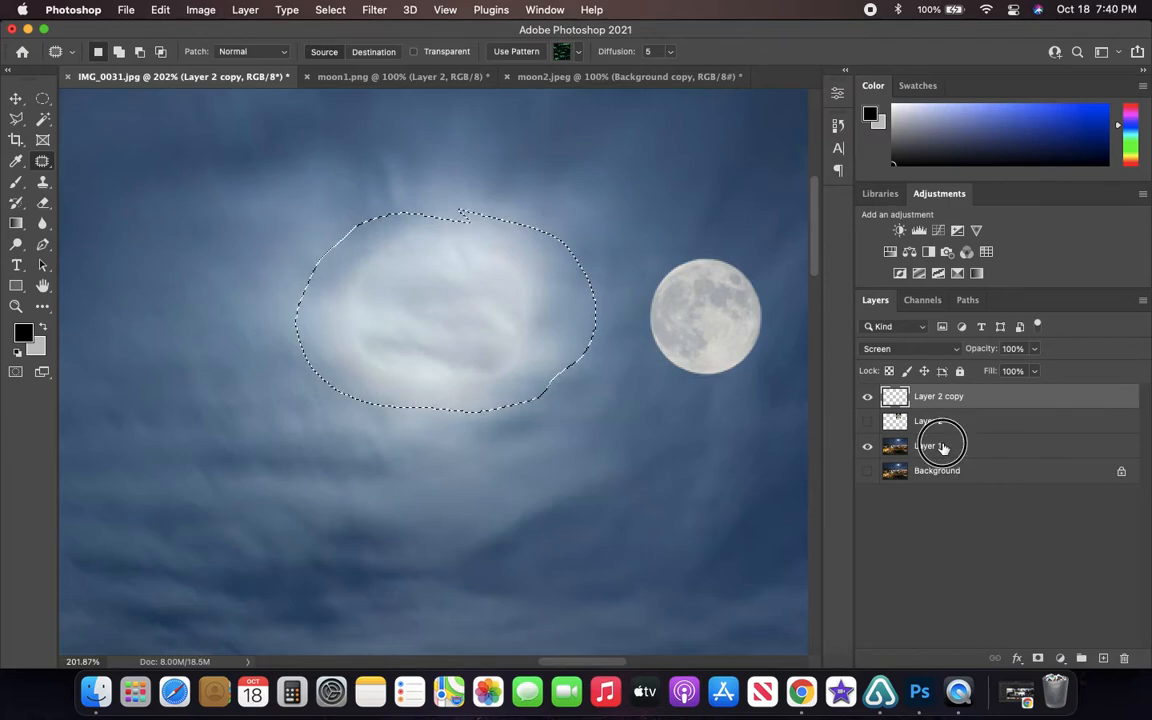
click(943, 446)
drag(452, 319, 452, 530)
key(super+d)
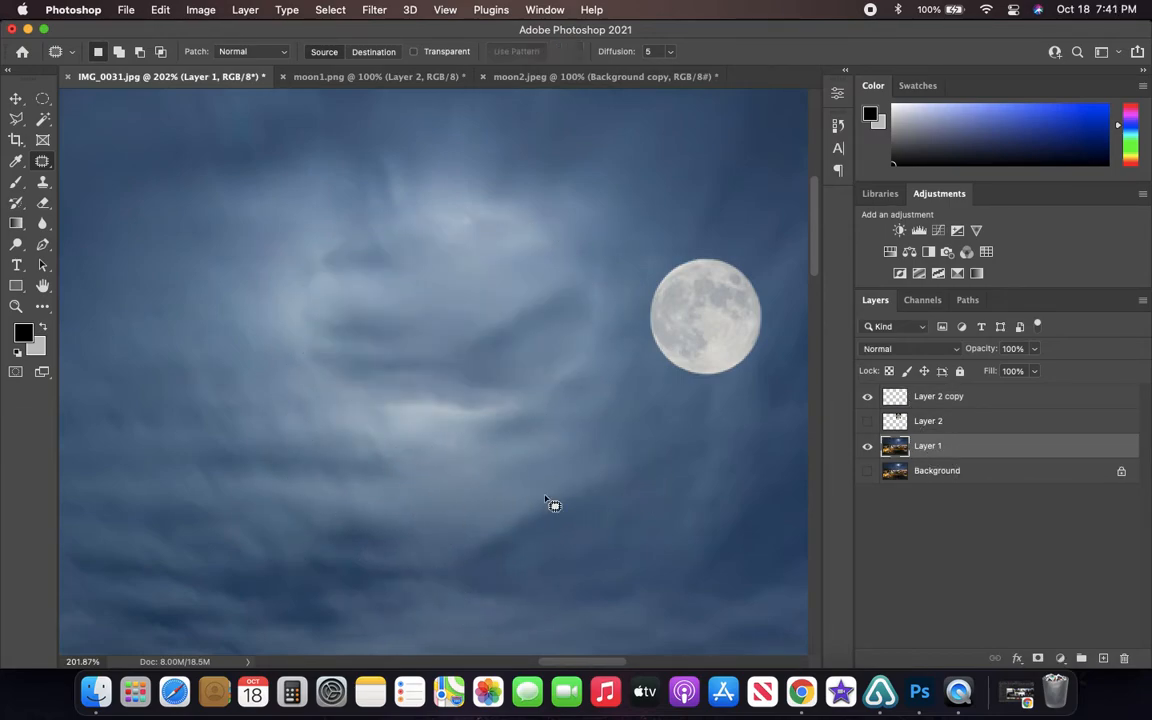
- Patch the visible left edge and the bright upper streaks of the retouched glow with neighbouring sky
mouse_move(280, 265)
mouse_down()
mouse_move(366, 407)
mouse_move(352, 203)
mouse_move(278, 268)
mouse_up()
drag(324, 301, 198, 305)
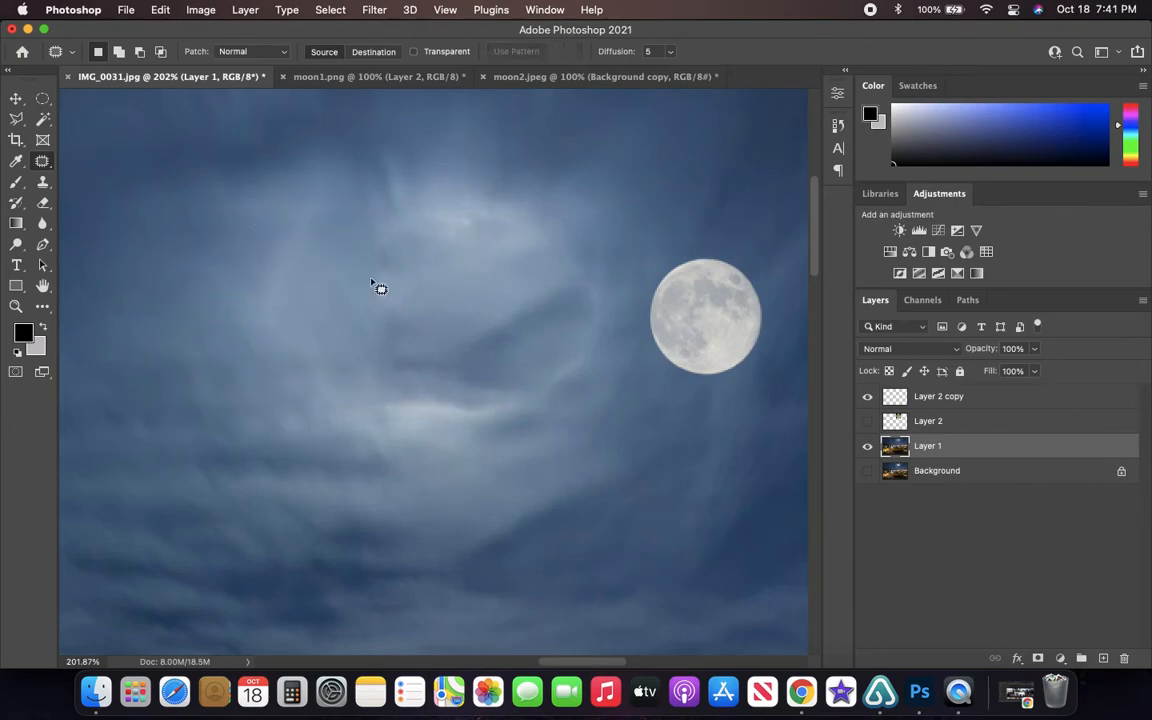
mouse_move(386, 239)
mouse_down()
mouse_move(607, 237)
mouse_move(362, 202)
mouse_up()
drag(489, 245, 508, 193)
click(680, 232)
- Patch the right edge and the bright lower streak of the retouched glow with nearby clouds
mouse_move(550, 251)
mouse_down()
mouse_move(547, 267)
mouse_move(598, 250)
mouse_move(554, 252)
mouse_up()
mouse_move(576, 368)
mouse_down()
mouse_move(648, 401)
mouse_move(645, 412)
mouse_move(489, 364)
mouse_move(522, 427)
mouse_move(558, 374)
mouse_up()
click(563, 466)
drag(433, 428, 443, 491)
click(602, 484)
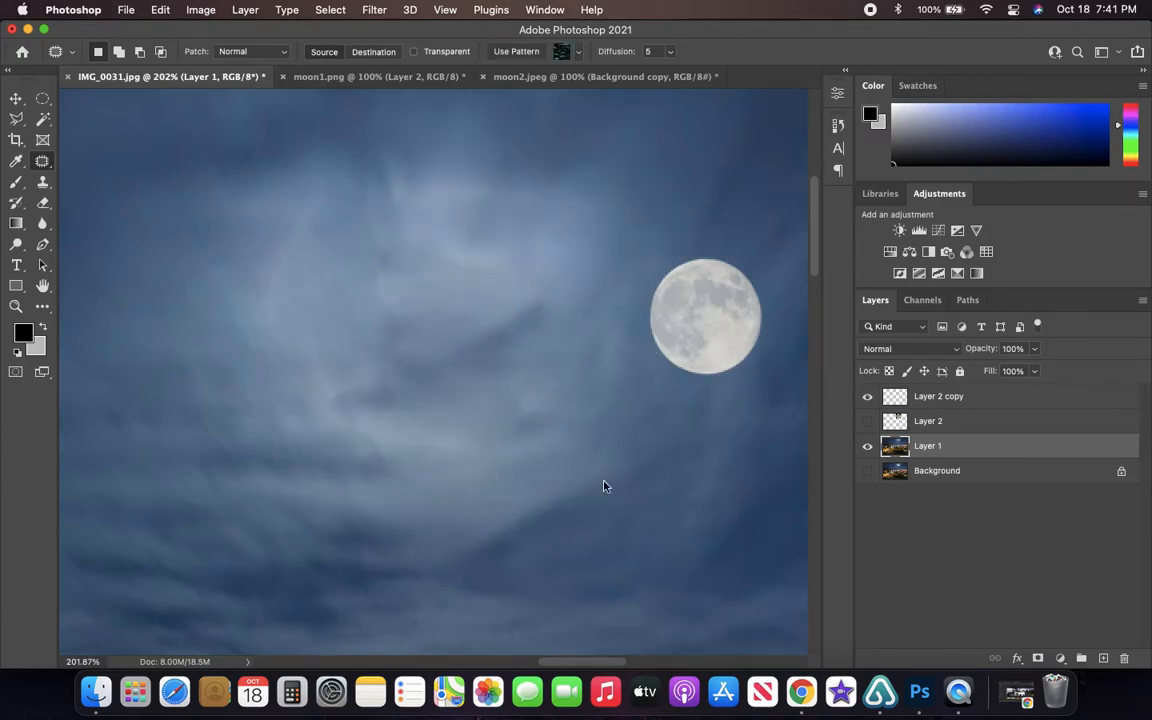
- Move the detailed moon back to the centre of the patched glow in the sky
click(16, 98)
drag(706, 330, 455, 321)
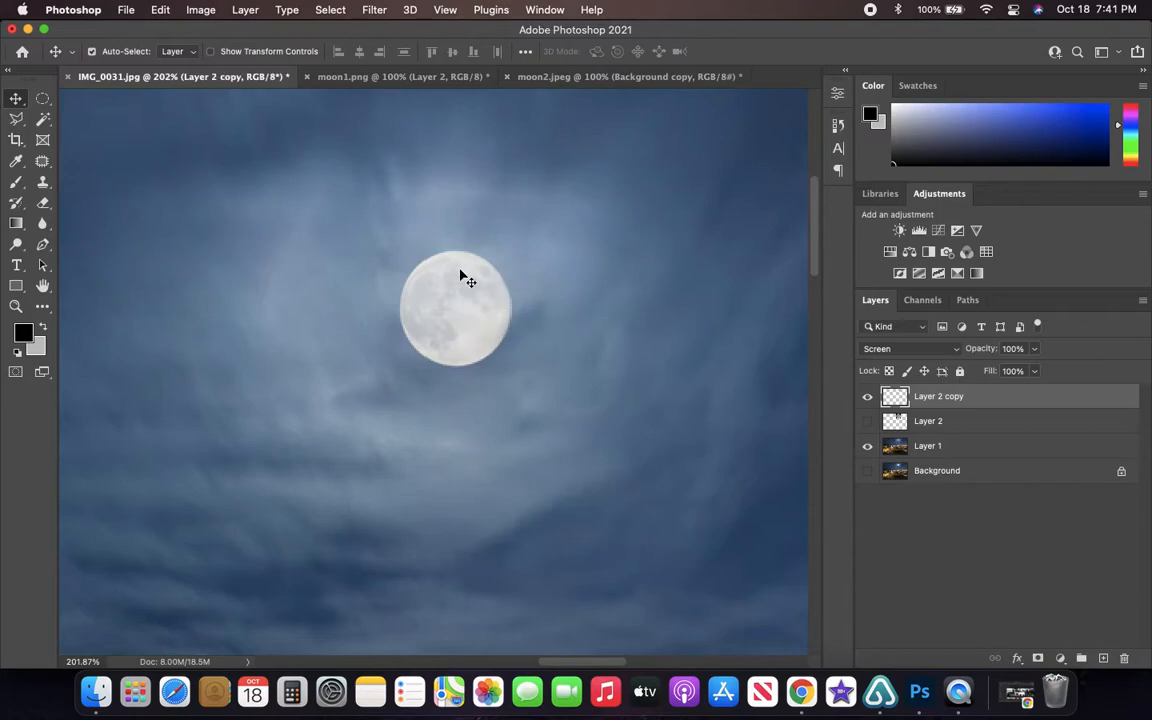
scroll(458, 309, down, 10)
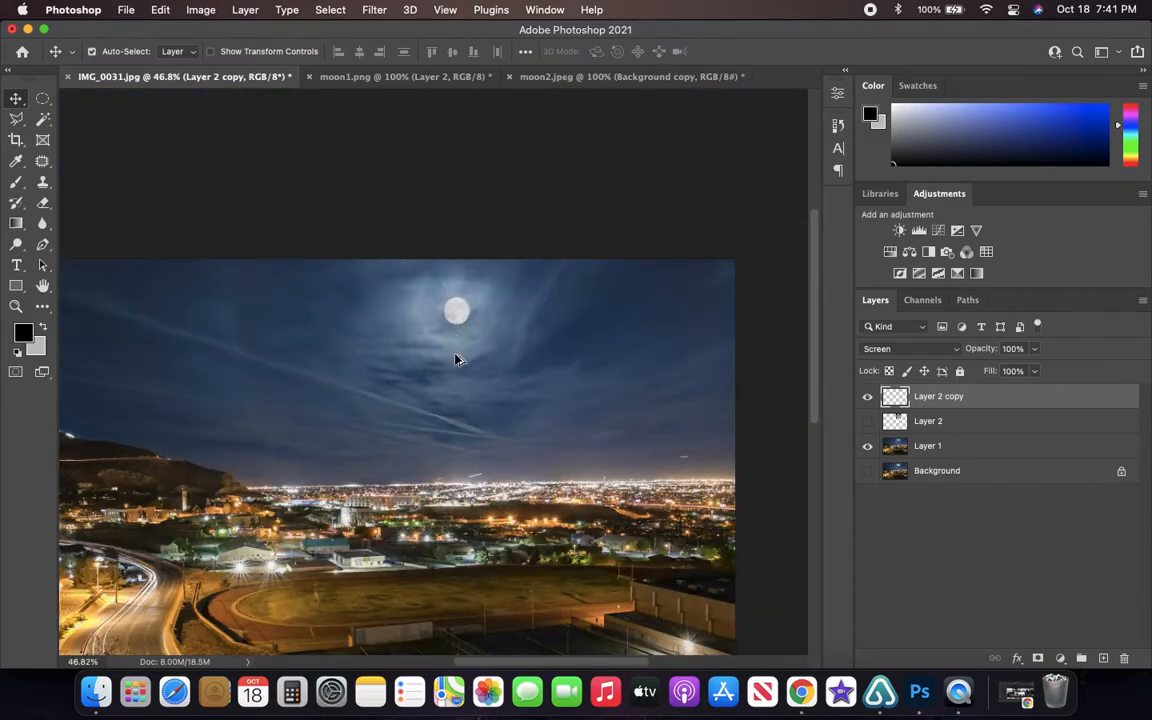
scroll(456, 357, down, 2)
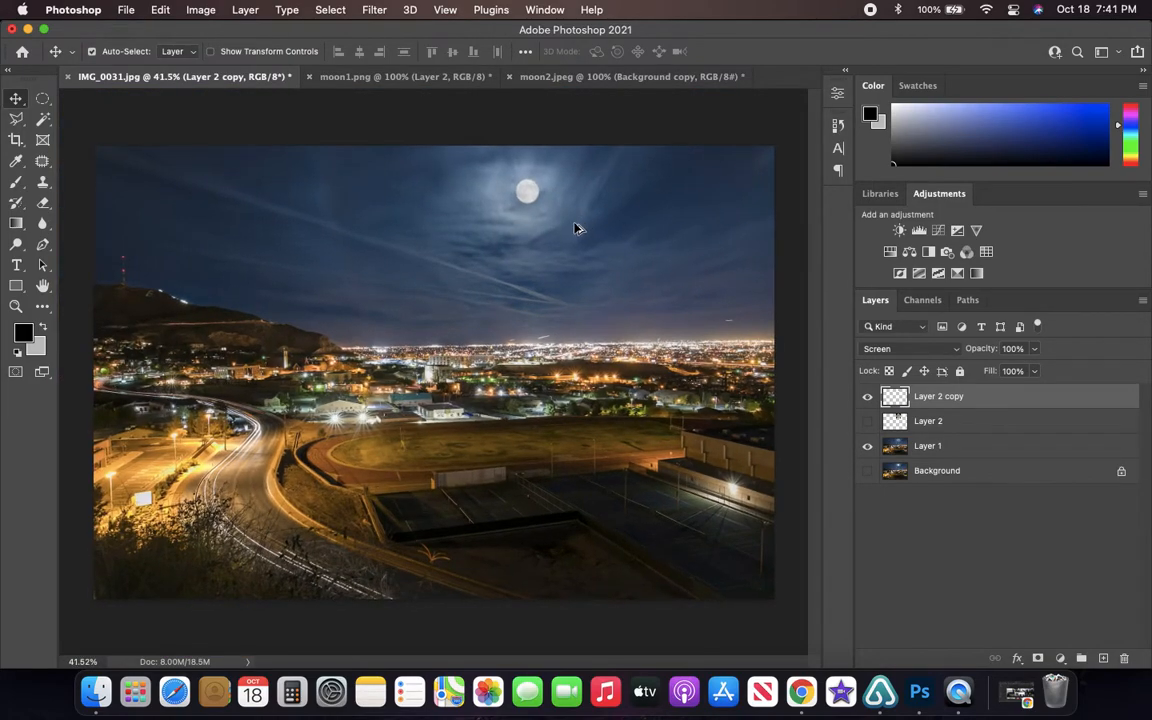
- Examine the placed moon up close and within the full cityscape, and compare it with the original in moon1.png
scroll(553, 174, up, 1)
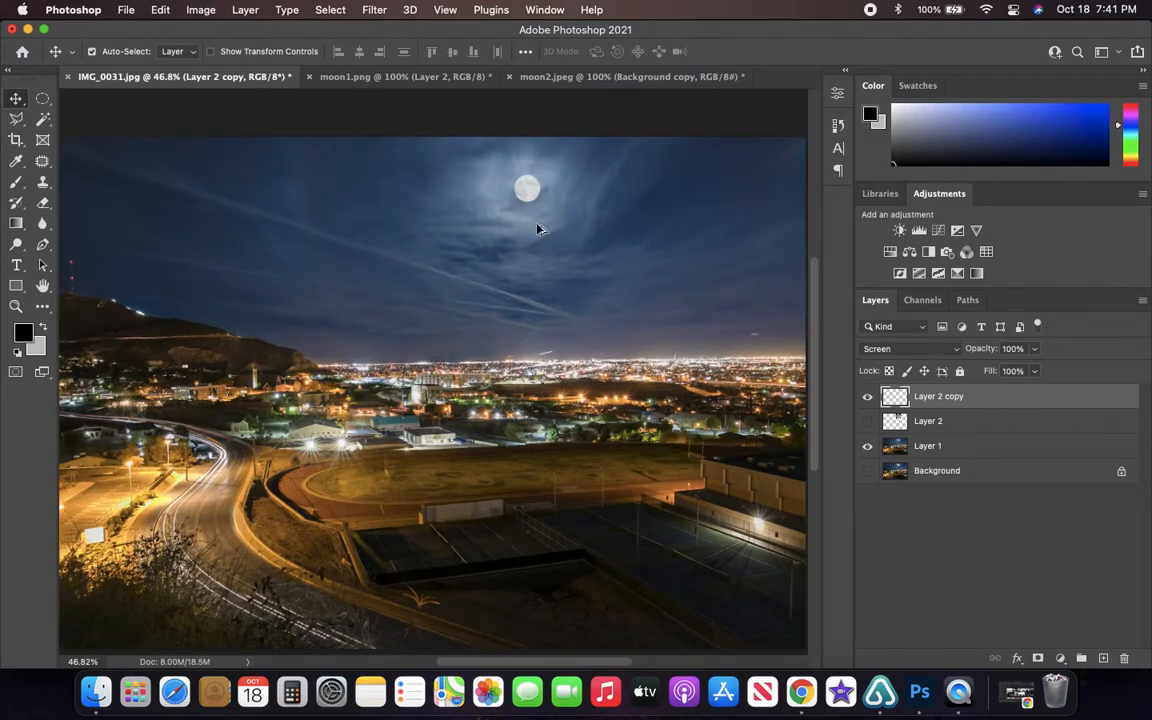
scroll(537, 220, down, 1)
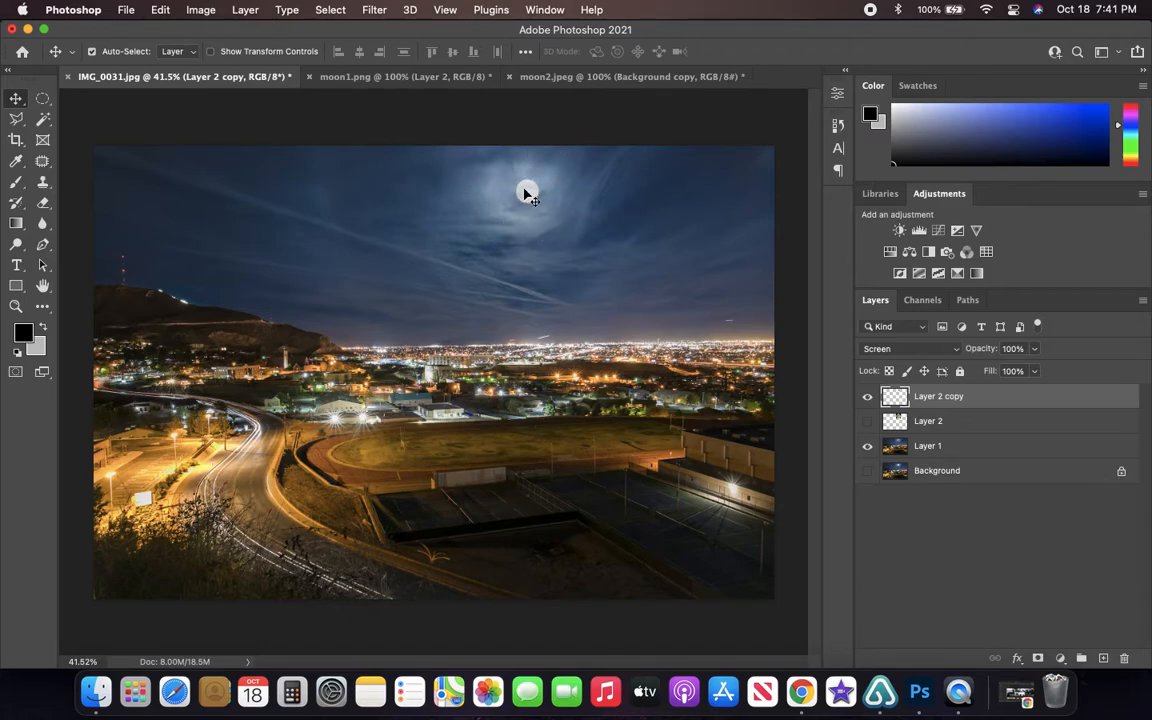
scroll(530, 192, up, 13)
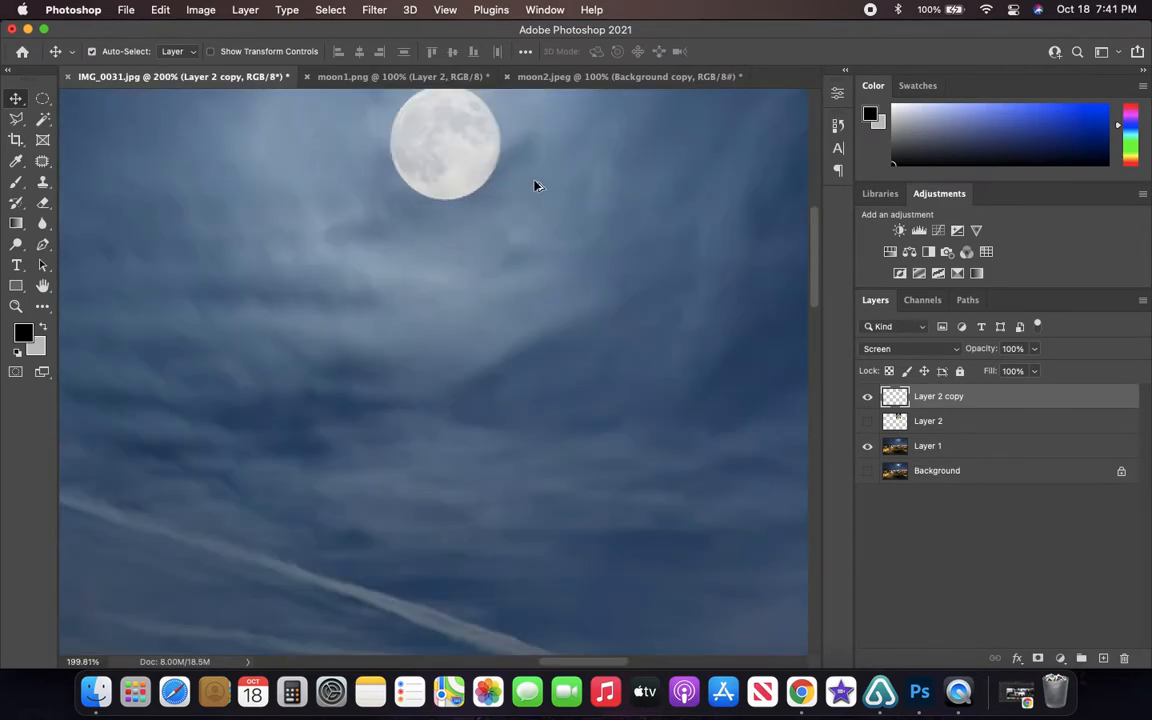
scroll(533, 187, up, 2)
click(435, 221)
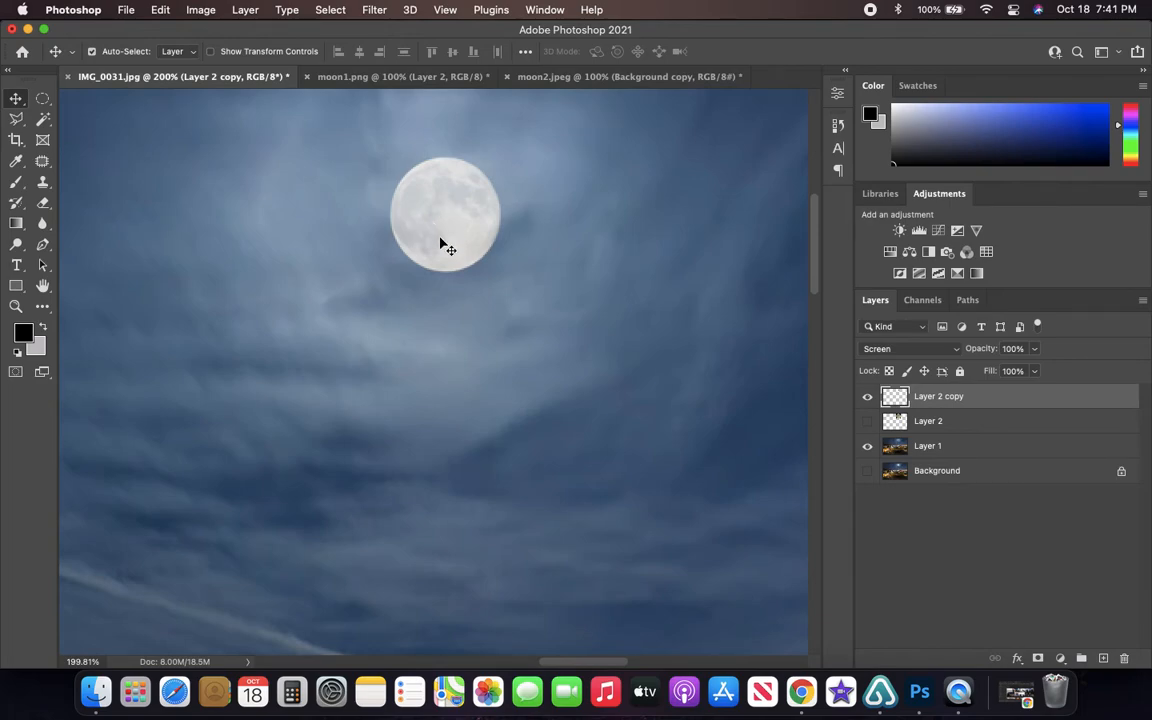
click(380, 77)
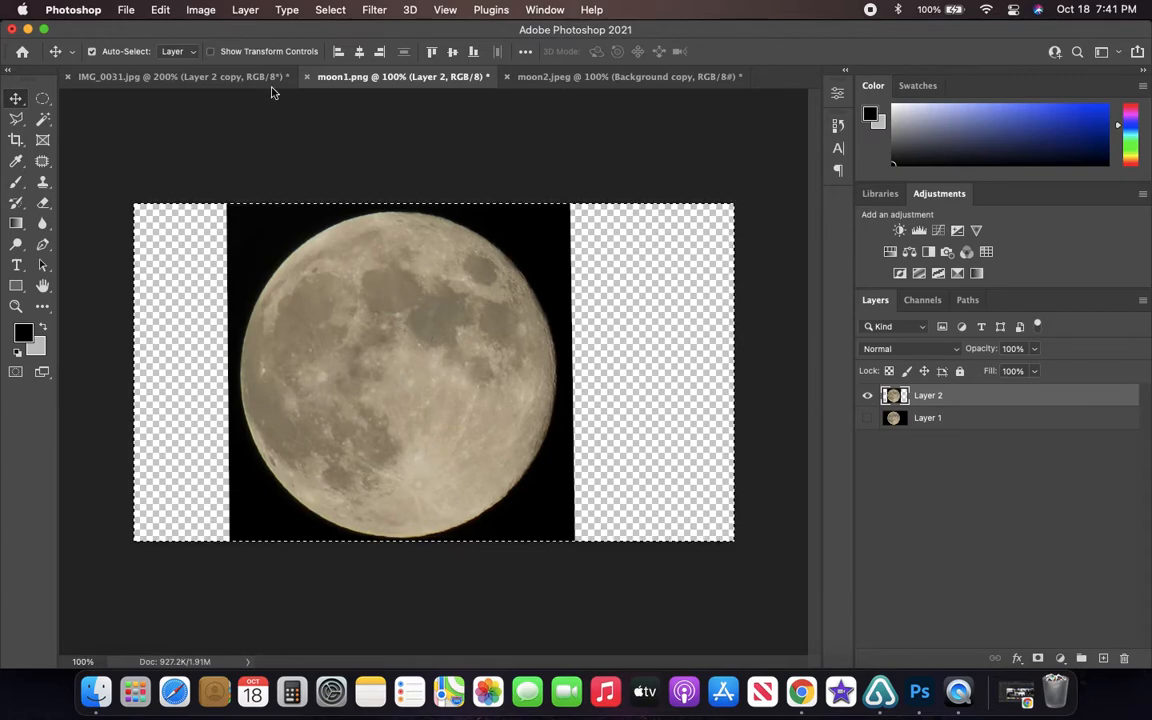
click(198, 78)
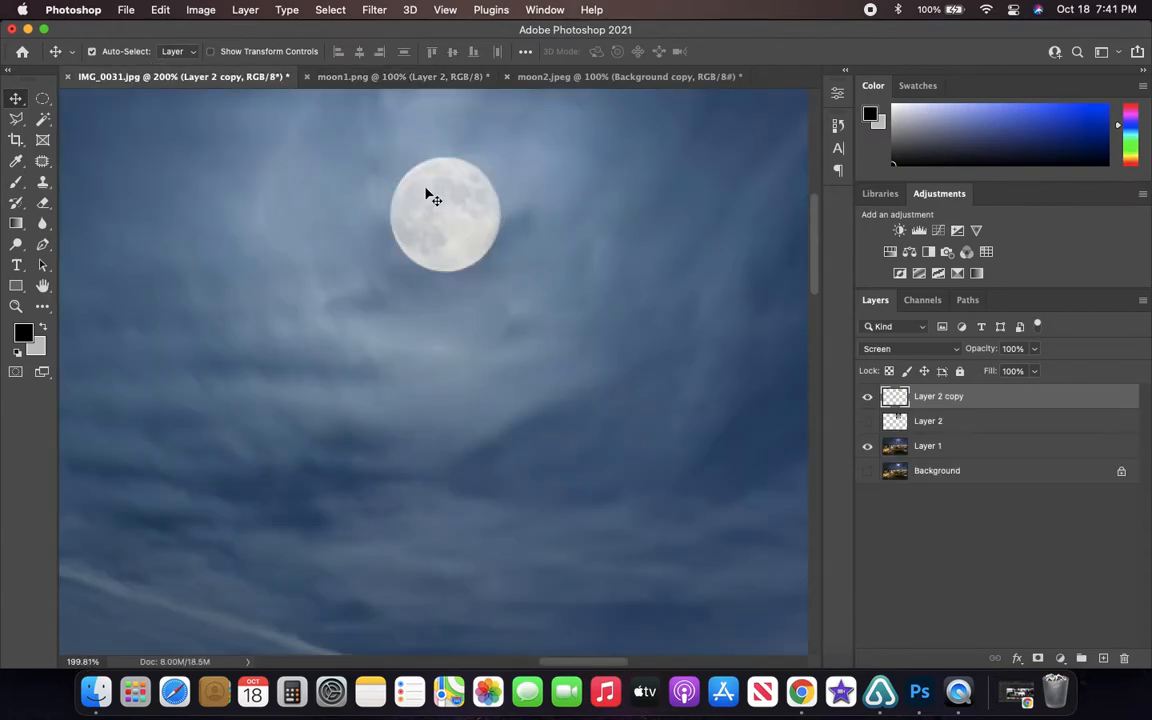
scroll(441, 204, down, 5)
scroll(411, 221, up, 3)
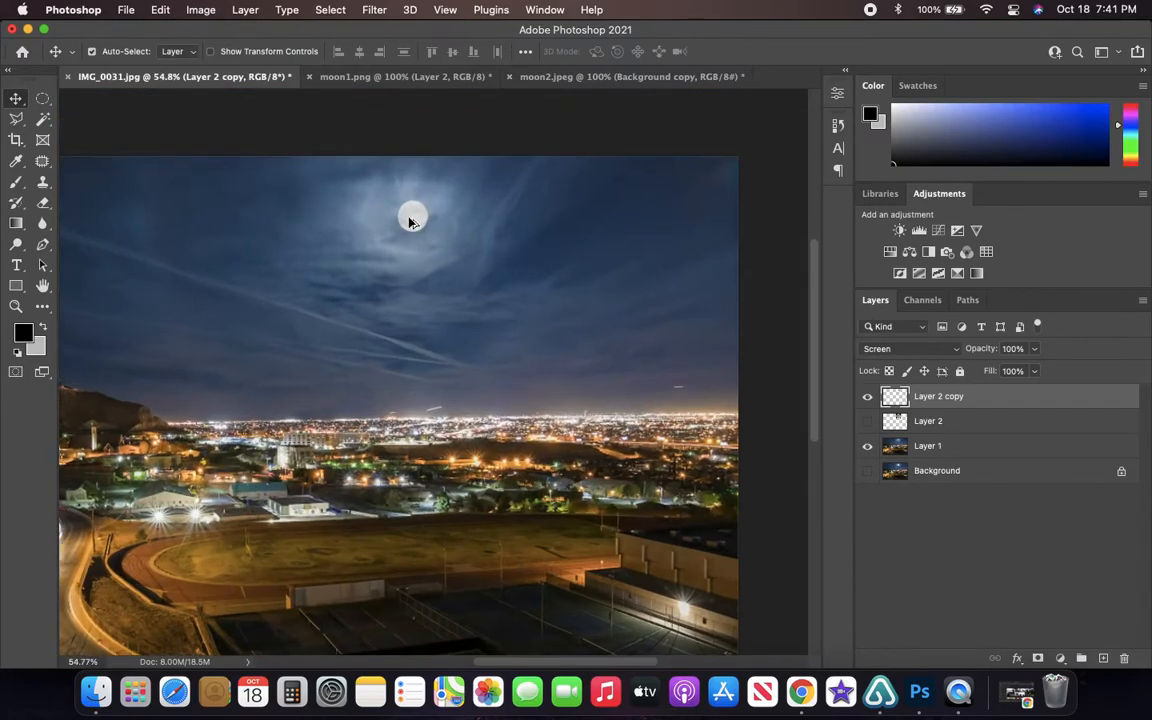
scroll(410, 225, down, 10)
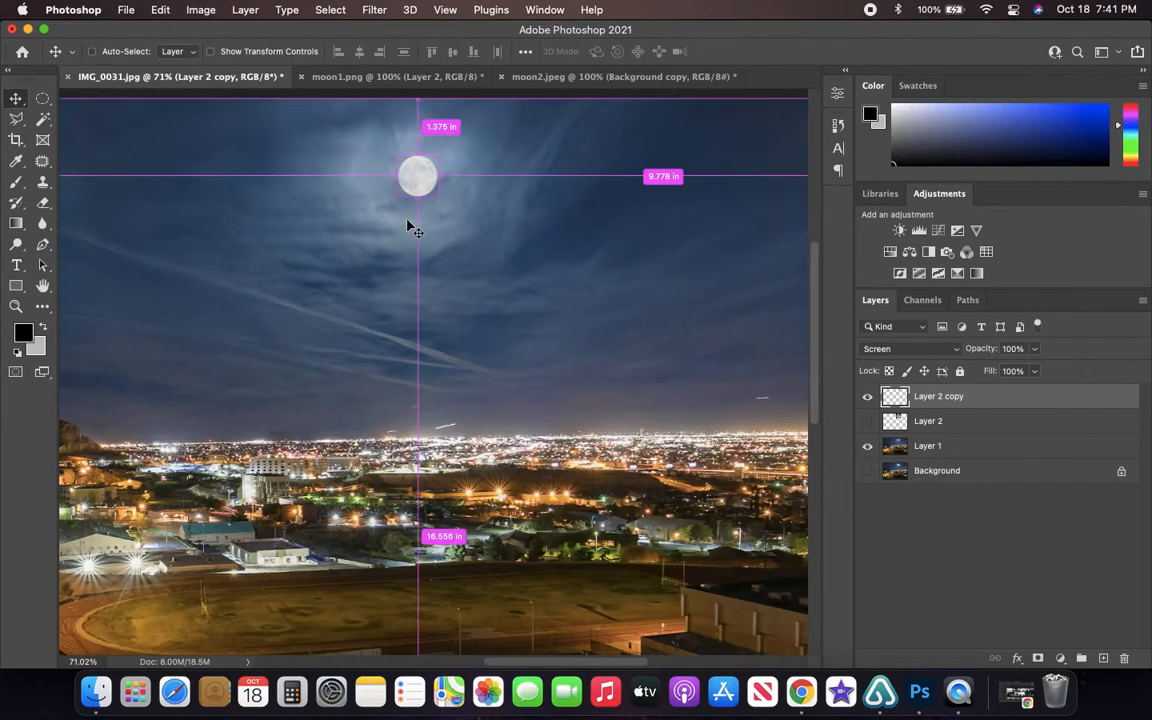
- Enlarge the moon on the Layer 2 copy layer to 120% width and 120% height and inspect it against the sky
scroll(406, 229, up, 6)
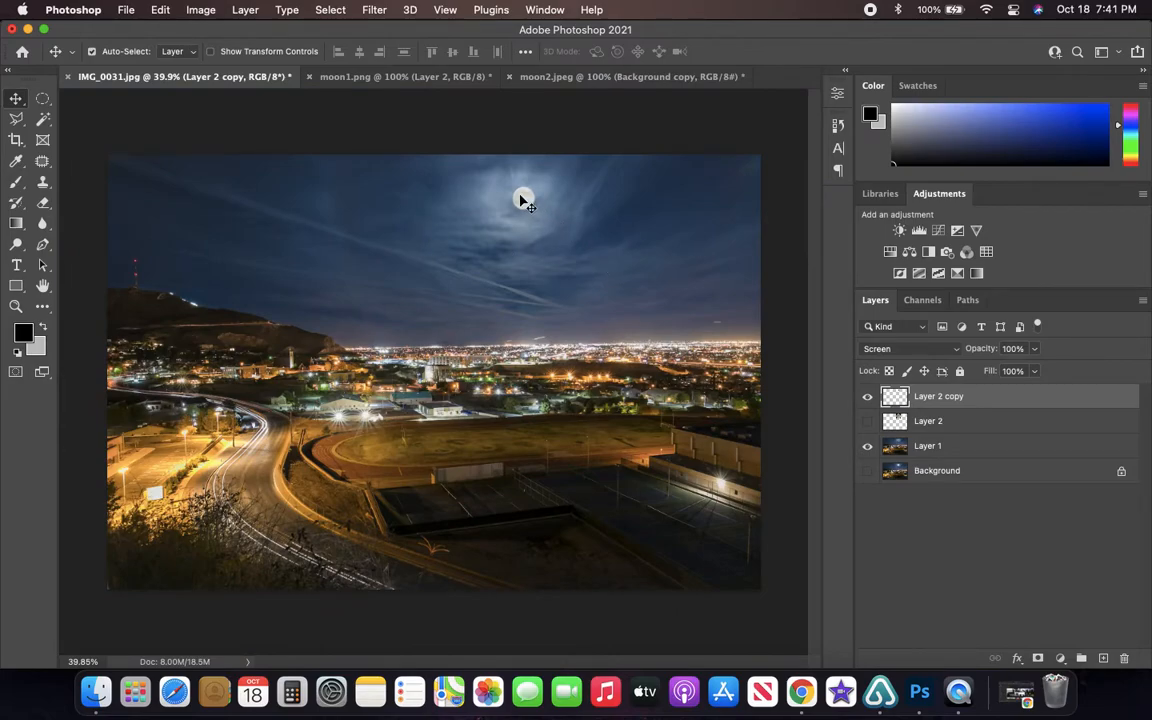
key(super+t)
click(300, 51)
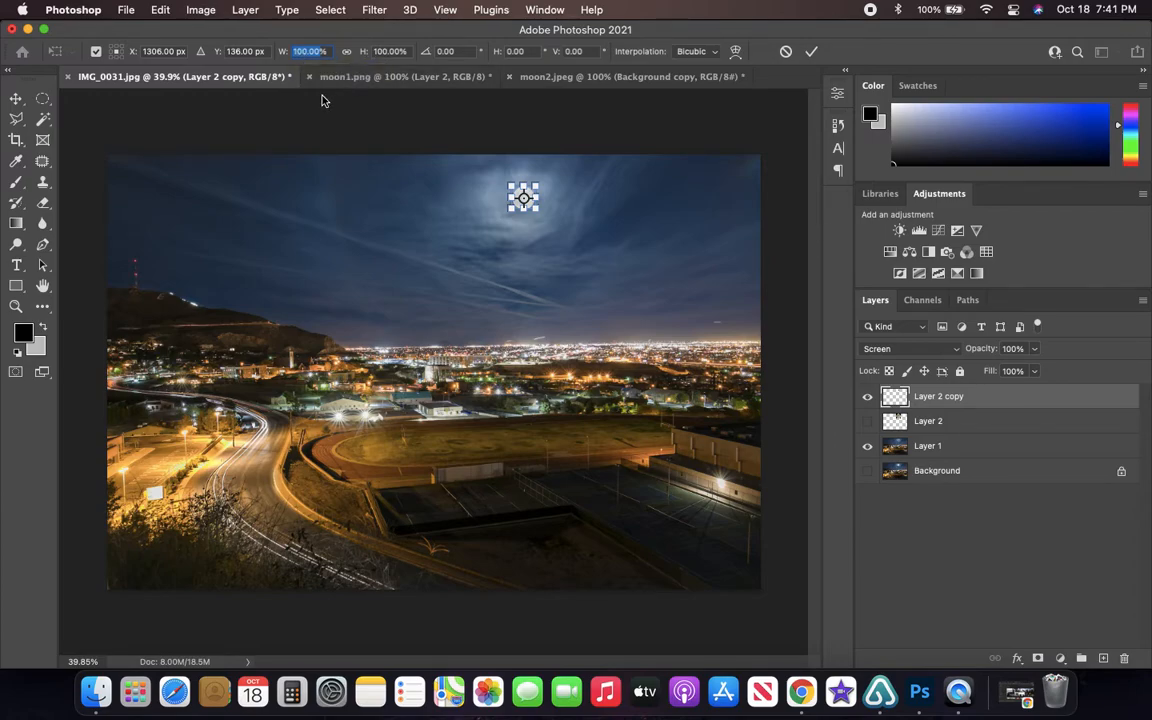
text(120%)
key(Tab)
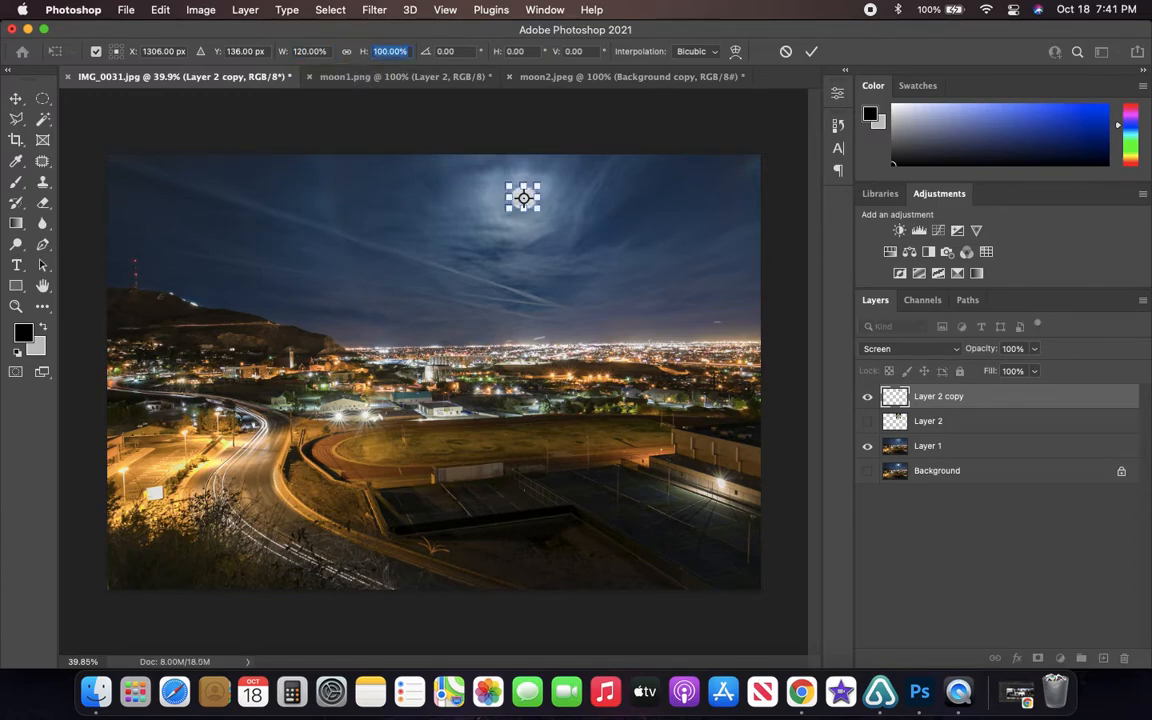
text(120)
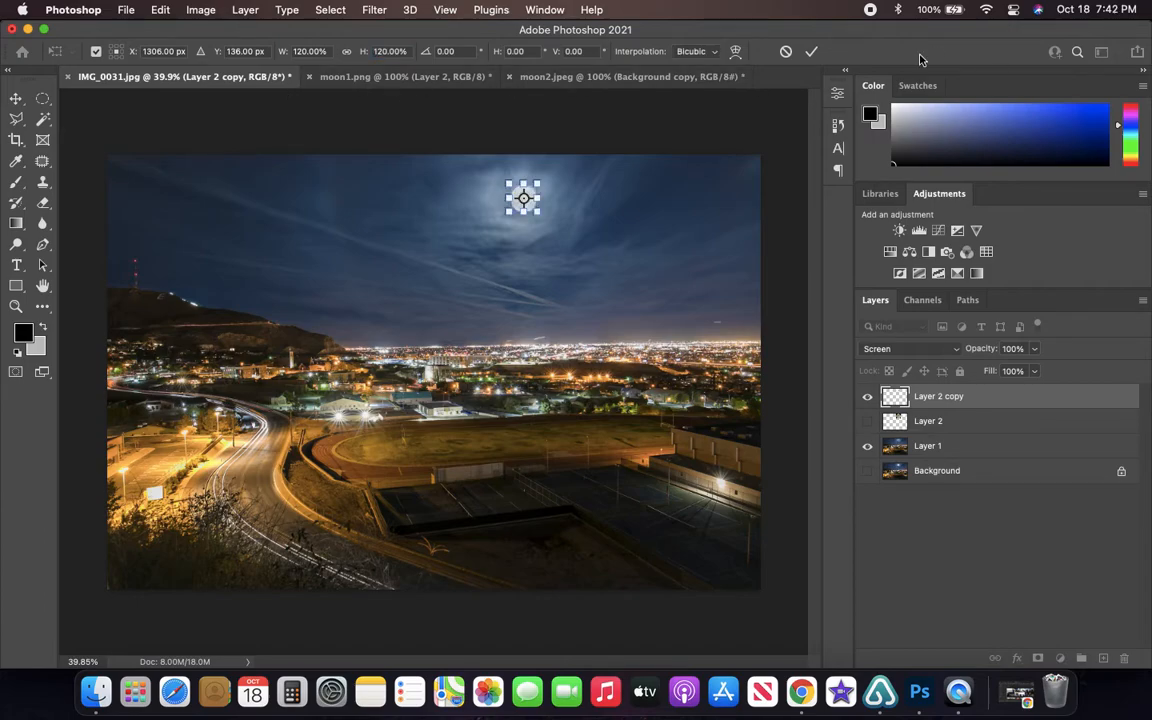
click(811, 55)
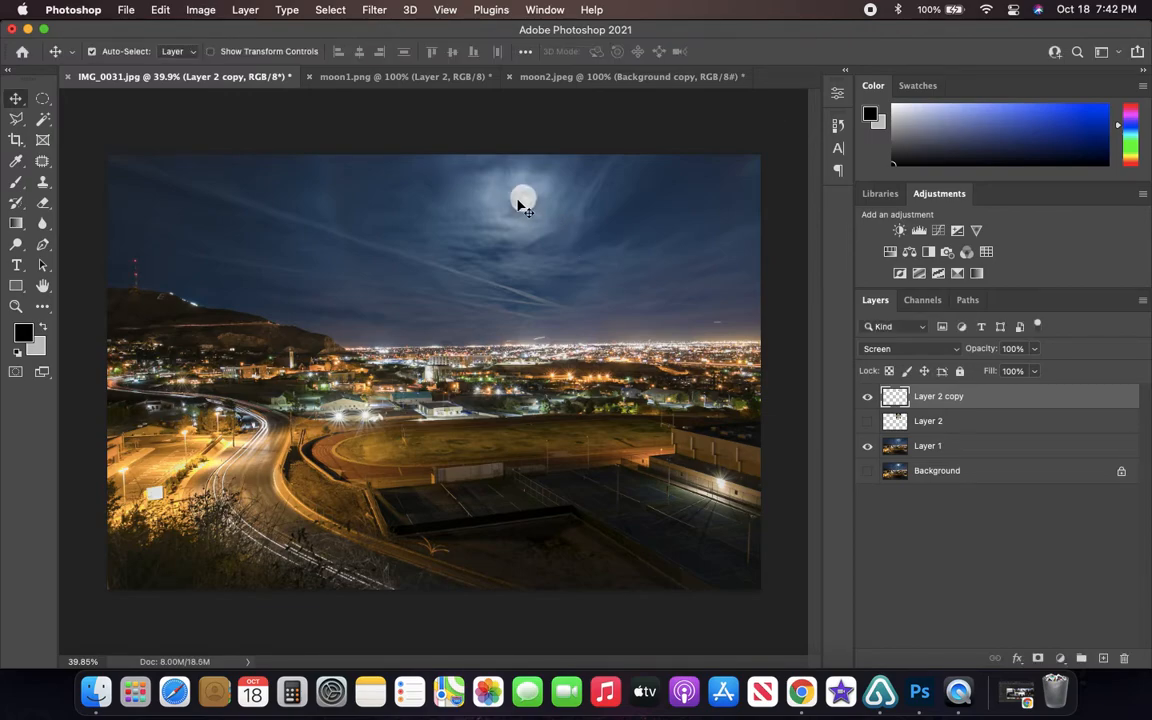
scroll(522, 200, up, 10)
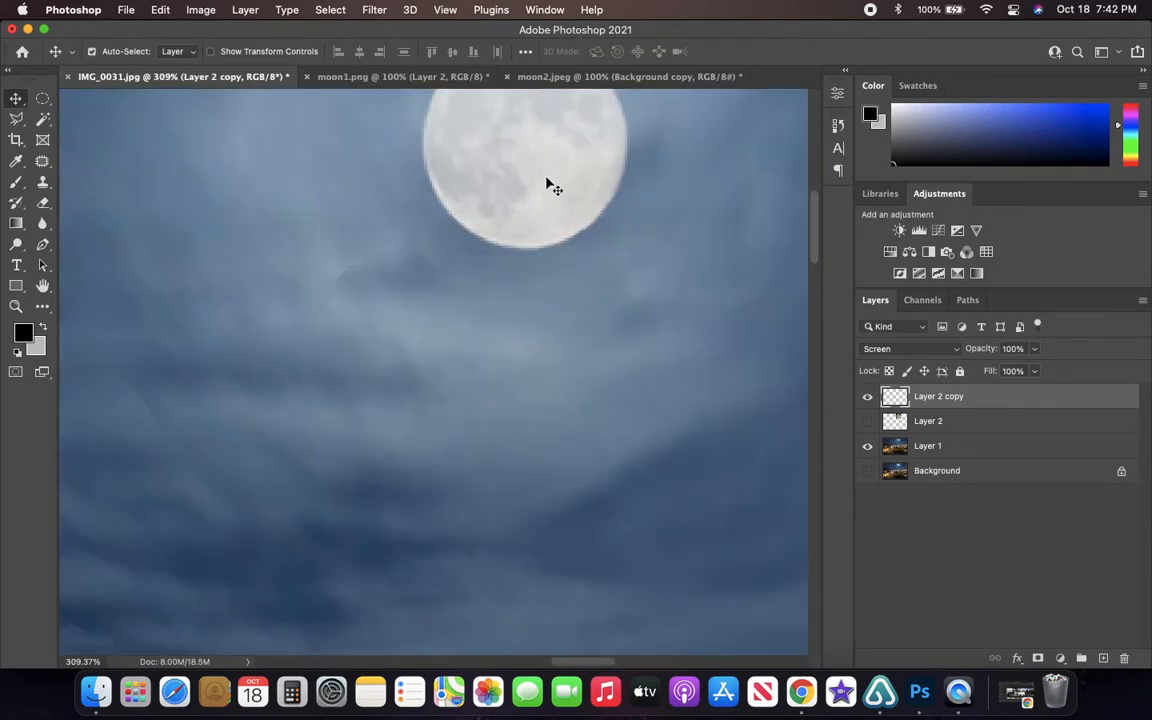
scroll(540, 198, up, 3)
scroll(548, 235, down, 5)
scroll(548, 245, up, 3)
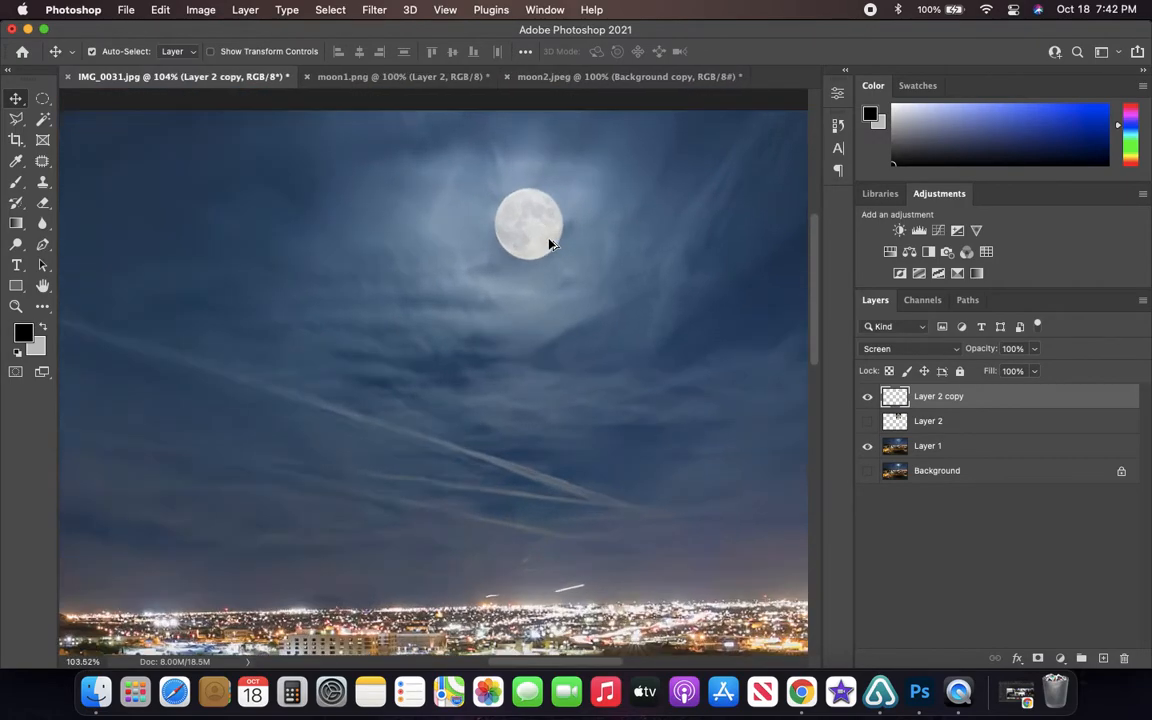
scroll(548, 242, down, 4)
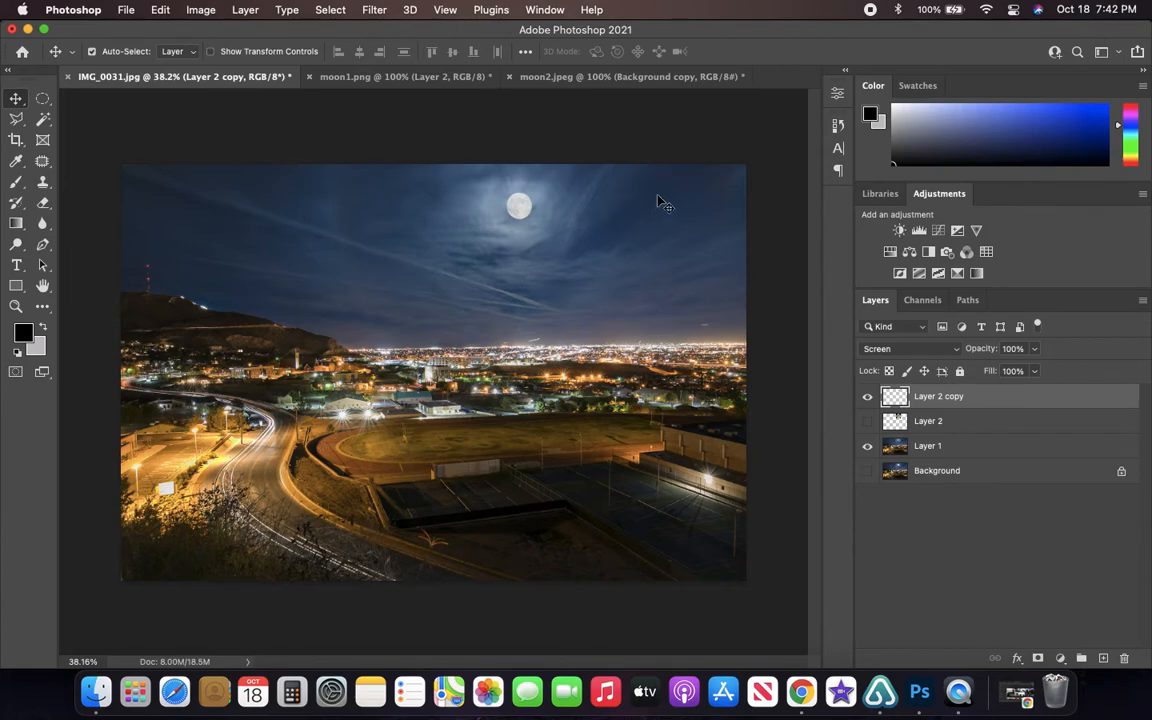
- Save a copy of the composite to the Desktop as IMG_0031 copy.jpg in JPEG format at maximum quality 12, progressive
click(120, 9)
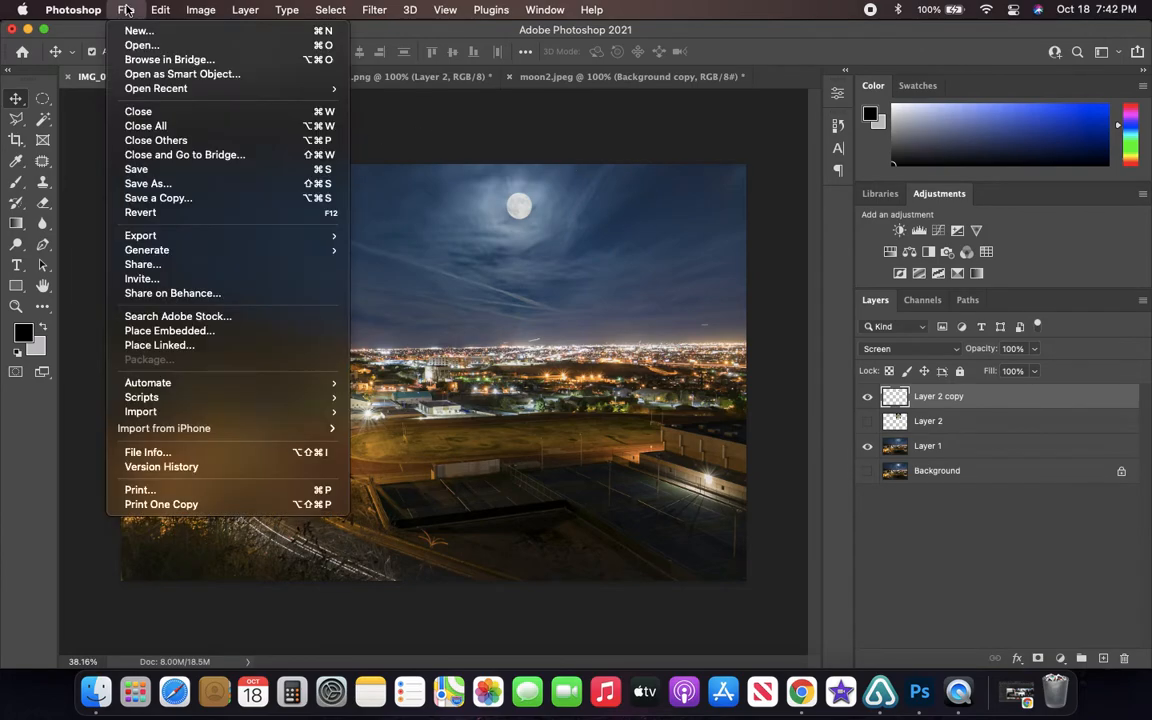
click(173, 184)
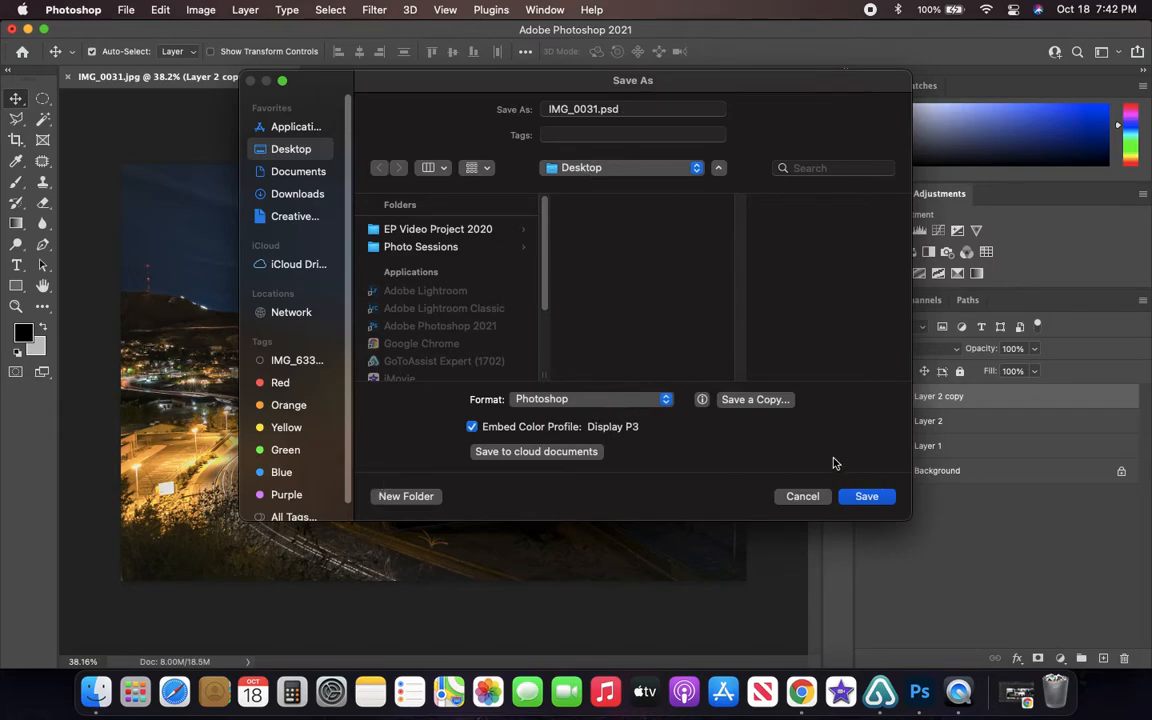
click(745, 401)
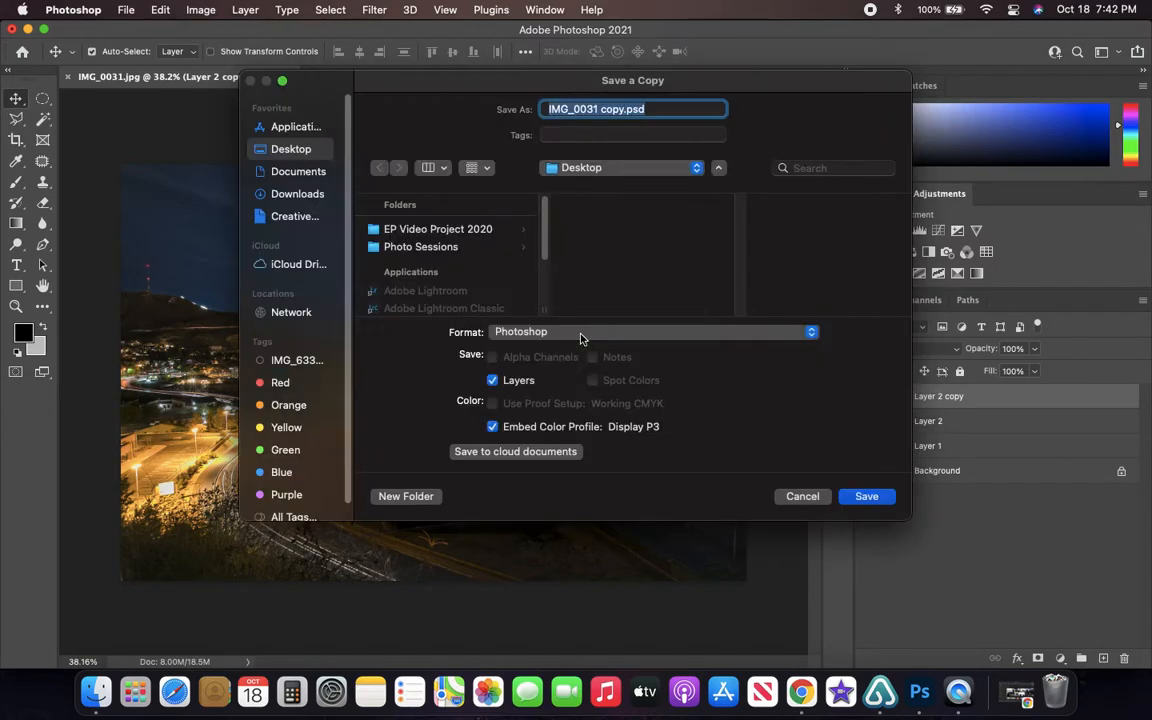
click(530, 333)
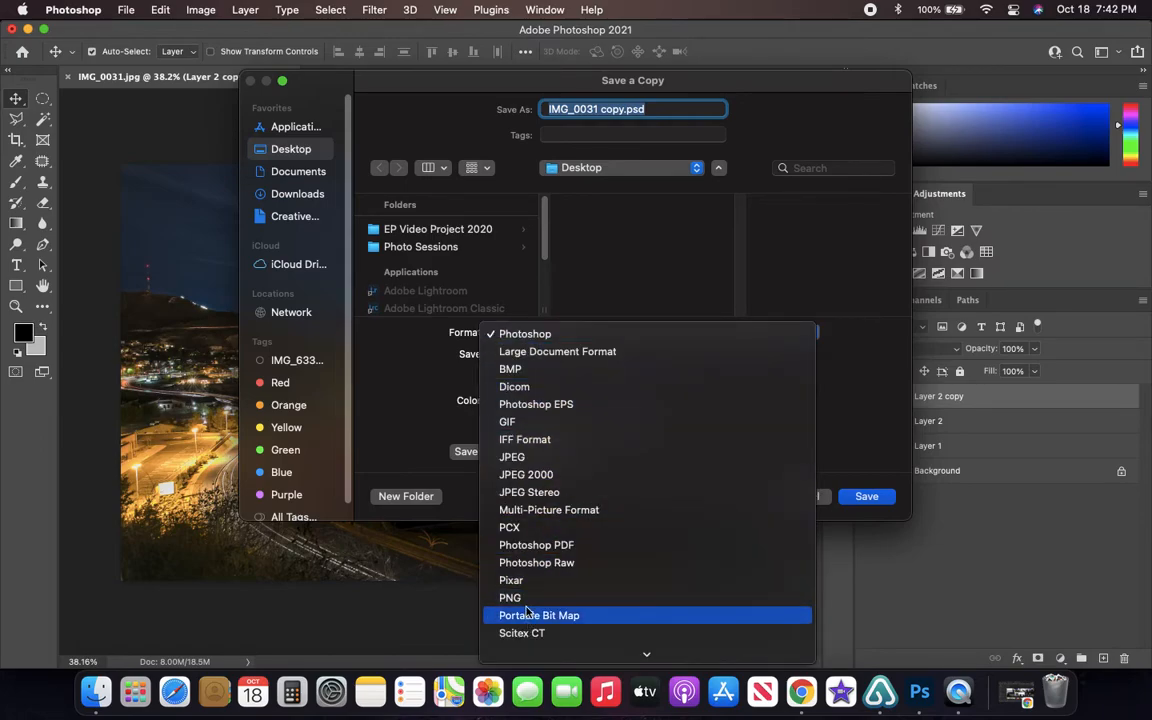
click(466, 415)
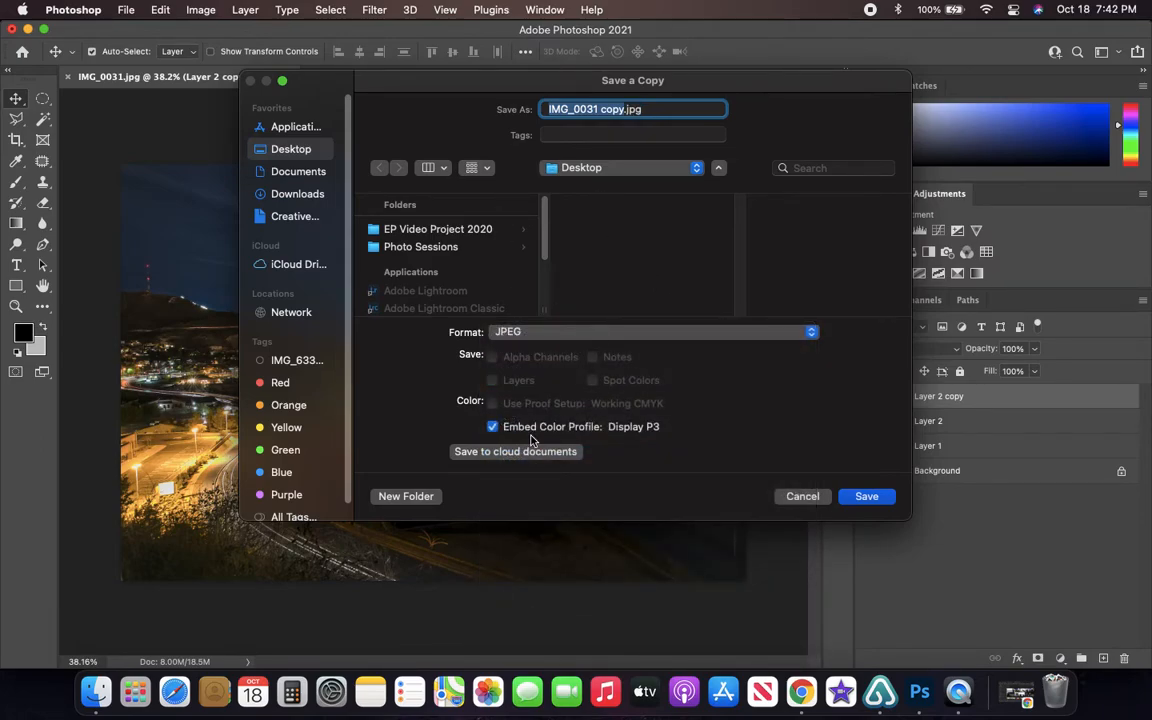
click(298, 174)
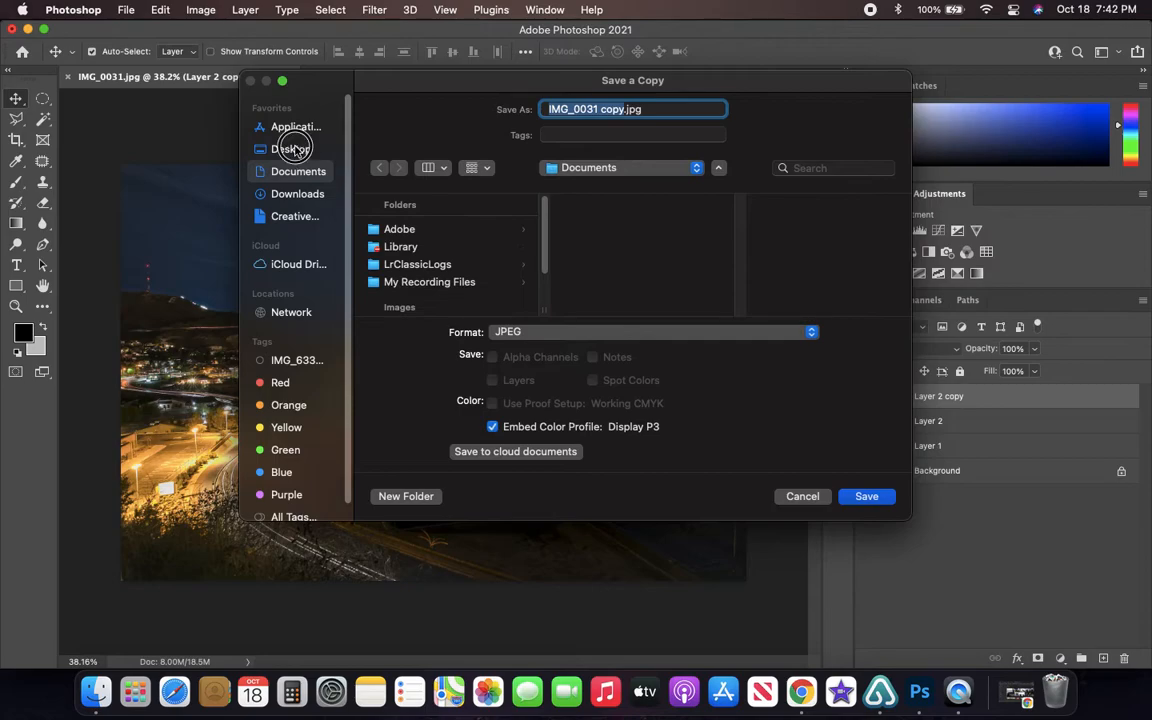
click(293, 149)
click(865, 497)
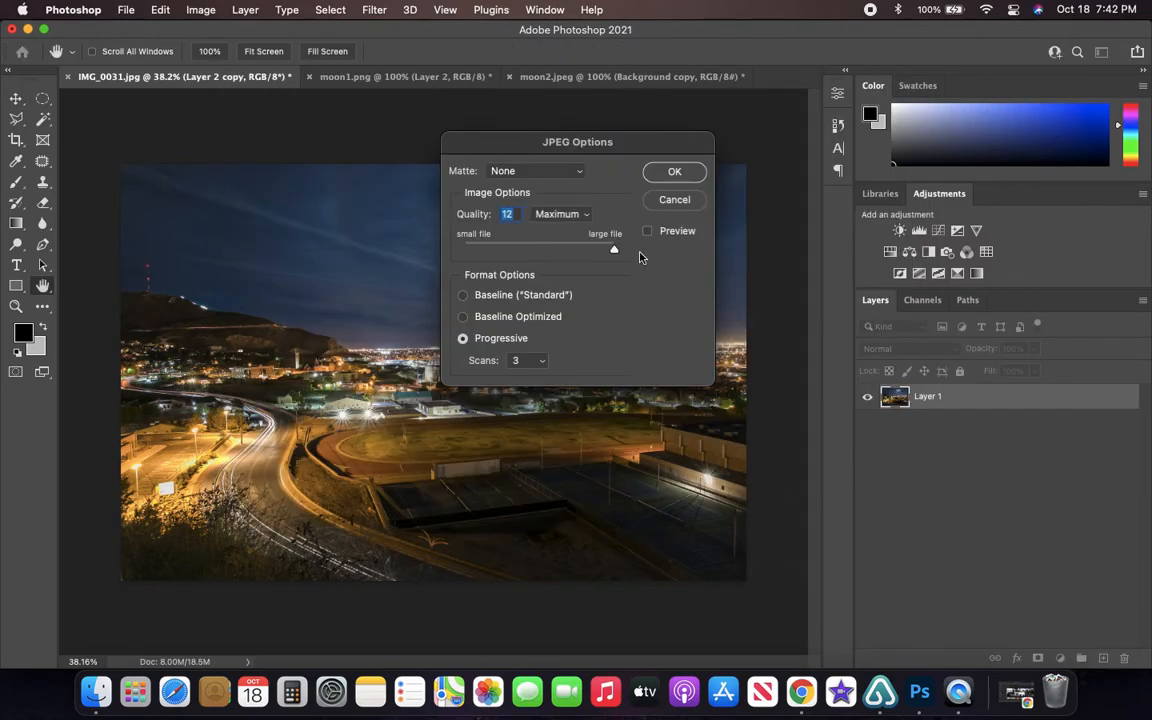
click(675, 173)
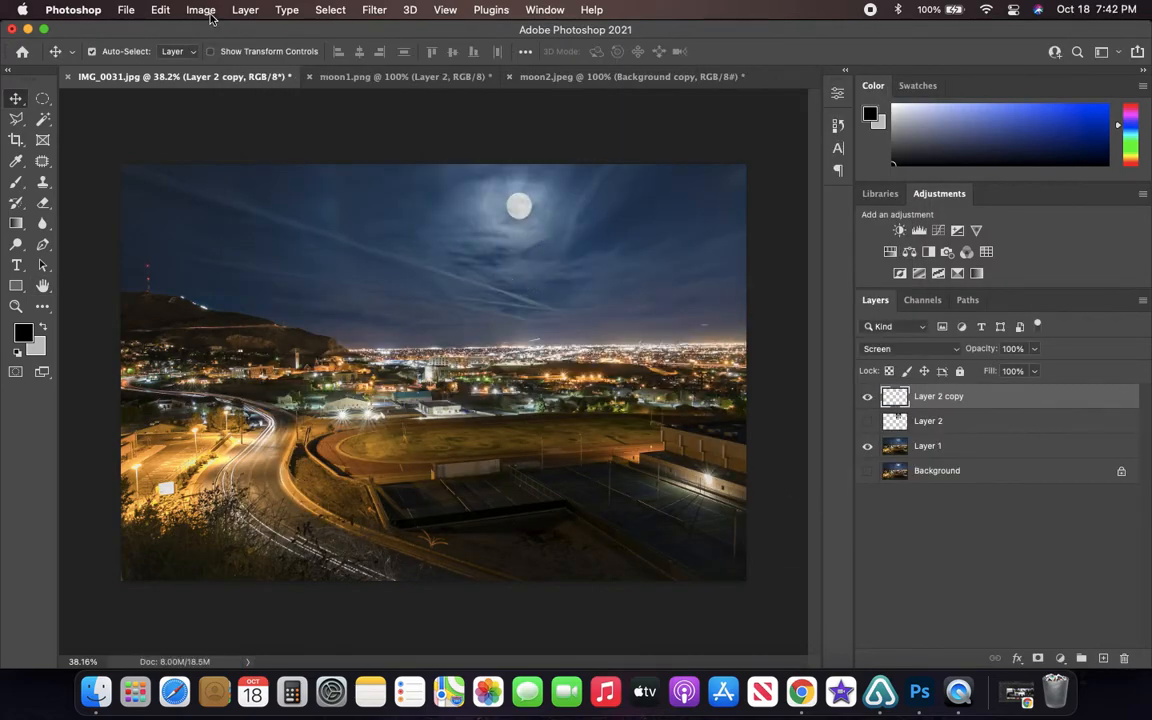
- Locate IMG_0031 copy.jpg on the desktop, examine the saved image in Preview and close it
click(27, 30)
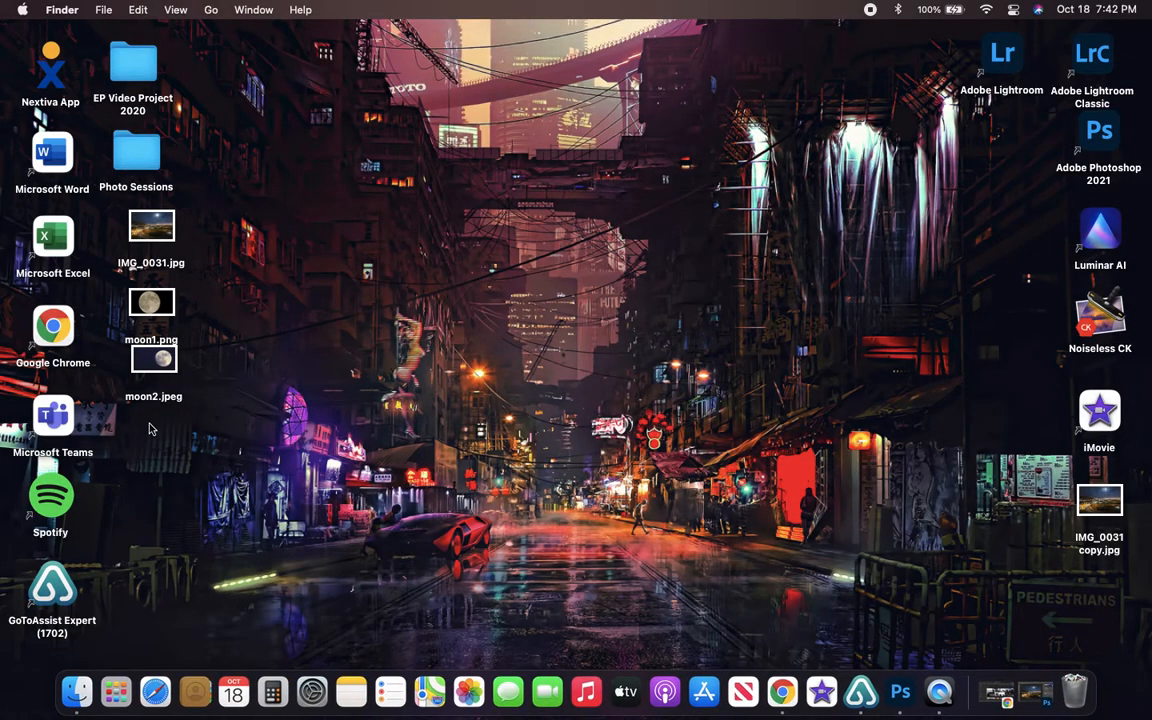
right_click(223, 411)
click(770, 428)
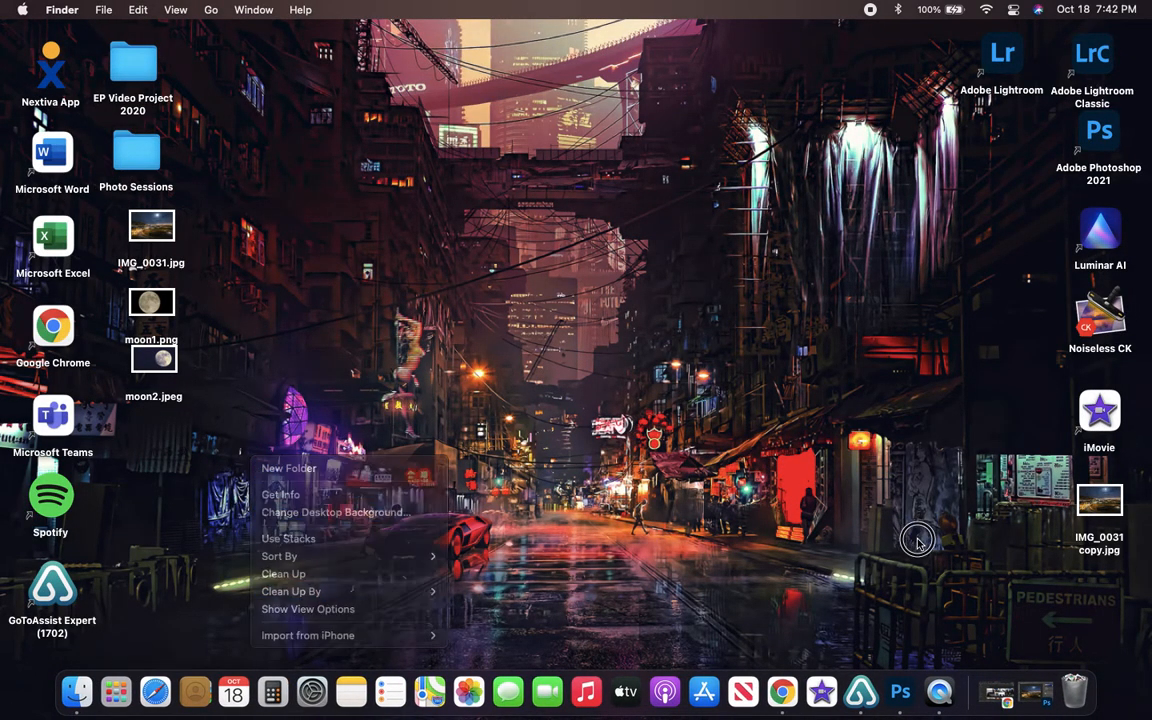
click(900, 691)
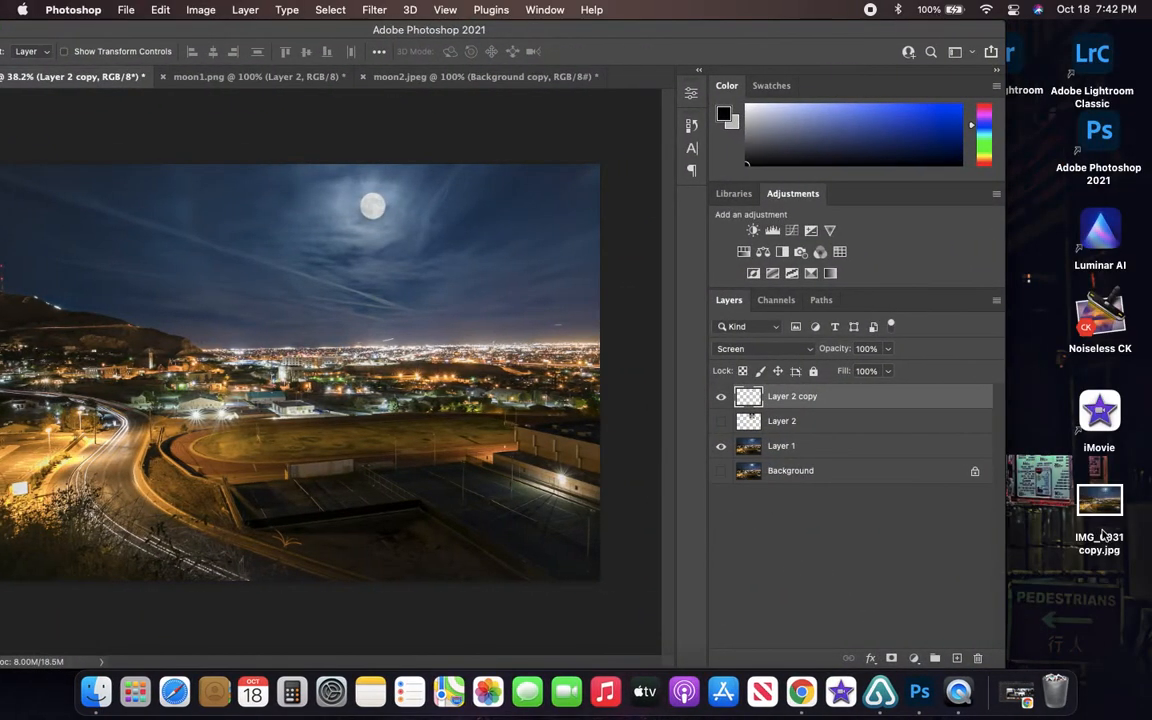
double_click(1103, 525)
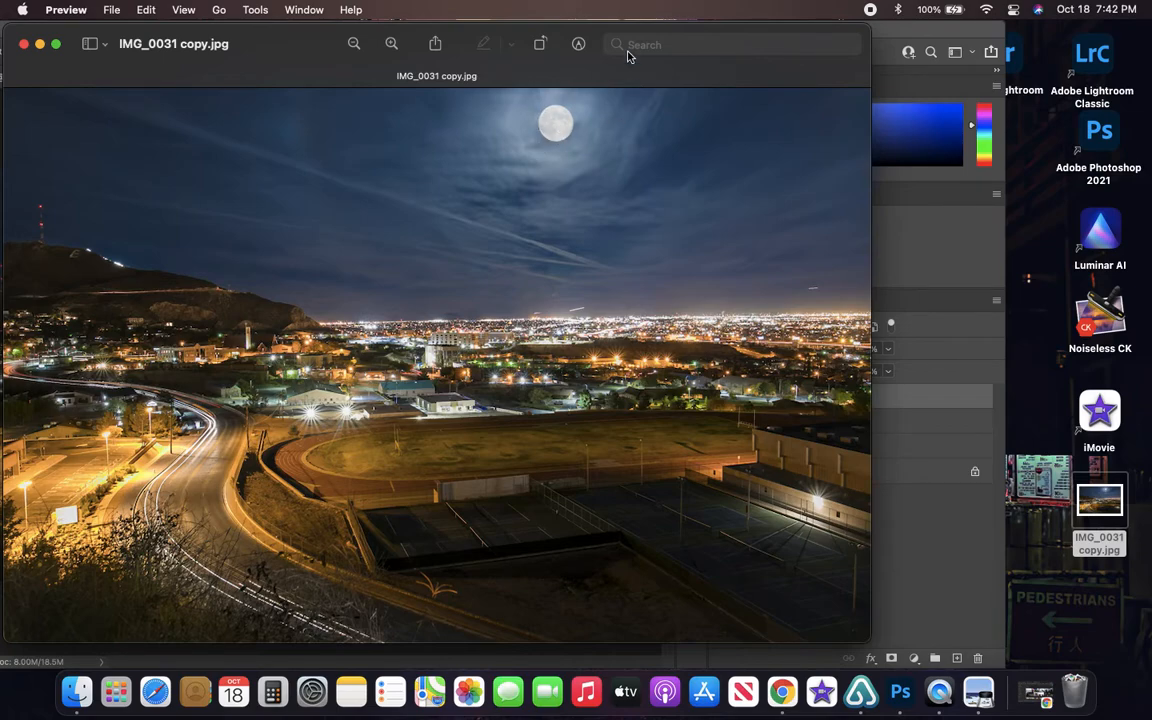
drag(320, 43, 341, 36)
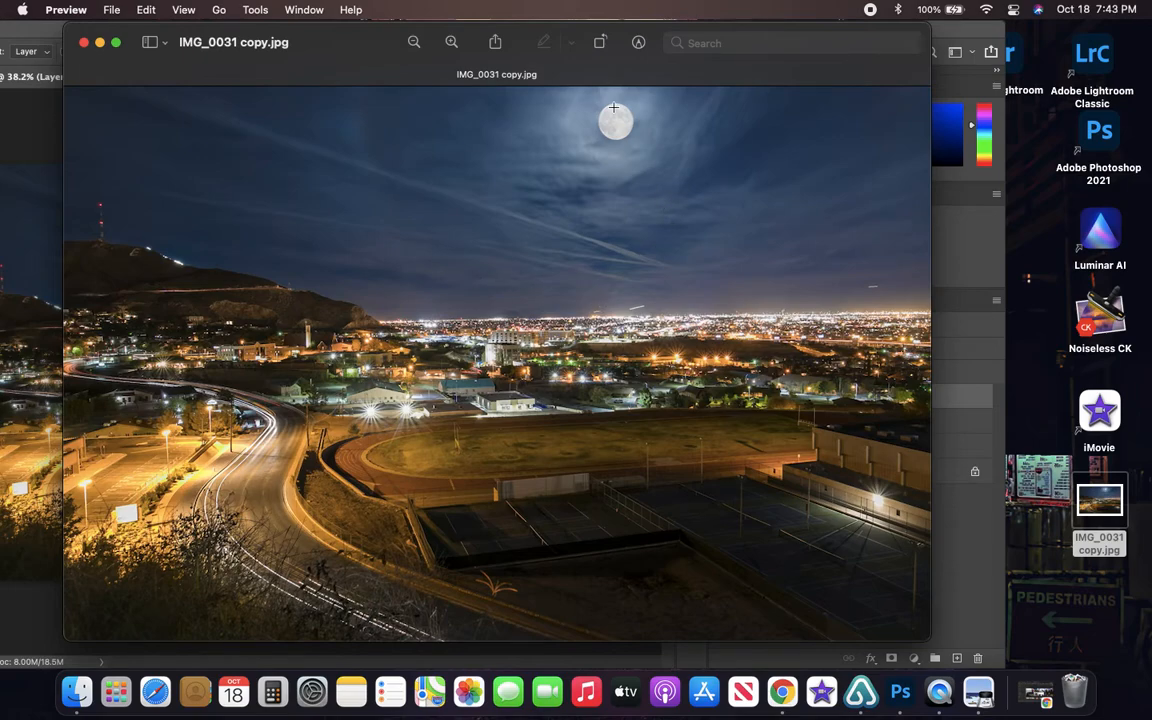
click(84, 43)
- Switch to Adobe Lightroom in Chrome and go to the newest photos, October 2021, in All Photos
drag(622, 34, 712, 35)
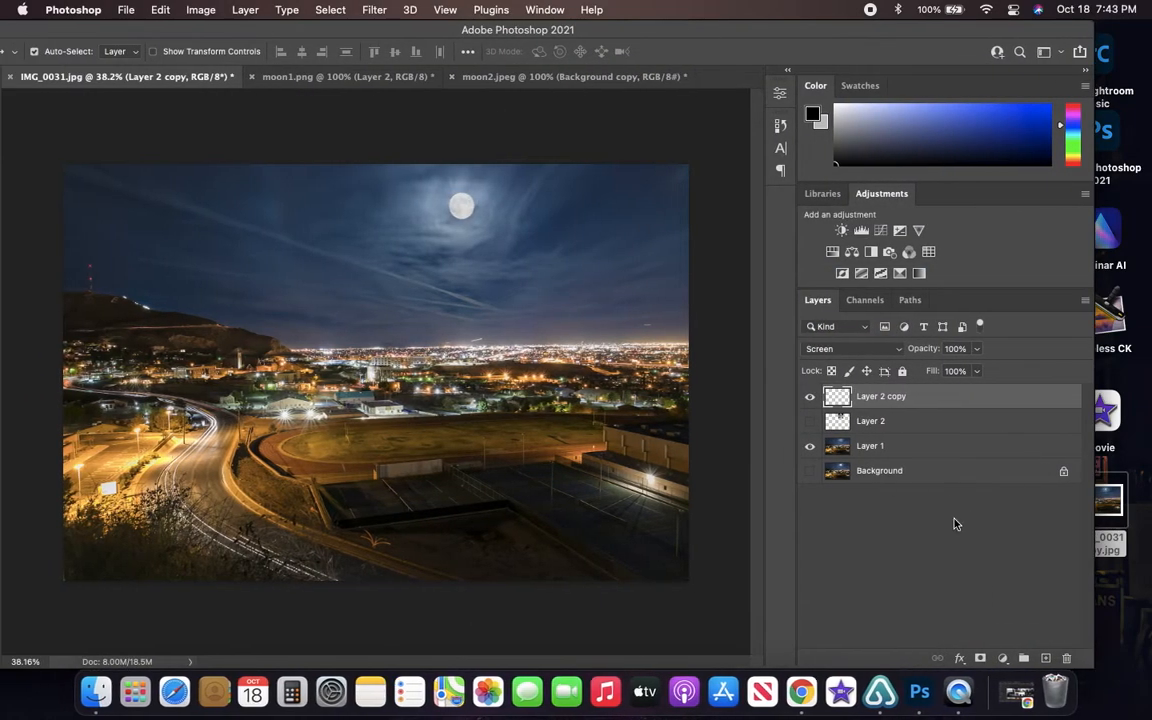
click(800, 690)
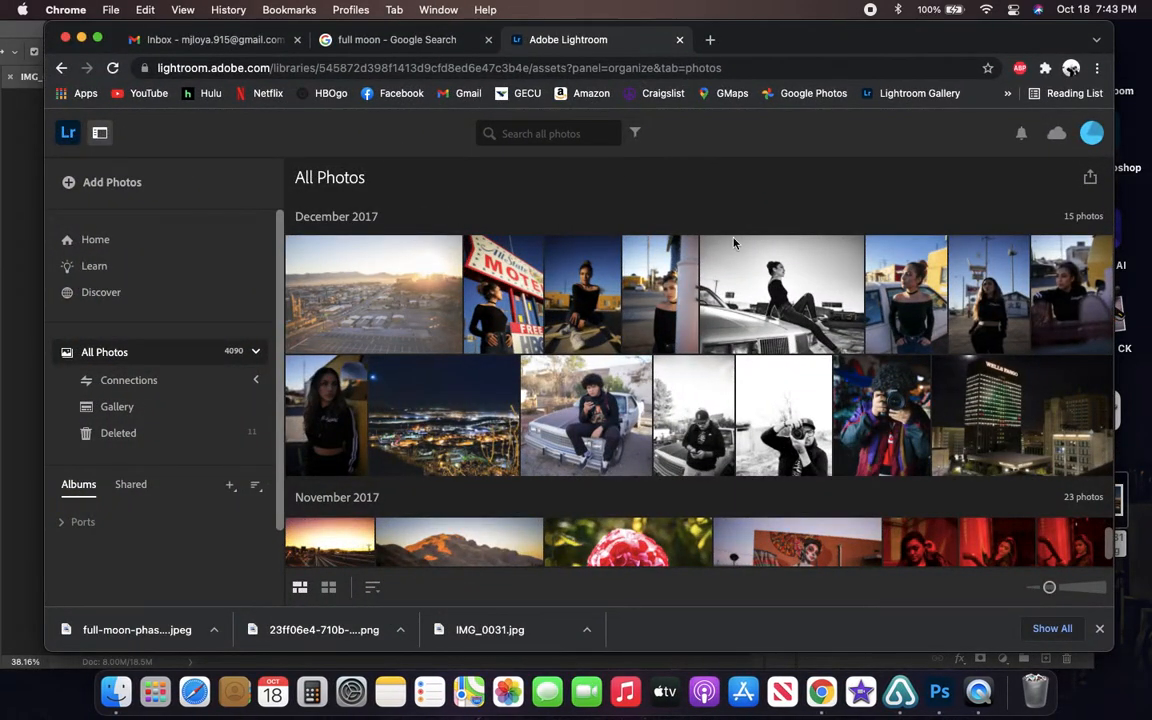
drag(1109, 557, 1114, 551)
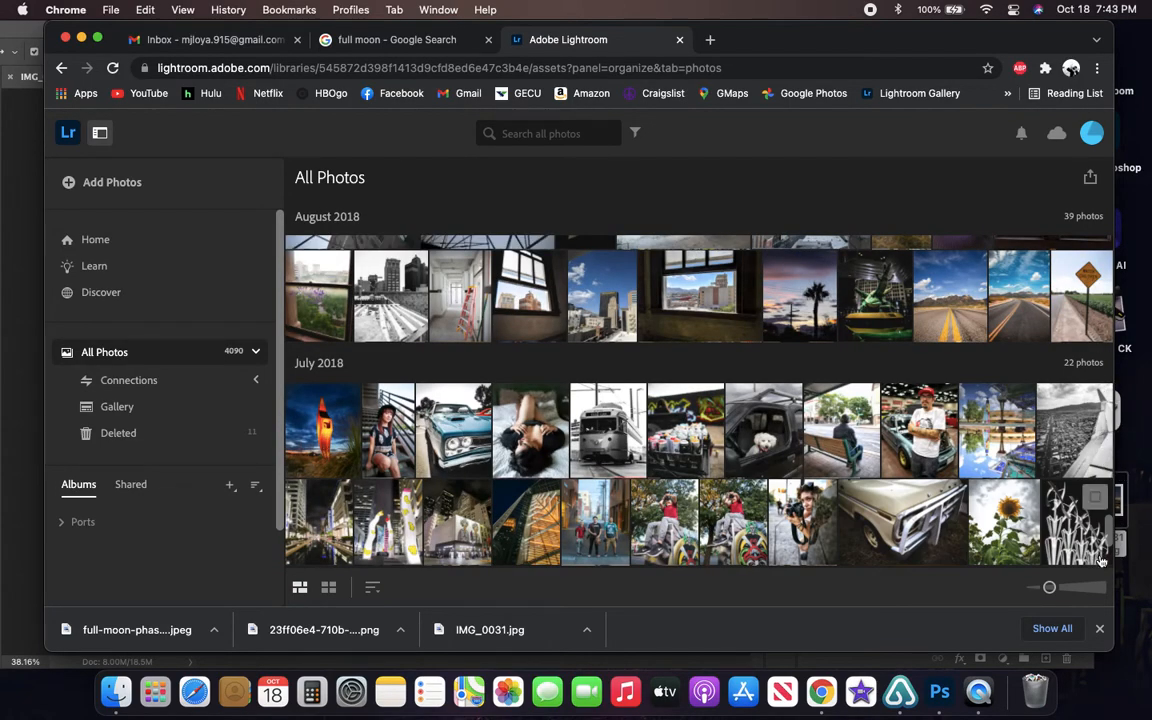
drag(1106, 525, 1106, 180)
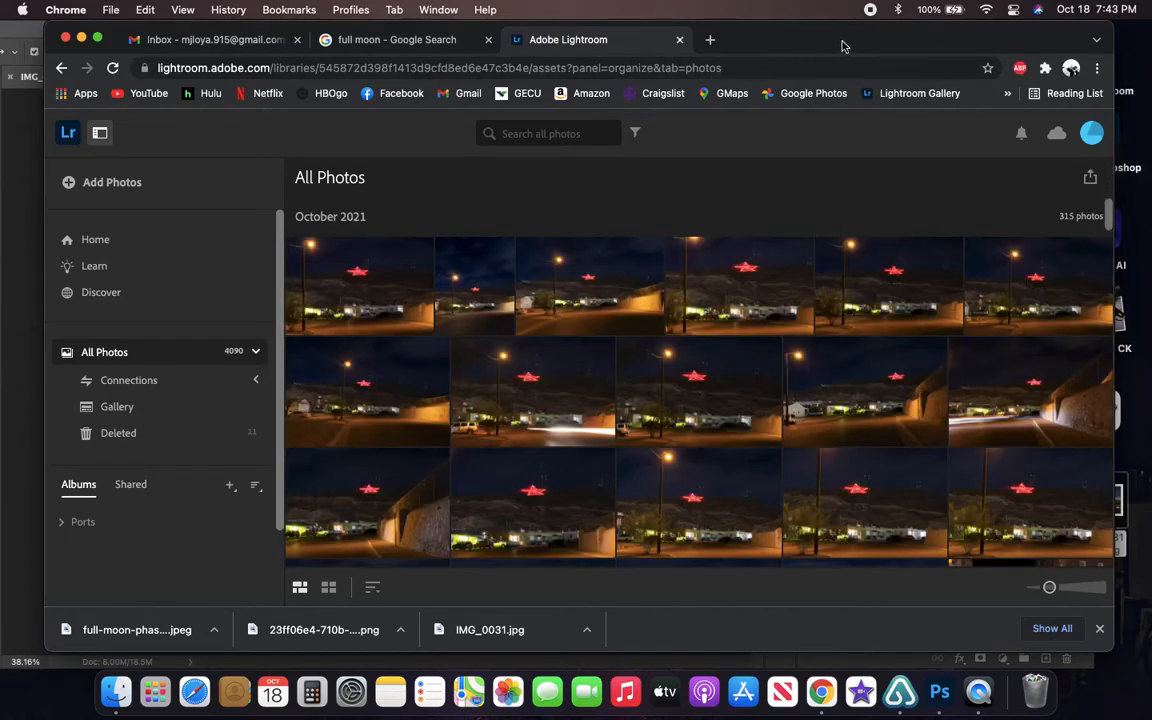
- Rearrange the Photoshop and Chrome windows to reach the desktop and upload IMG_0031 copy.jpg to the Lightroom library
drag(843, 44, 649, 212)
drag(85, 29, 116, 33)
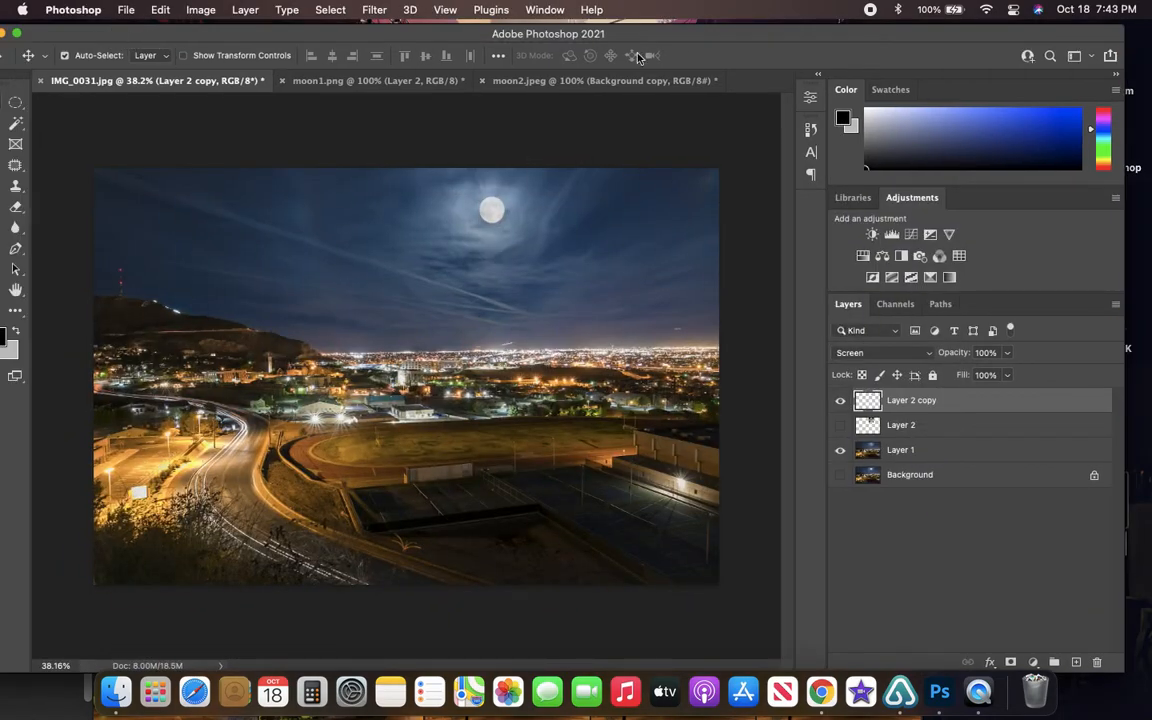
drag(835, 38, 342, 34)
drag(842, 211, 874, 67)
drag(1117, 556, 758, 402)
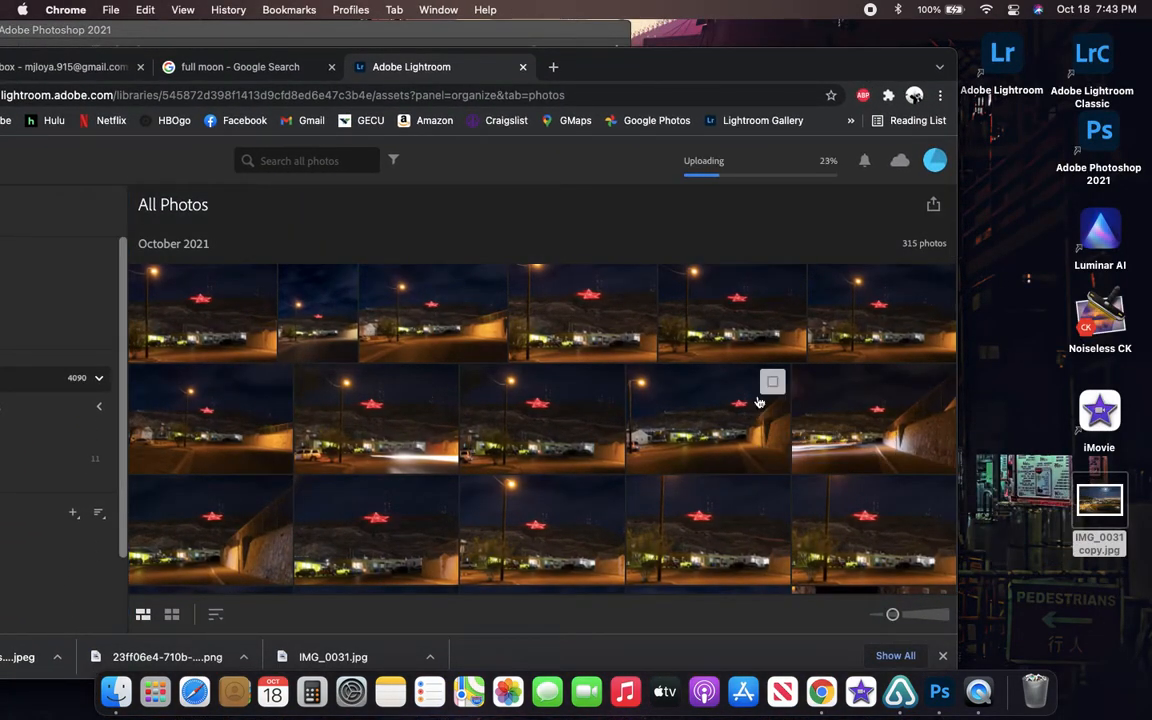
drag(630, 77, 761, 66)
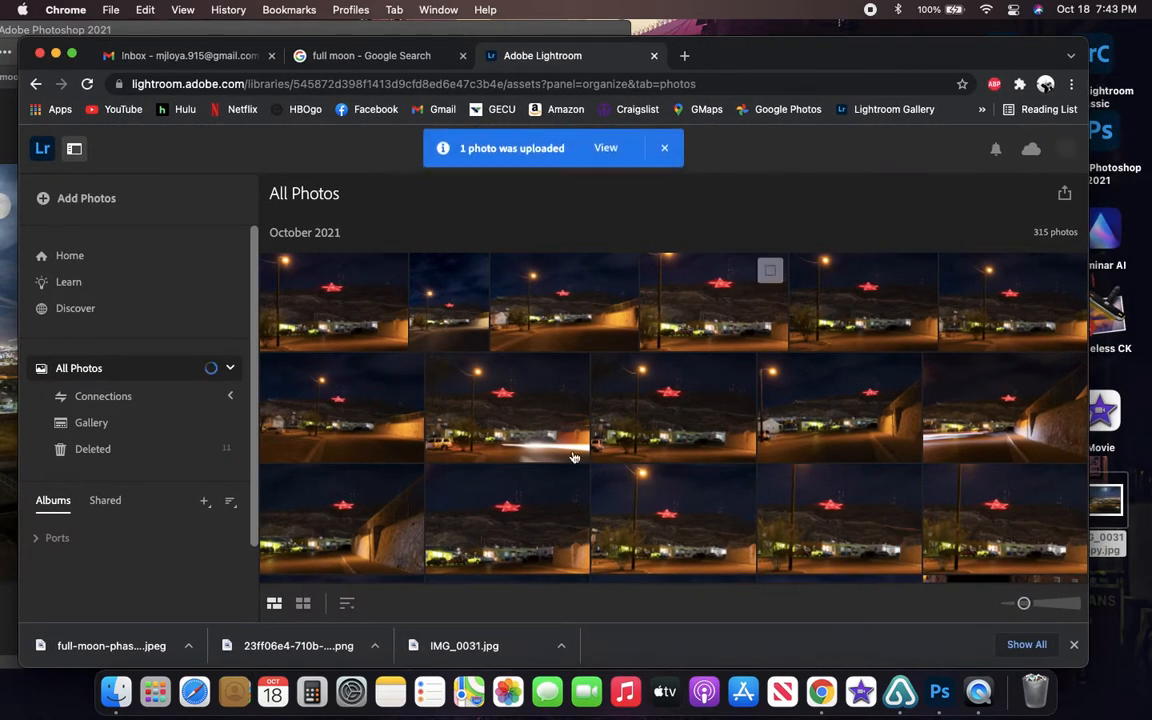
click(666, 151)
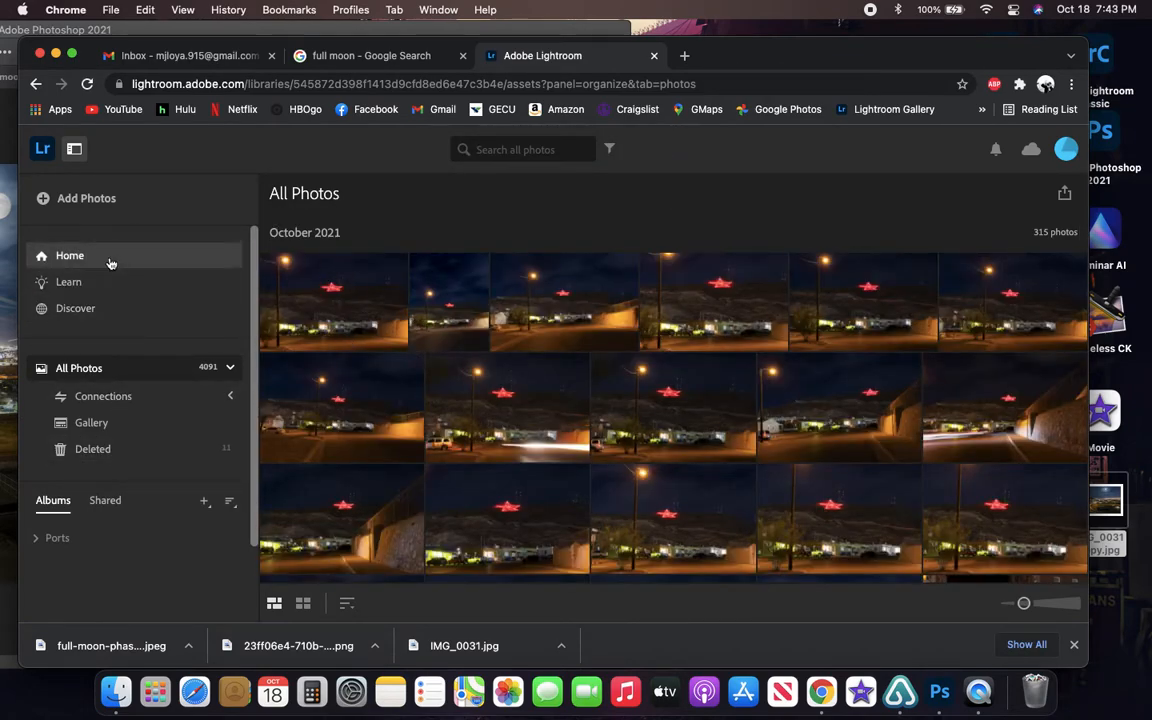
- Reload All Photos by way of the Lightroom home page and view the uploaded moonlit cityscape enlarged
scroll(91, 273, down, 1)
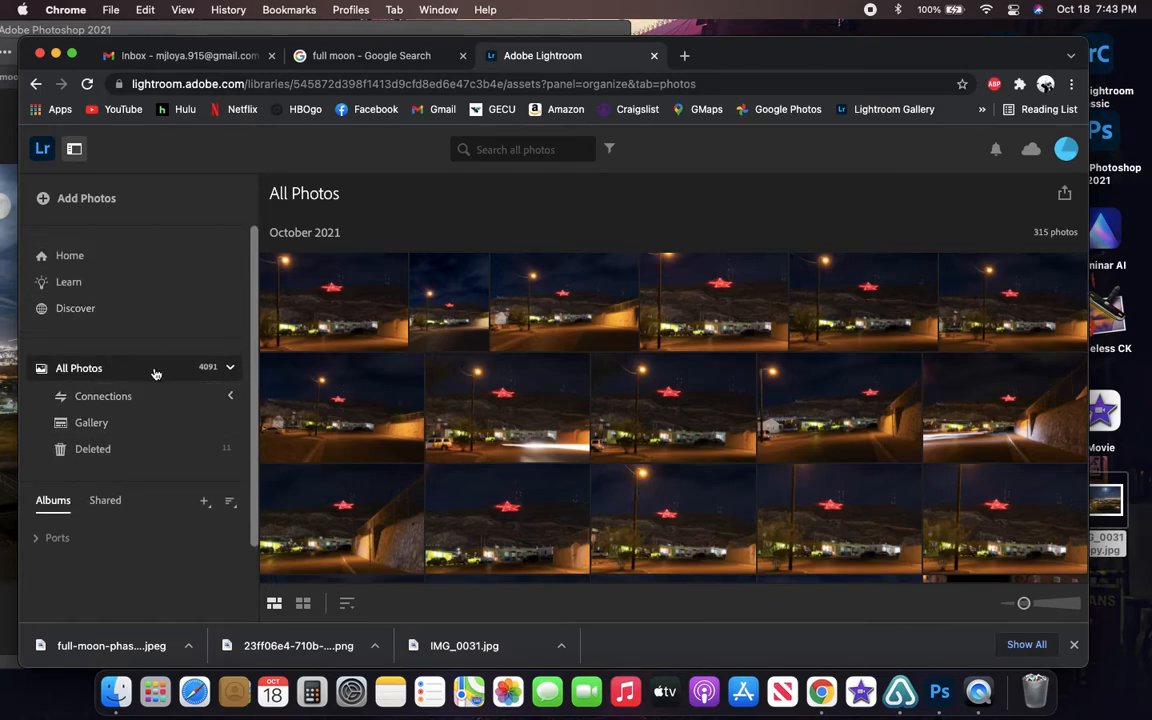
click(68, 256)
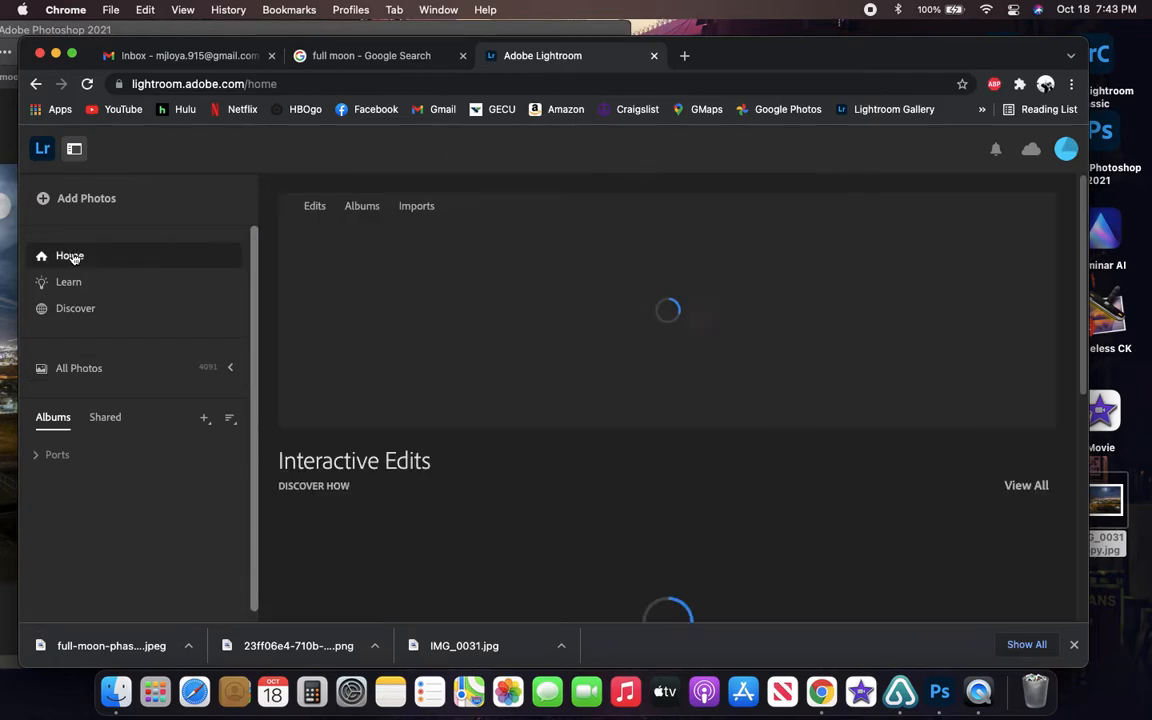
scroll(310, 444, down, 10)
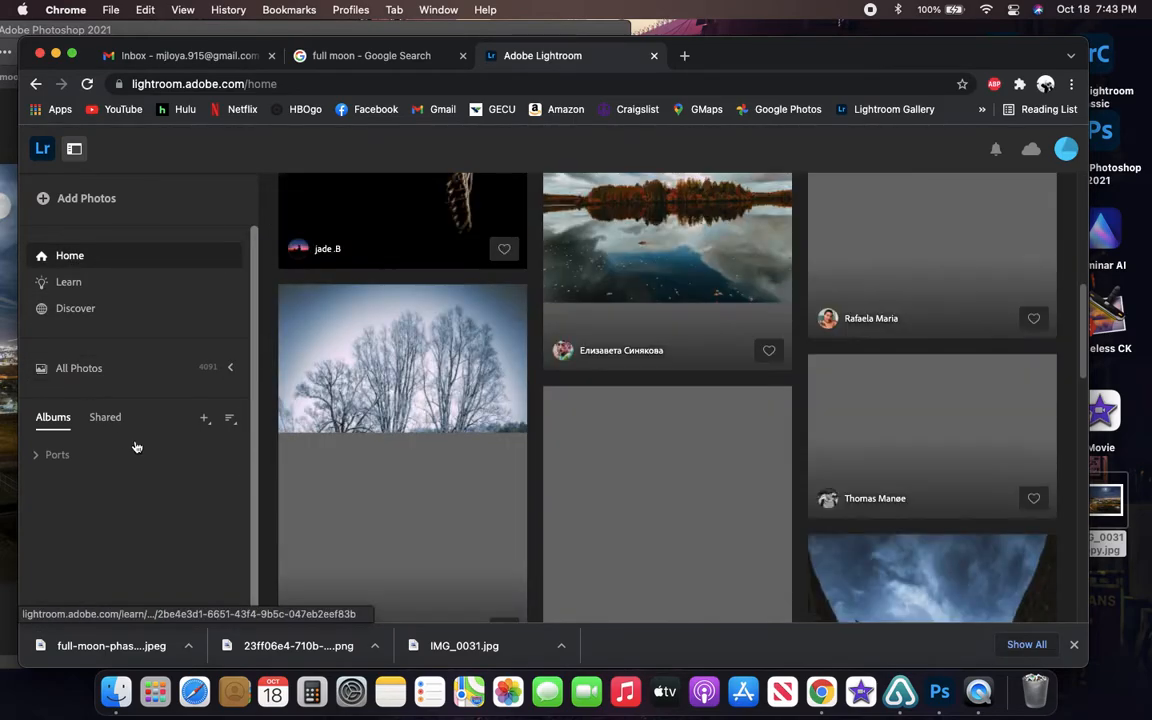
click(72, 370)
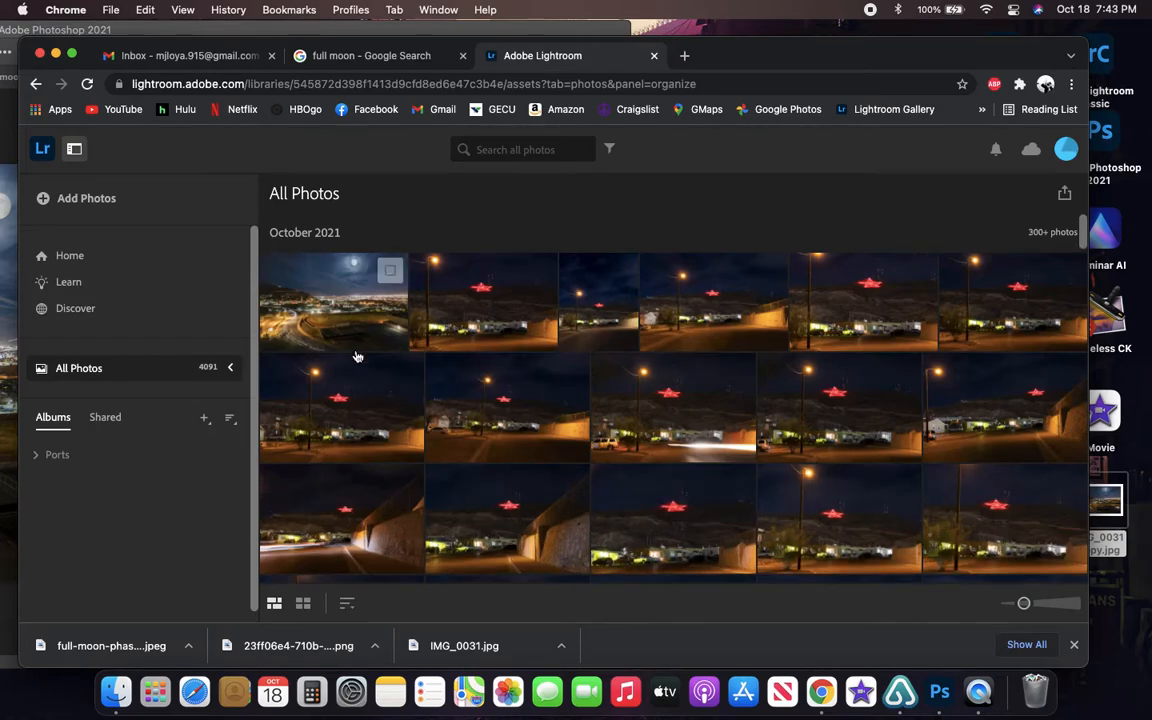
click(333, 291)
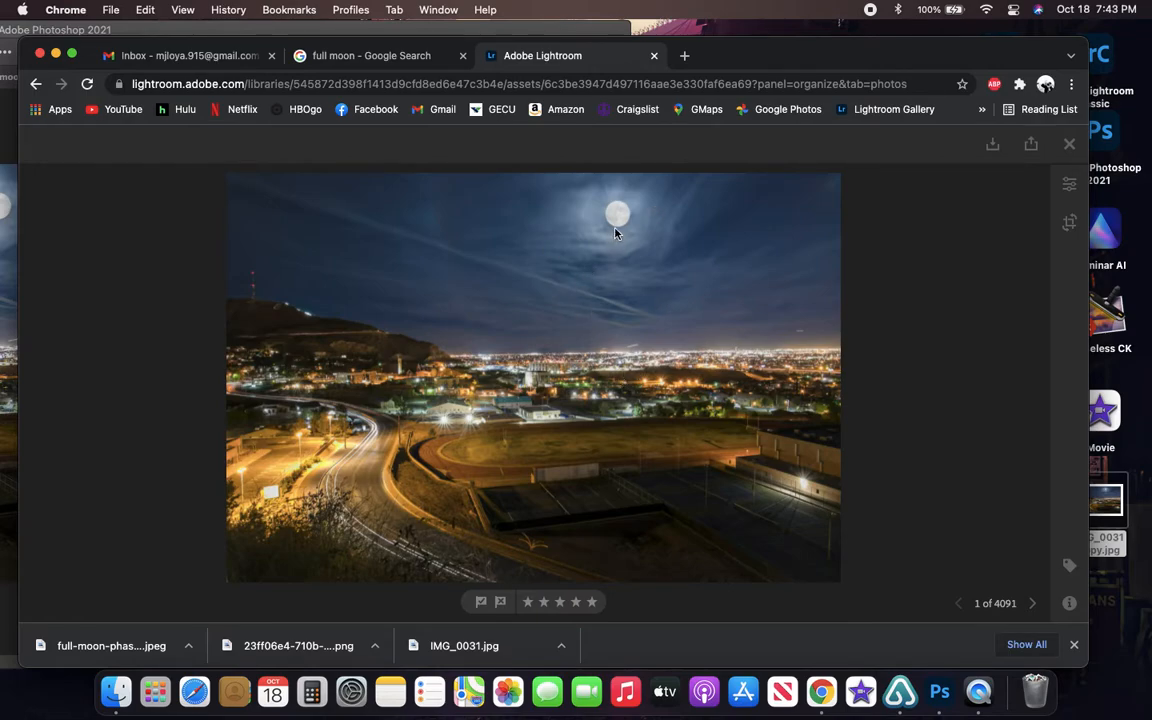
drag(756, 56, 813, 58)
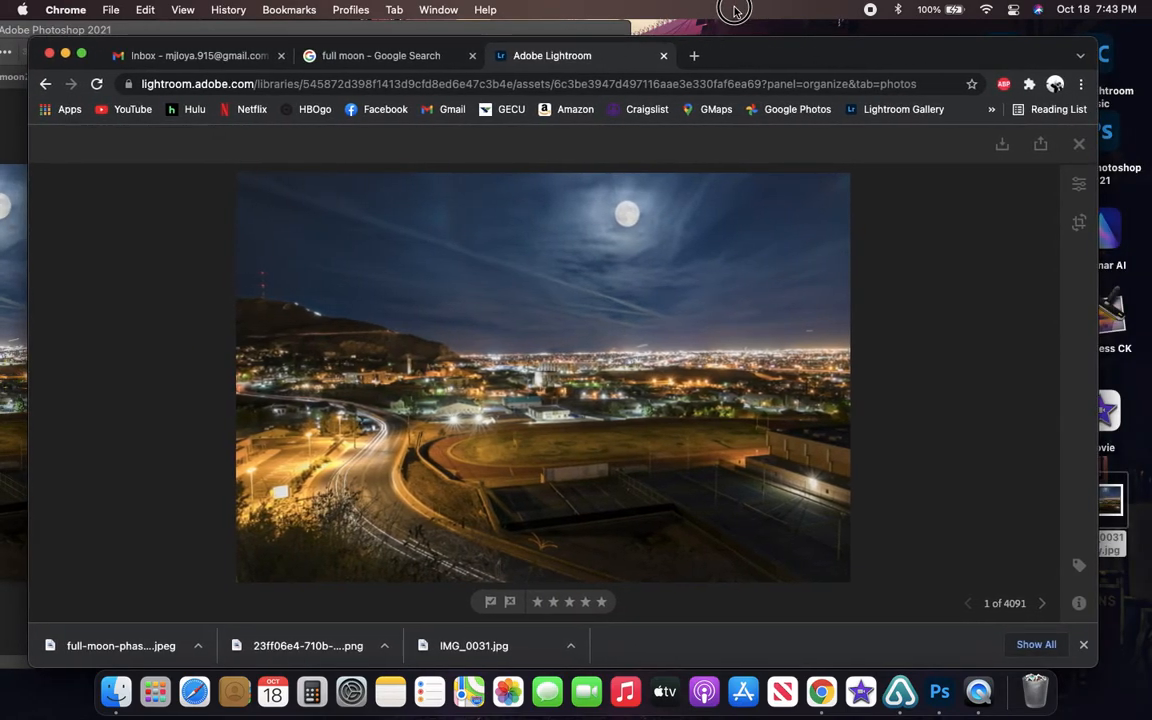
- Open the uploaded cityscape in Lightroom's edit view and dismiss the browser's list of downloads
drag(731, 45, 641, 40)
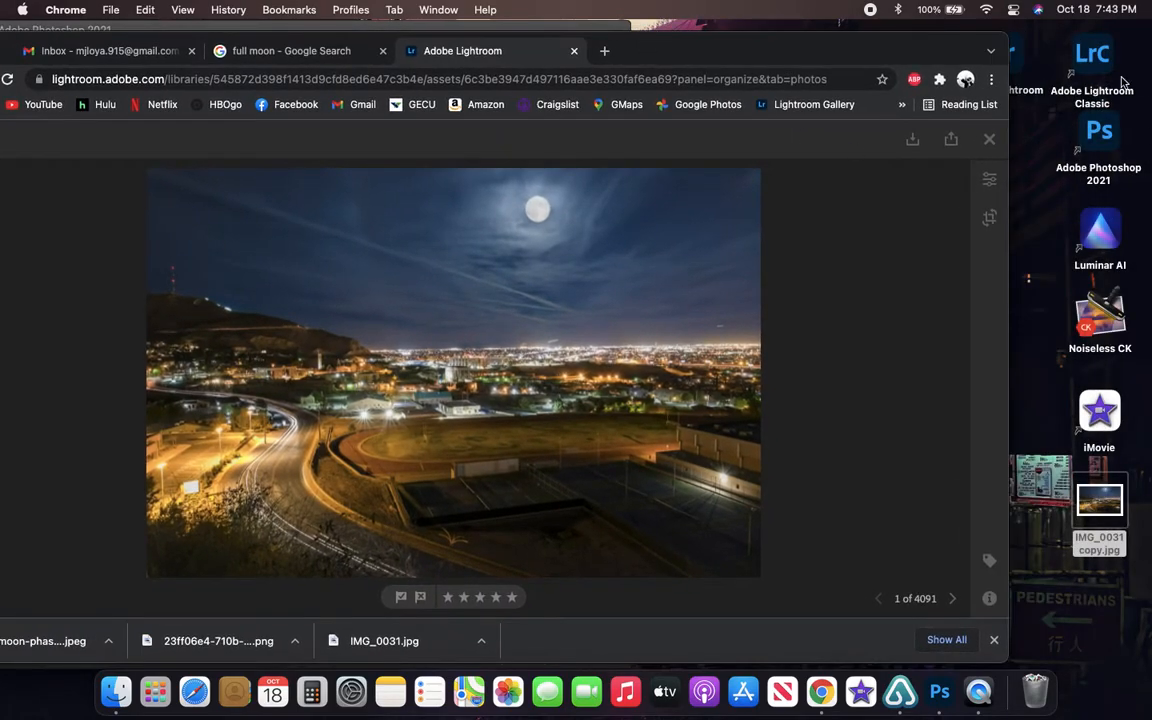
mouse_move(818, 49)
mouse_down()
mouse_move(900, 41)
mouse_move(857, 141)
mouse_move(851, 57)
mouse_move(818, 39)
mouse_up()
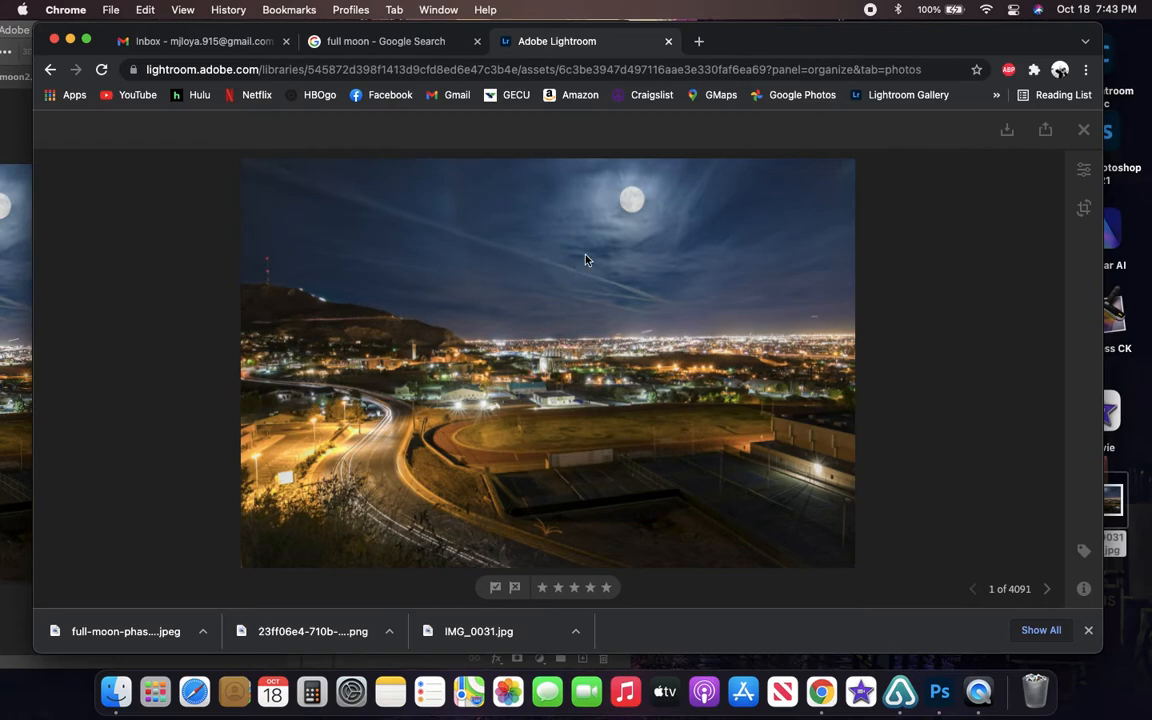
click(1084, 169)
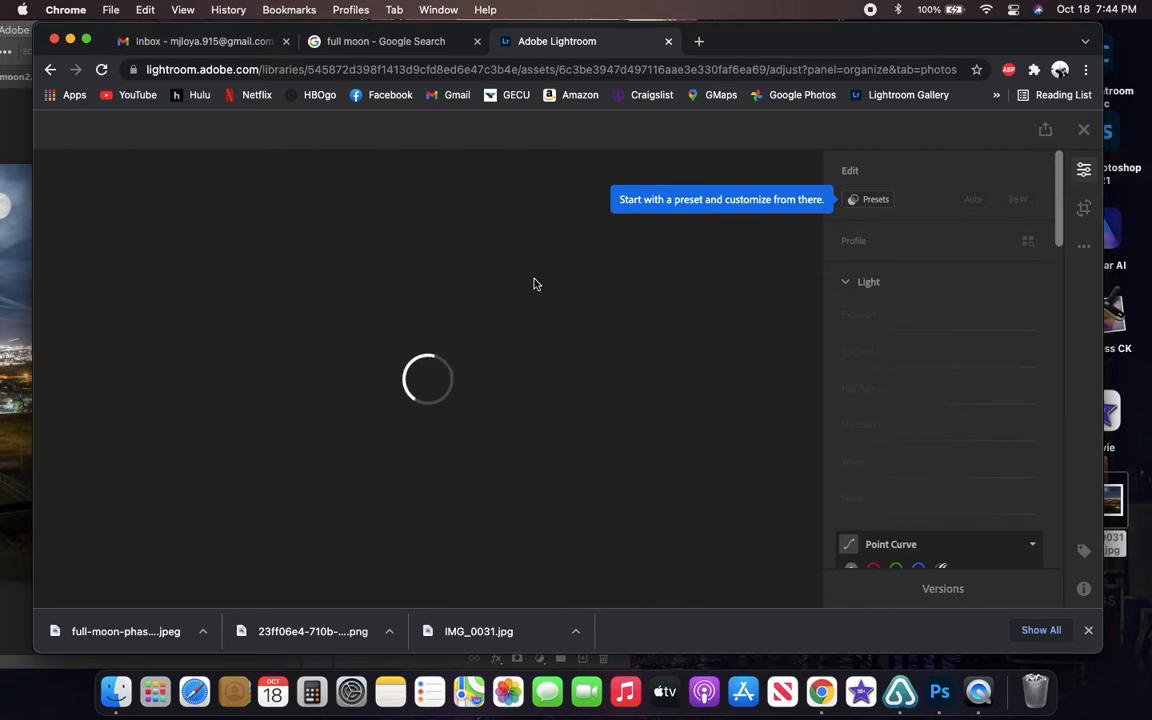
click(1088, 630)
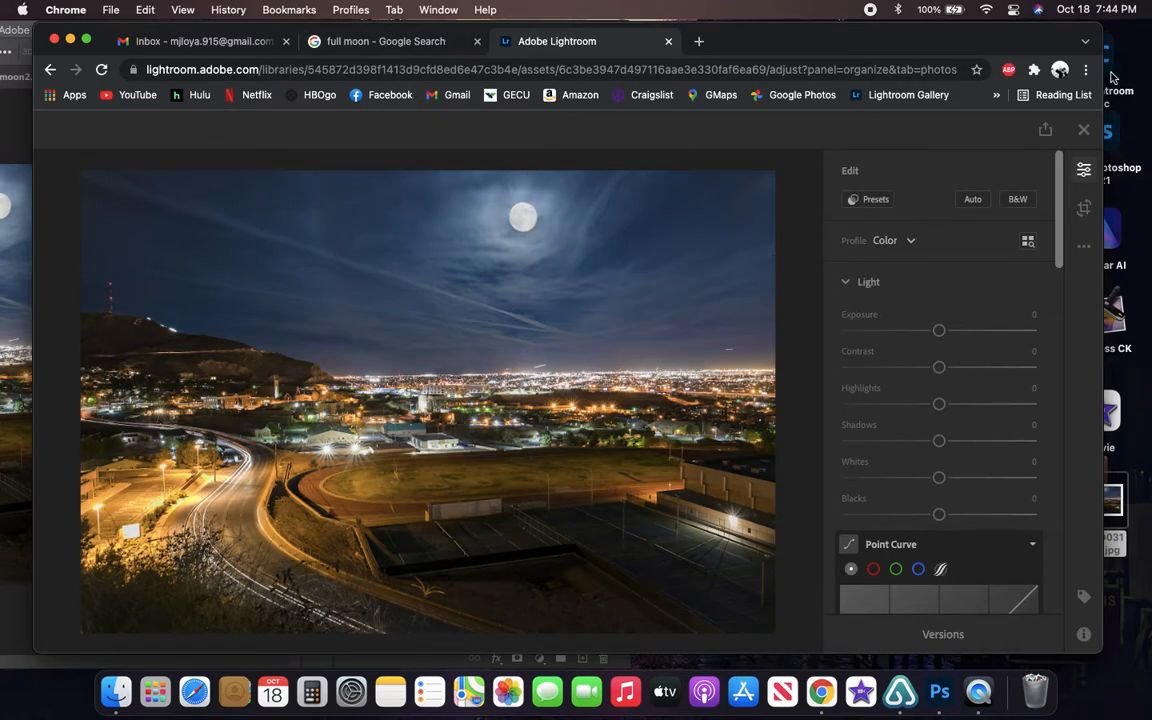
- Minimize Chrome, bring the Photoshop window back into view and hide Layer 2 copy in IMG_0031.jpg
click(70, 39)
drag(236, 38, 766, 26)
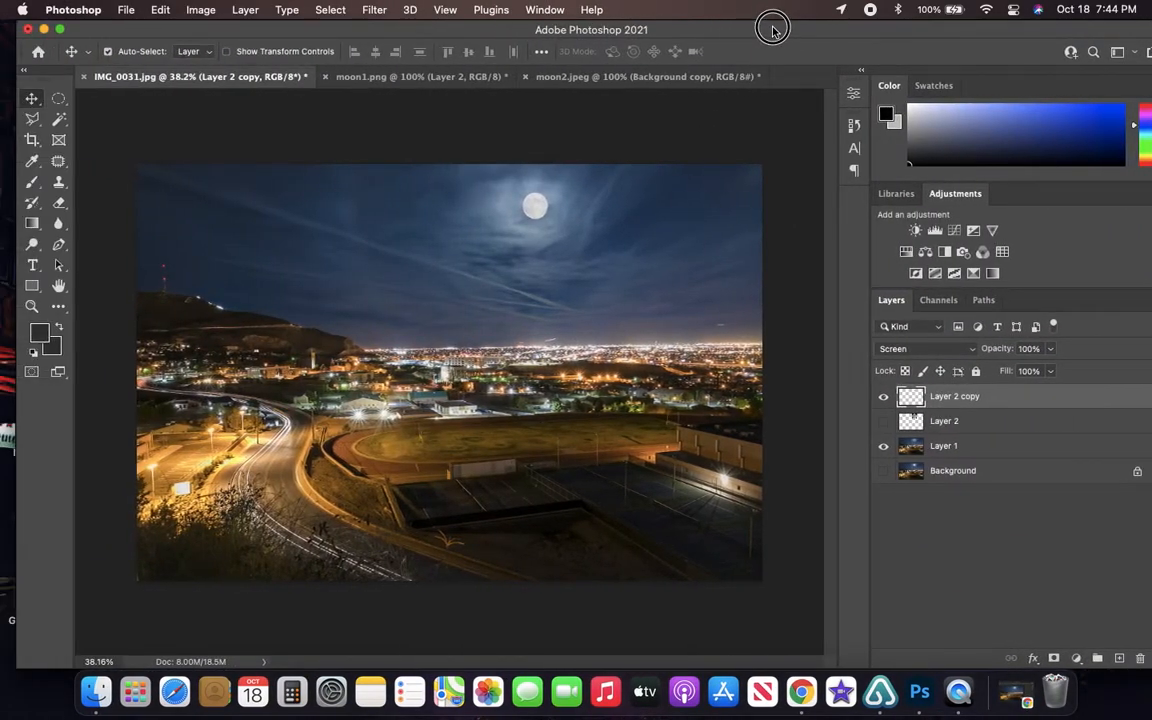
click(884, 397)
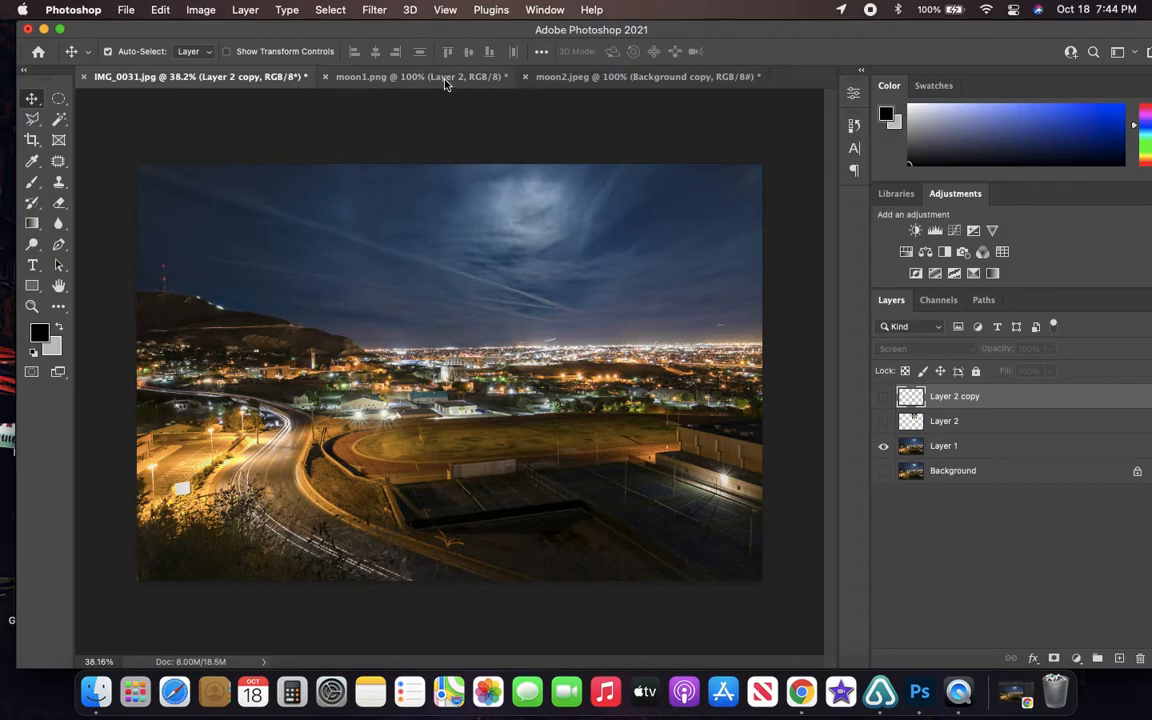
- In moon2.jpeg, select the area around the moon with a four-sided Polygonal Lasso outline
click(591, 78)
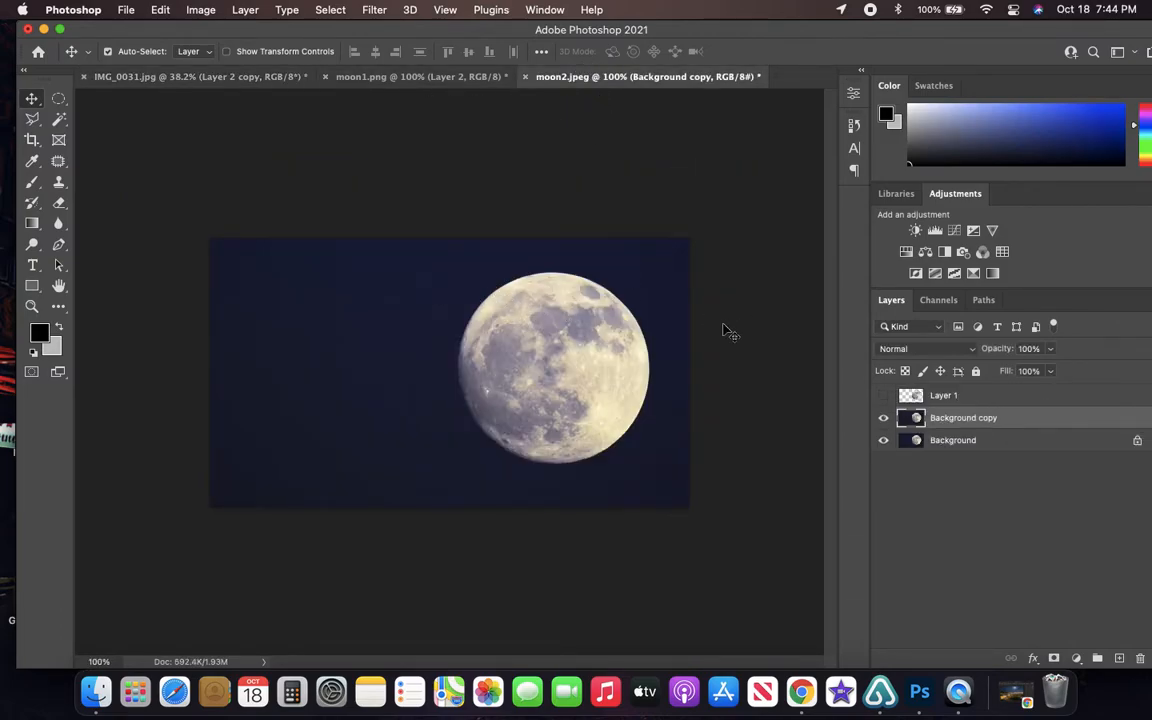
click(32, 119)
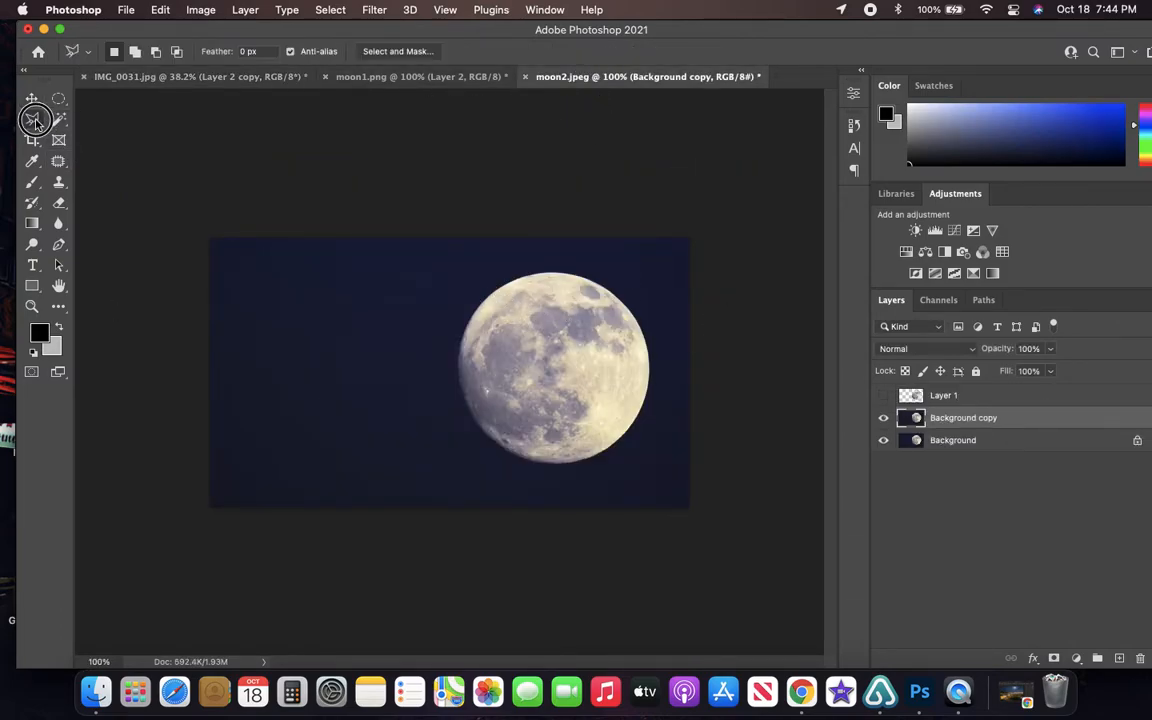
drag(32, 119, 119, 145)
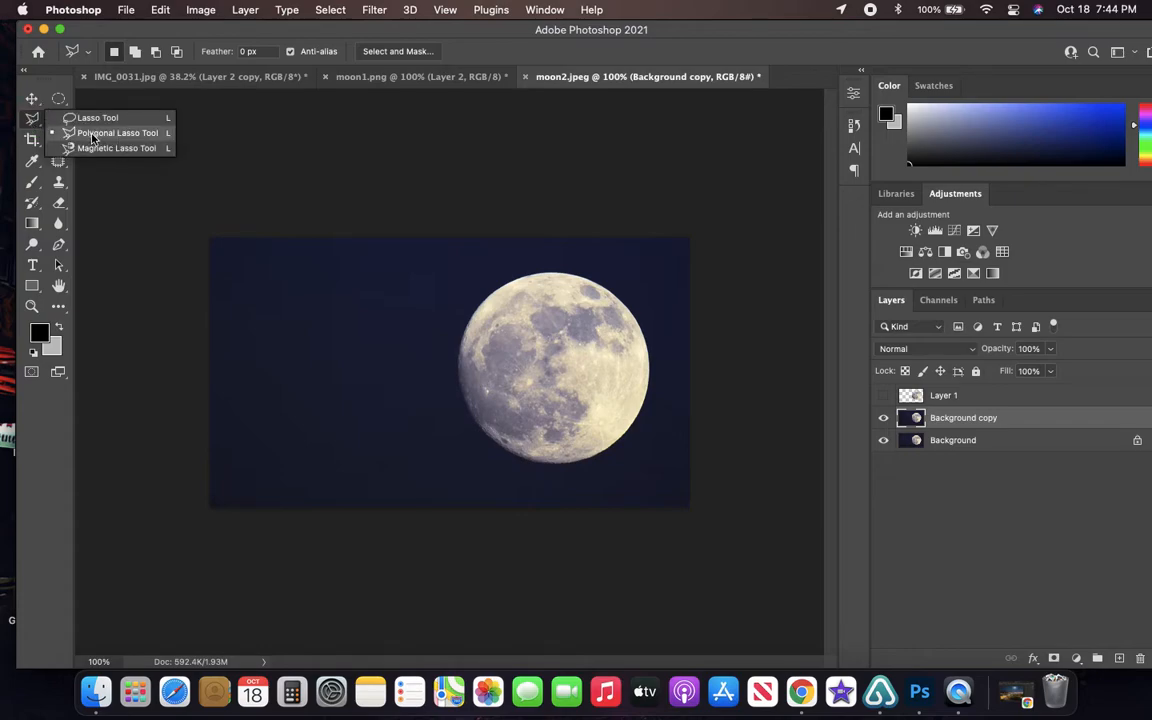
click(426, 218)
click(438, 515)
click(718, 503)
click(706, 213)
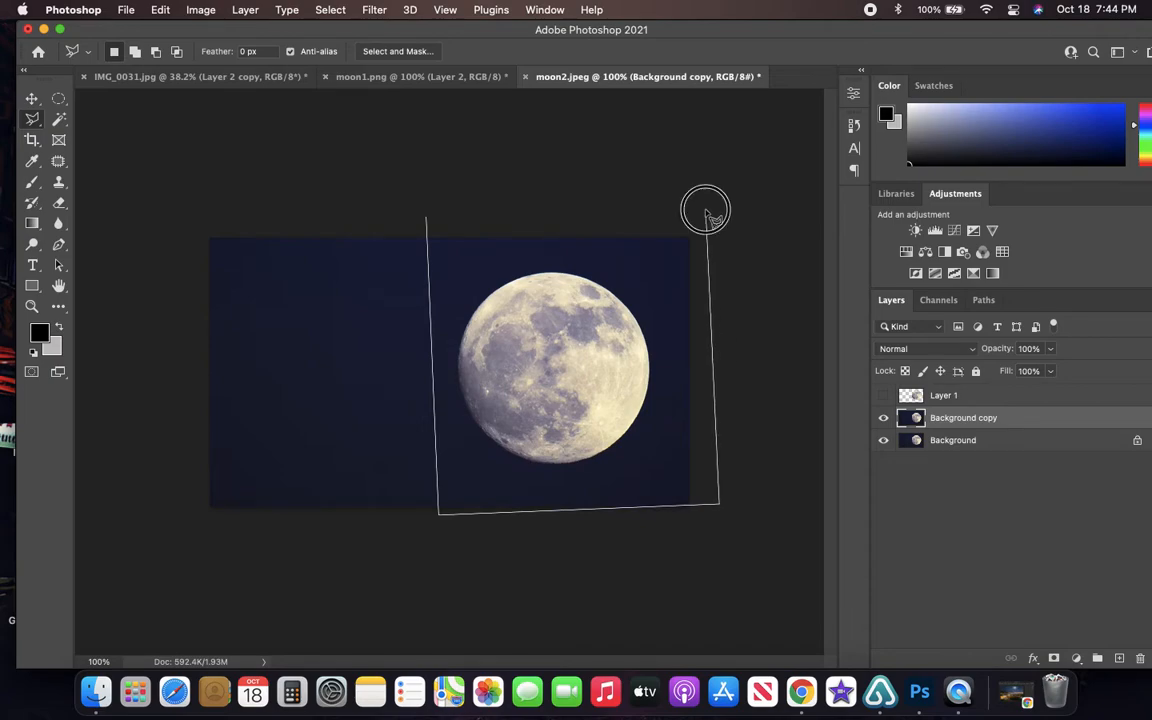
click(428, 221)
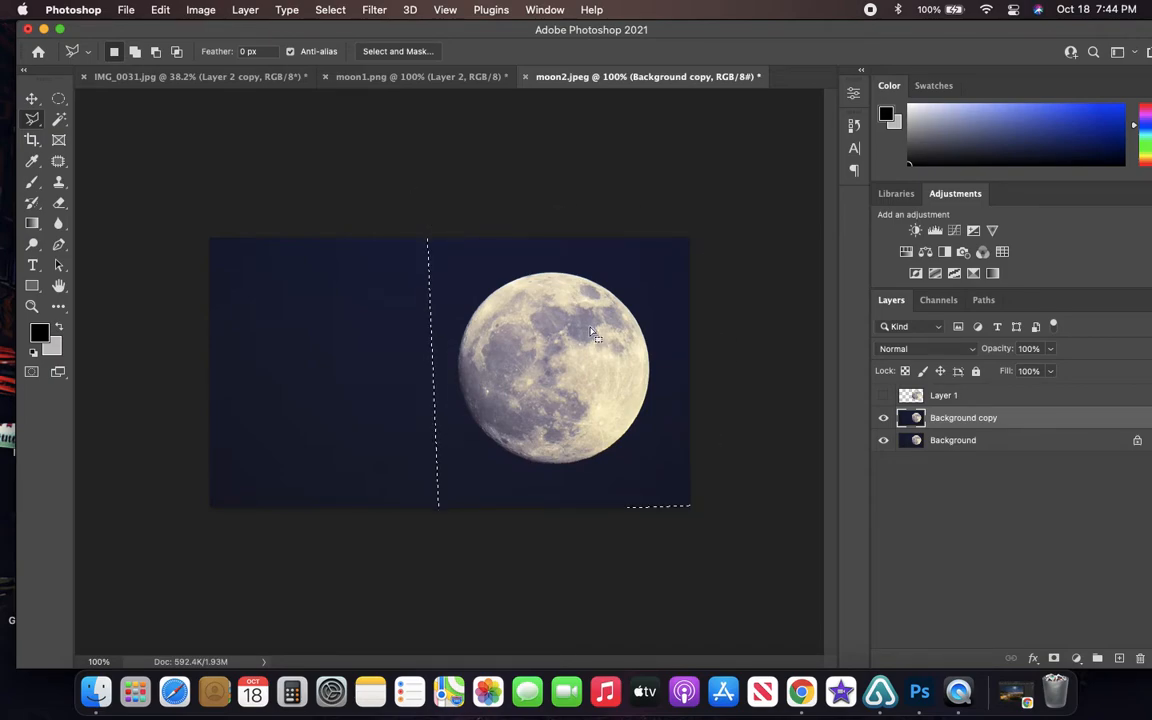
- Copy the selected moon to a new layer and hide the Background copy and Background layers
right_click(550, 338)
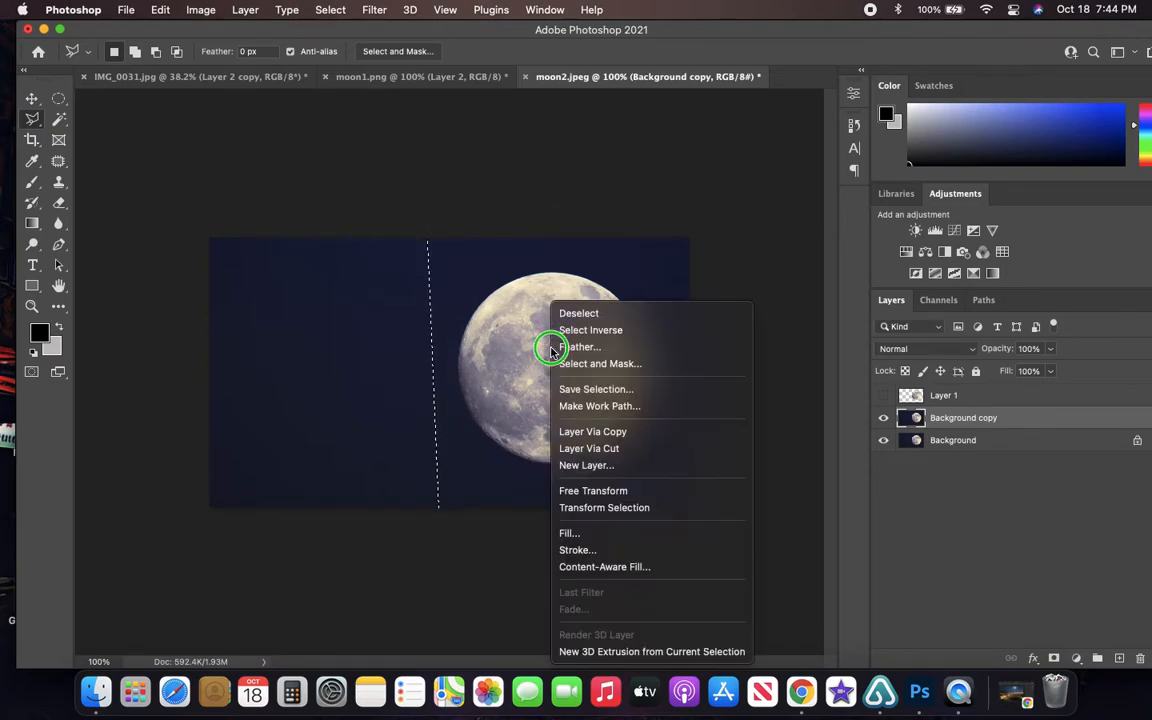
click(592, 434)
click(883, 440)
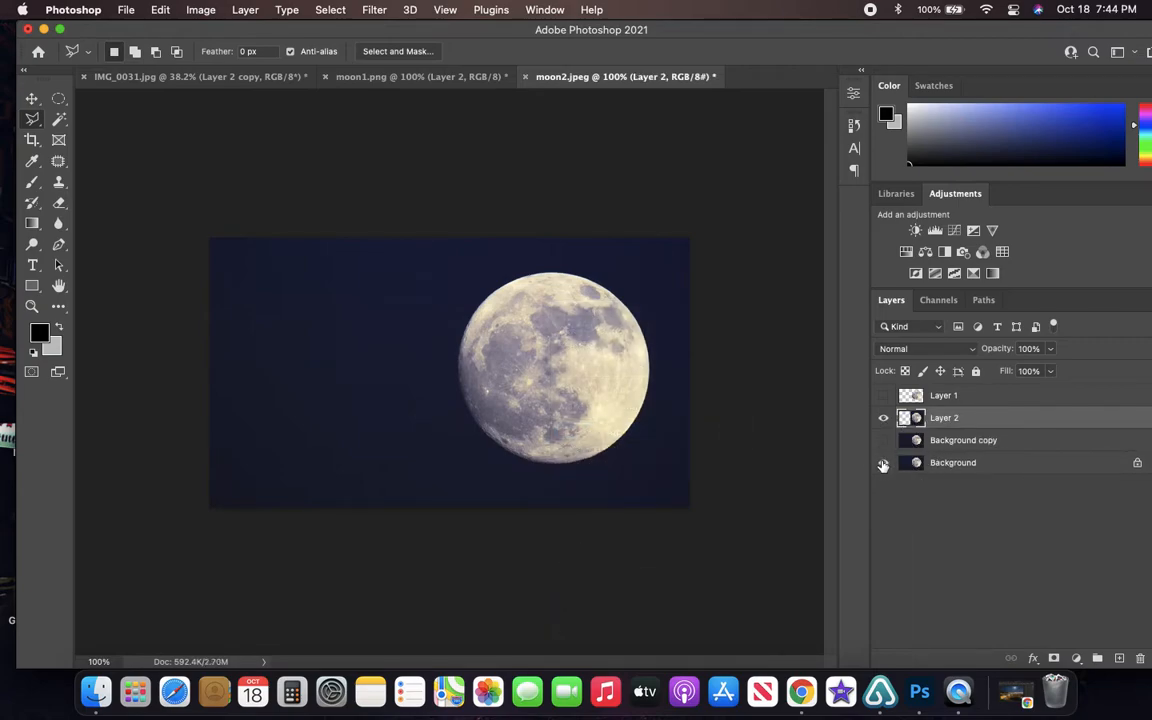
click(883, 462)
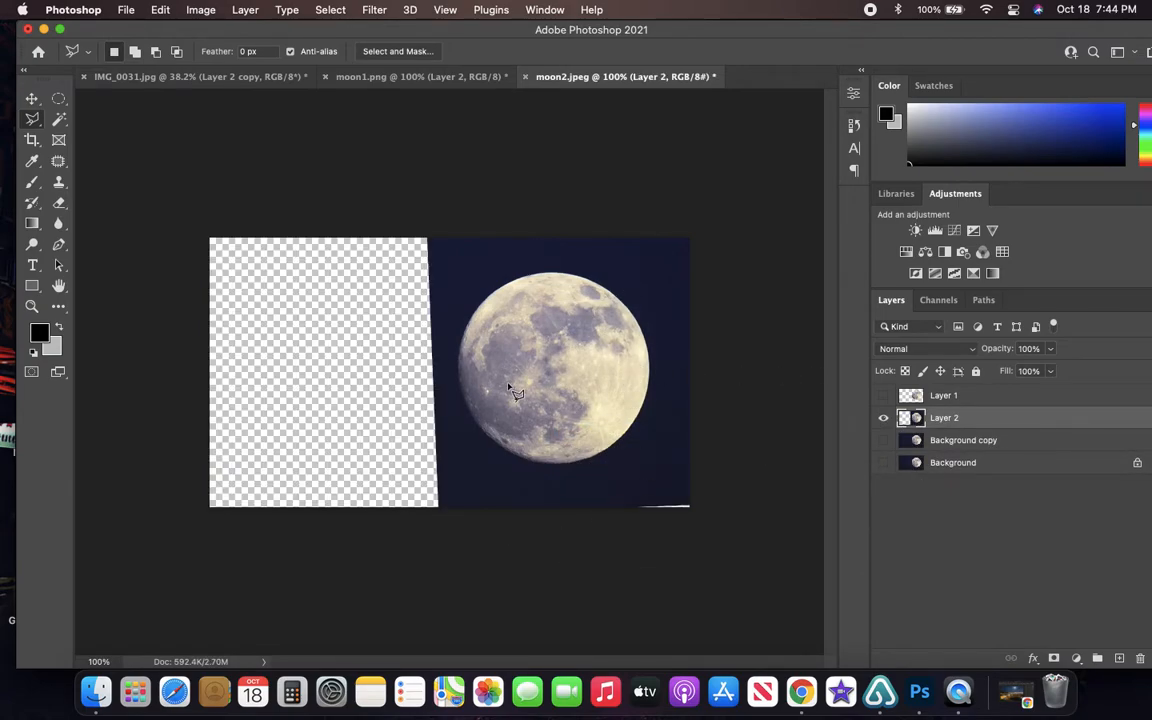
- Copy the entire moon layer from moon2.jpeg and paste it into IMG_0031.jpg
key(super+a)
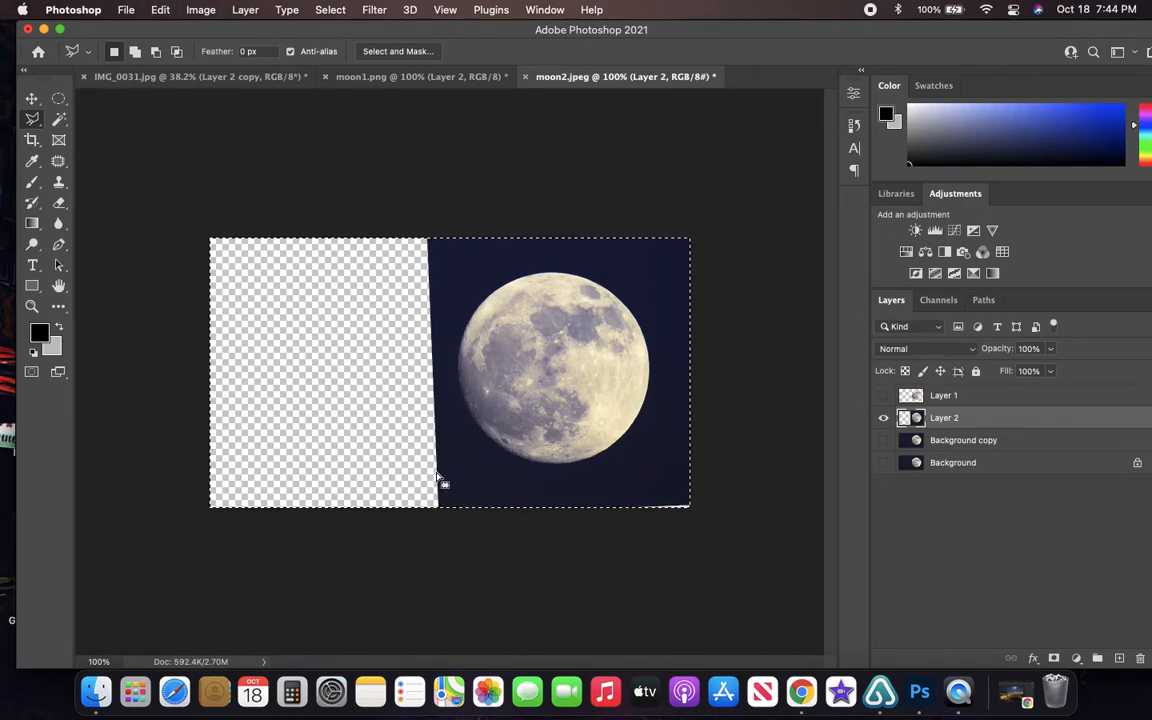
click(228, 77)
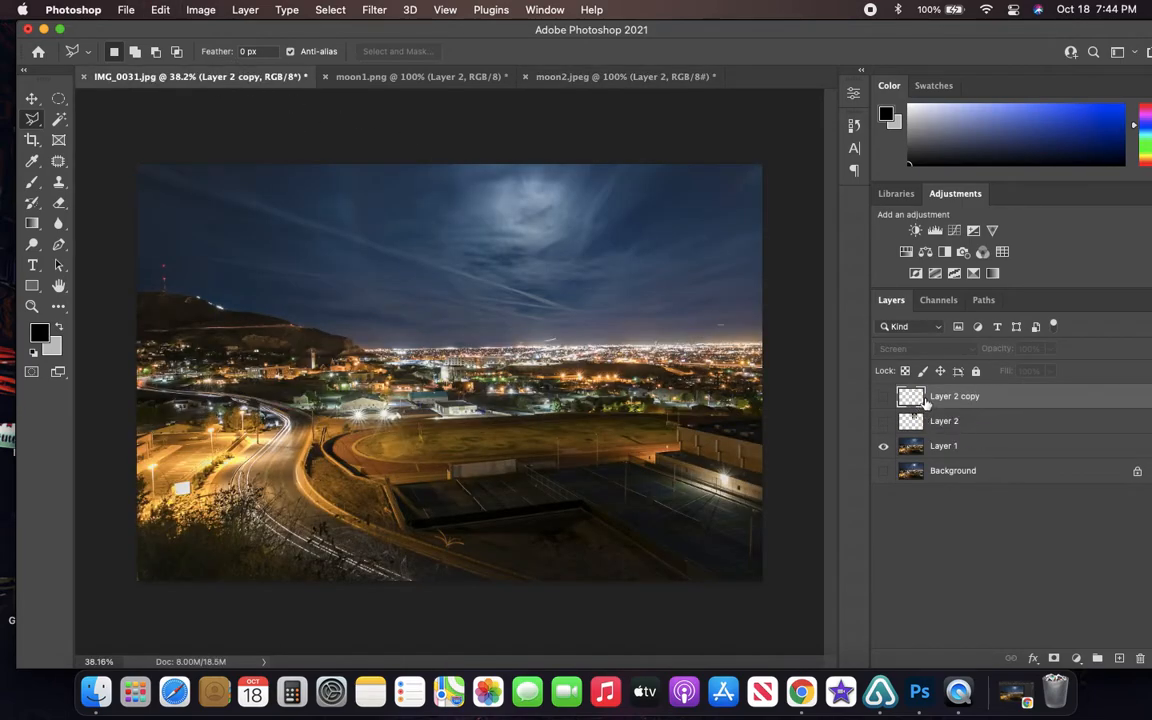
key(super+v)
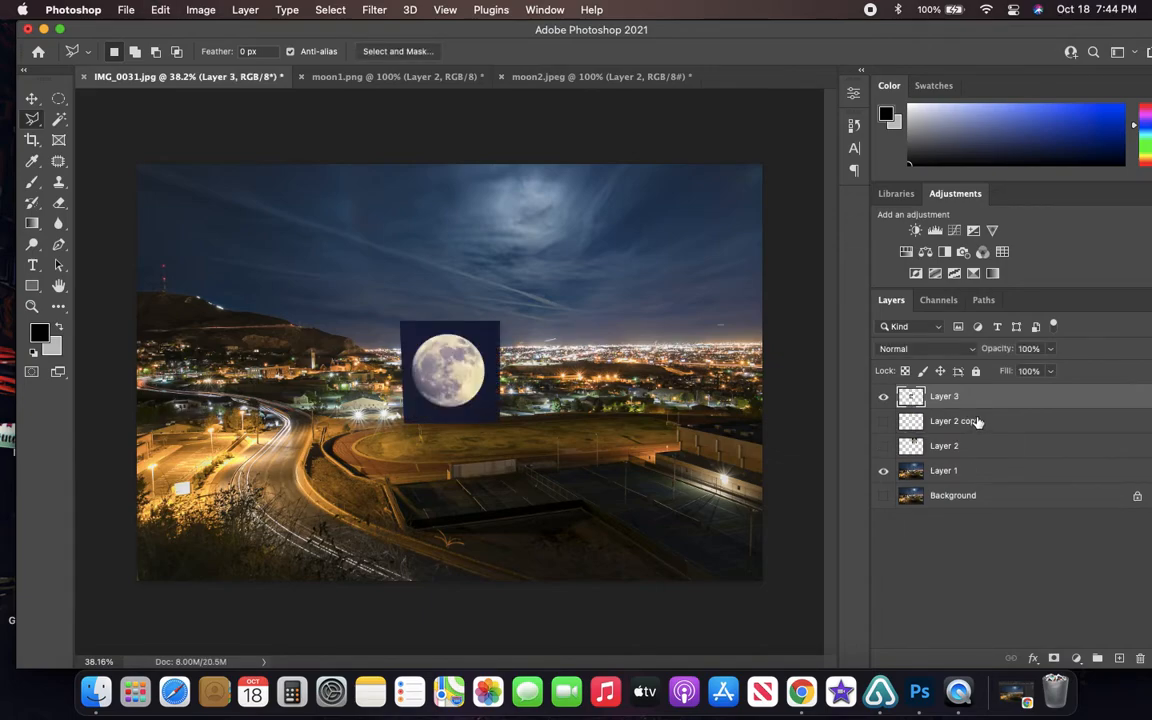
- Move the pasted moon up into the bright cloud halo in the sky and inspect it enlarged
click(32, 99)
drag(441, 358, 504, 223)
scroll(504, 235, up, 10)
scroll(704, 264, up, 3)
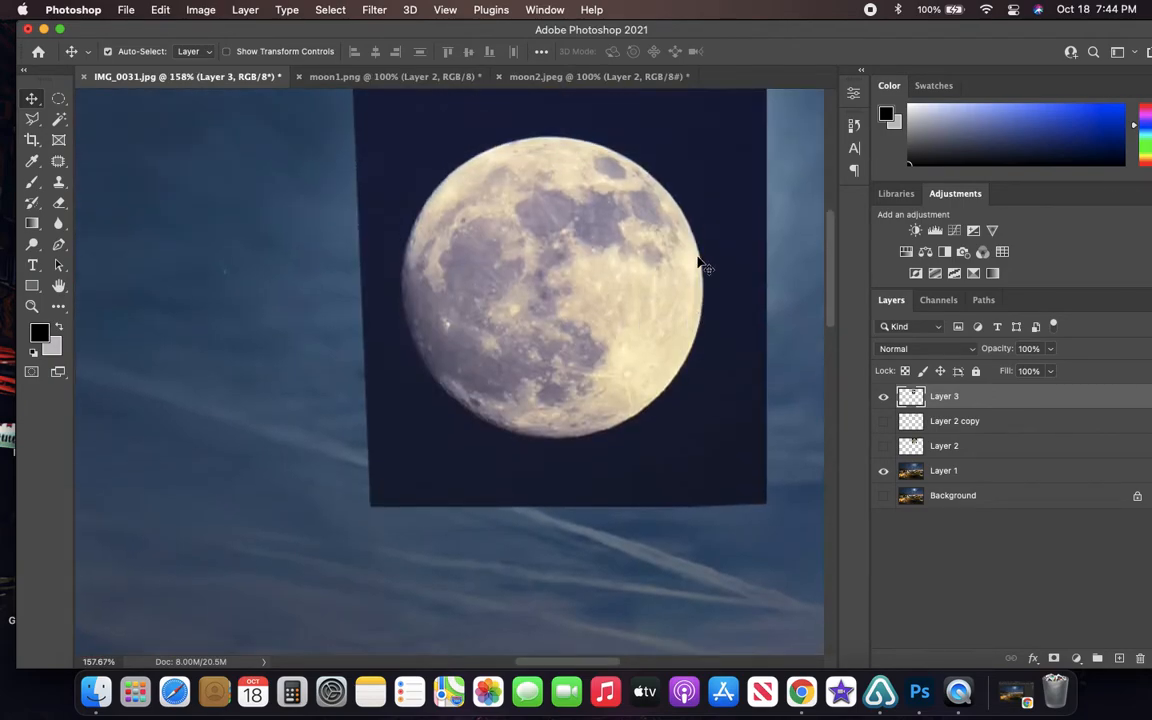
scroll(607, 342, right, 3)
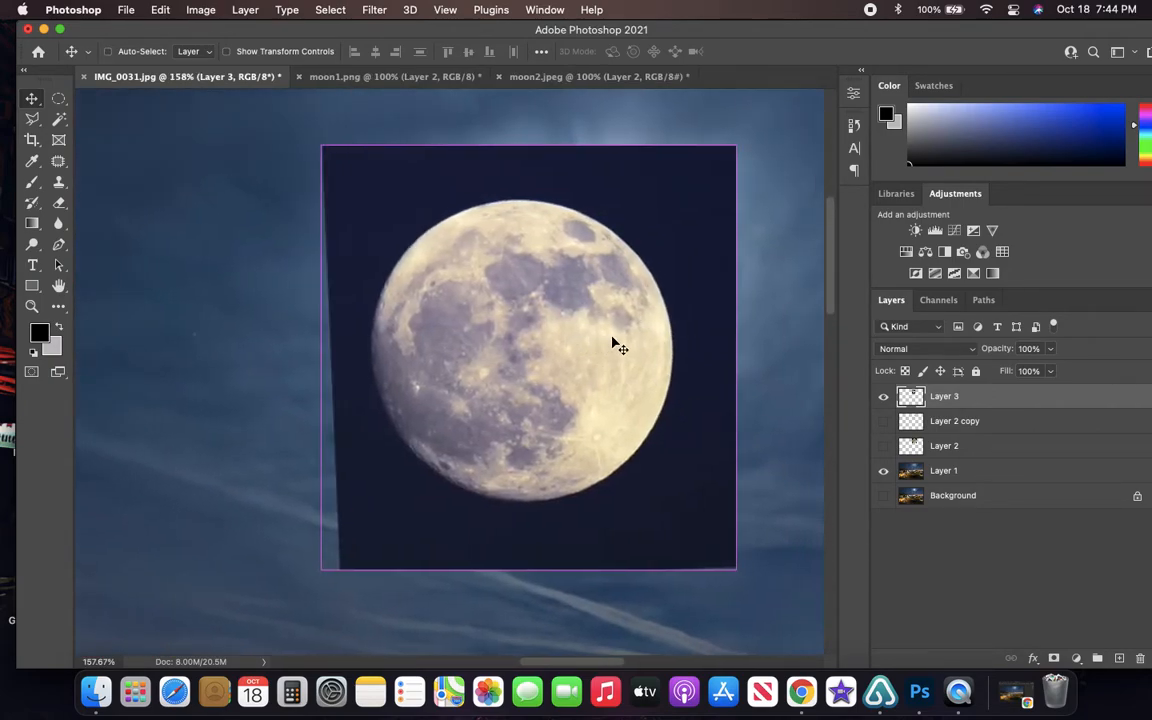
scroll(618, 336, down, 5)
scroll(618, 336, up, 4)
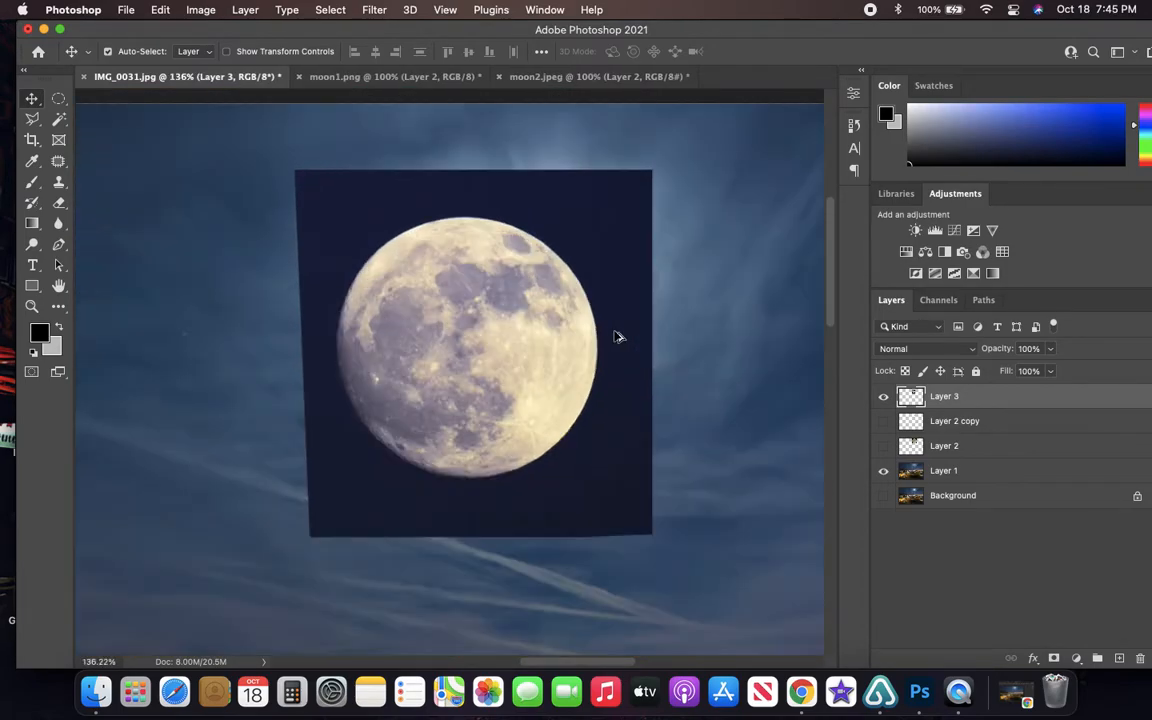
- Select the pasted moon's Layer 3 and try the Screen blend mode on it
click(949, 417)
click(947, 399)
click(944, 424)
click(945, 399)
click(946, 418)
click(948, 401)
click(921, 352)
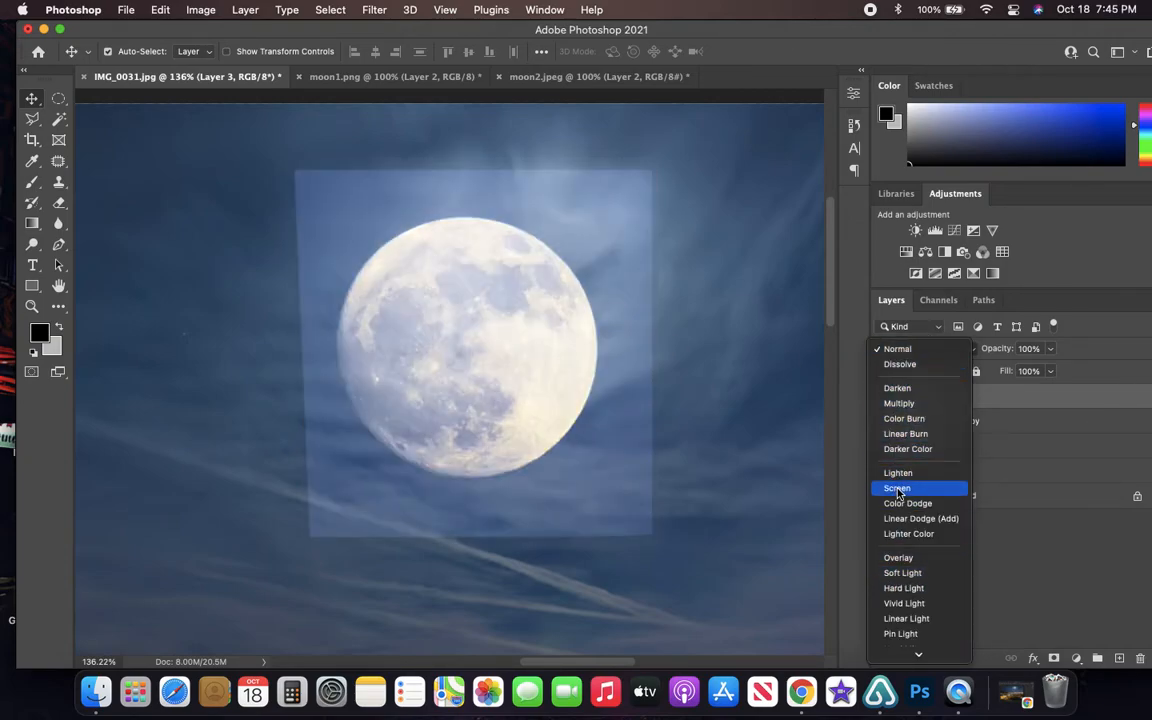
click(898, 489)
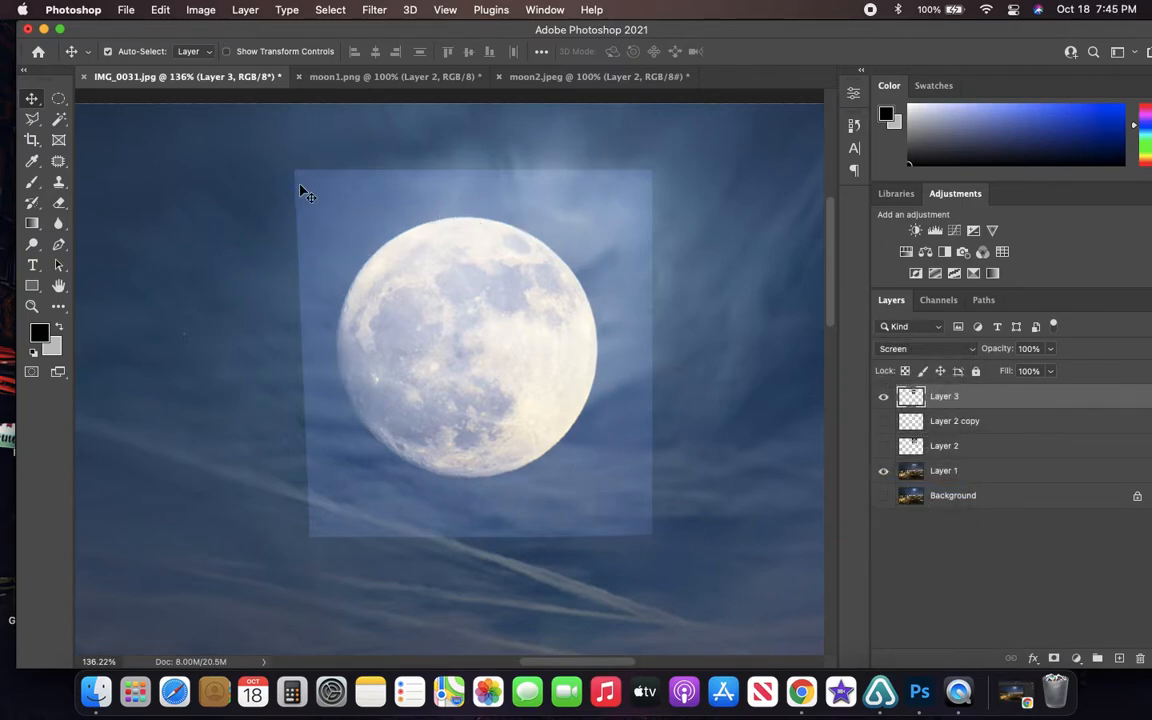
- Try the Darken blend mode on Layer 3 and replace it with Dissolve
click(948, 350)
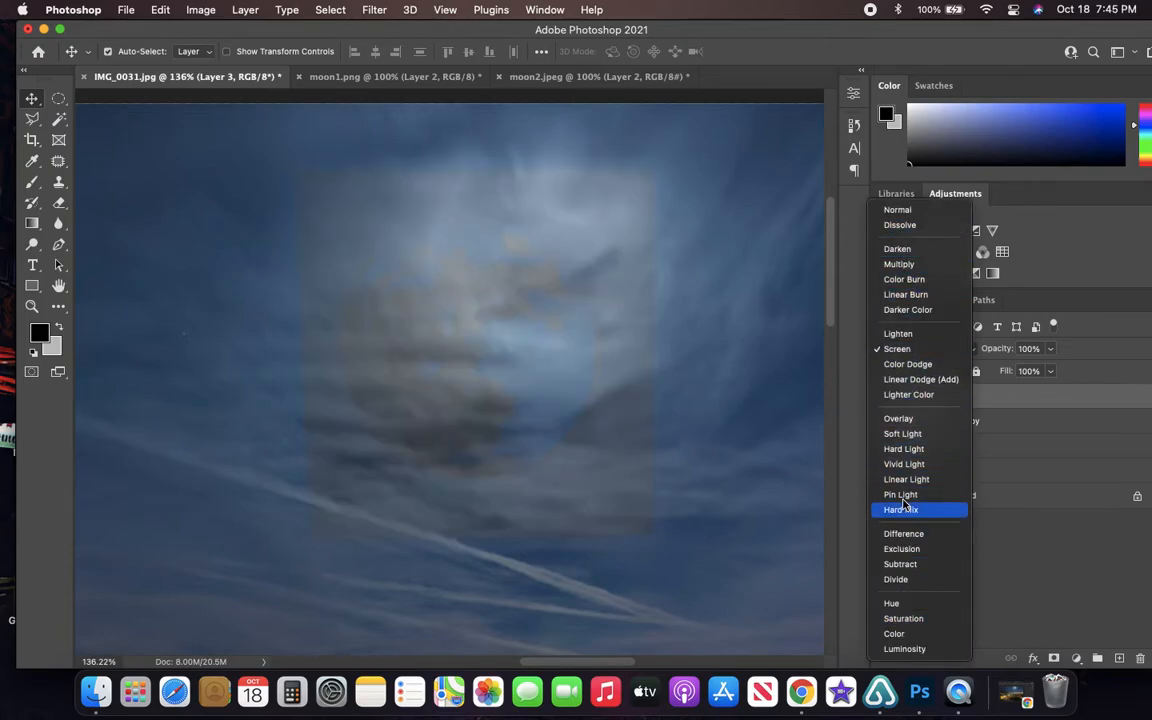
click(900, 250)
click(906, 330)
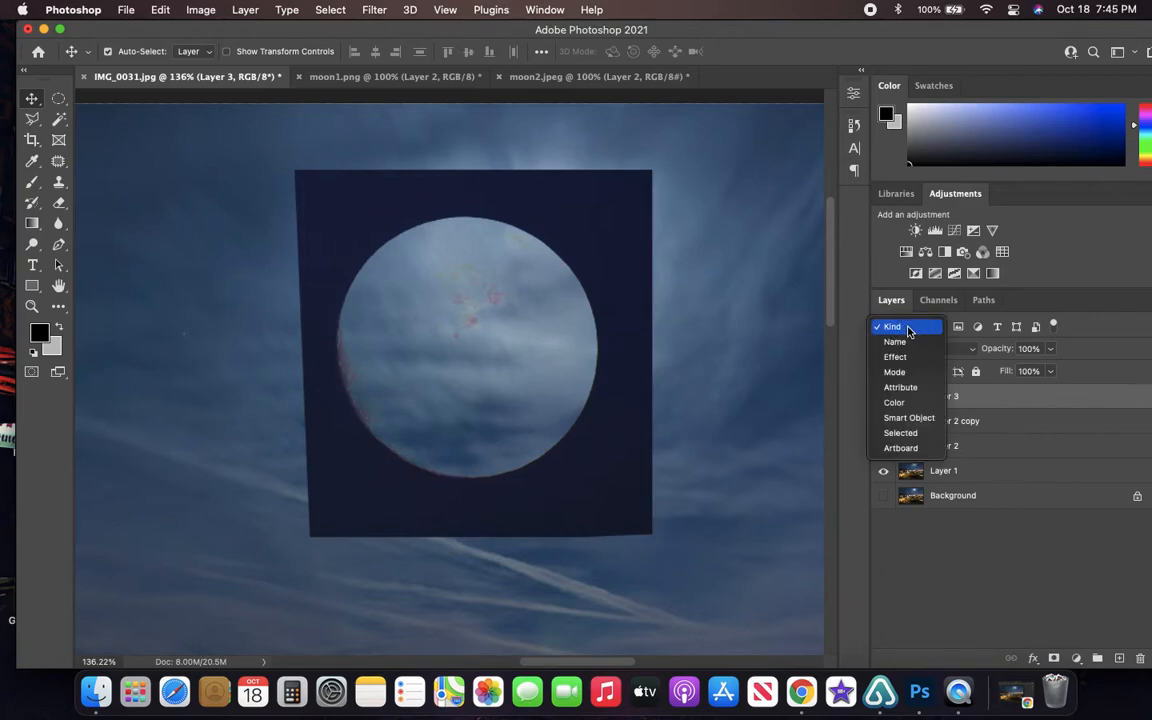
click(855, 297)
click(913, 348)
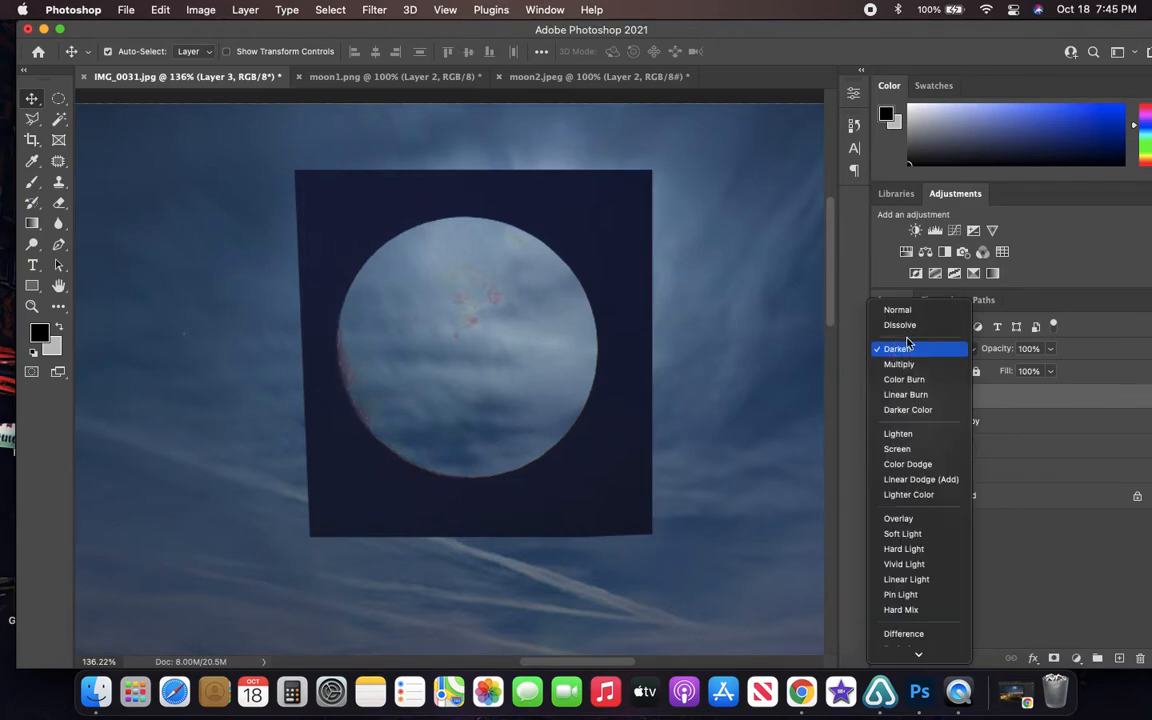
click(903, 326)
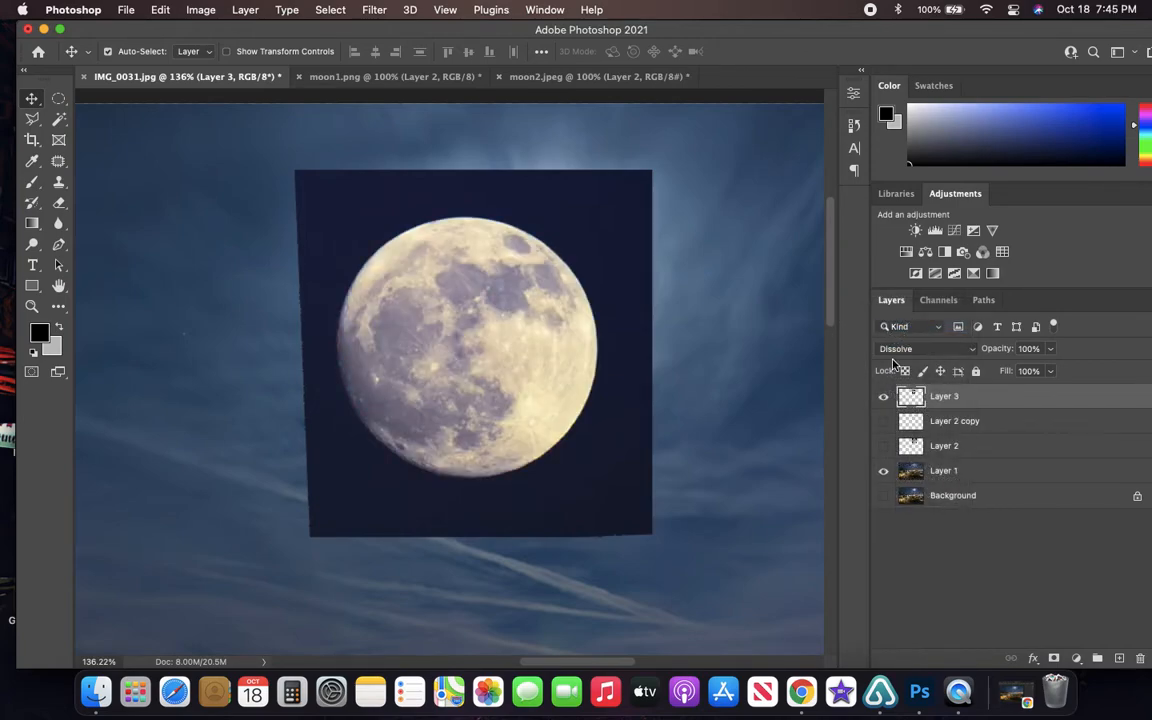
- Preview the blend modes for Layer 3, comparing Dissolve with Lighten on the pasted moon
click(897, 349)
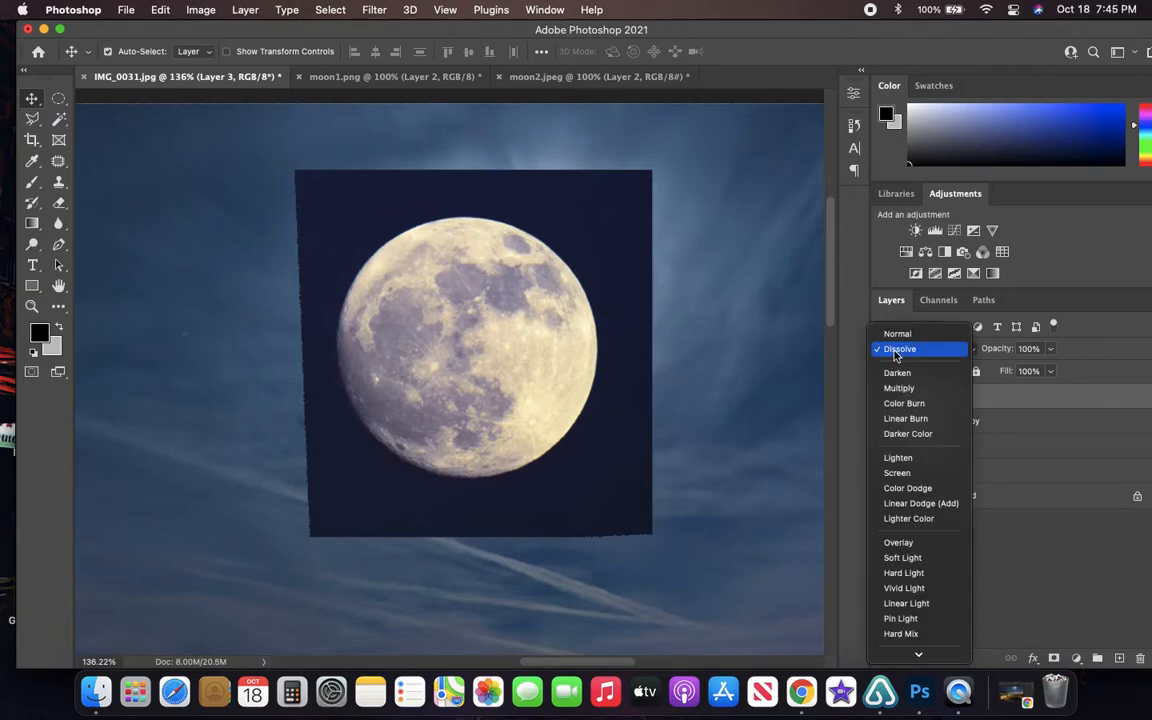
key(Down)
key(Down)
key(Up)
key(Up)
key(Down)
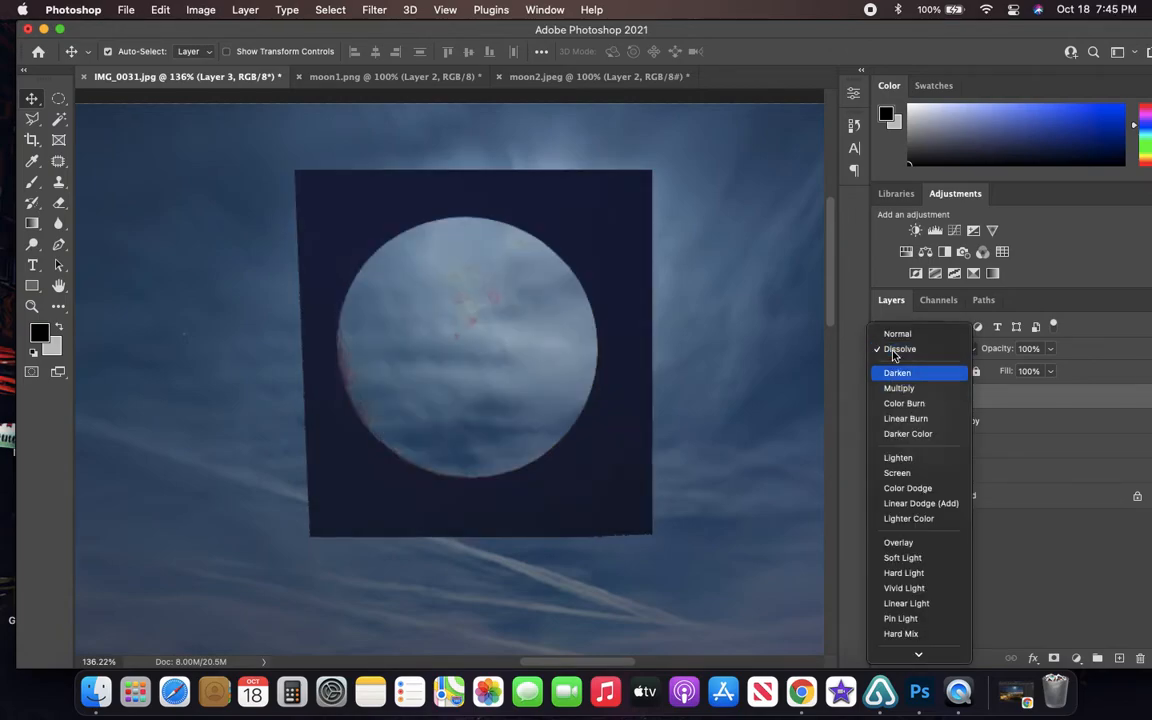
key(Down)
key(Down)
key(Down)
key(Down)
key(Down)
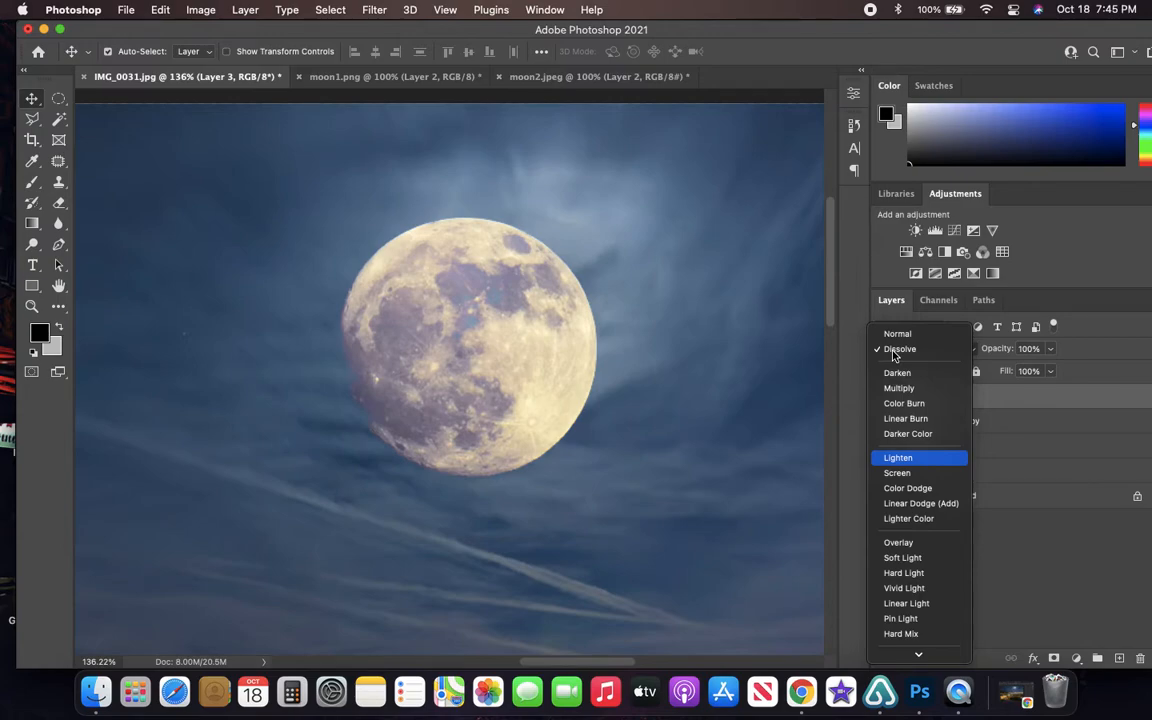
key(Down)
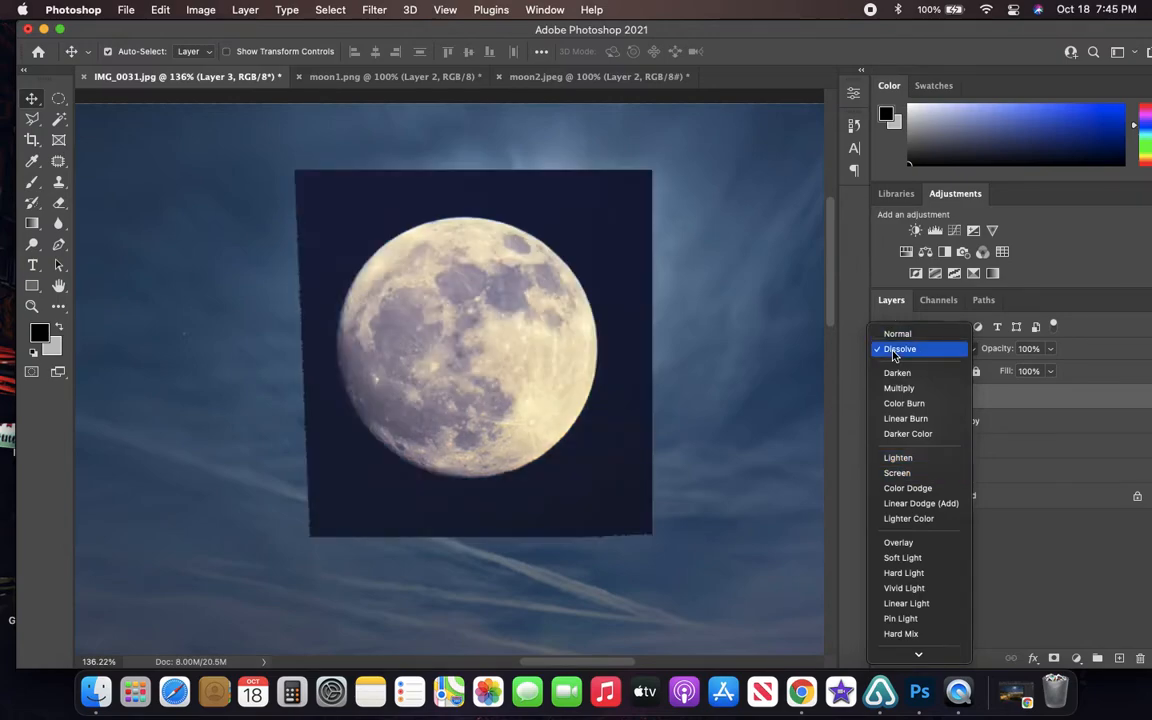
key(Down)
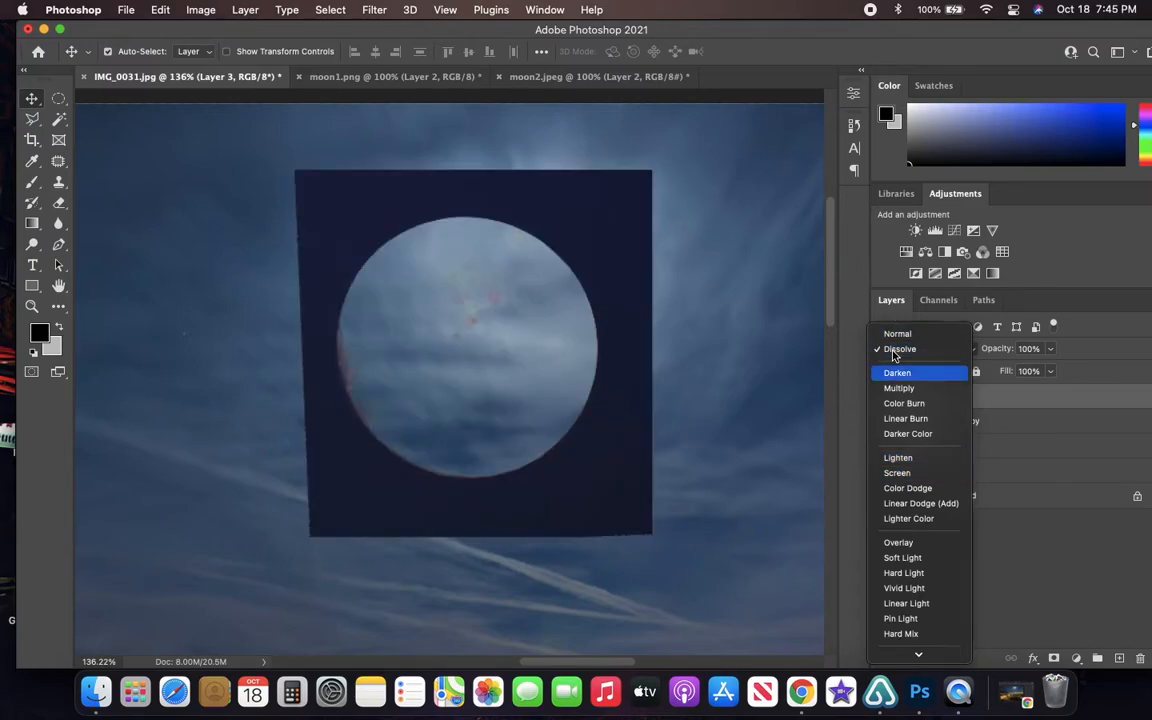
key(Down)
key(Down)
key(Down)
key(Down)
key(Down)
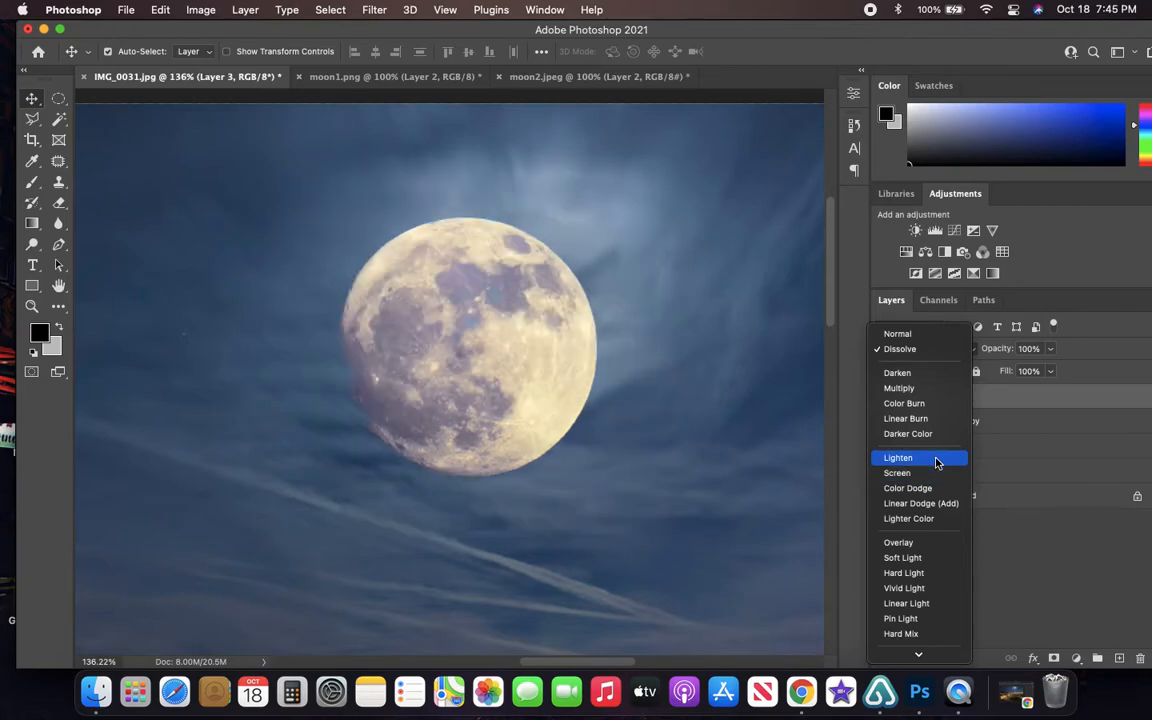
key(Down)
key(Down)
key(Down)
key(Down)
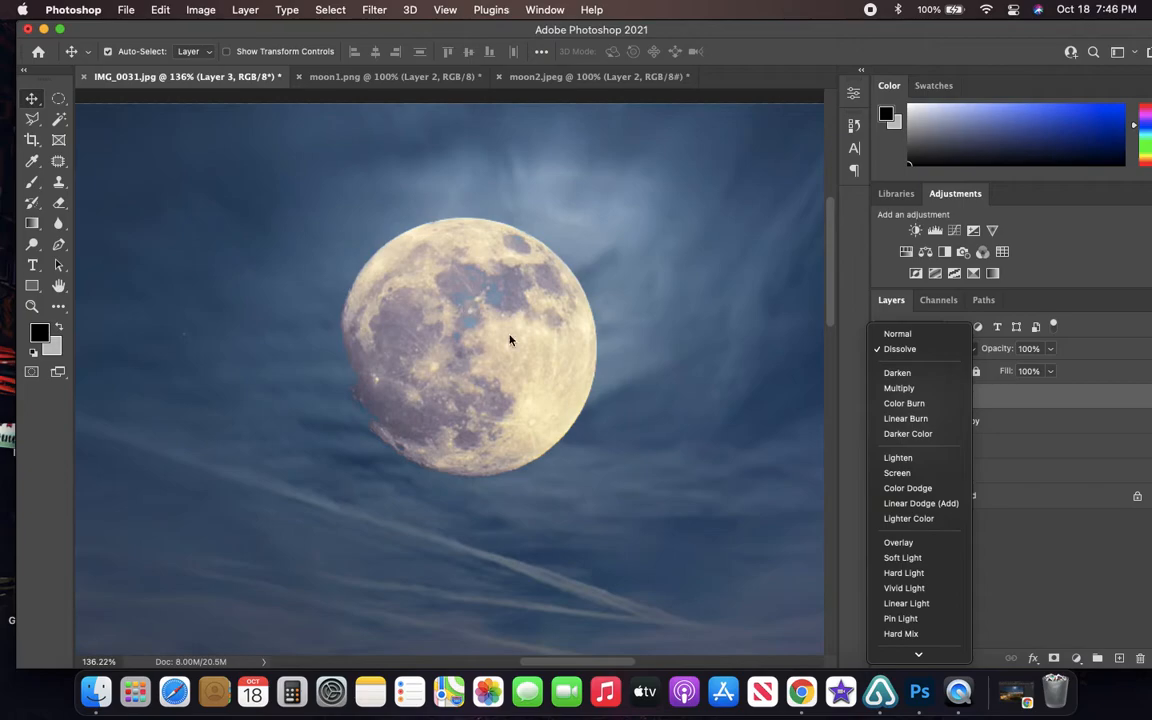
- Preview the further blend modes on Layer 3's moon, including Hard Light, Difference and Hue
key(Down)
key(Down)
key(Down)
key(Down)
key(Down)
key(Down)
key(Down)
key(Down)
key(Down)
key(Down)
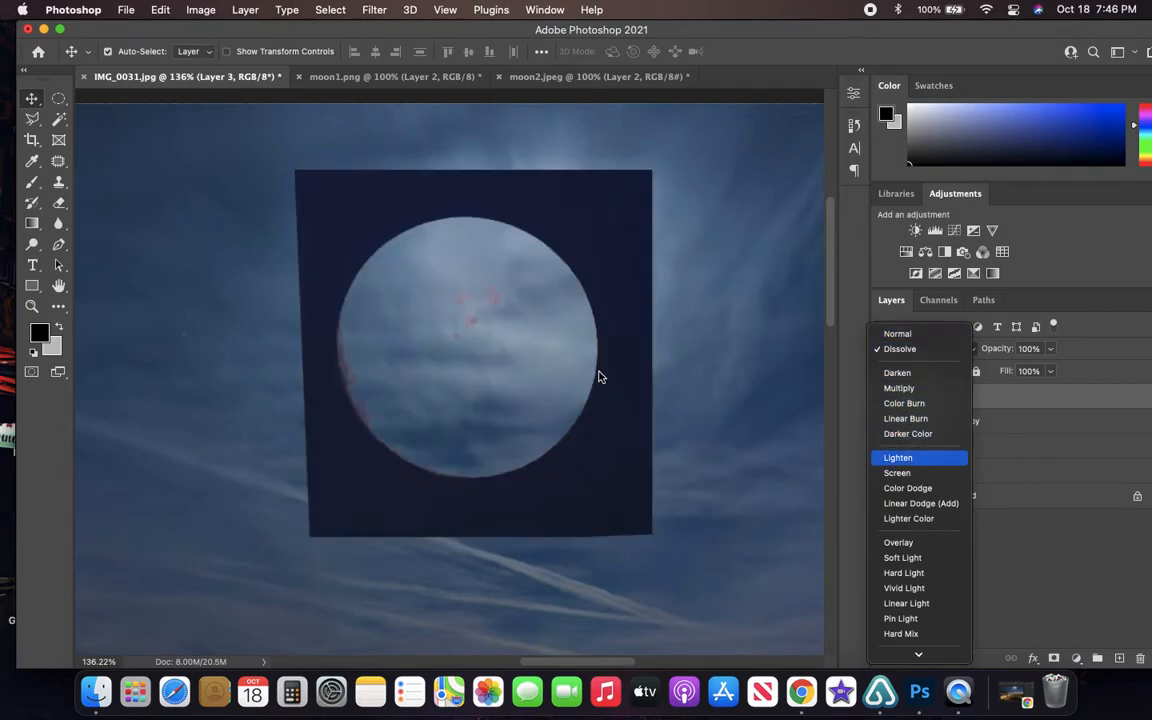
key(Down)
key(Down)
key(Down)
key(Down)
key(Down)
key(Down)
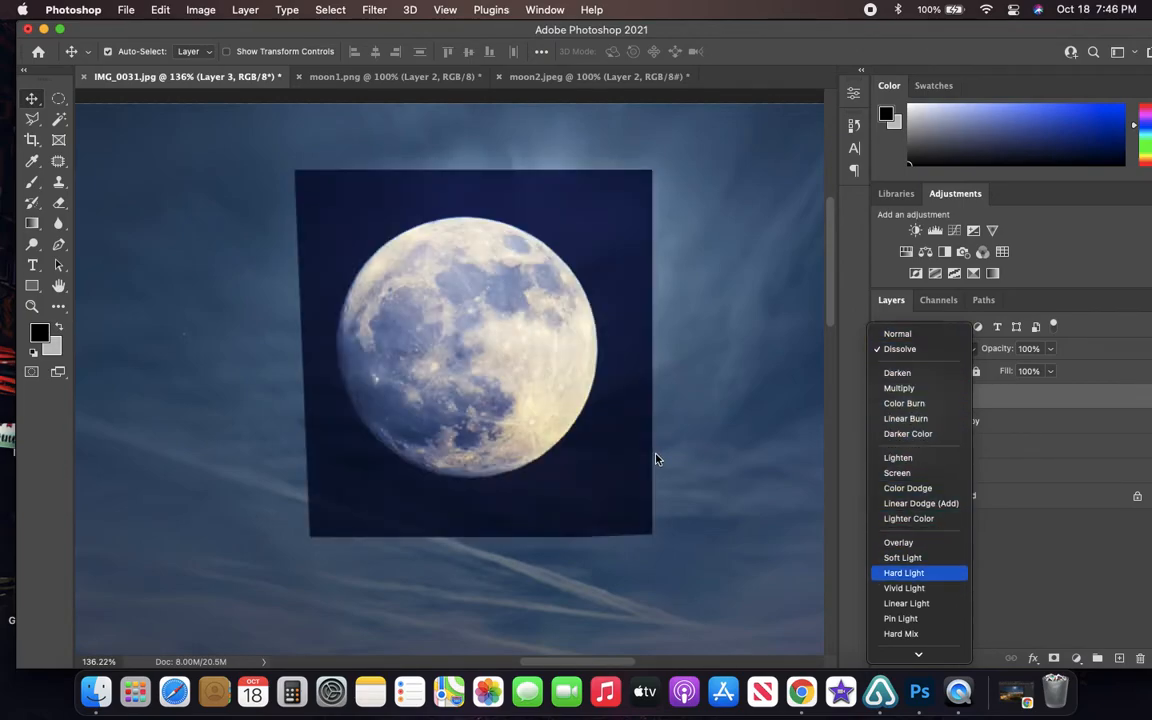
key(Down)
key(Down)
key(Down)
key(Down)
key(Down)
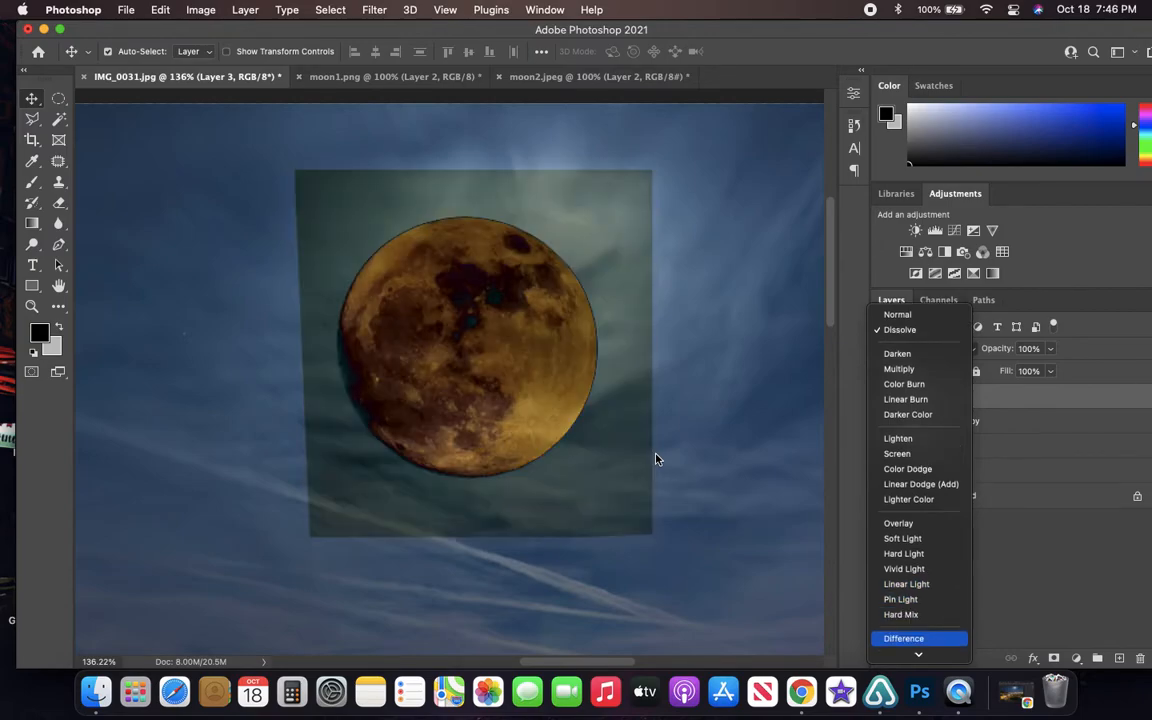
key(Down)
key(Down)
key(Down)
key(Down)
key(Down)
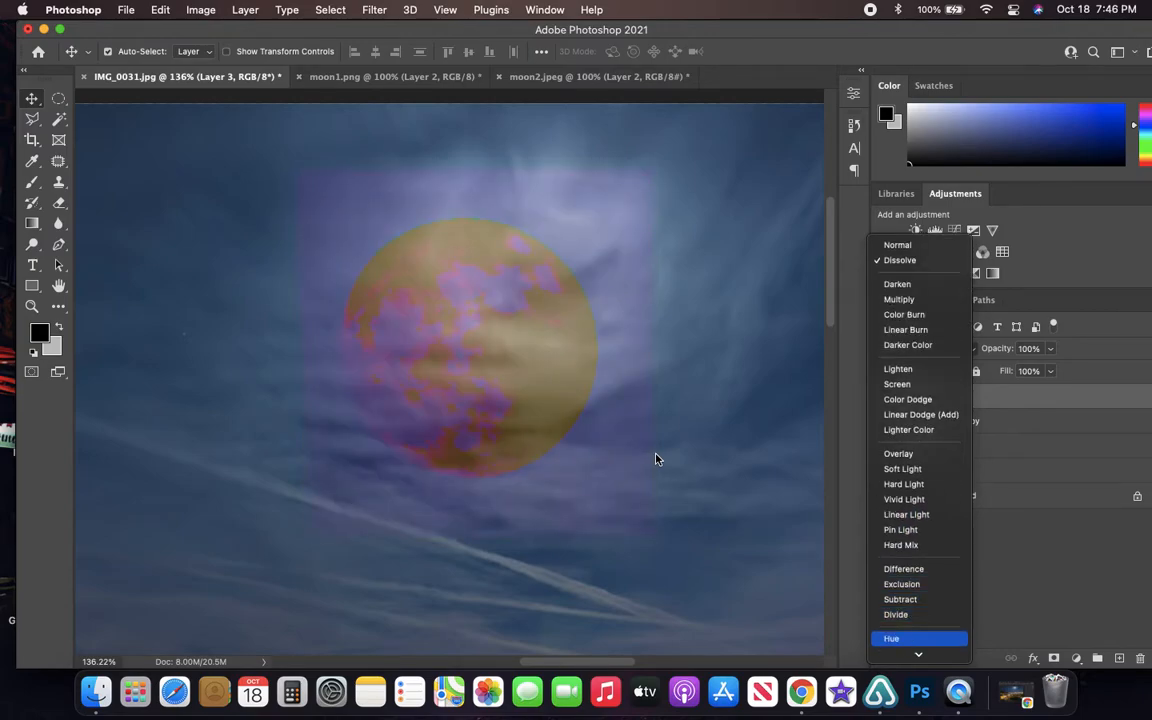
key(Down)
key(Up)
key(Down)
- Compare Darken and Darker Color once more on Layer 3, and set its blend mode to Lighten
key(Up)
key(Up)
key(Up)
key(Up)
key(Up)
key(Up)
key(Up)
key(Up)
key(Up)
key(Up)
key(Up)
key(Up)
key(Up)
key(Up)
key(Up)
key(Up)
key(Up)
key(Up)
key(Up)
key(Up)
key(Up)
key(Up)
key(Up)
key(Up)
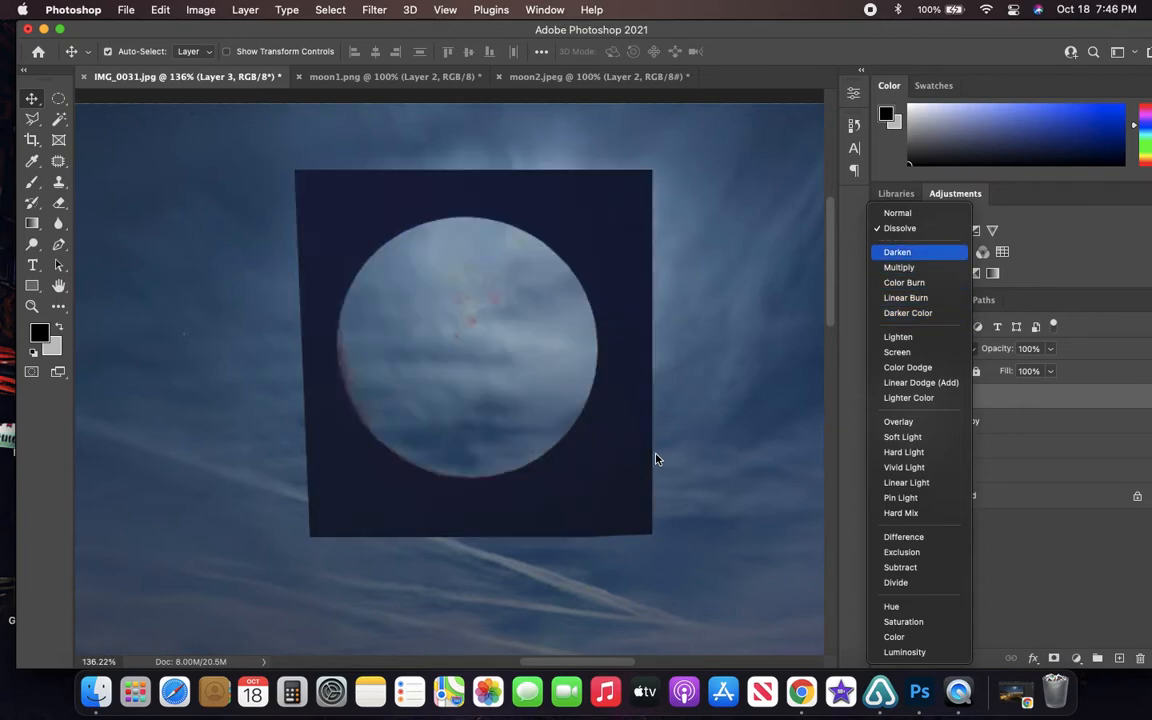
key(Up)
key(Down)
key(Down)
key(Down)
key(Down)
key(Down)
key(Down)
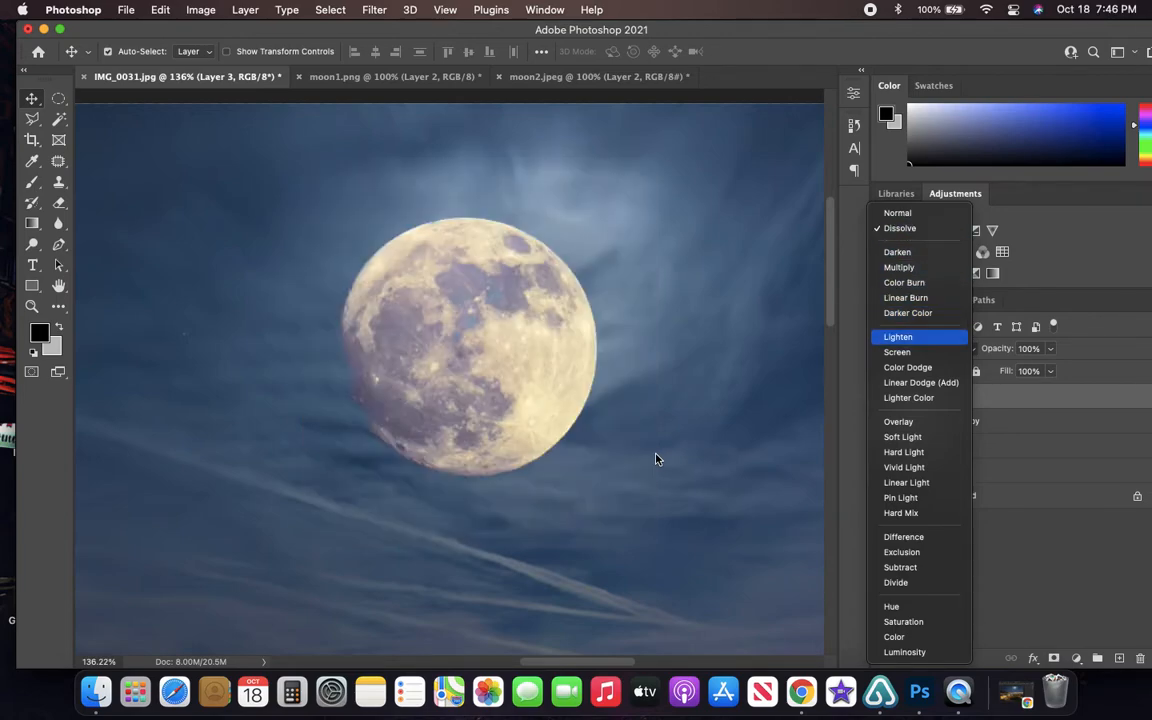
key(Down)
key(Up)
click(904, 343)
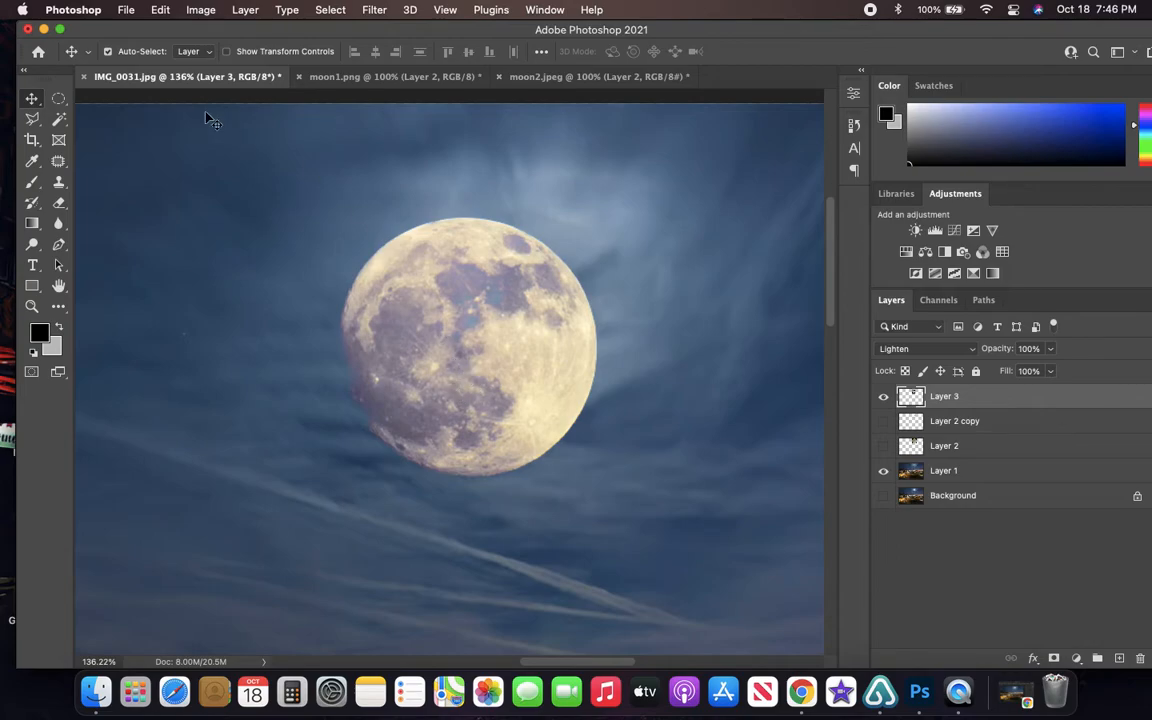
- Check the source moon in moon2.jpeg and return to IMG_0031.jpg
click(440, 77)
click(553, 77)
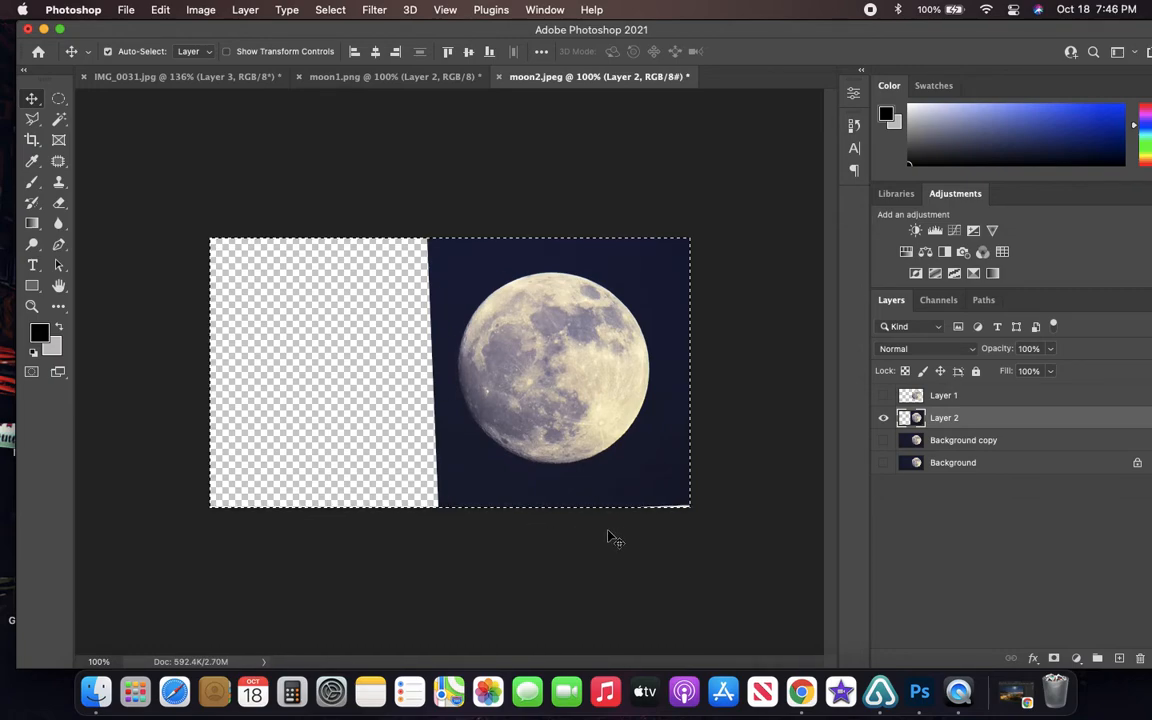
click(402, 78)
click(220, 77)
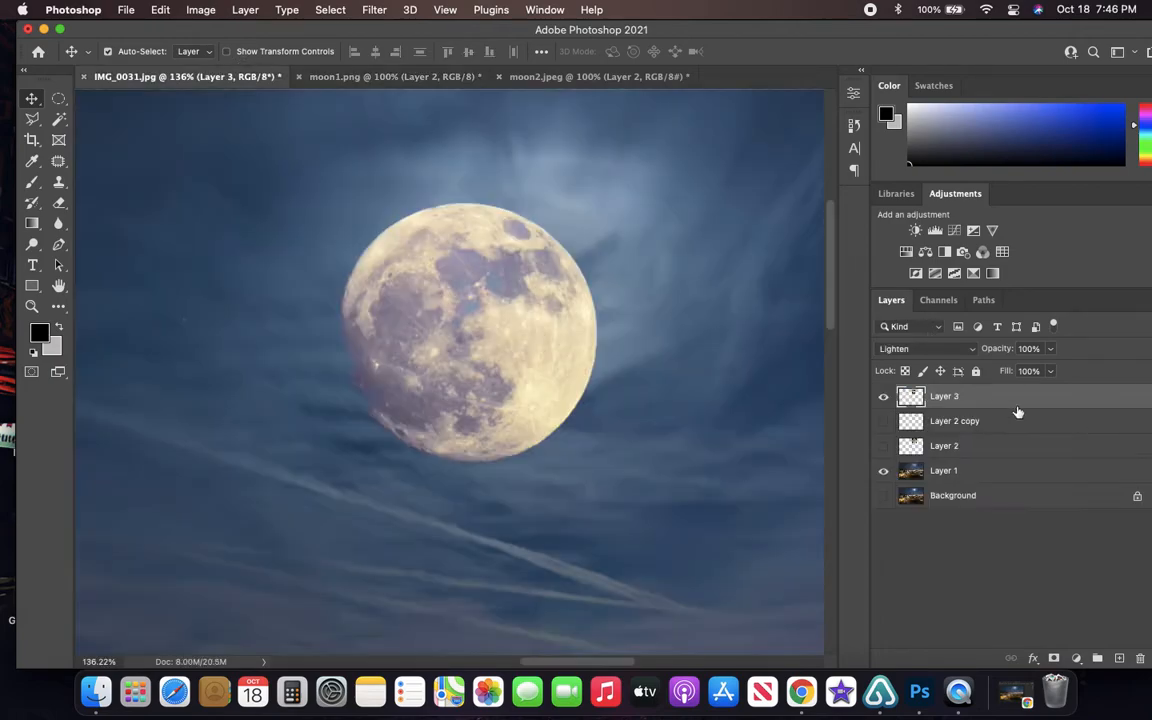
- Hide Layer 1, show the Background, and move Layer 3's moon to the right of the overexposed moon
drag(455, 377, 522, 356)
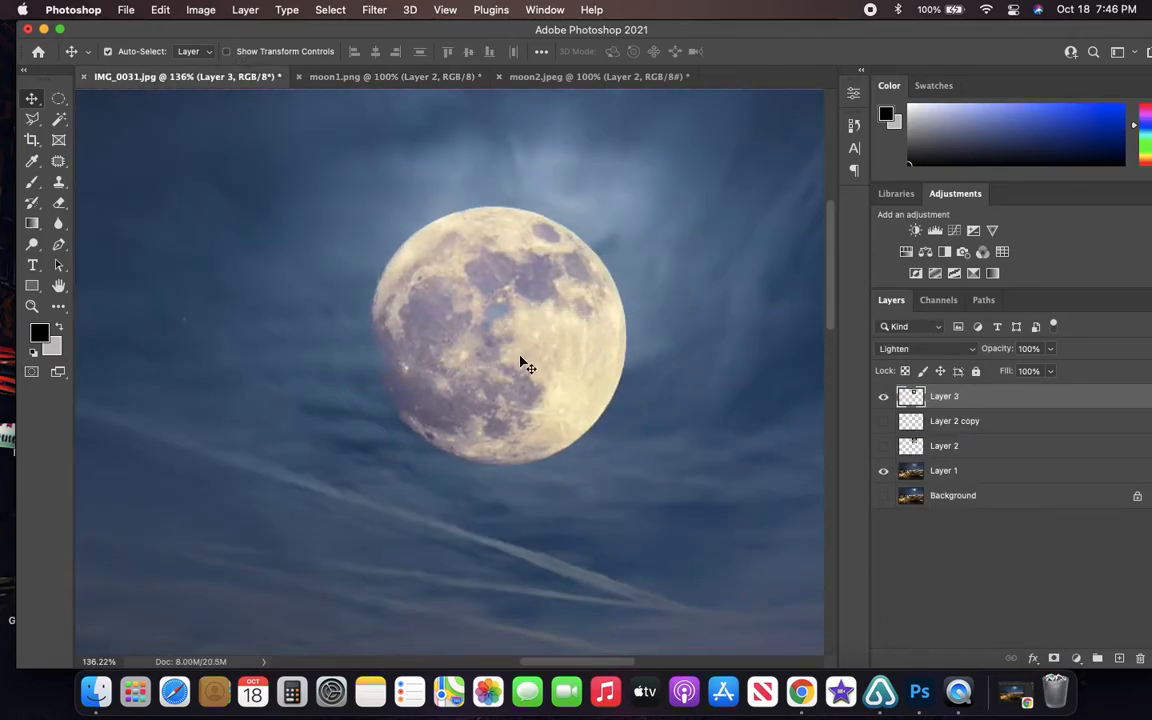
scroll(528, 397, right, 2)
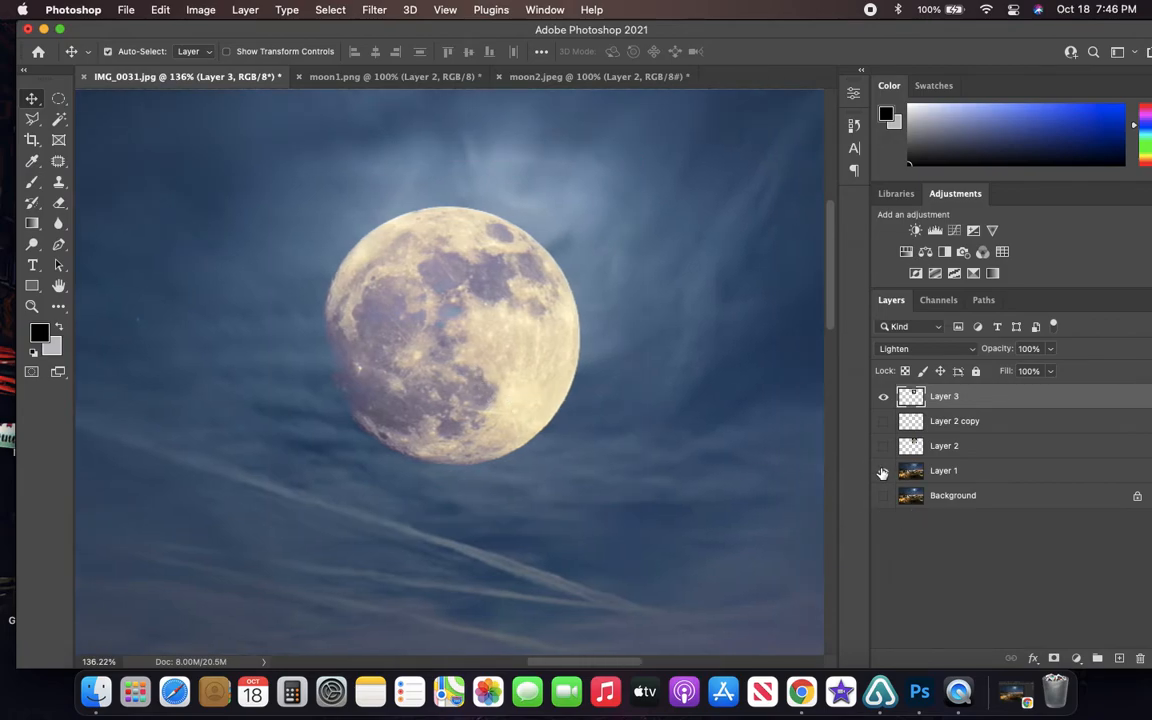
click(883, 472)
click(967, 476)
click(884, 495)
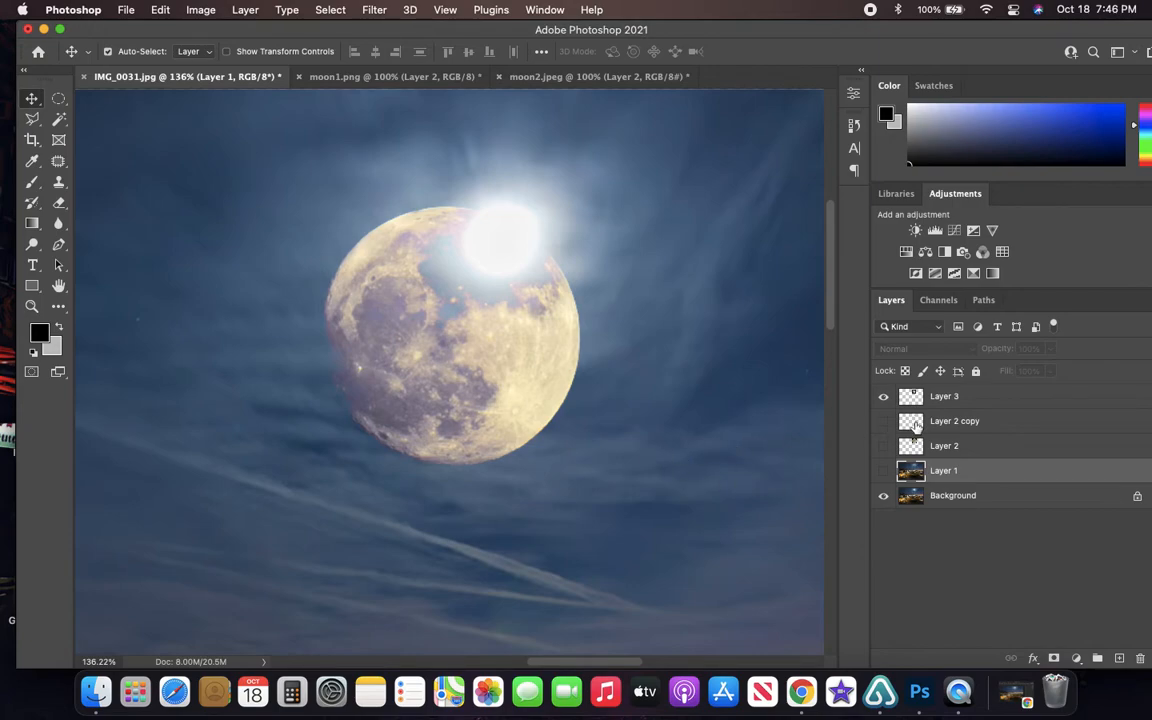
click(1000, 498)
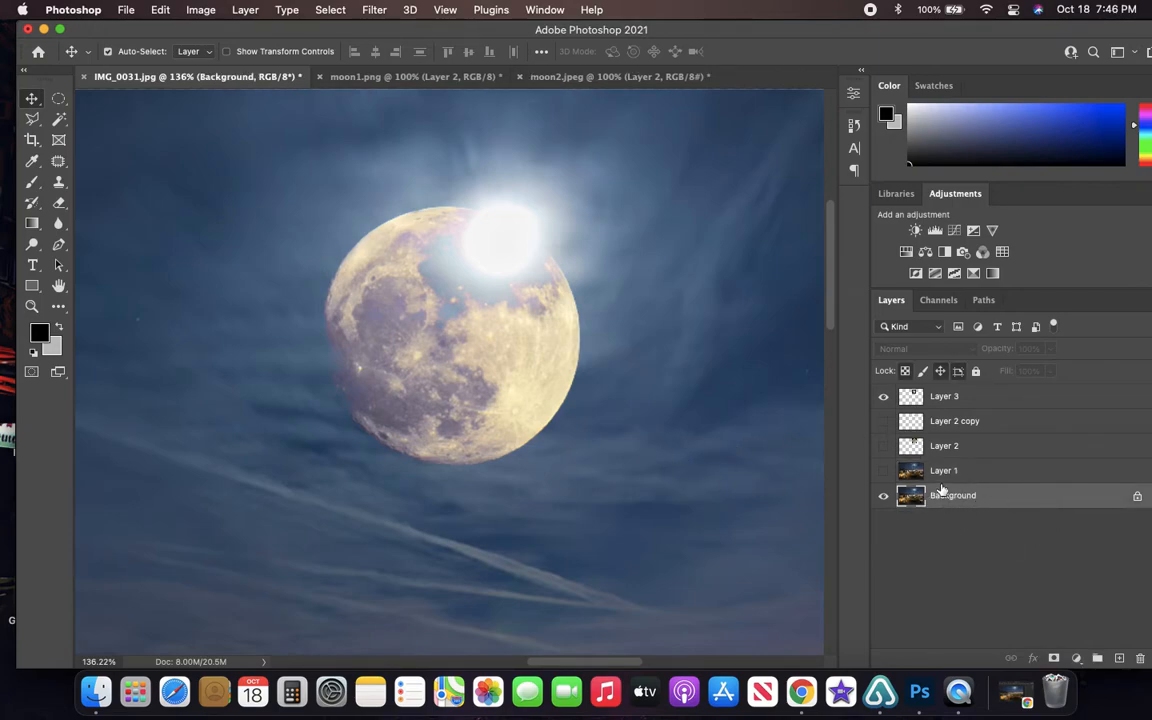
drag(482, 373, 743, 329)
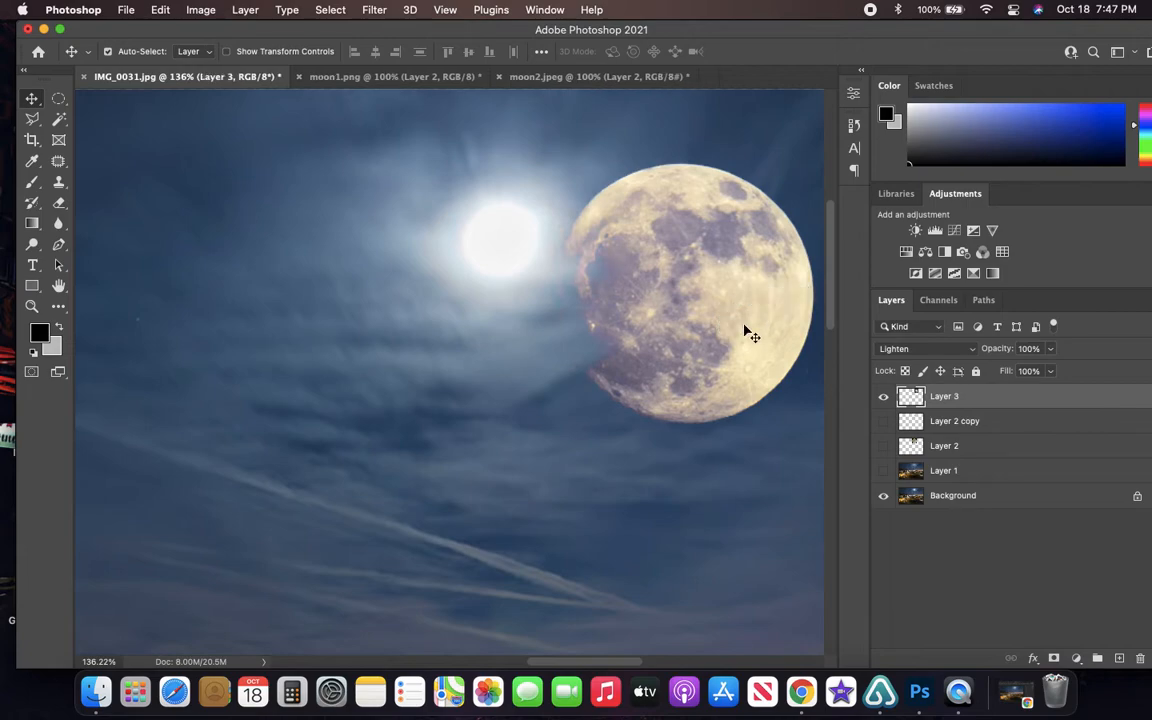
- Scale Layer 3's moon to 35% width and height and place it to the right of the overexposed moon
key(super+t)
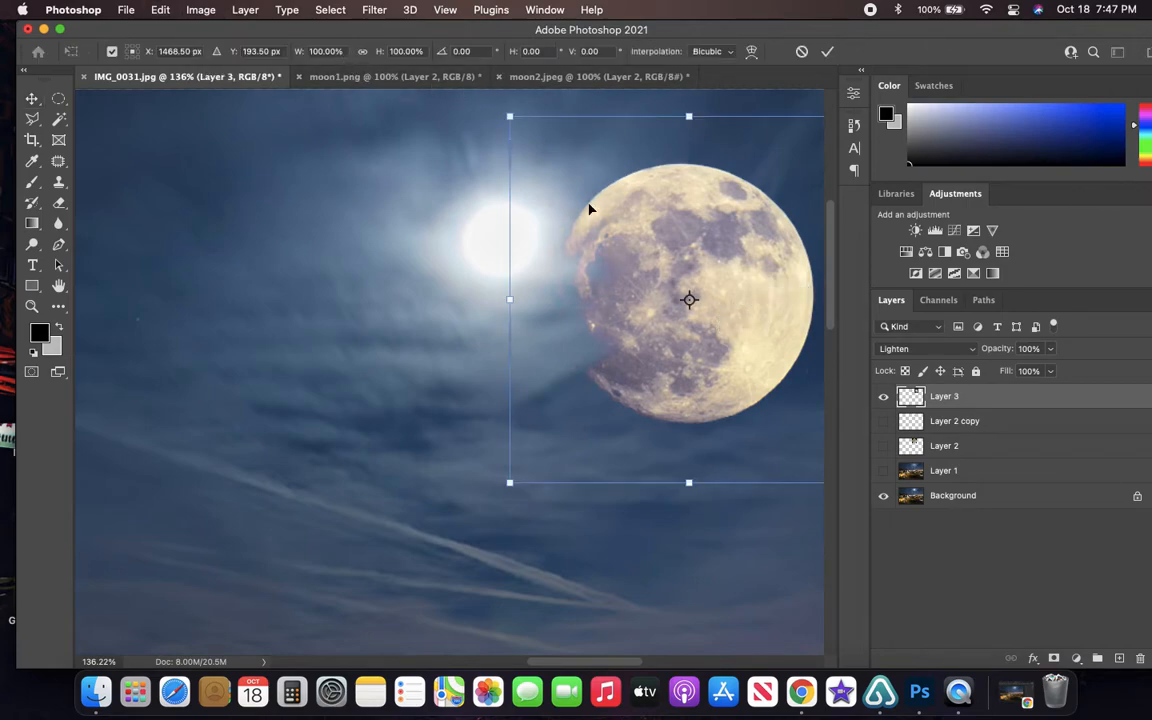
drag(511, 479, 709, 217)
drag(583, 245, 569, 246)
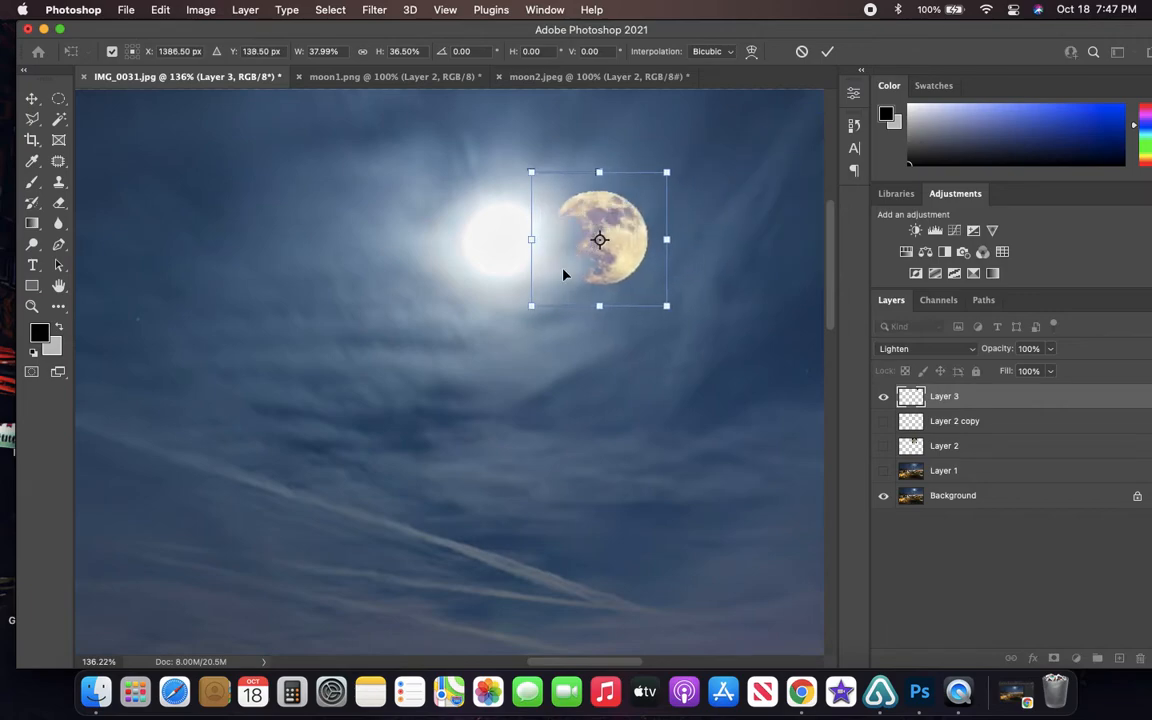
drag(531, 306, 548, 291)
click(322, 51)
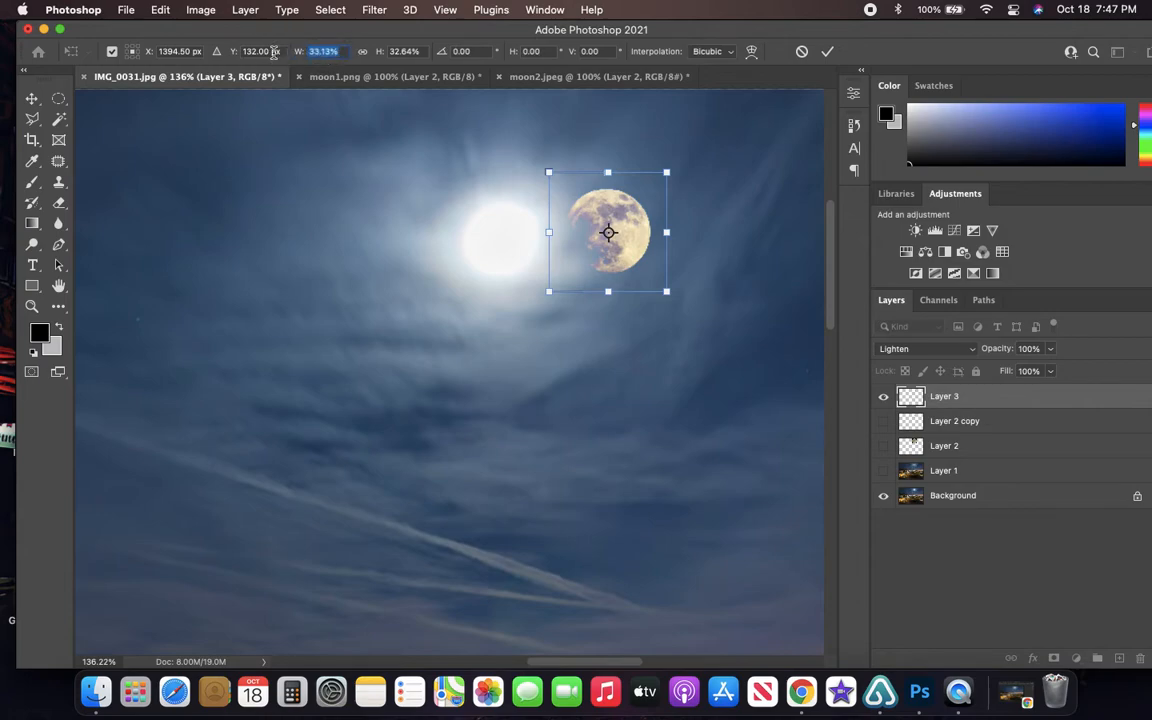
text(35)
key(Tab)
text(35)
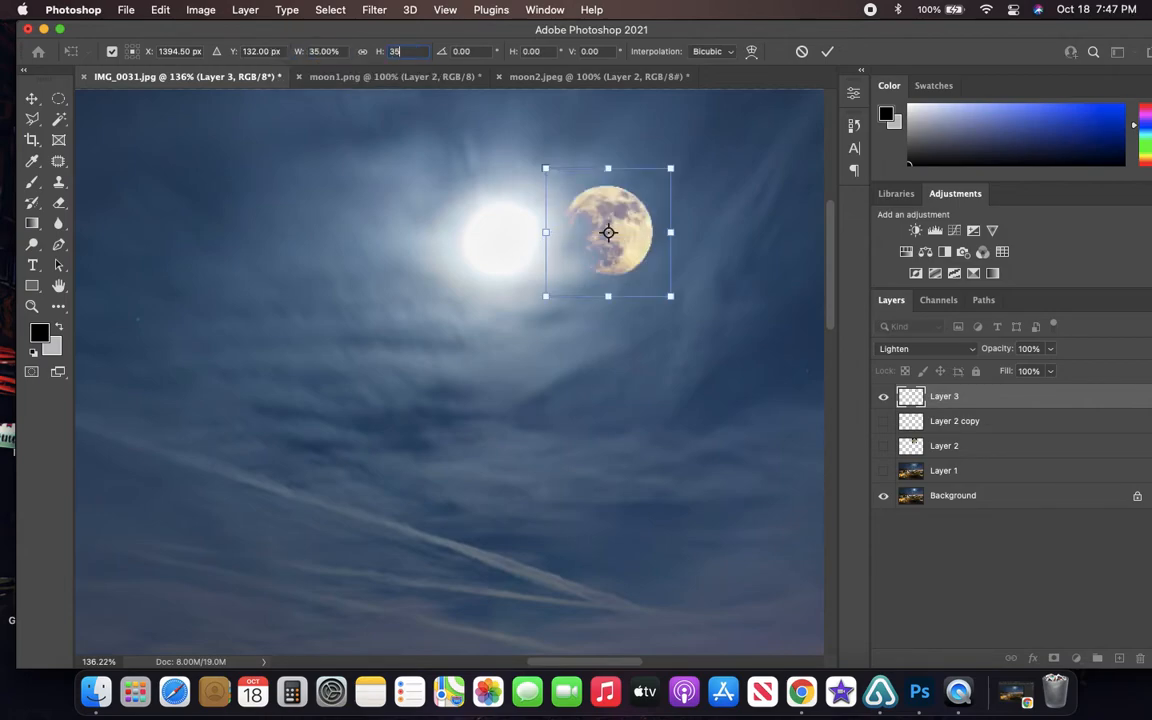
click(827, 51)
drag(648, 252, 722, 235)
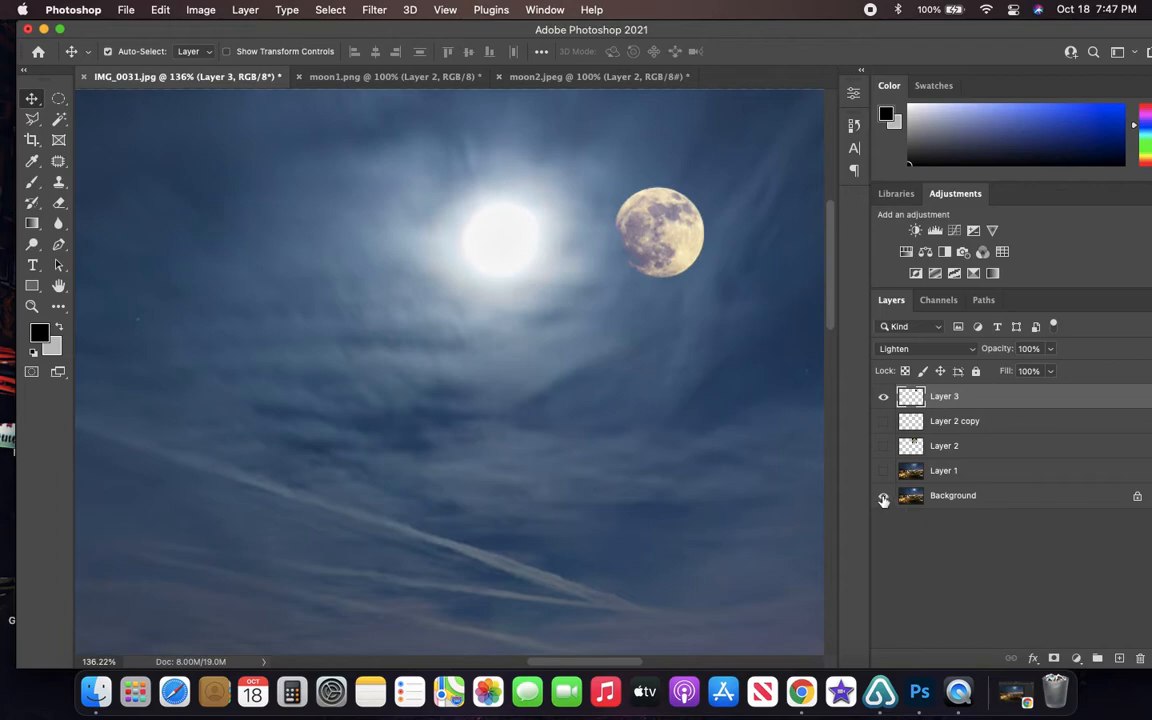
- Show Layer 1 again and move Layer 3's moon into the bright cloud halo
click(883, 472)
click(940, 471)
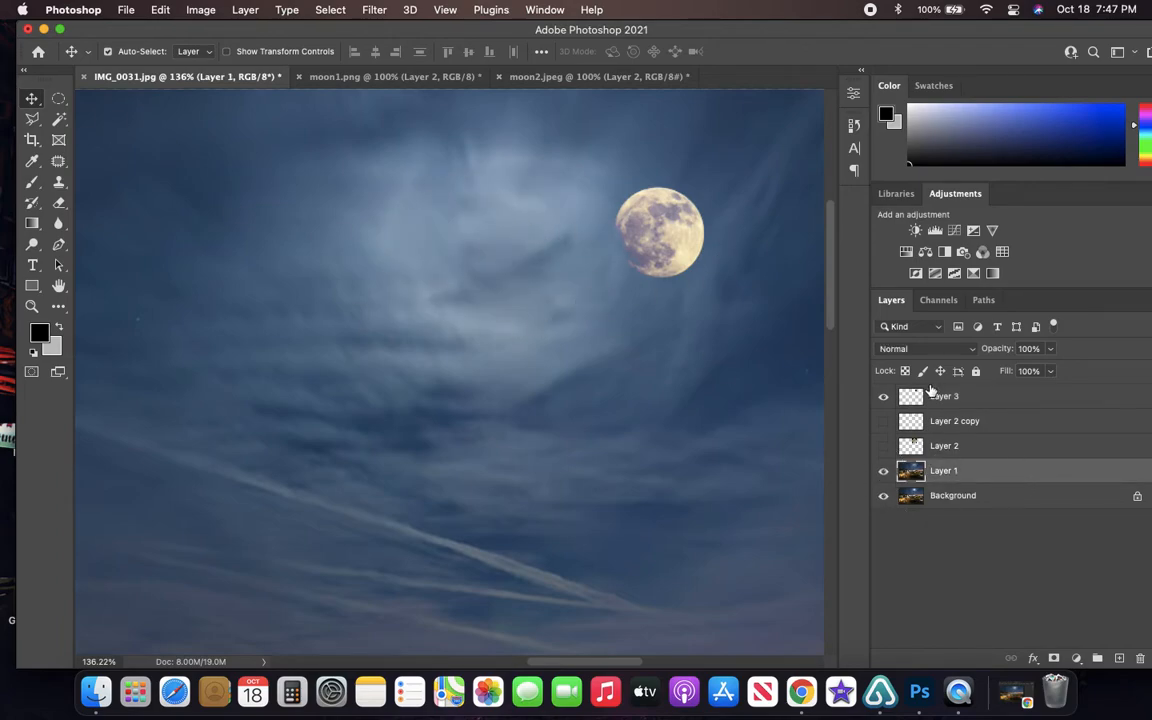
click(946, 397)
drag(663, 252, 496, 257)
scroll(501, 253, up, 3)
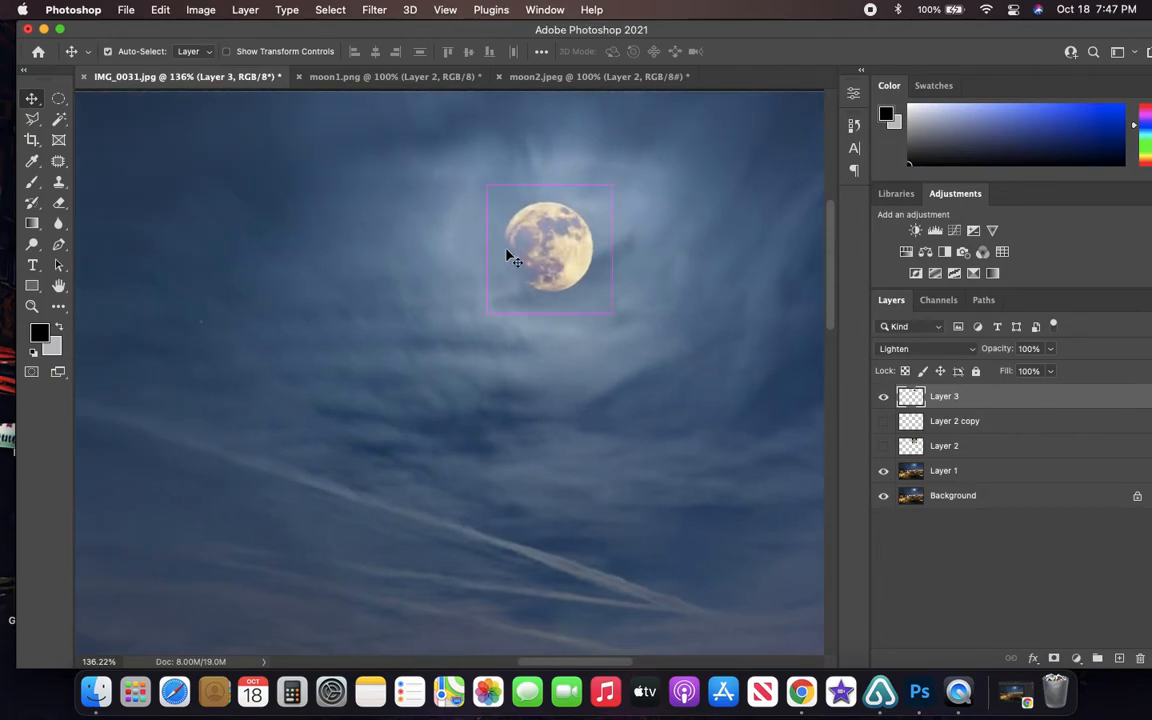
scroll(560, 255, up, 3)
scroll(560, 255, down, 2)
- Lower Layer 3's moon to just beneath the cloud halo and view the whole photo
drag(560, 276, 548, 393)
scroll(548, 373, down, 5)
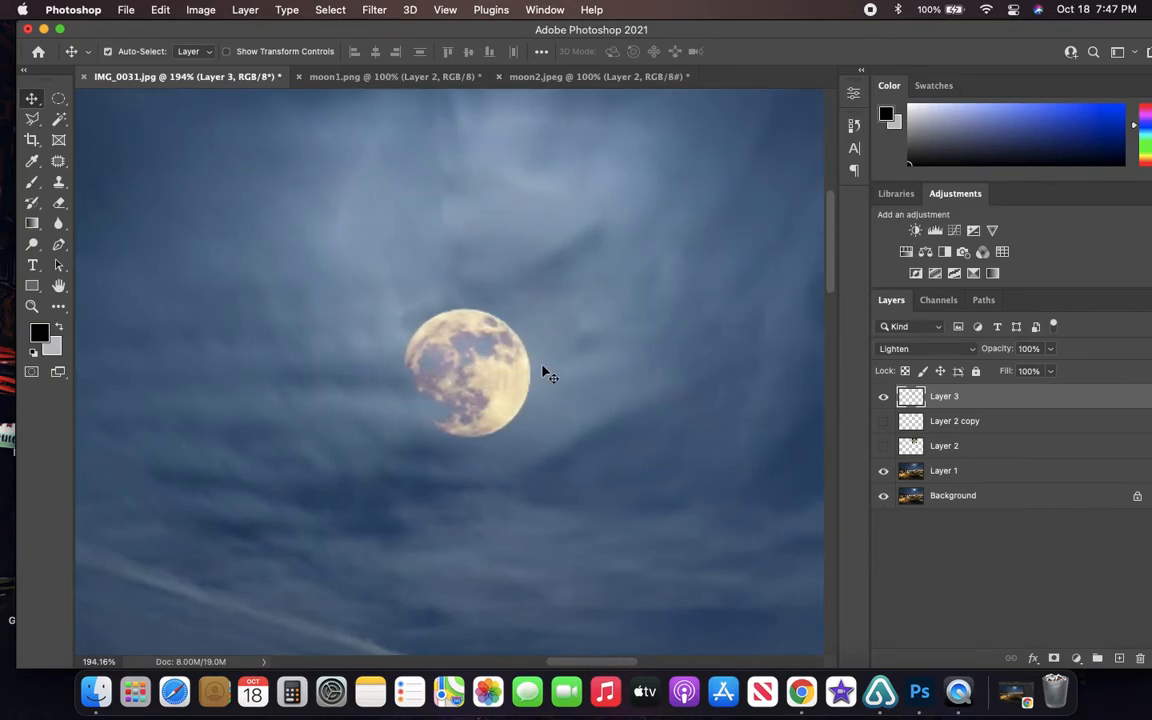
scroll(497, 388, down, 5)
scroll(497, 382, up, 8)
scroll(540, 335, down, 4)
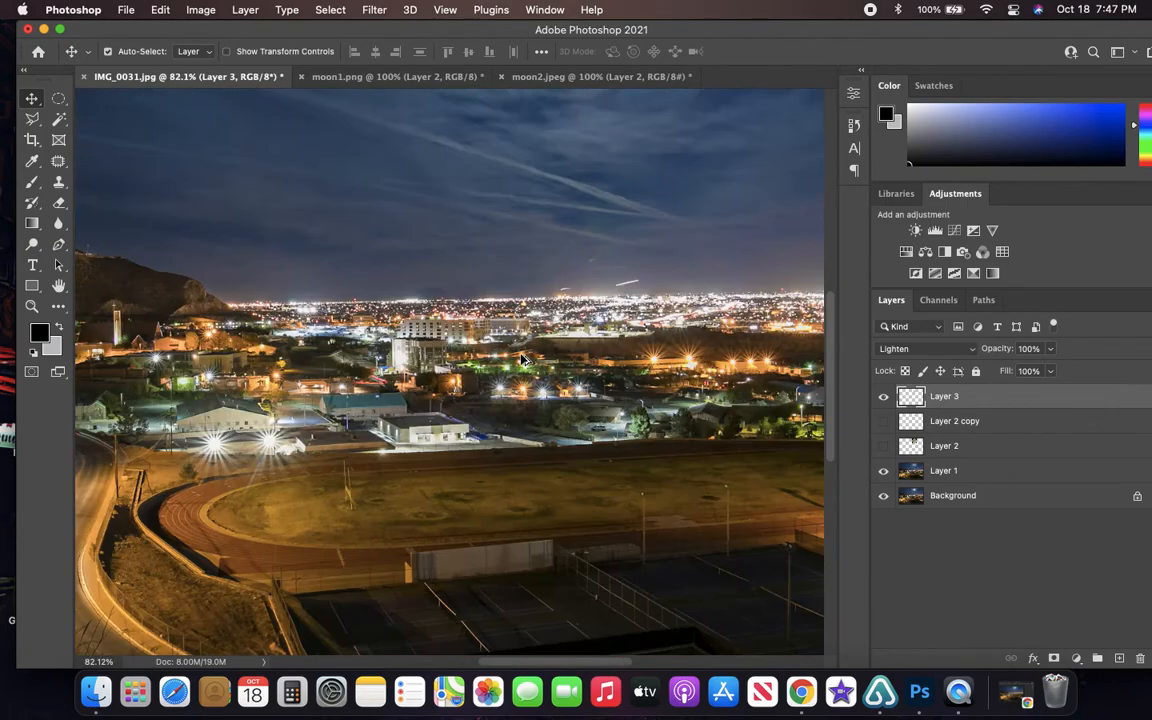
scroll(548, 322, down, 3)
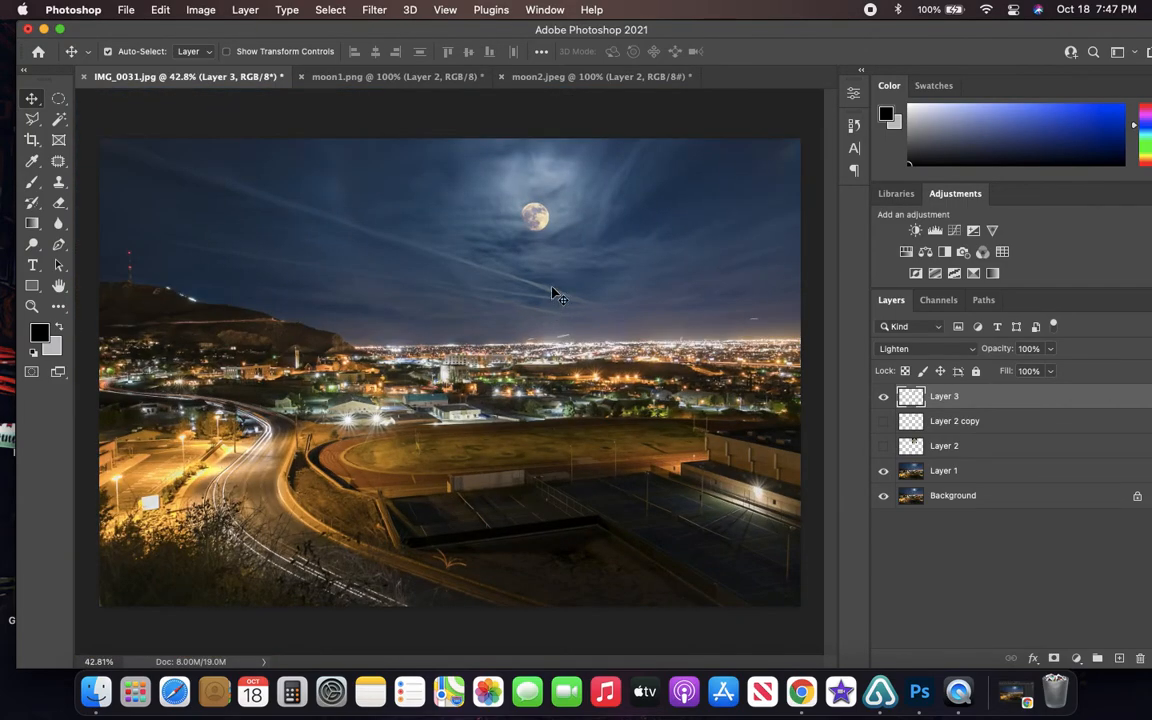
- Try Layer 3's moon over the city lights and place it in the dark sky at the photo's upper right
drag(540, 221, 384, 419)
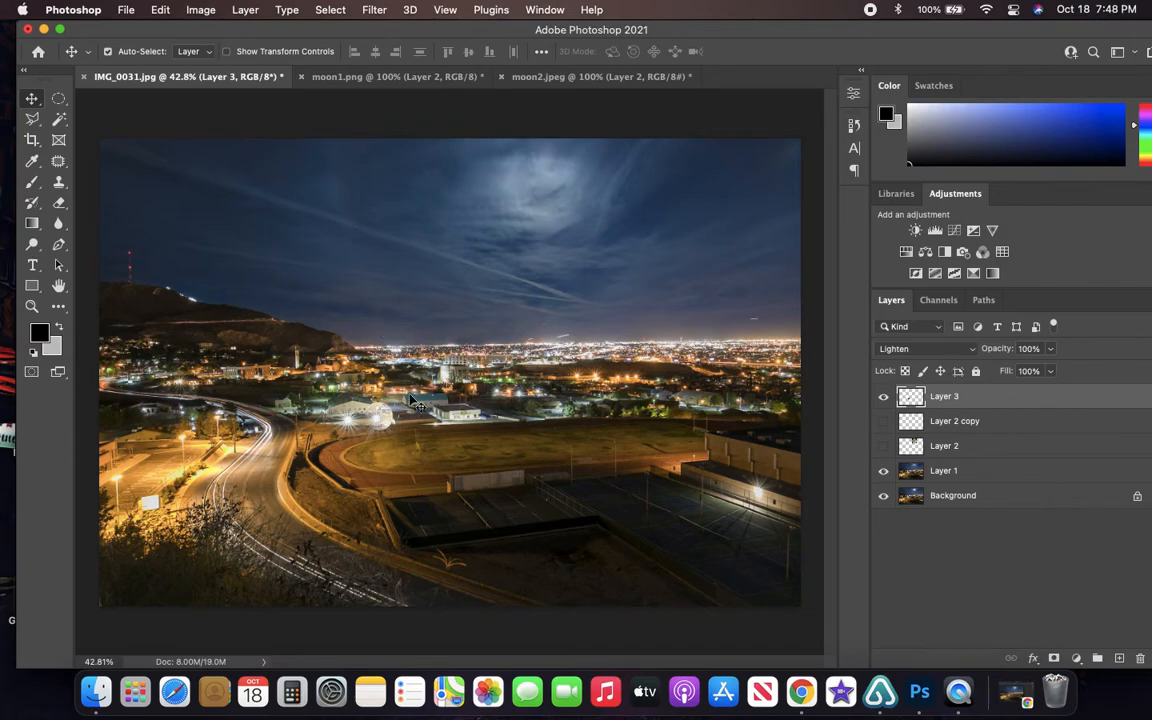
drag(384, 420, 700, 181)
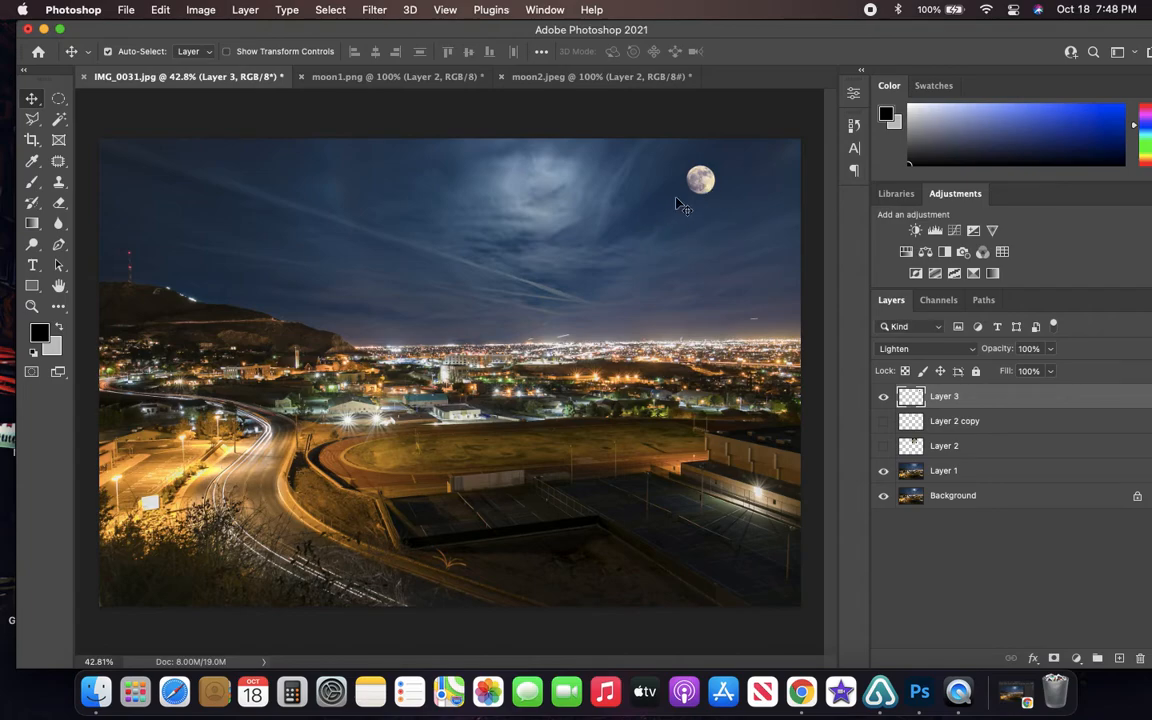
- Show Layer 2 copy, hide Layer 3, and move the grey moon slightly right within the halo
click(884, 421)
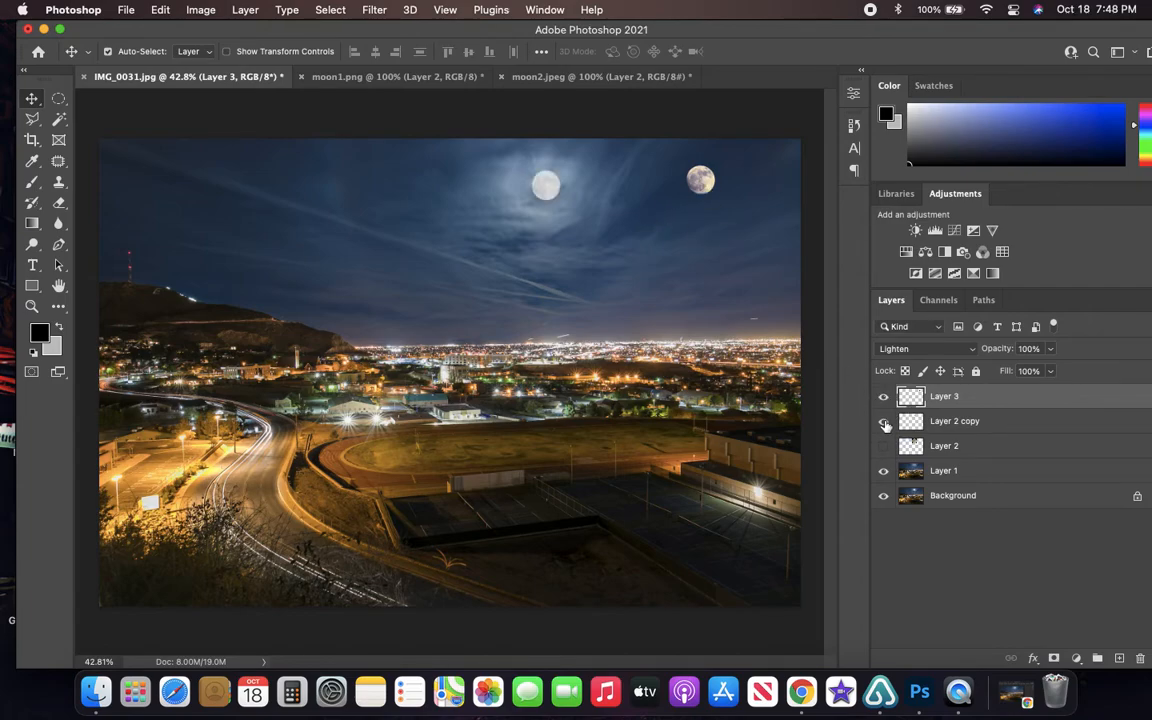
click(884, 396)
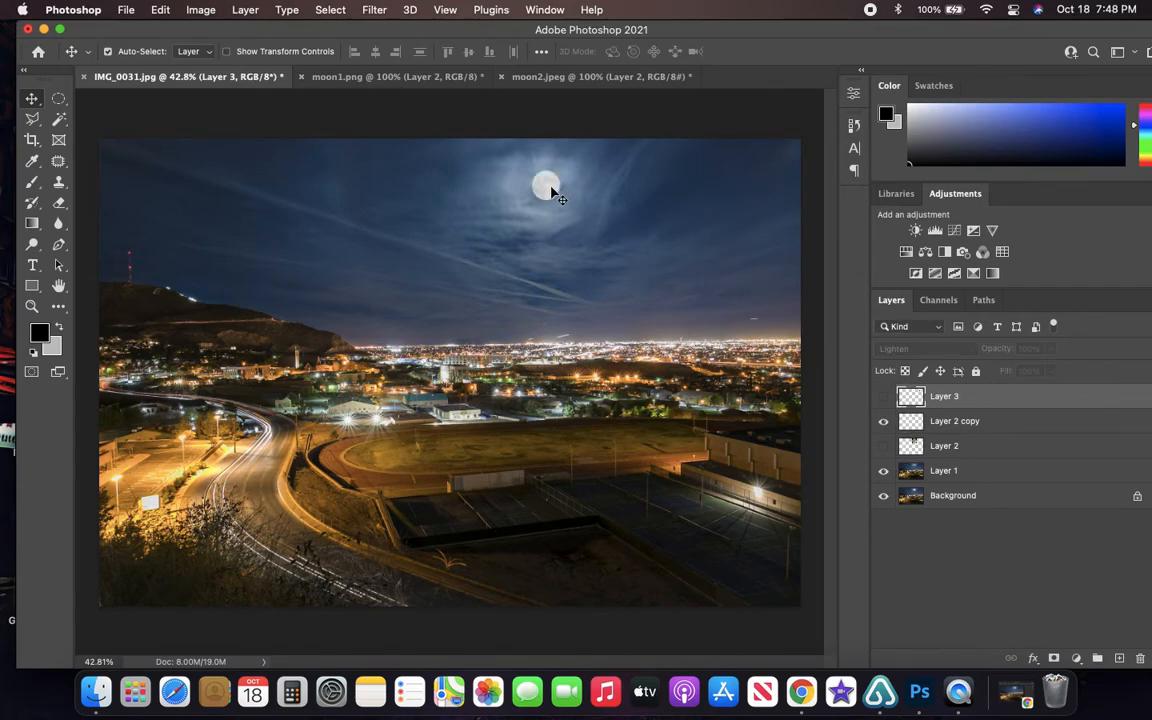
mouse_move(556, 193)
mouse_down()
mouse_move(257, 172)
mouse_move(552, 185)
mouse_move(540, 208)
mouse_move(556, 190)
mouse_up()
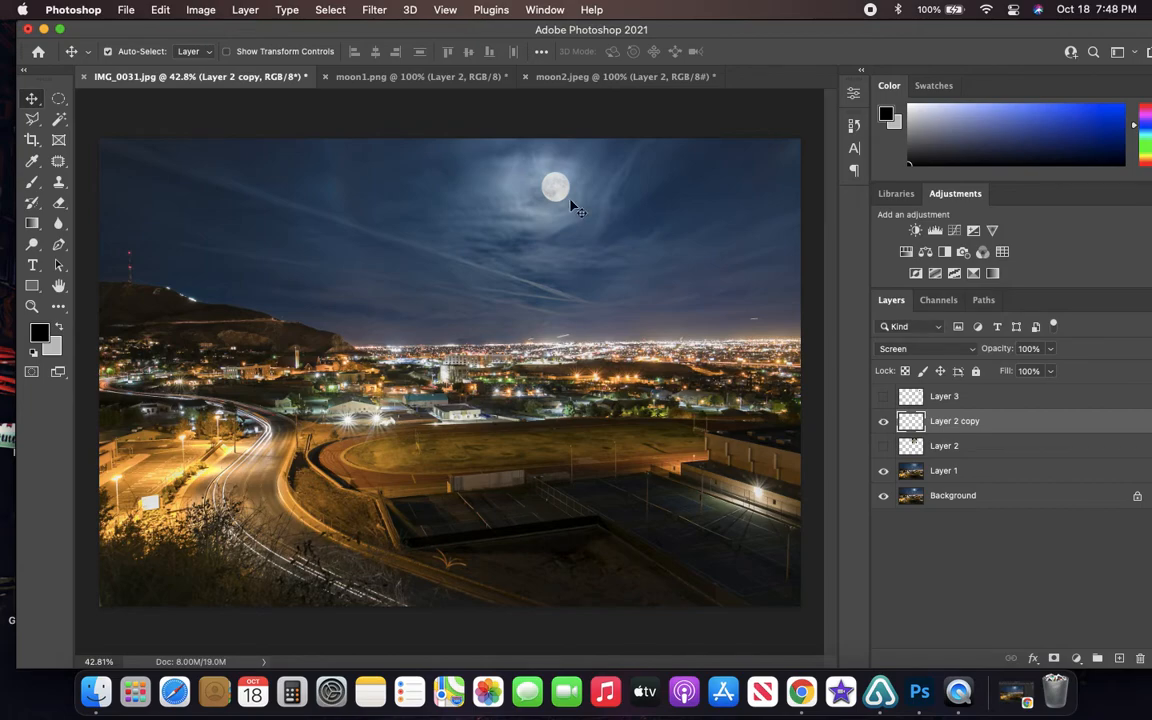
- Review the blend modes available for Layer 2 copy and shift its grey moon slightly left within the cloud halo
click(969, 354)
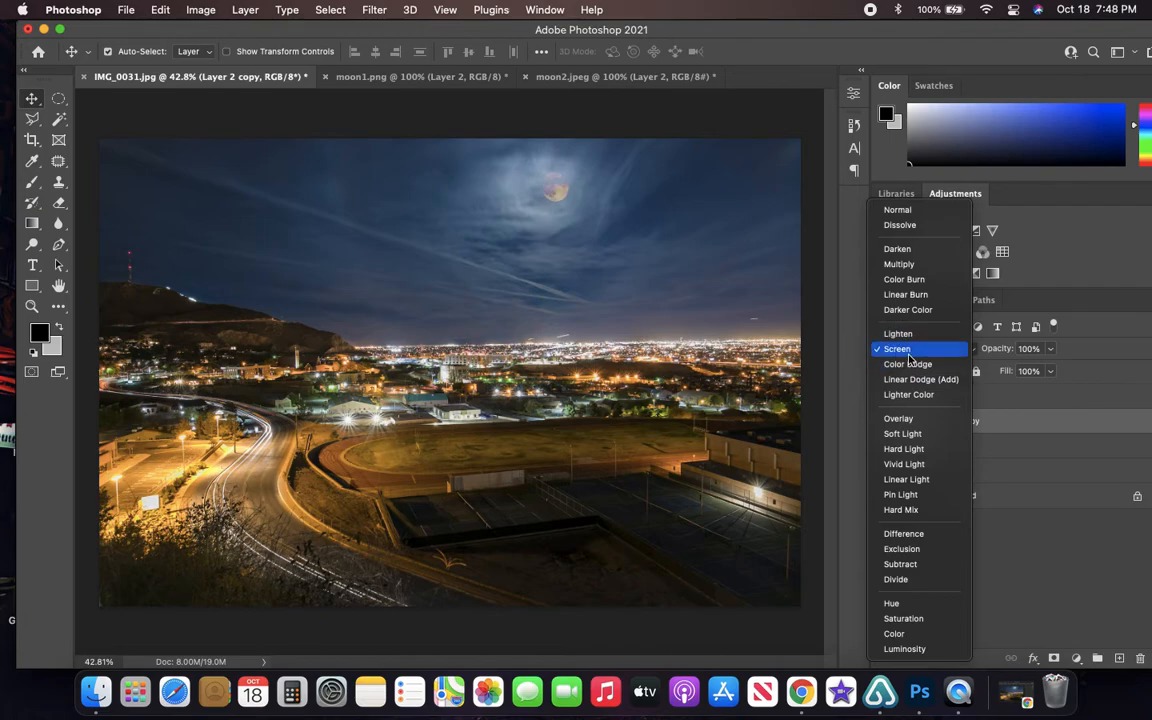
click(1086, 329)
mouse_move(550, 198)
mouse_down()
mouse_move(568, 195)
mouse_move(530, 302)
mouse_move(573, 185)
mouse_move(545, 190)
mouse_move(555, 197)
mouse_up()
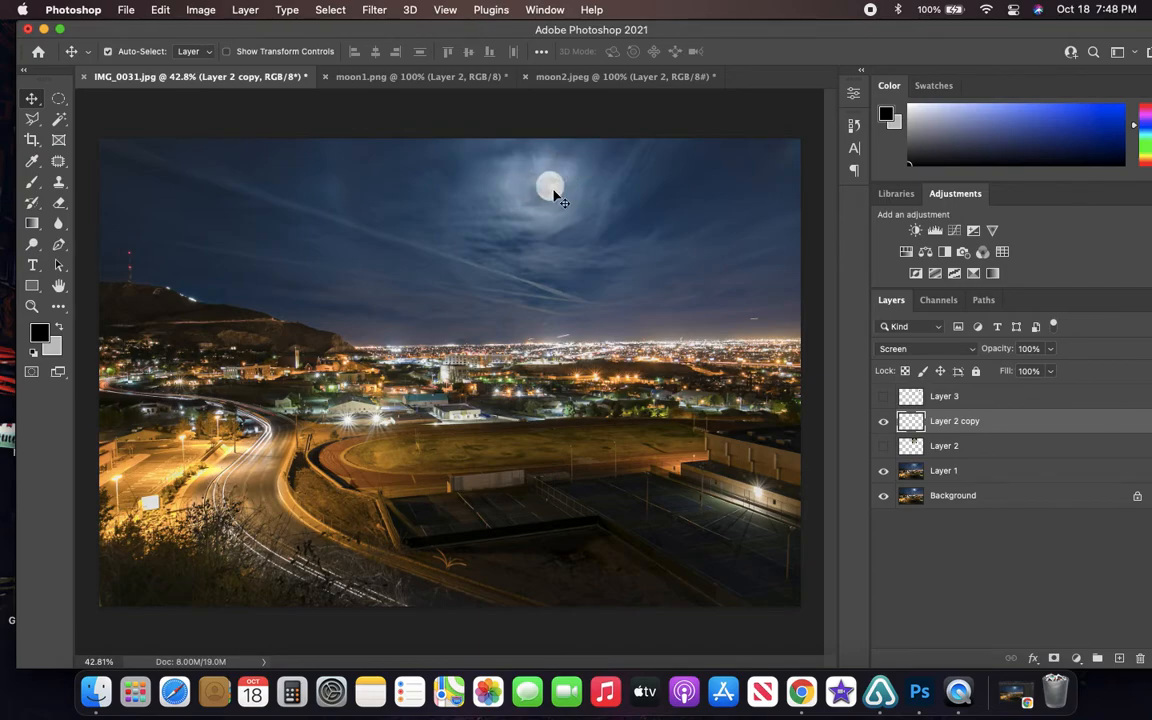
- Close moon1.png and moon2.jpeg without saving their changes
click(430, 77)
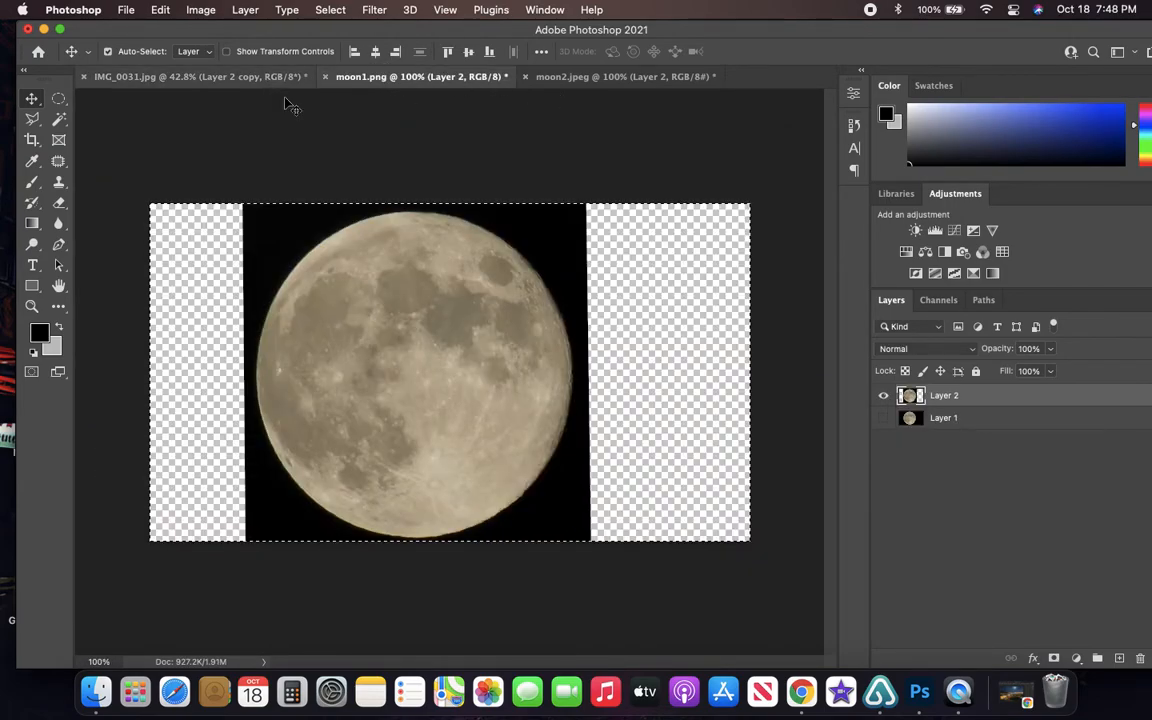
click(326, 77)
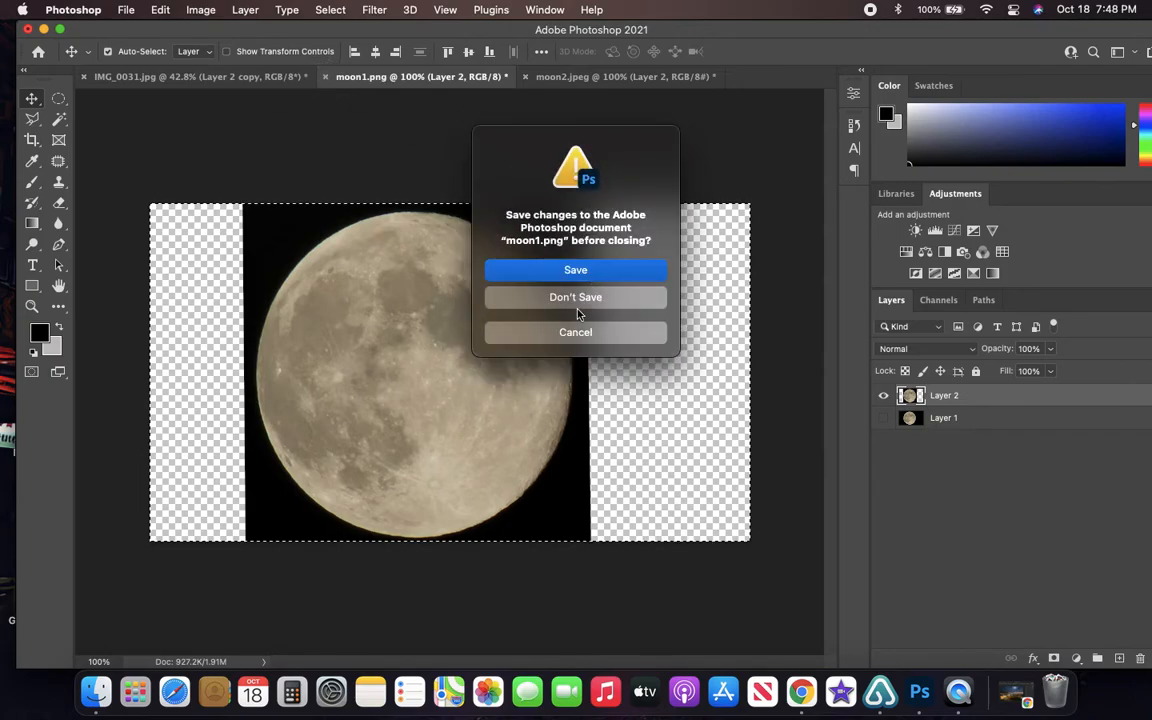
click(560, 300)
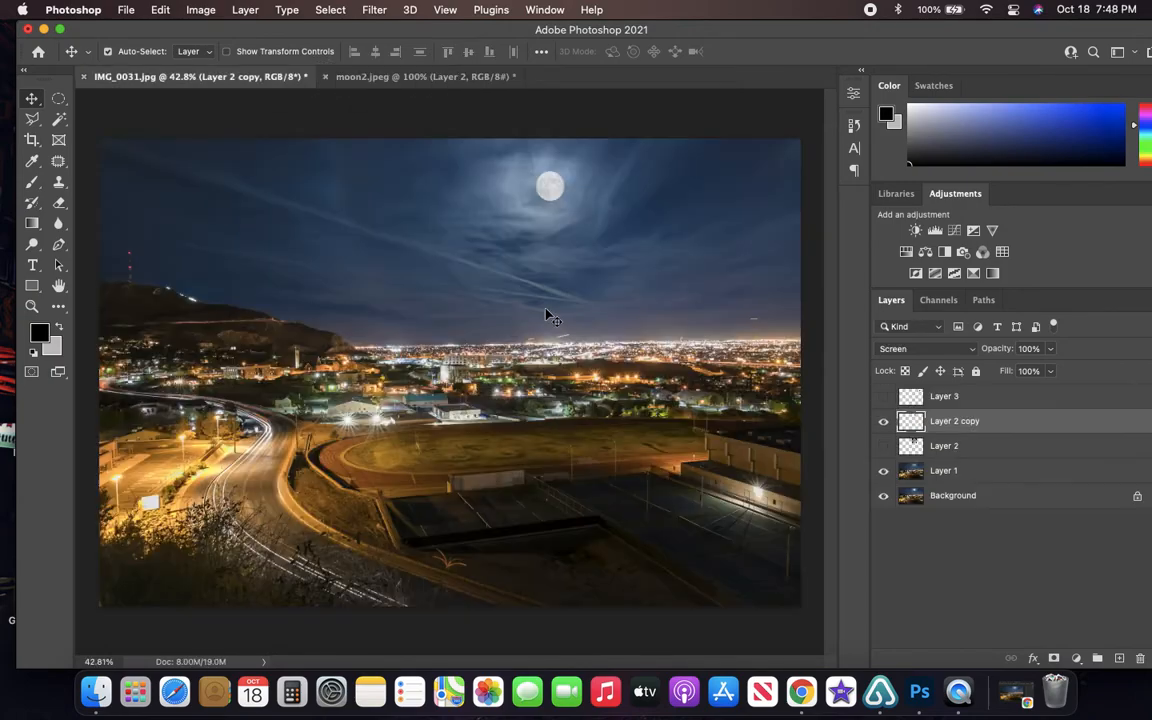
click(350, 80)
key(super+w)
click(527, 298)
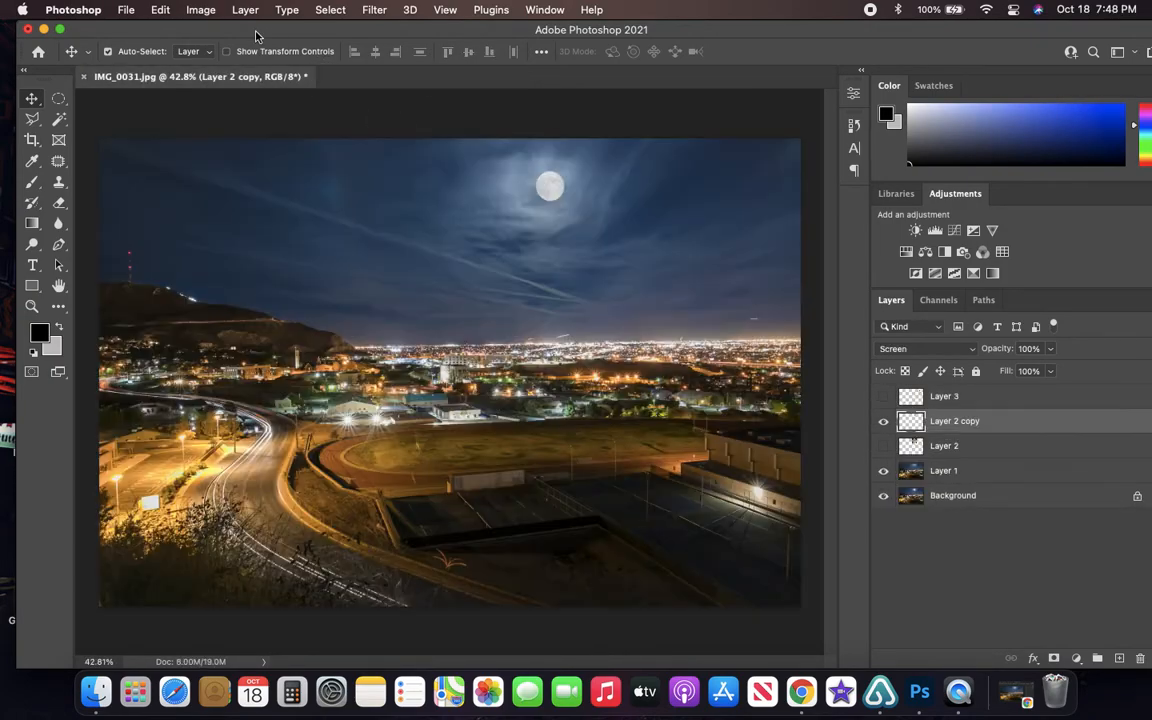
- Detach IMG_0031.jpg into a floating window, centre it in the workspace, and shift the application window so its side panels fit on screen
drag(184, 80, 746, 198)
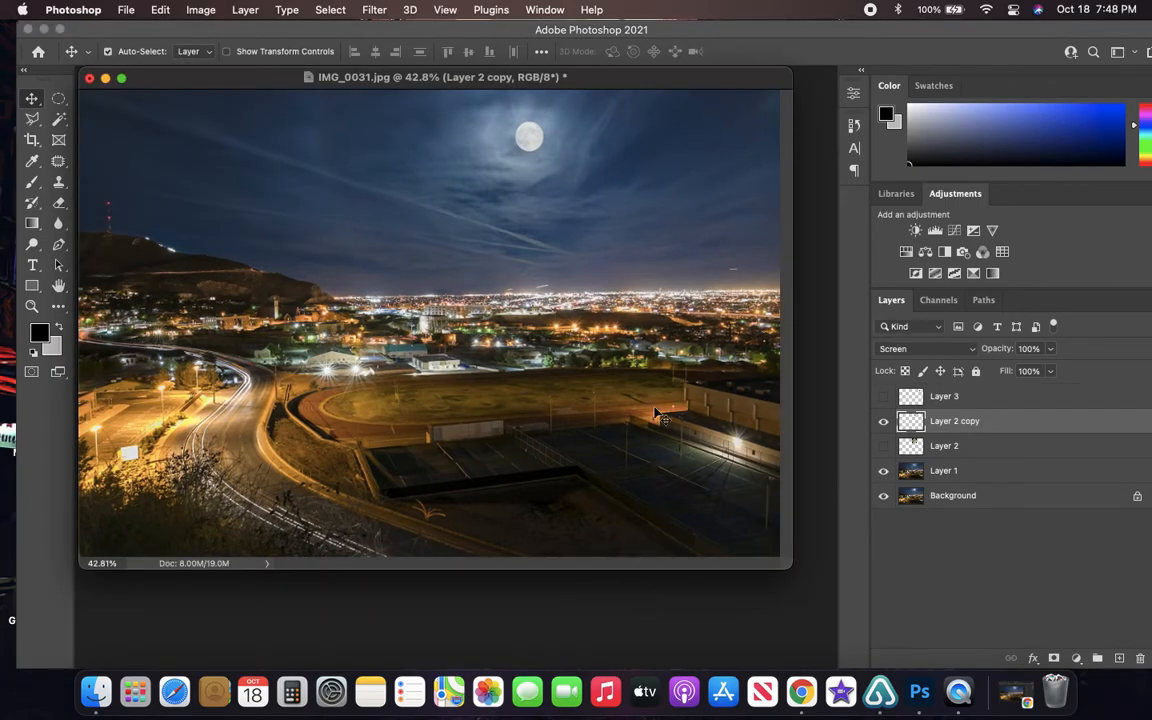
drag(267, 77, 289, 93)
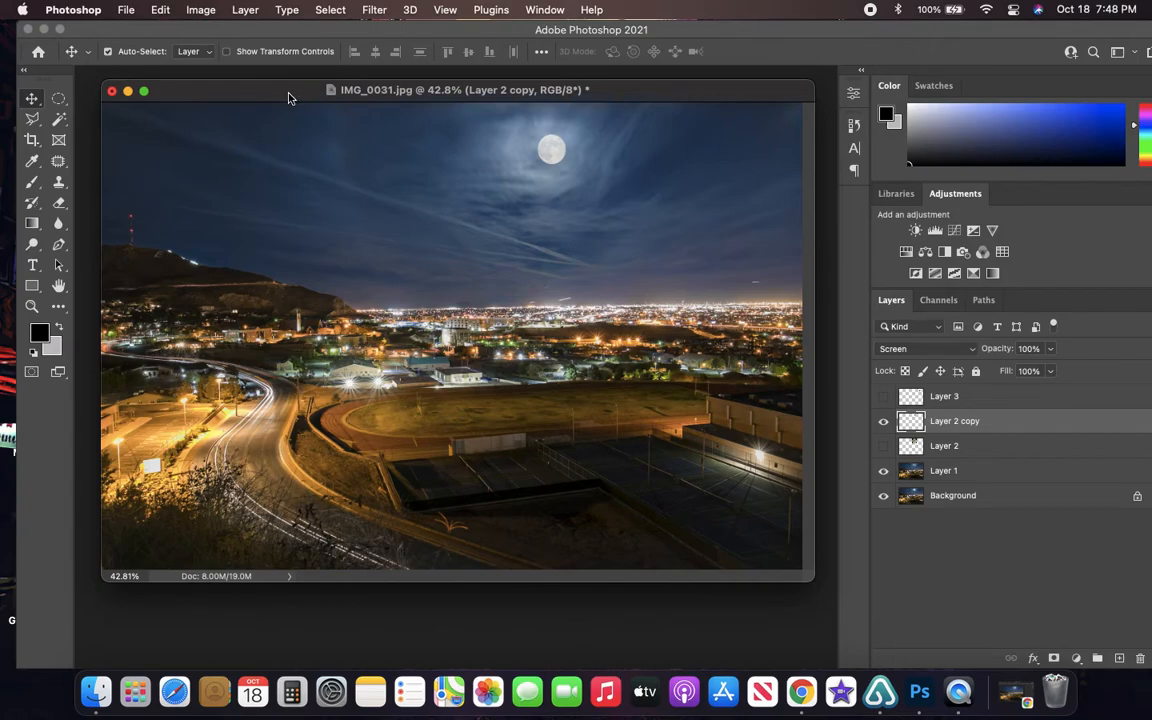
click(288, 95)
click(145, 91)
click(143, 92)
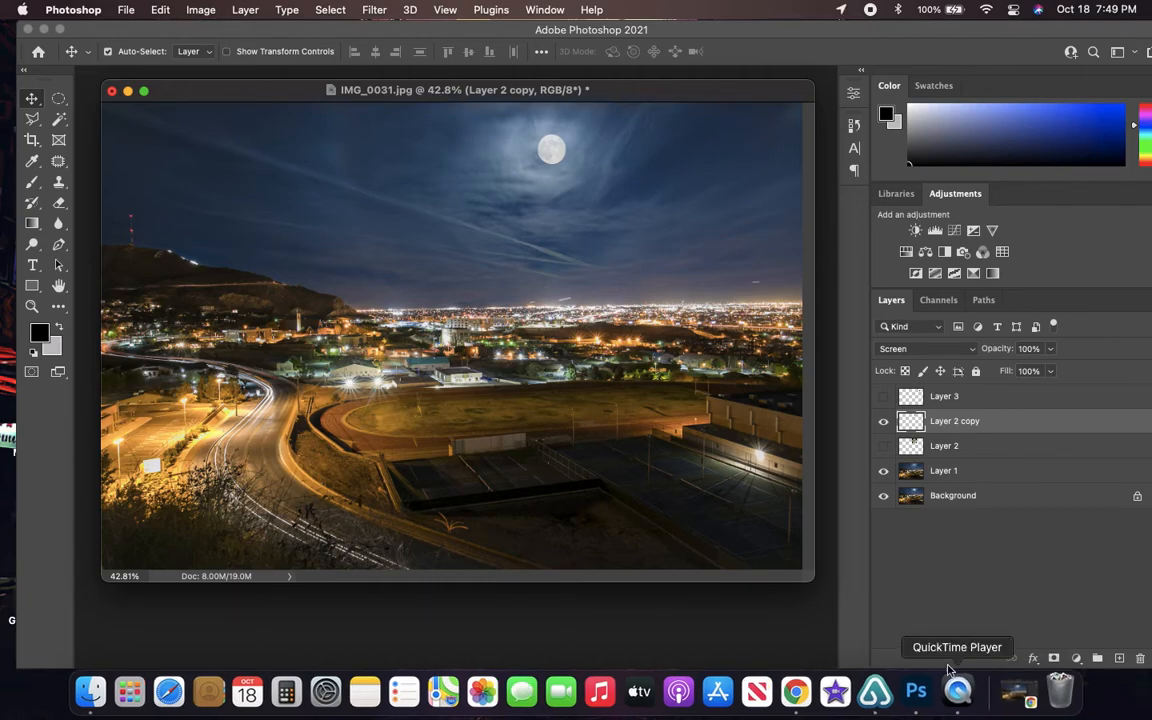
mouse_move(355, 28)
mouse_down()
mouse_move(375, 103)
mouse_move(363, 40)
mouse_up()
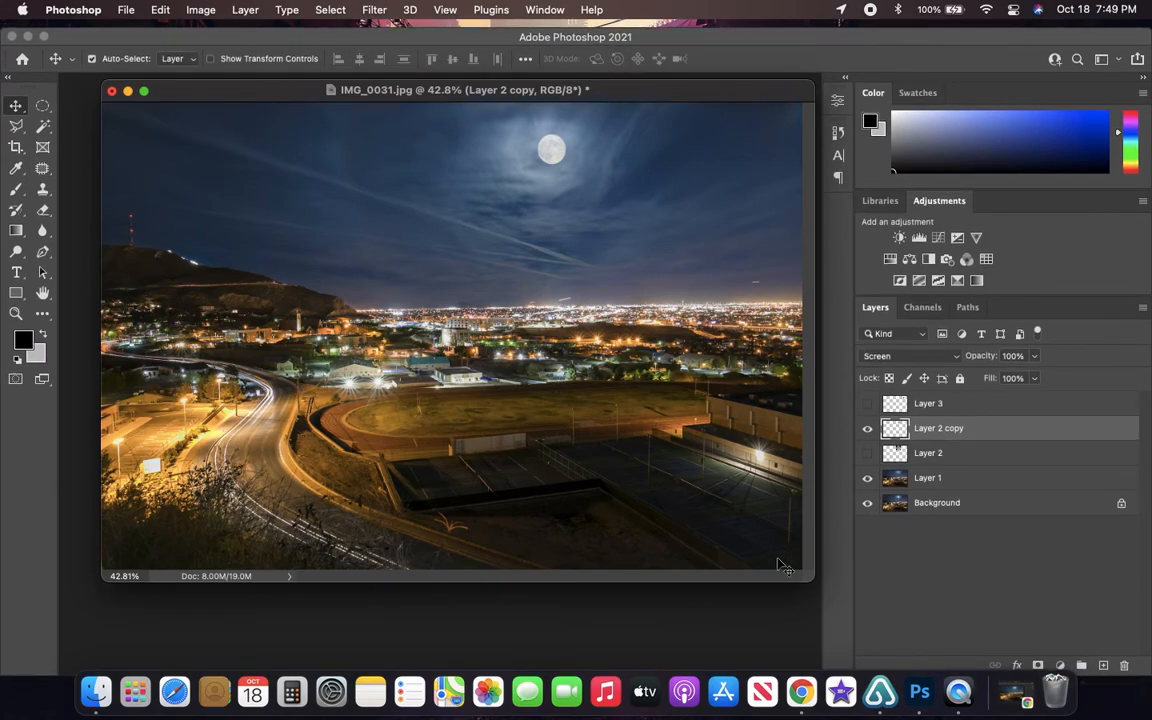